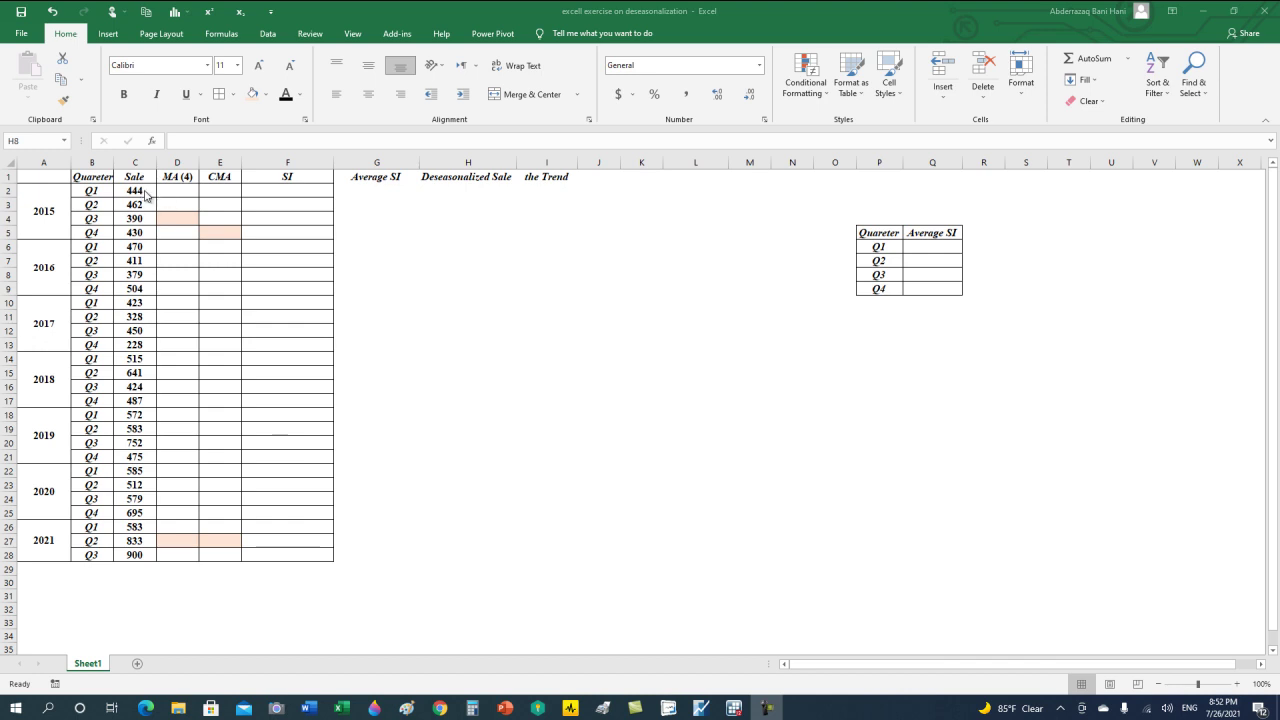
- Insert a scatter chart with straight lines and markers of Sale values C2:C28 below the Average SI table
{"action": "left_click", "coordinate": [144, 190]}
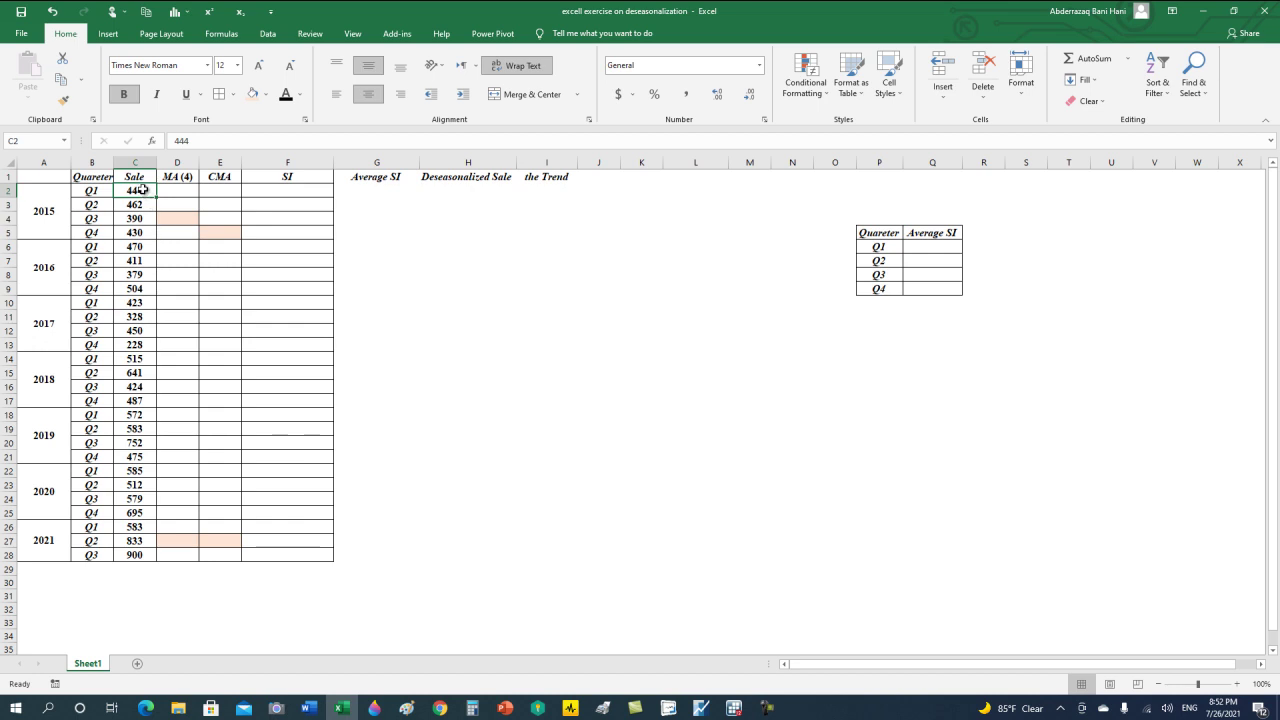
{"action": "left_click_drag", "start_coordinate": [143, 189], "coordinate": [132, 556]}
{"action": "left_click", "coordinate": [108, 35]}
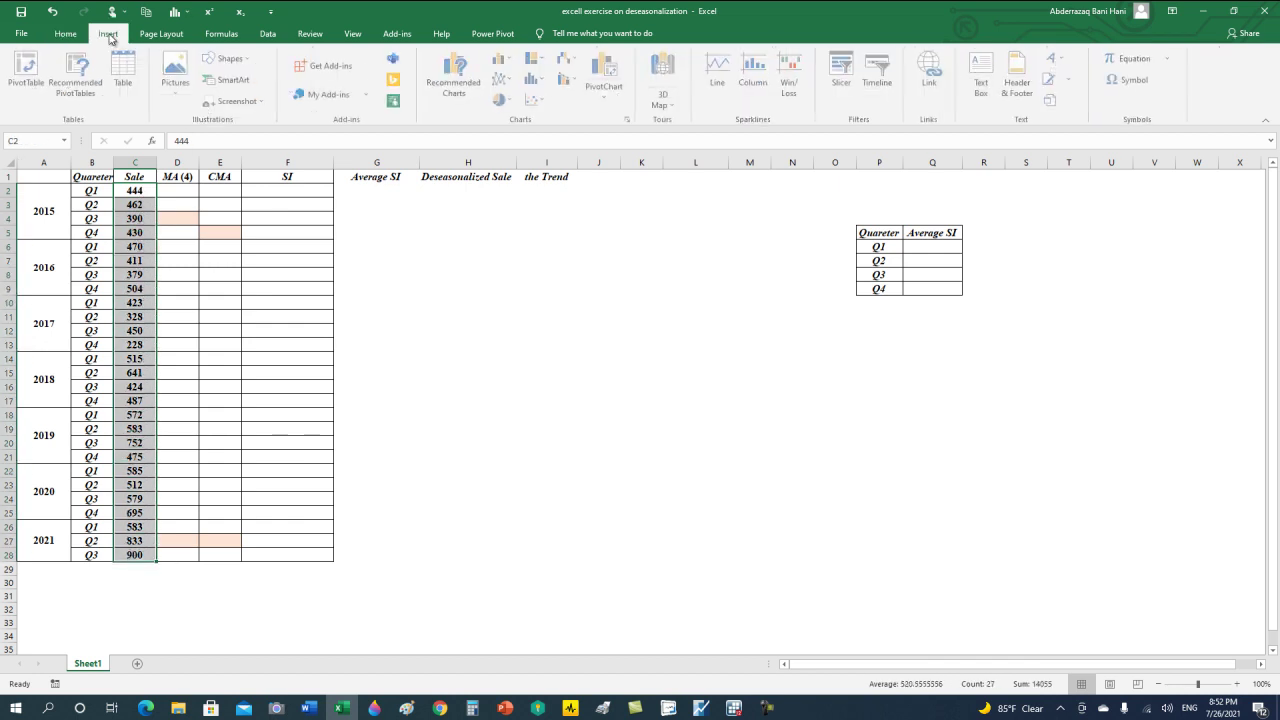
{"action": "left_click", "coordinate": [535, 100]}
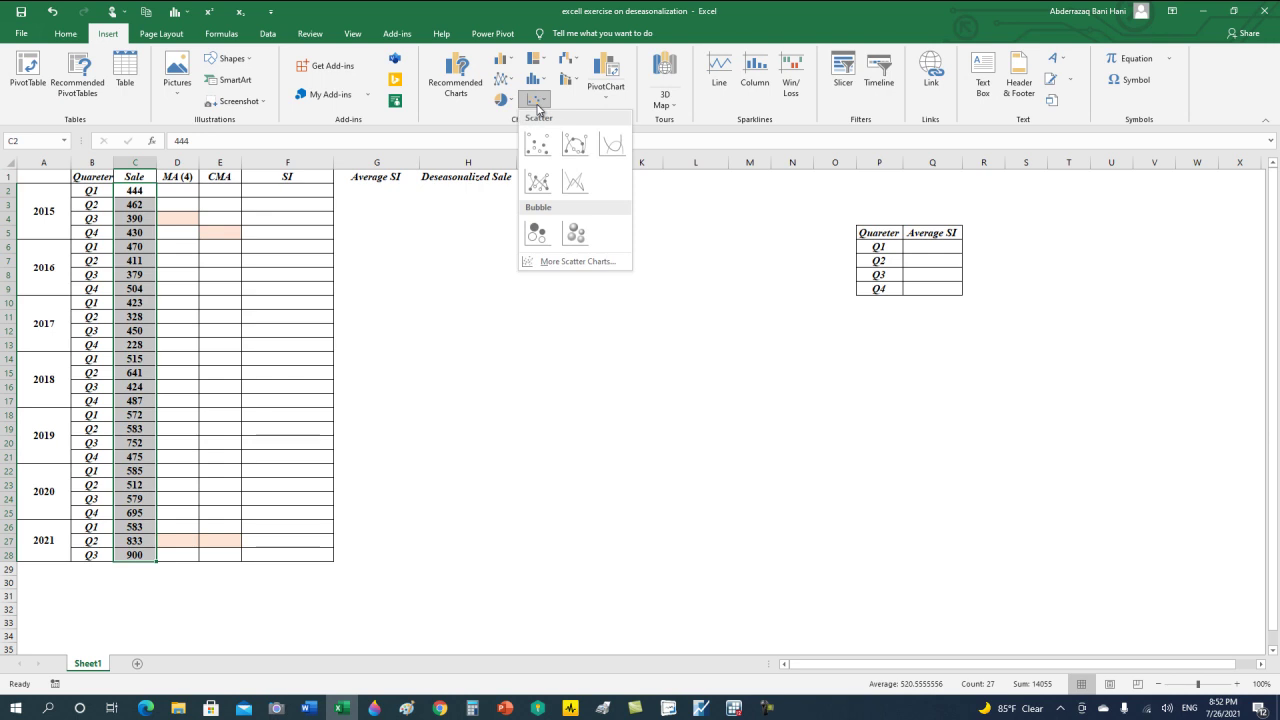
{"action": "left_click", "coordinate": [540, 186]}
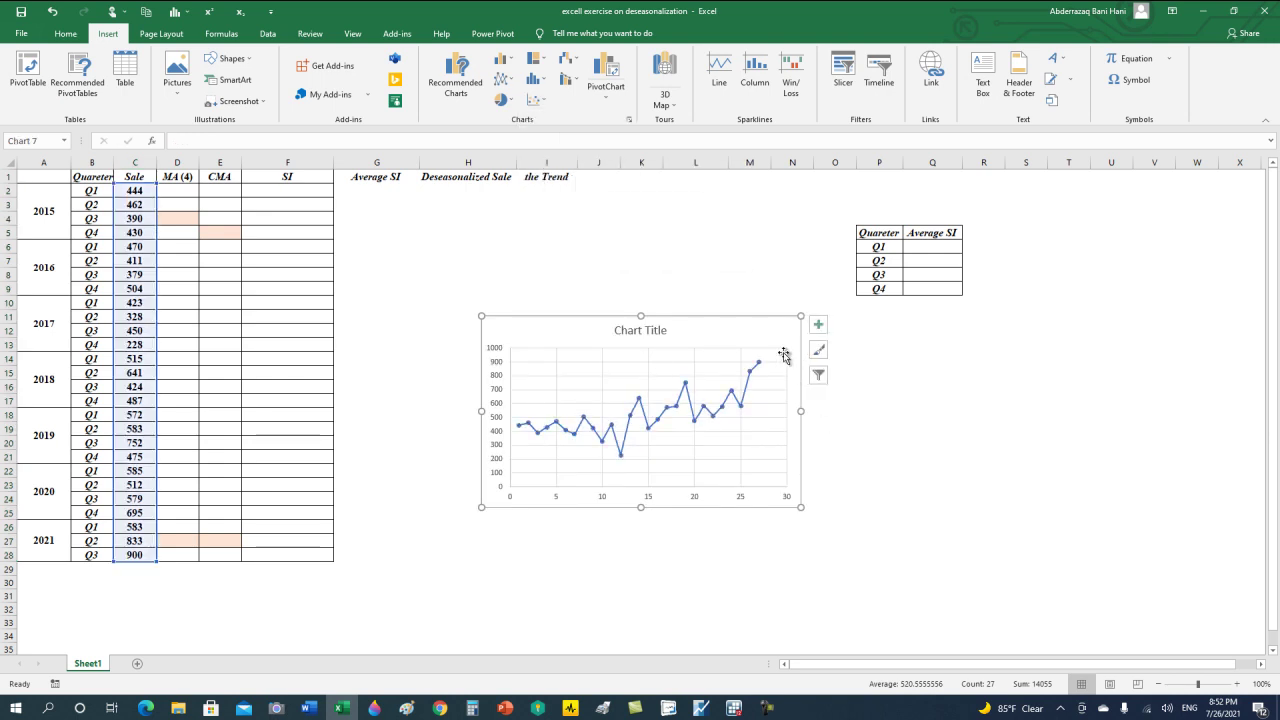
{"action": "left_click_drag", "start_coordinate": [1029, 357], "coordinate": [1160, 367]}
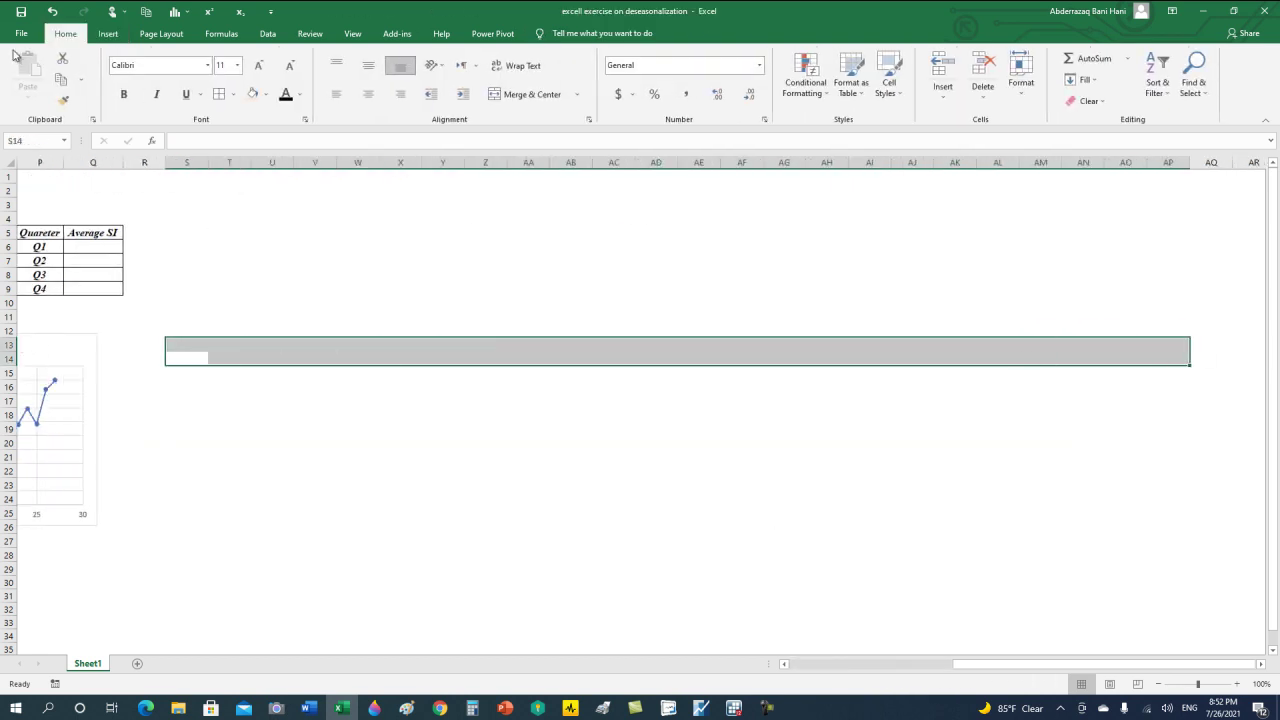
{"action": "left_click_drag", "start_coordinate": [945, 664], "coordinate": [778, 664]}
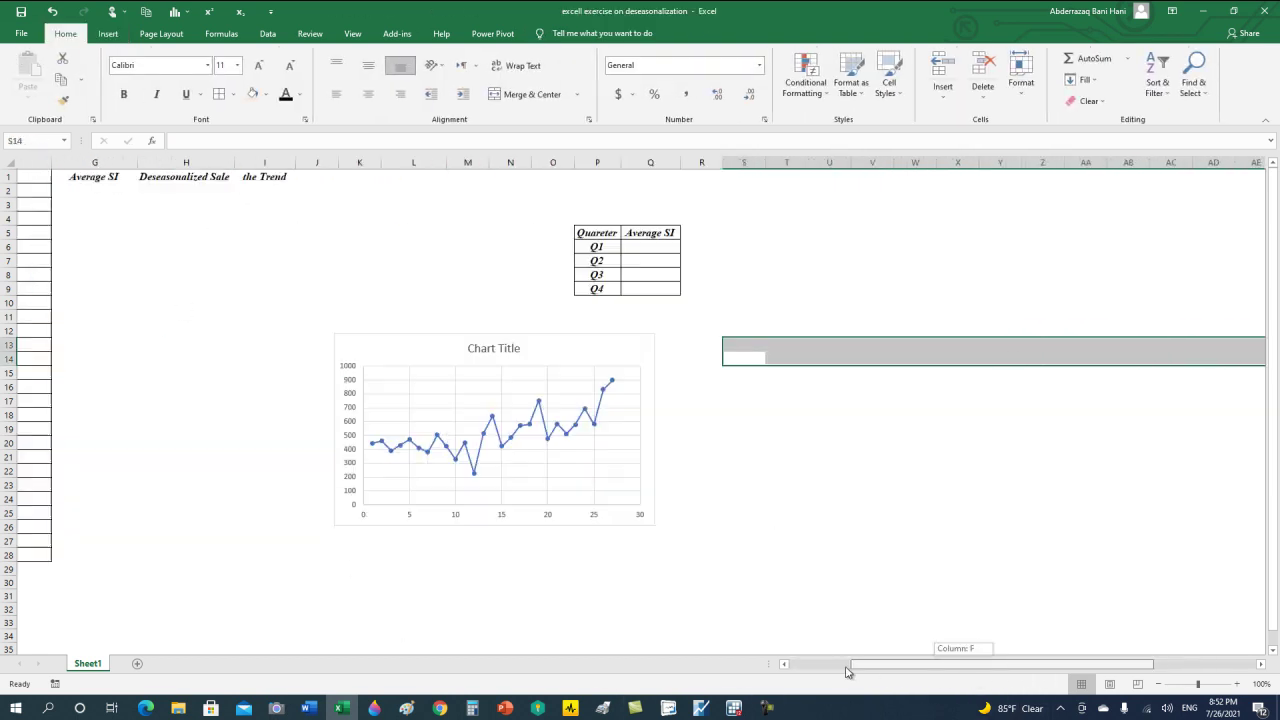
{"action": "left_click_drag", "start_coordinate": [892, 341], "coordinate": [1163, 345]}
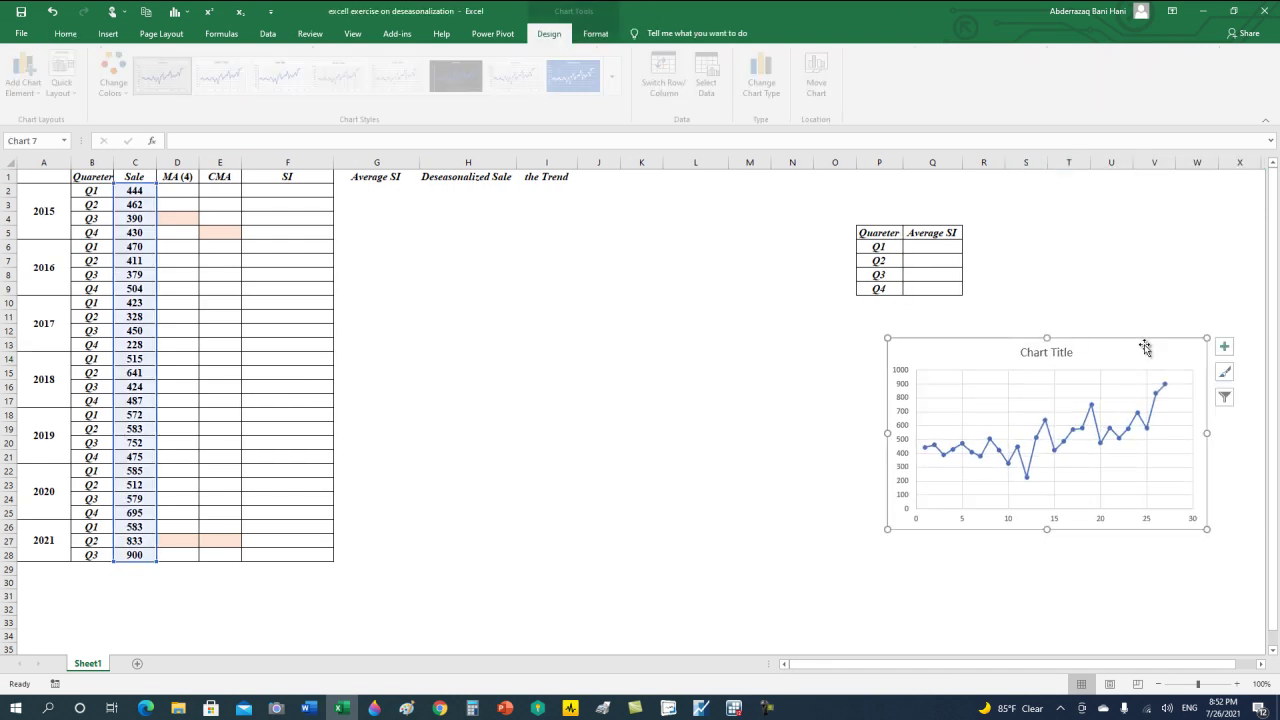
- Give the chart's sales line a 3 pt outline weight
{"action": "left_click", "coordinate": [1008, 395]}
{"action": "left_click", "coordinate": [1008, 395]}
{"action": "left_click", "coordinate": [1010, 390]}
{"action": "left_click", "coordinate": [1035, 408]}
{"action": "left_click", "coordinate": [1046, 424]}
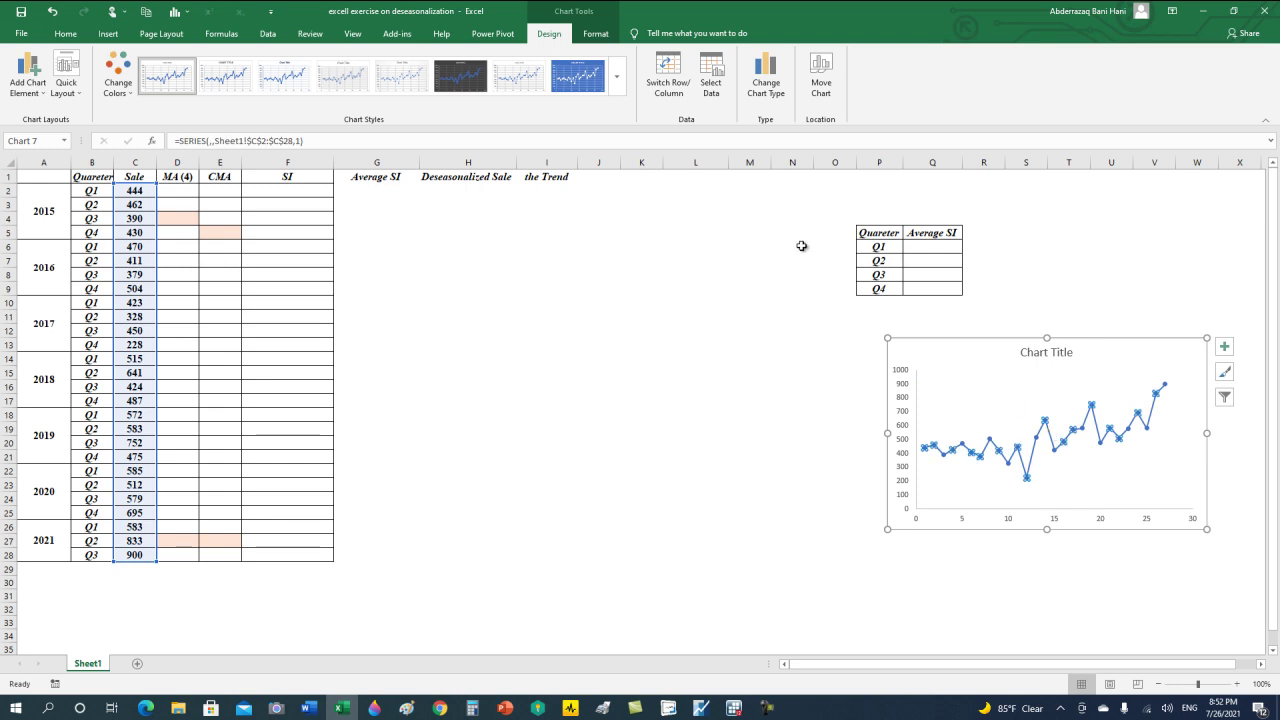
{"action": "left_click", "coordinate": [598, 34]}
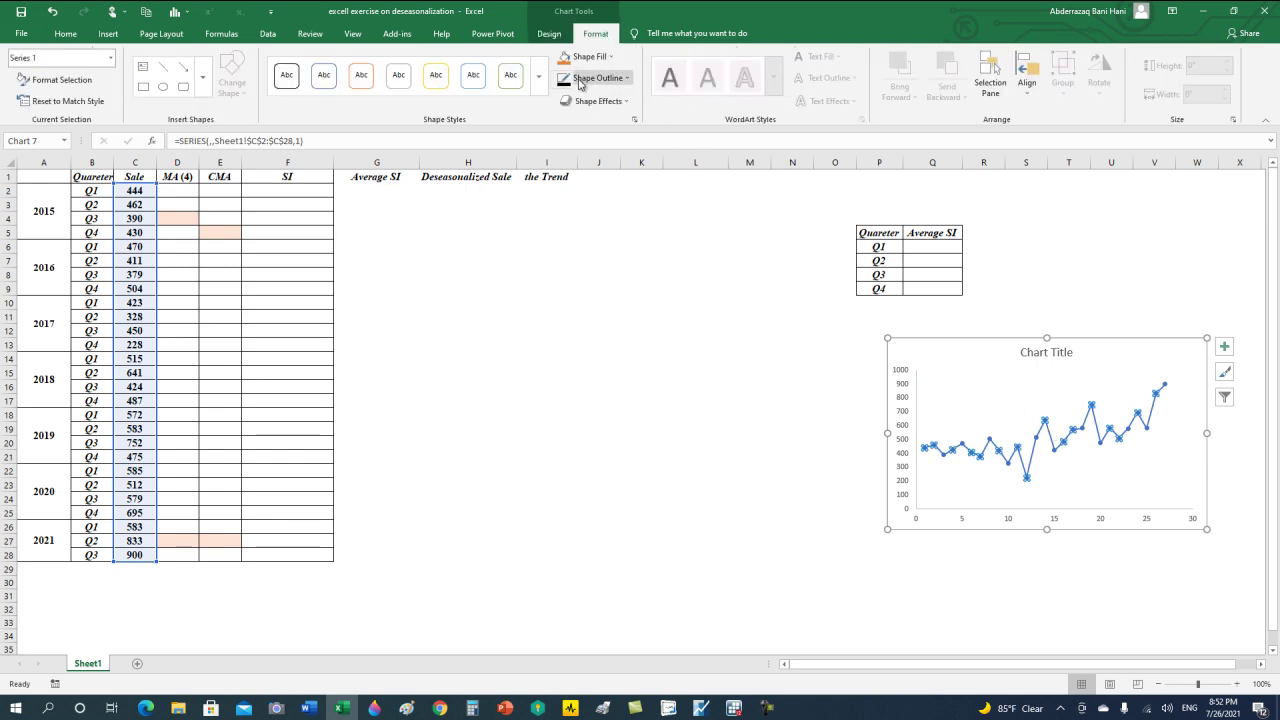
{"action": "left_click", "coordinate": [600, 78]}
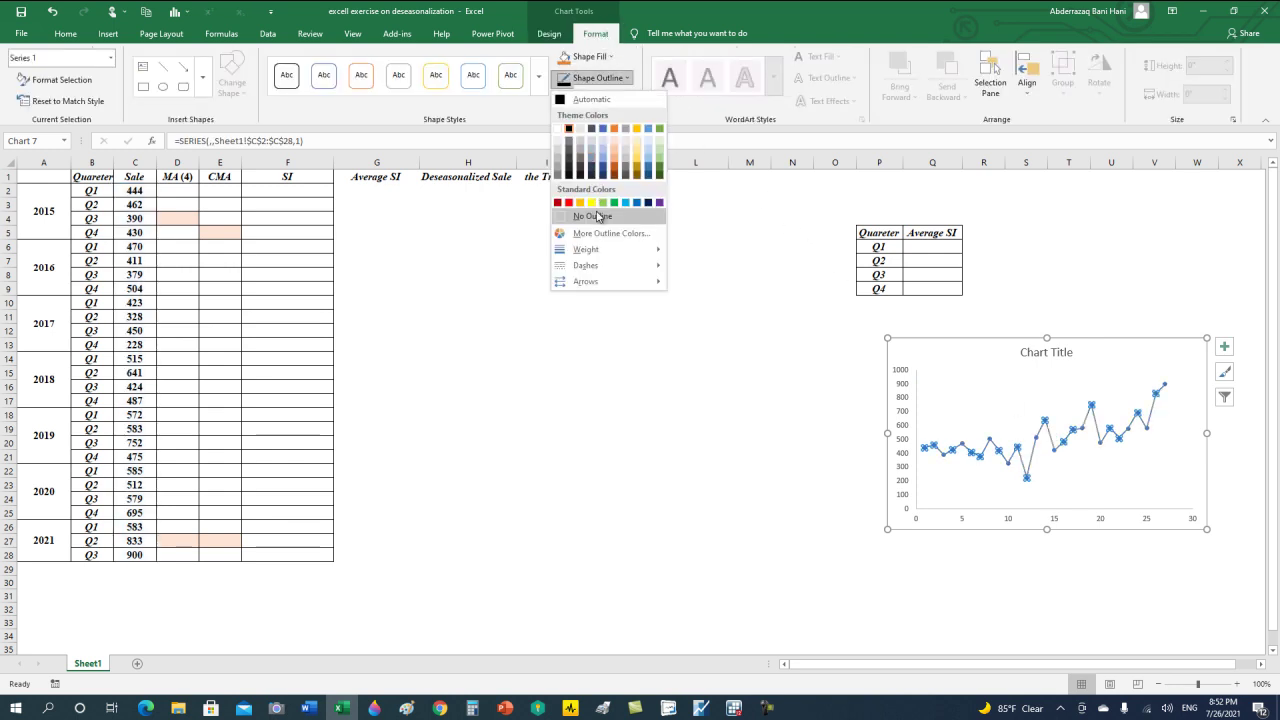
{"action": "mouse_move", "coordinate": [586, 249]}
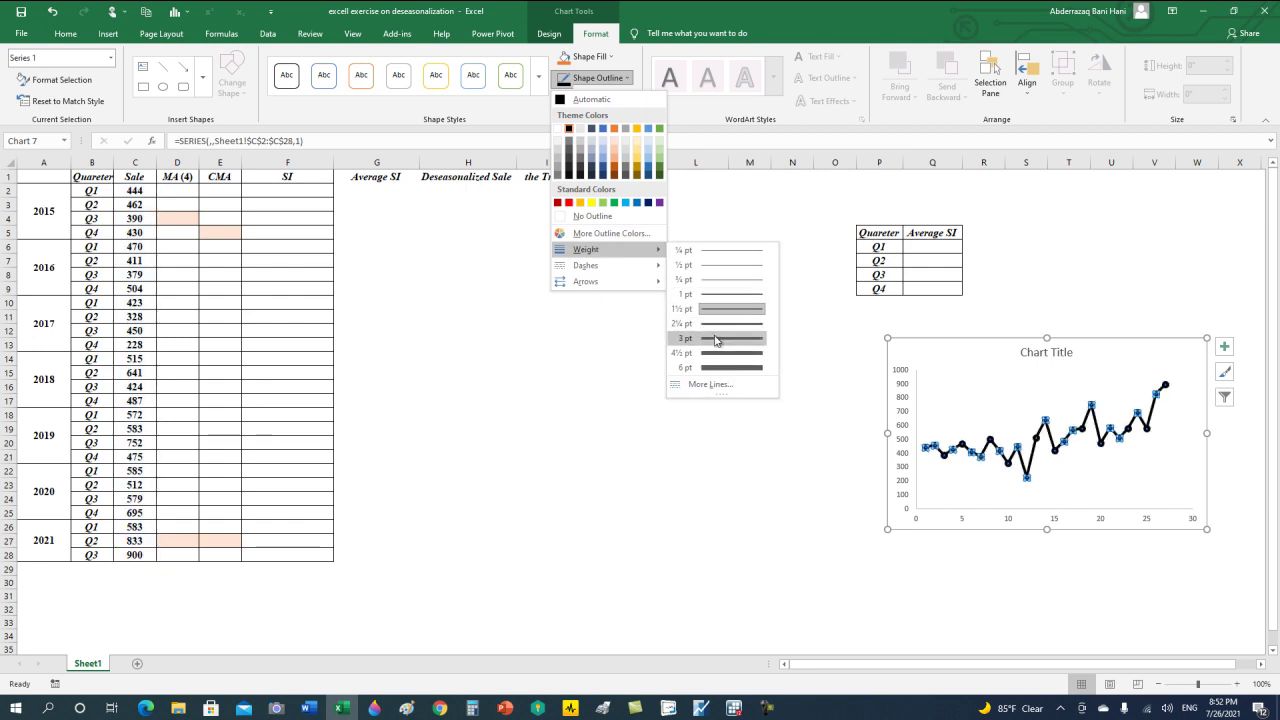
{"action": "left_click", "coordinate": [716, 340]}
{"action": "left_click", "coordinate": [803, 455]}
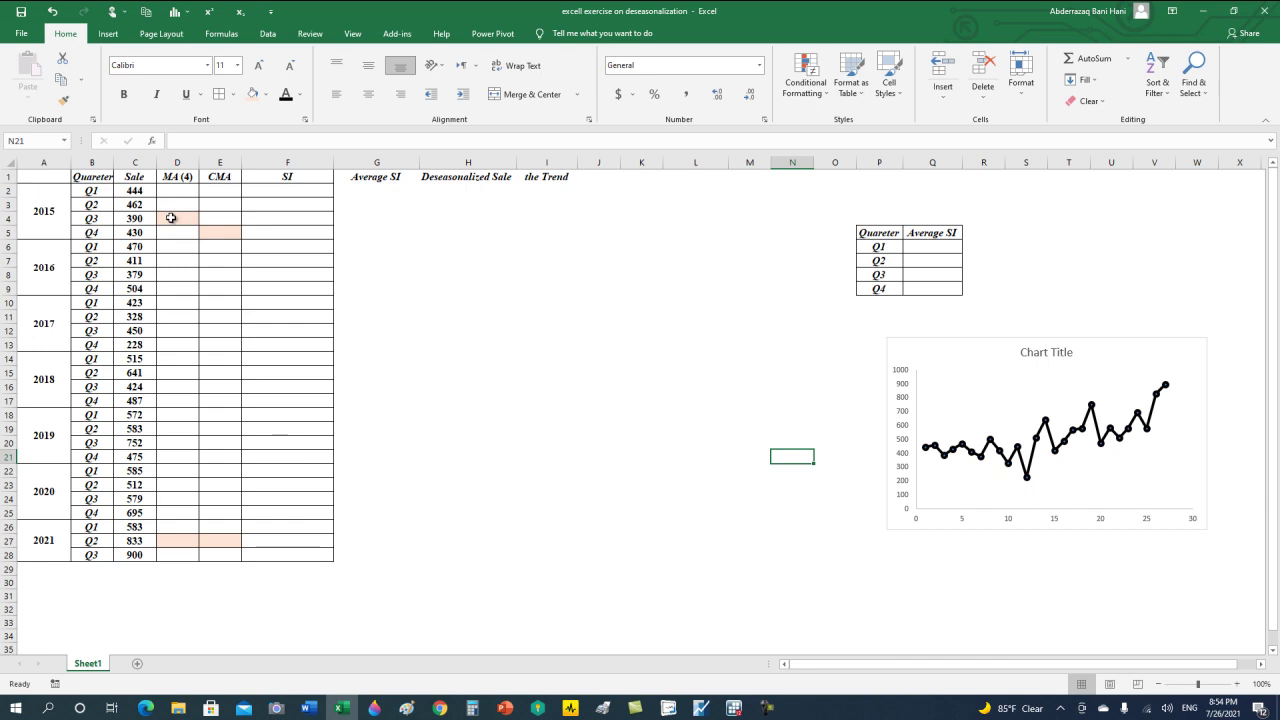
- Enter =AVERAGE(C2:C5) in D4, giving the first moving average 431.5
{"action": "left_click", "coordinate": [171, 217]}
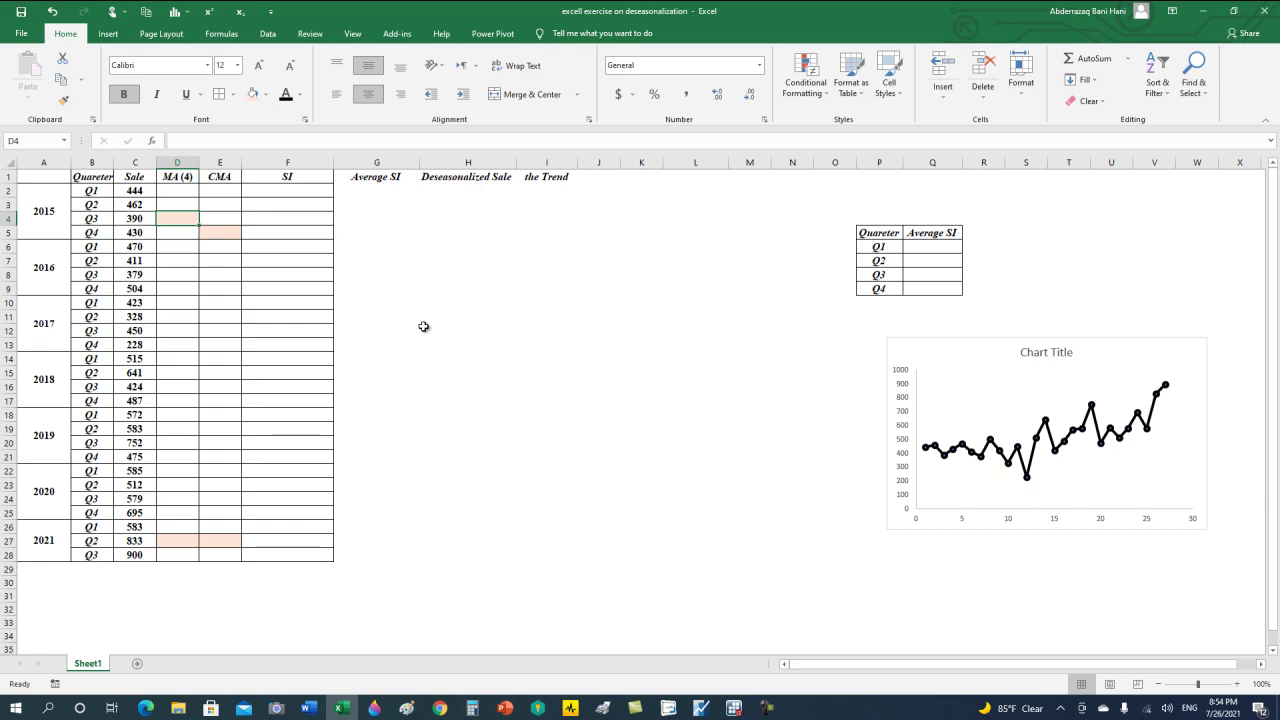
{"action": "type", "text": "=average"}
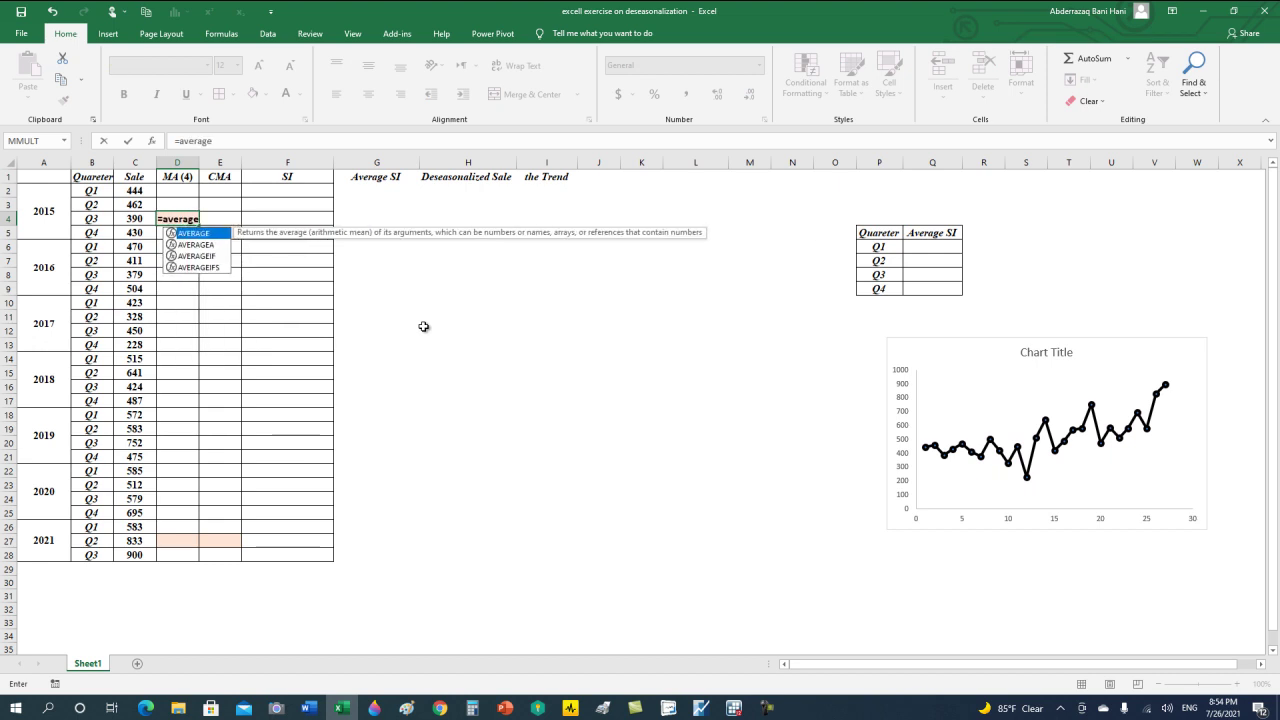
{"action": "type", "text": ")"}
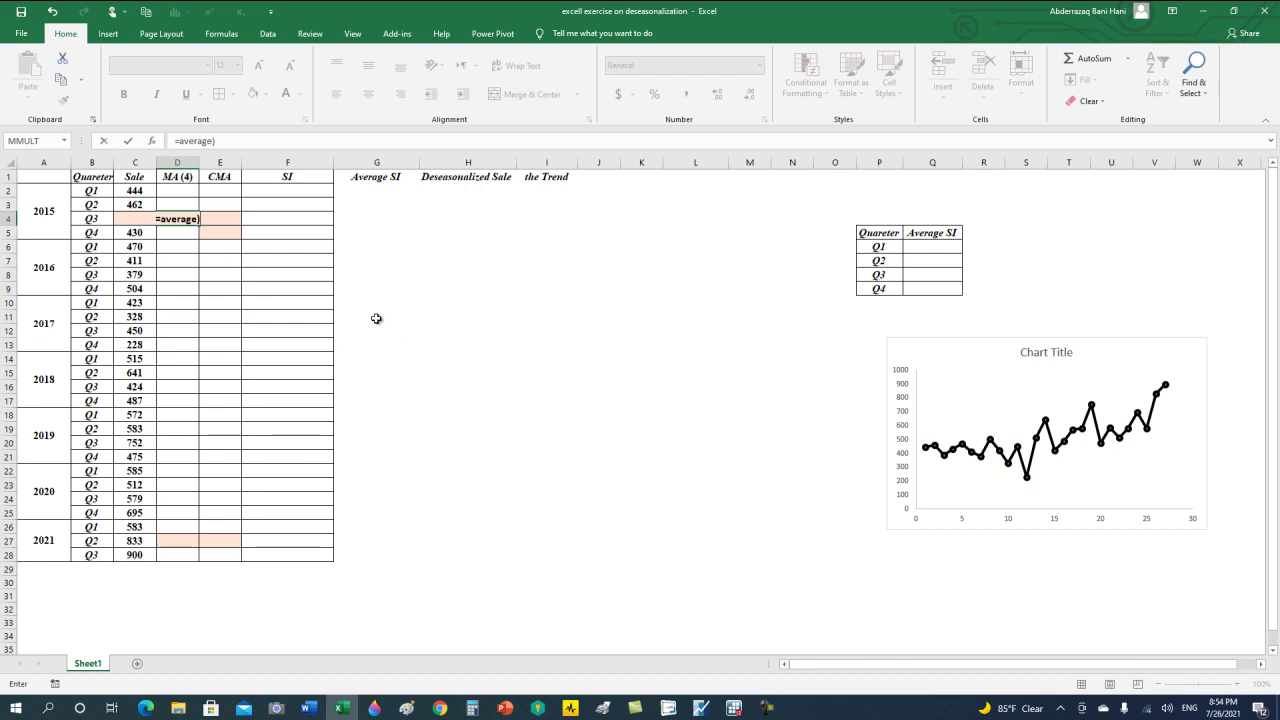
{"action": "key", "text": "BackSpace"}
{"action": "type", "text": "("}
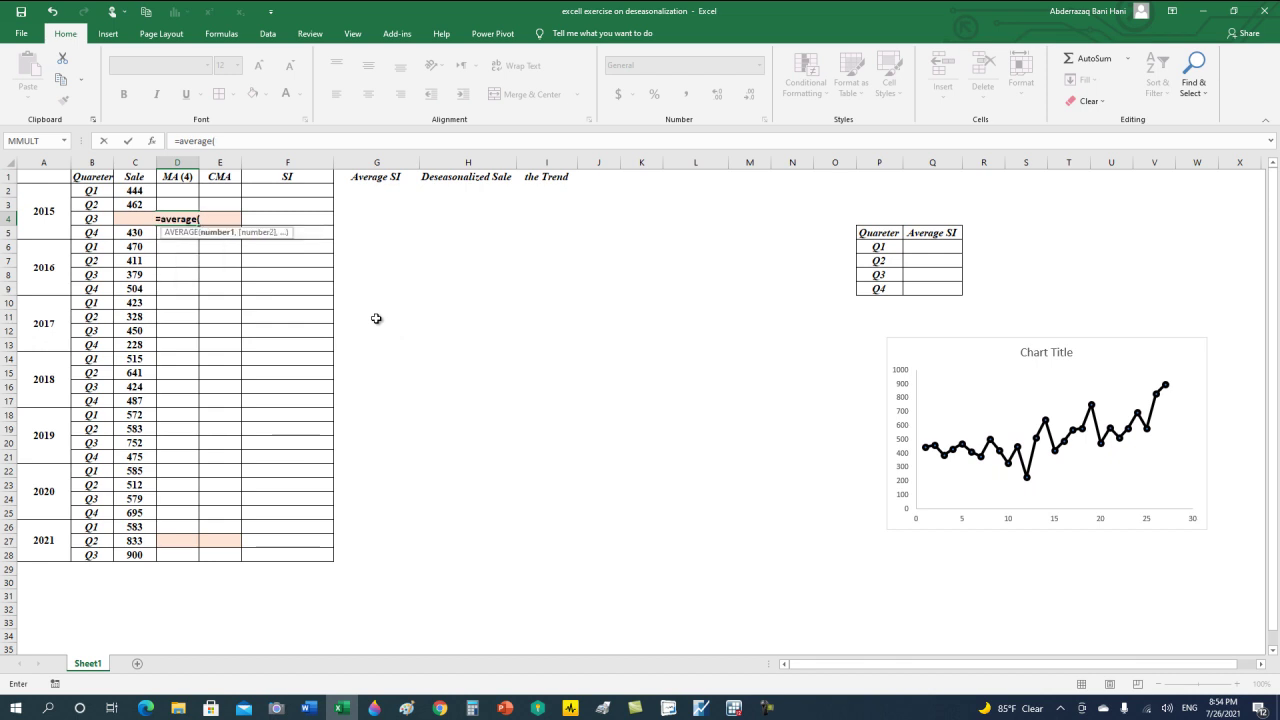
{"action": "left_click", "coordinate": [134, 191]}
{"action": "left_click_drag", "start_coordinate": [134, 191], "coordinate": [134, 233]}
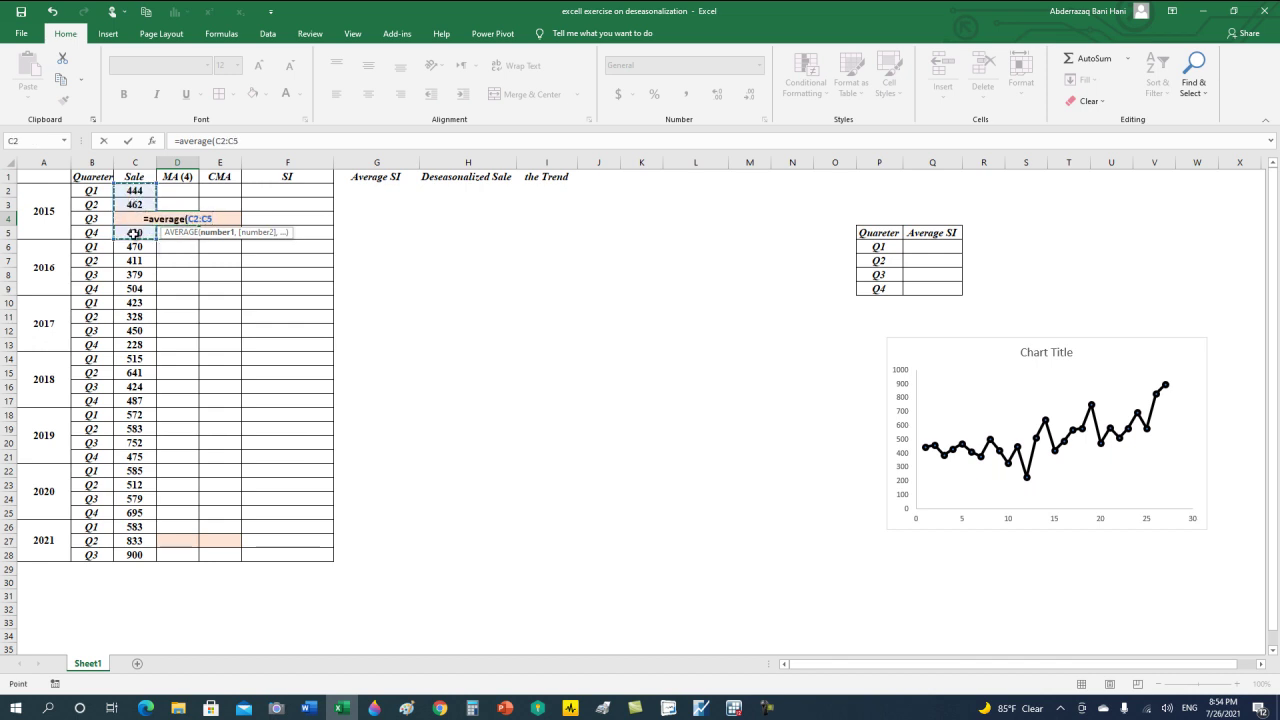
{"action": "type", "text": ")"}
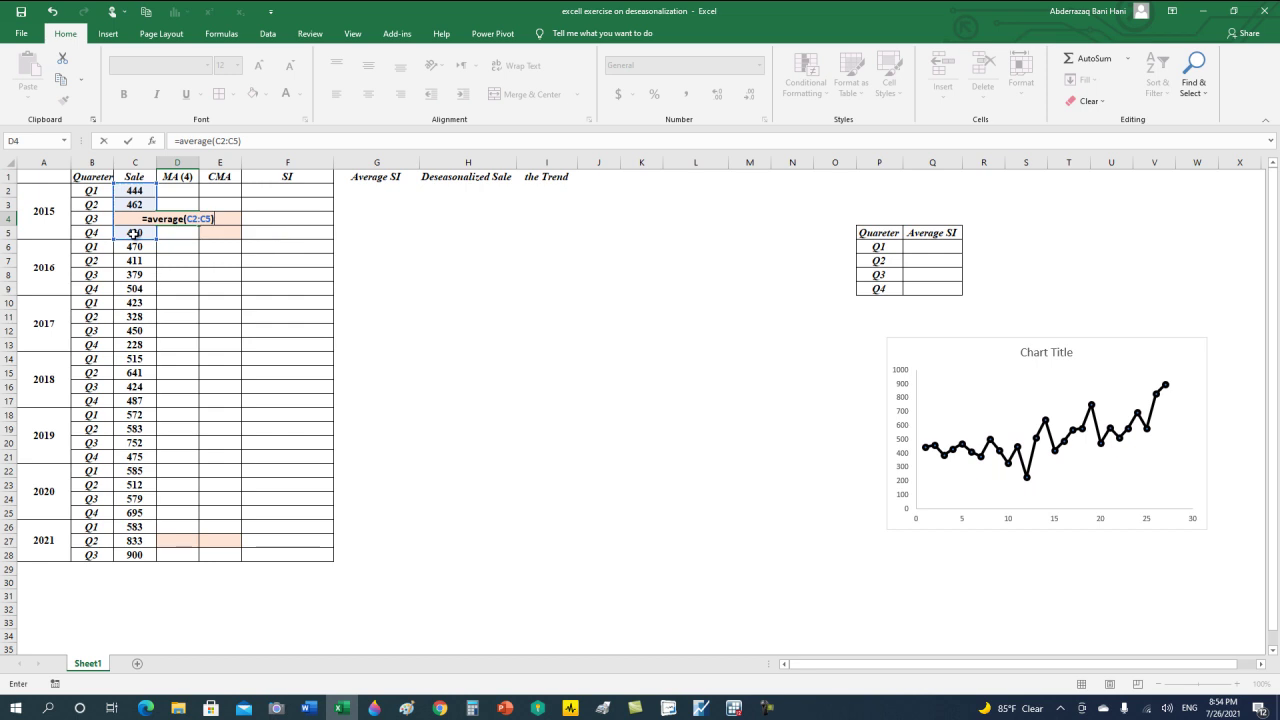
{"action": "key", "text": "Return"}
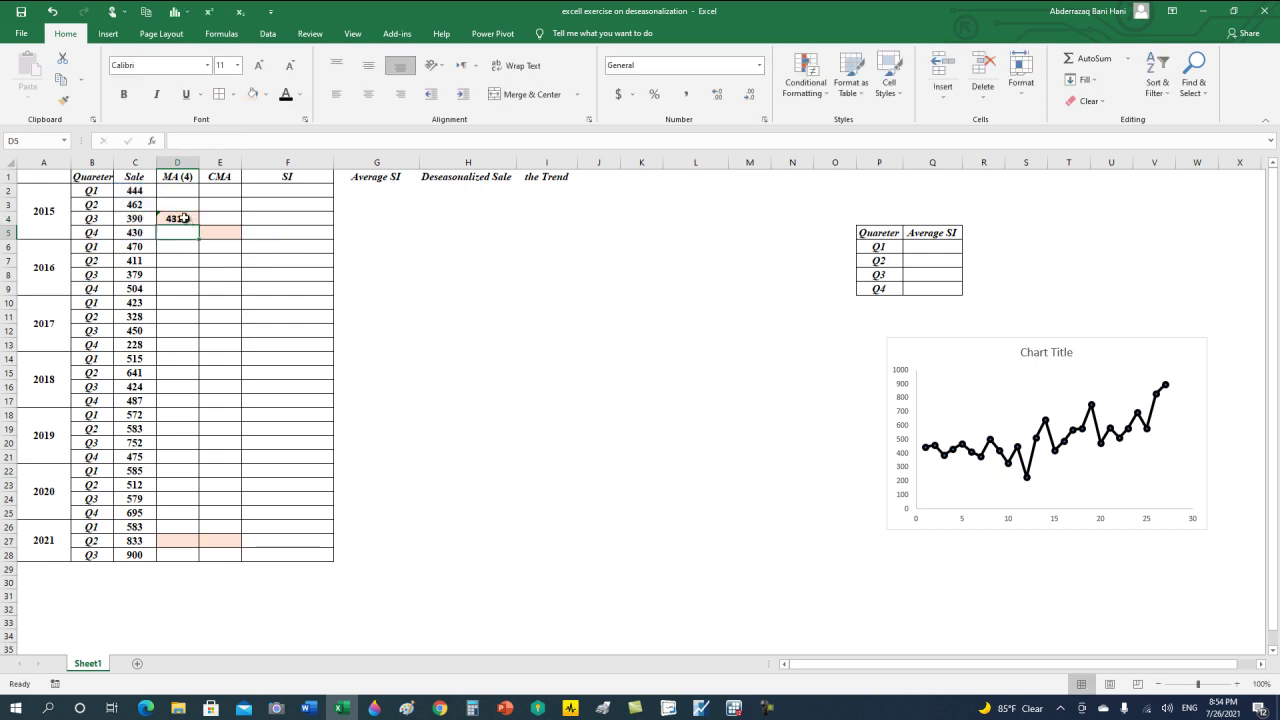
- Review the four sales being averaged and the moving-average formula in D4
{"action": "left_click", "coordinate": [149, 193]}
{"action": "left_click", "coordinate": [148, 204]}
{"action": "left_click", "coordinate": [145, 218]}
{"action": "left_click", "coordinate": [143, 230]}
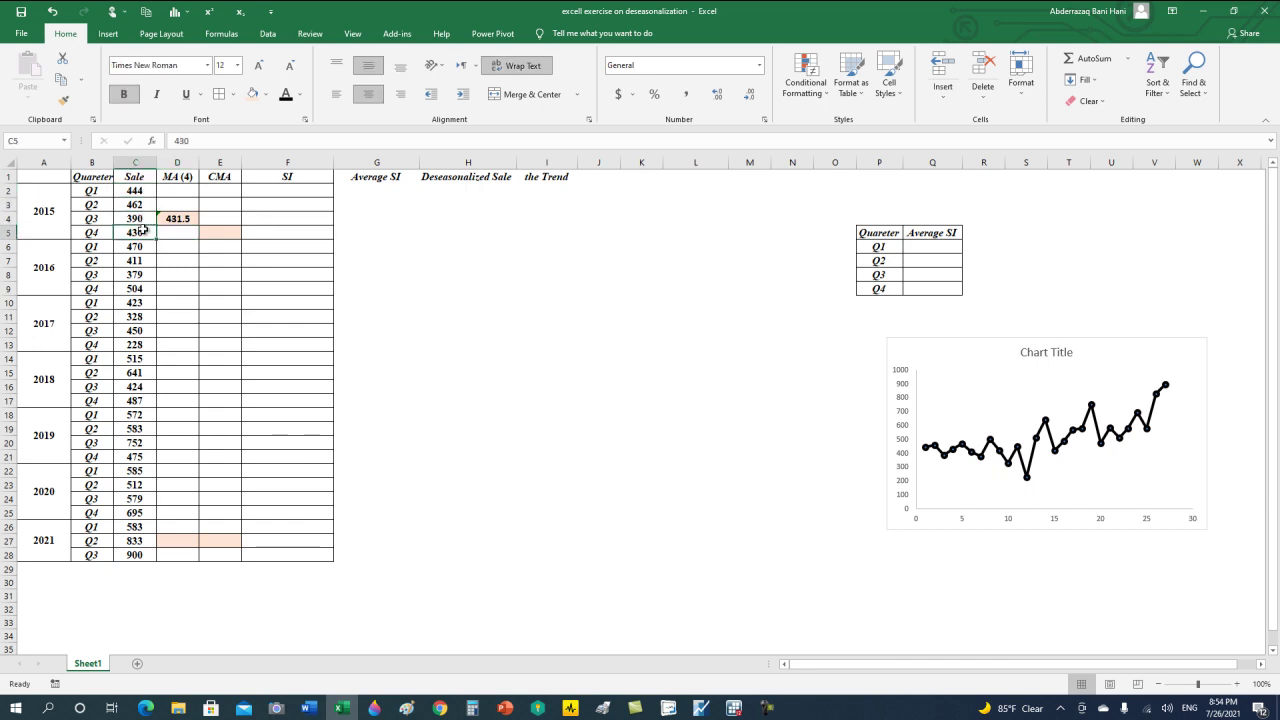
{"action": "left_click", "coordinate": [142, 205]}
{"action": "key", "text": "Down"}
{"action": "key", "text": "Down"}
{"action": "key", "text": "Down"}
{"action": "left_click", "coordinate": [139, 219]}
{"action": "key", "text": "Down"}
{"action": "key", "text": "Down"}
{"action": "key", "text": "Down"}
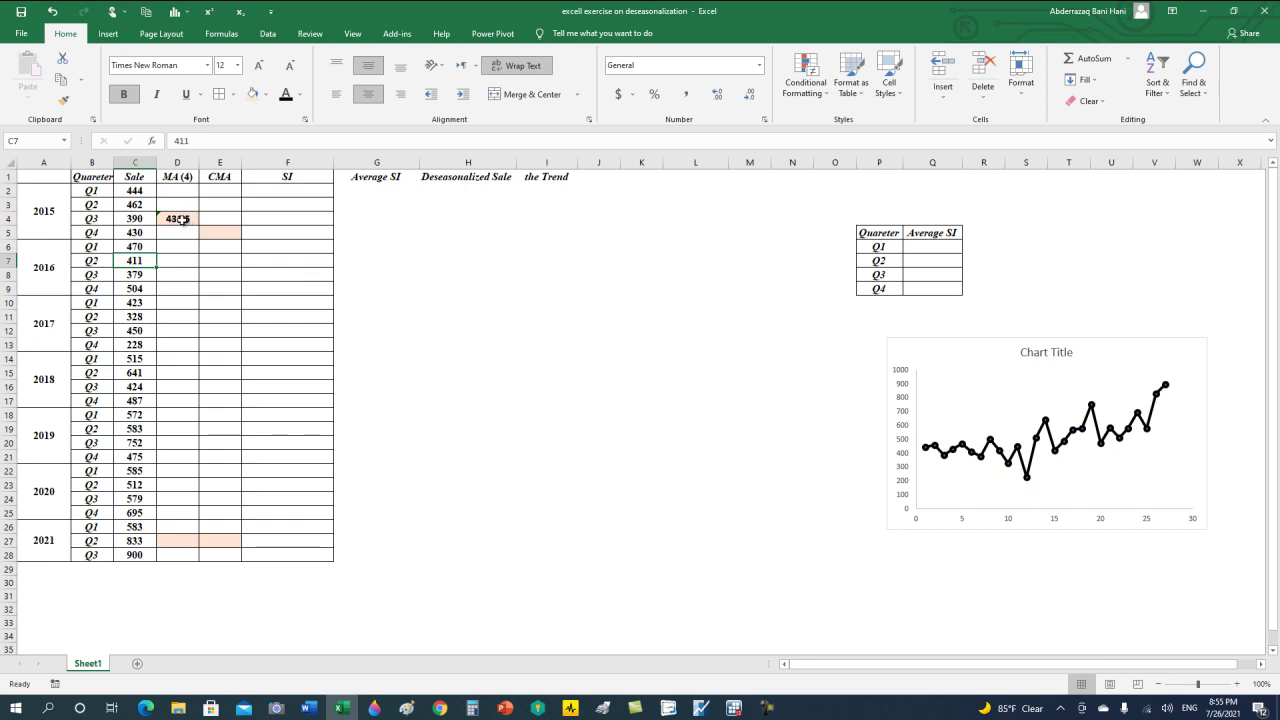
{"action": "left_click", "coordinate": [182, 219]}
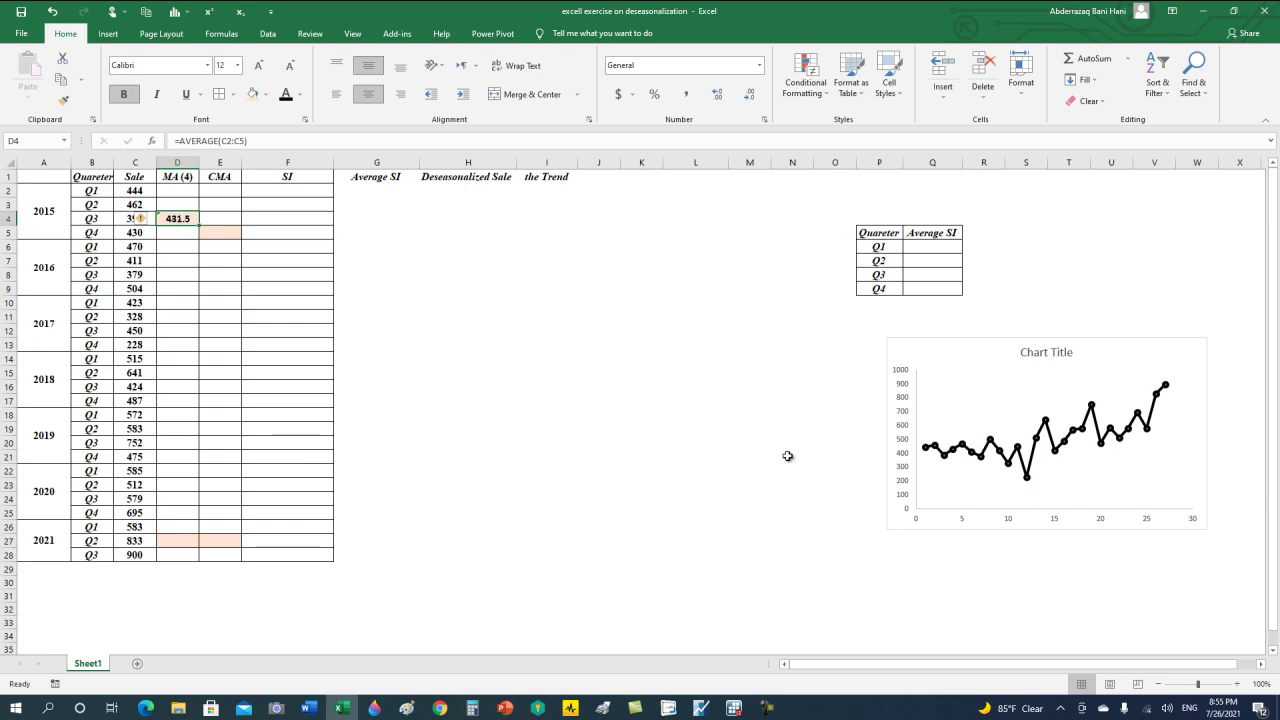
- Copy the D4 moving-average formula into D5:D27
{"action": "key", "text": "ctrl+c"}
{"action": "left_click_drag", "start_coordinate": [180, 231], "coordinate": [180, 537]}
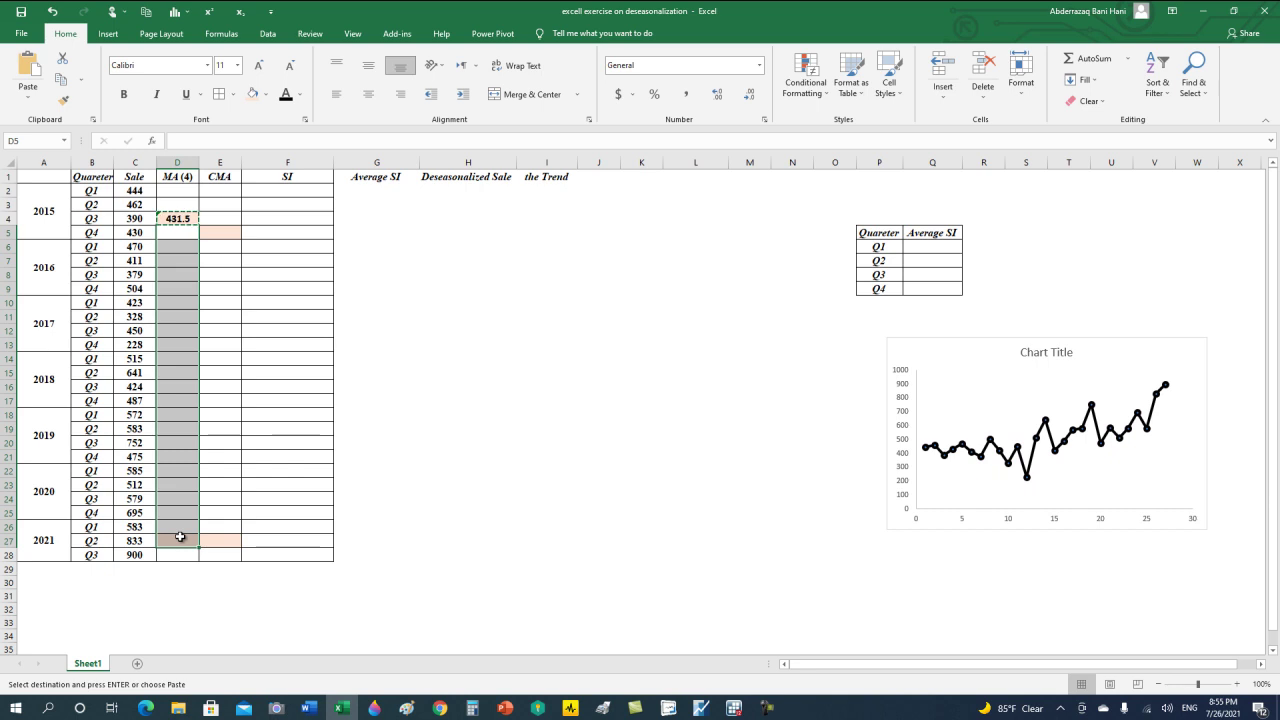
{"action": "key", "text": "ctrl+v"}
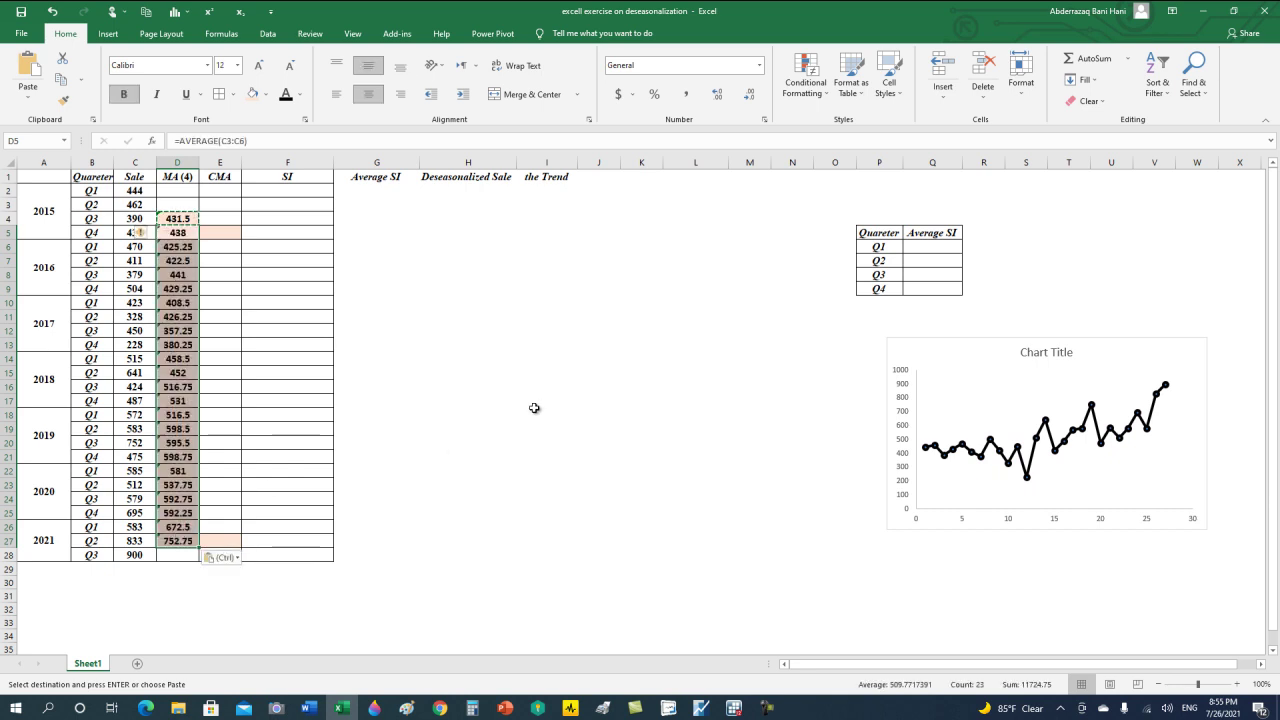
{"action": "left_click", "coordinate": [185, 555]}
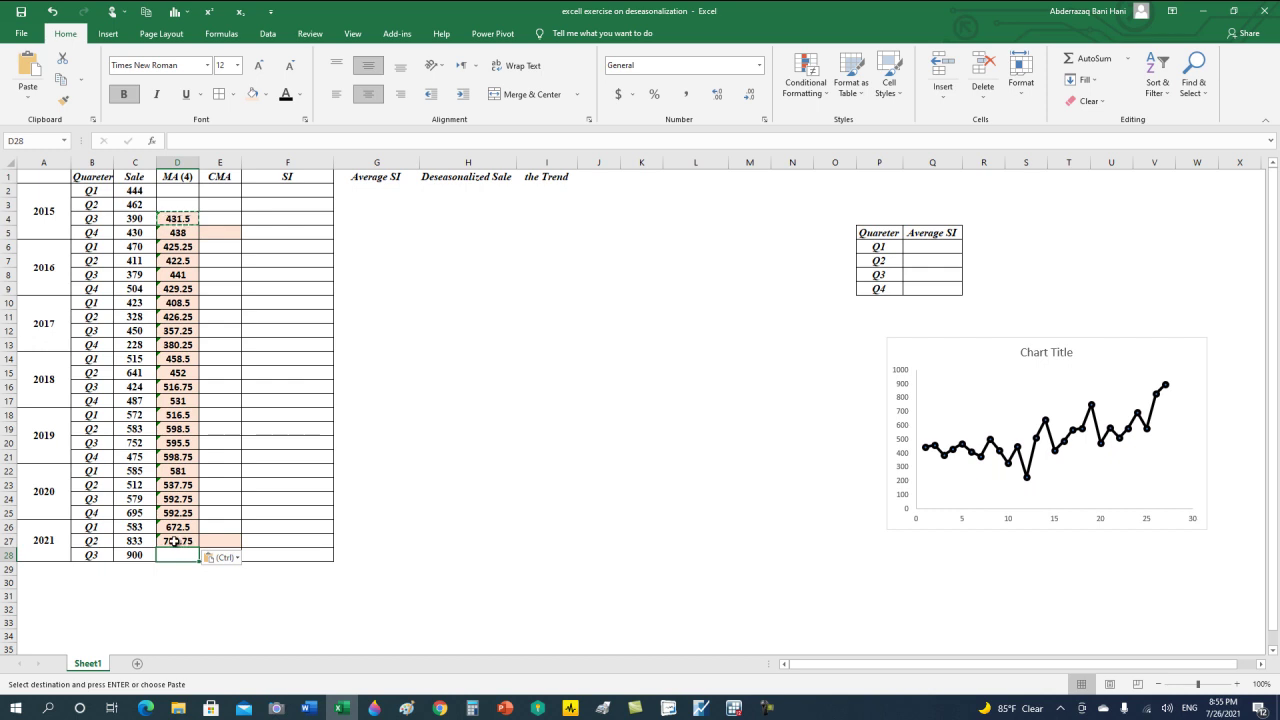
- Check the last MA(4) value 752.75 in D27 and review the column's results
{"action": "left_click", "coordinate": [180, 541]}
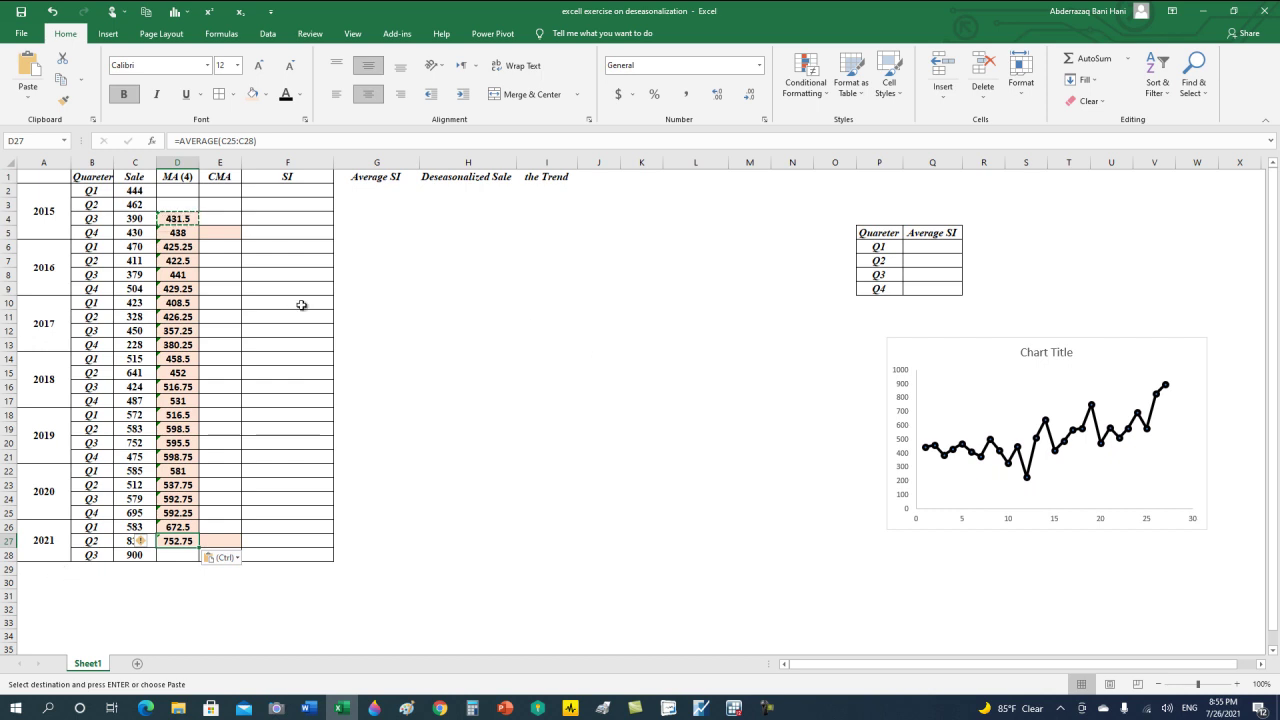
{"action": "left_click_drag", "start_coordinate": [183, 216], "coordinate": [173, 535]}
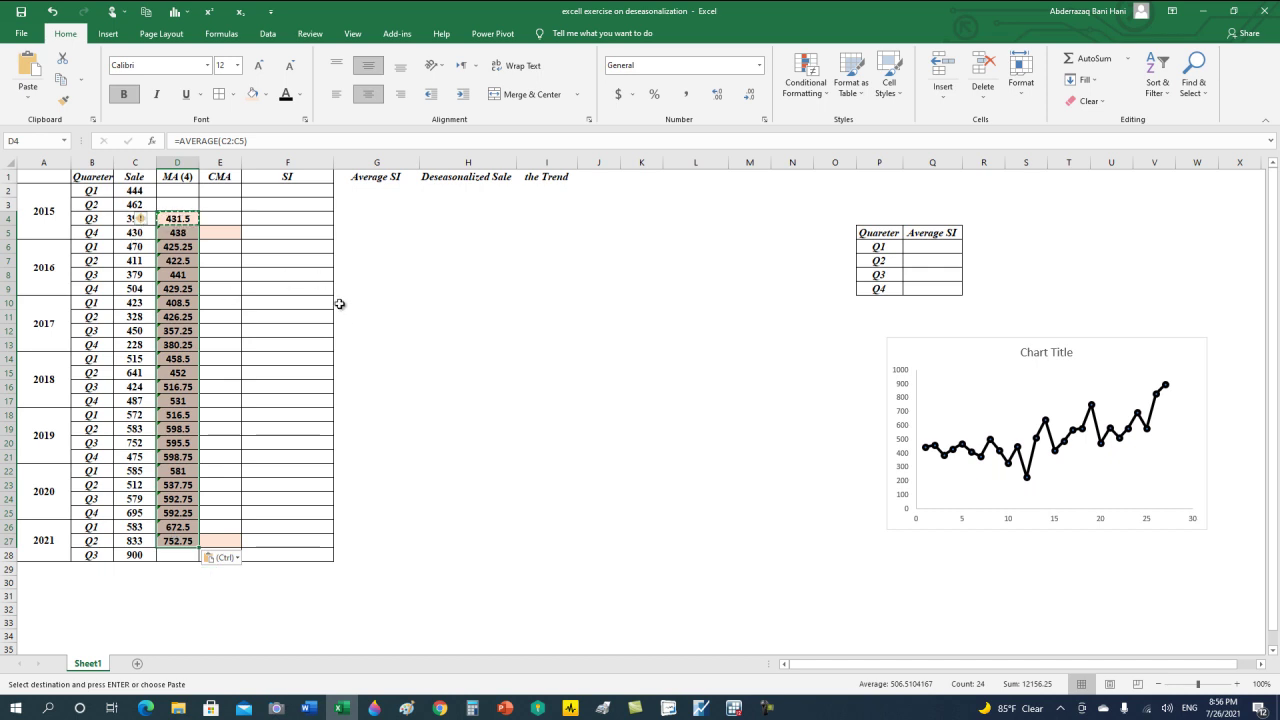
{"action": "left_click", "coordinate": [231, 232]}
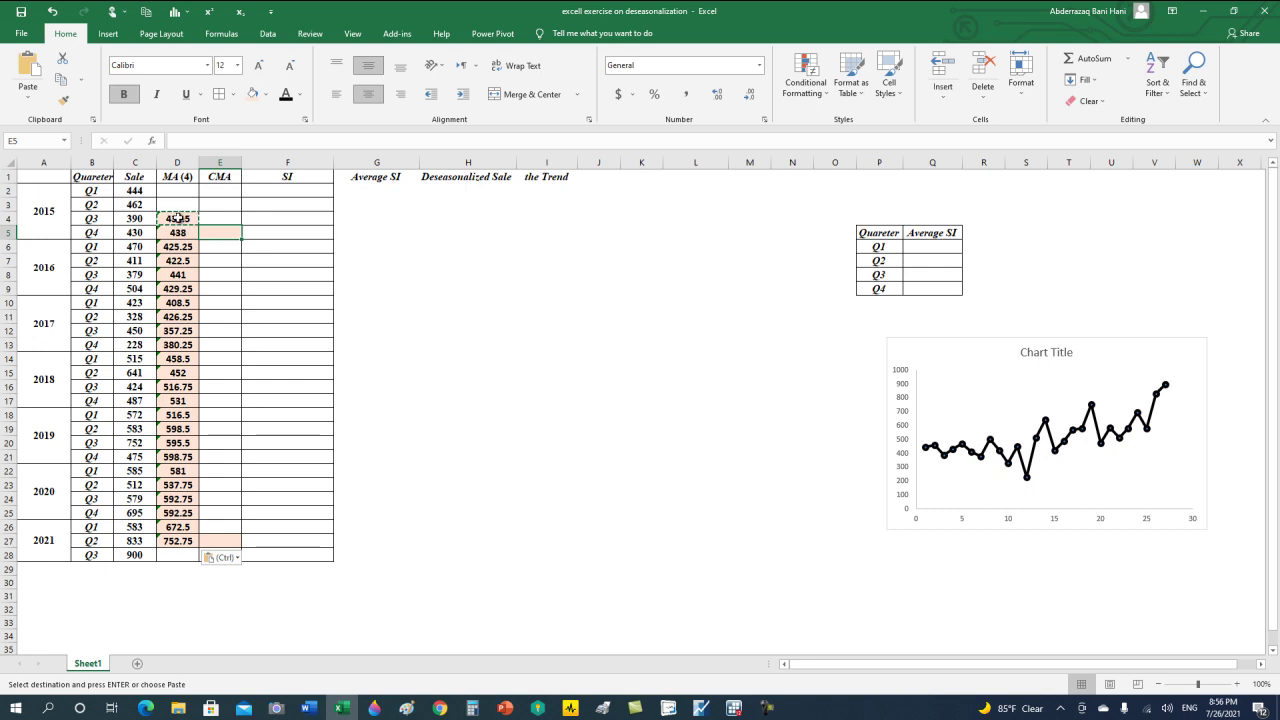
{"action": "left_click_drag", "start_coordinate": [176, 218], "coordinate": [179, 258]}
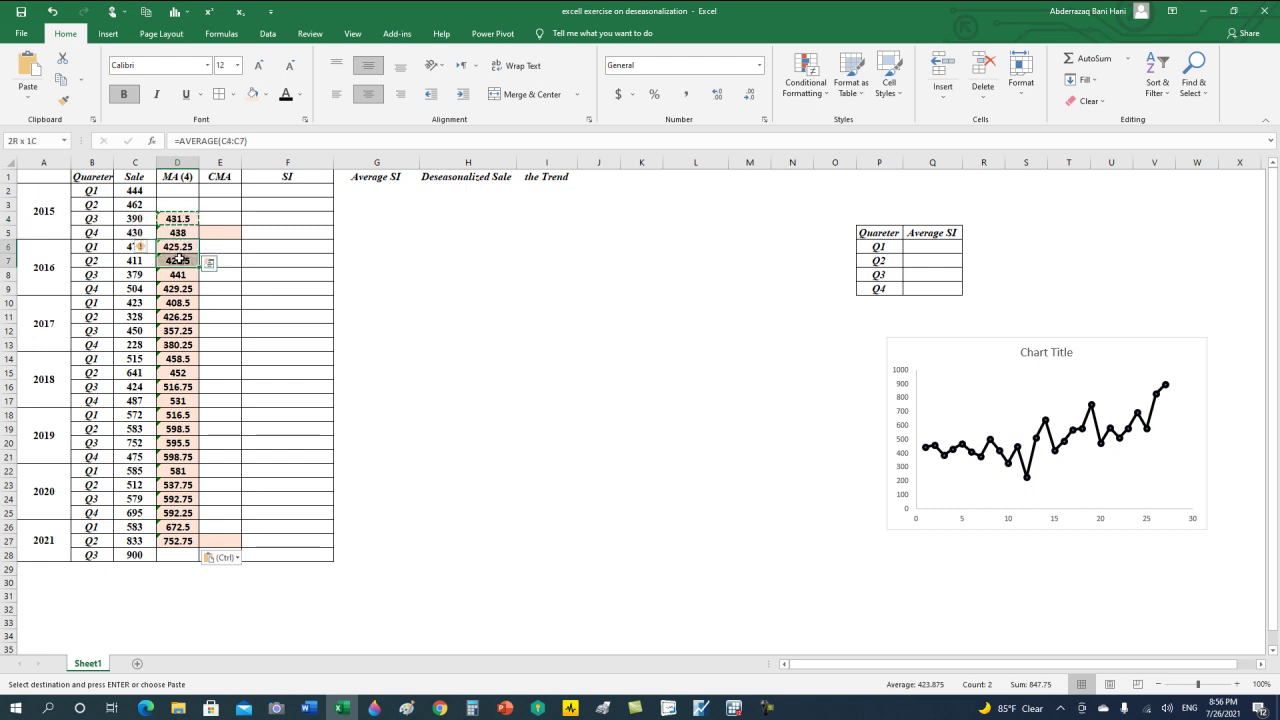
- Enter =AVERAGE(D4:D5) in E5 for the first centred moving average, 434.75
{"action": "left_click", "coordinate": [221, 231]}
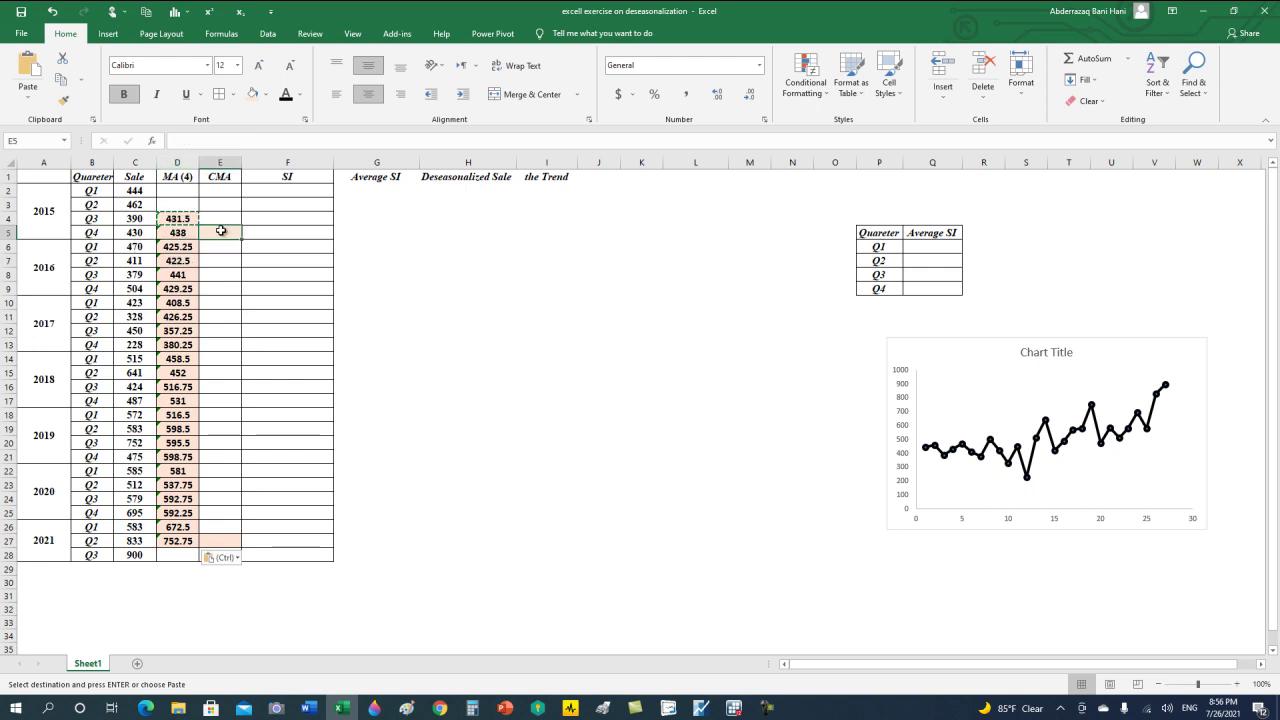
{"action": "type", "text": "=a"}
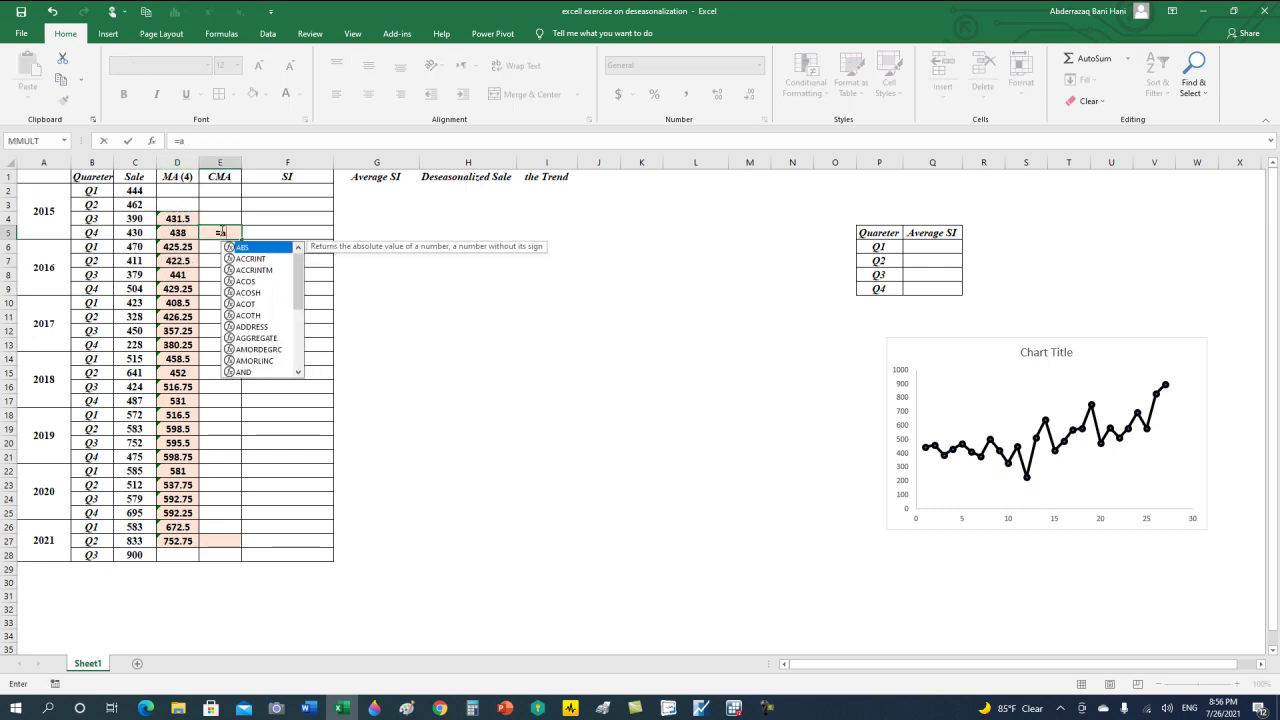
{"action": "type", "text": "verage"}
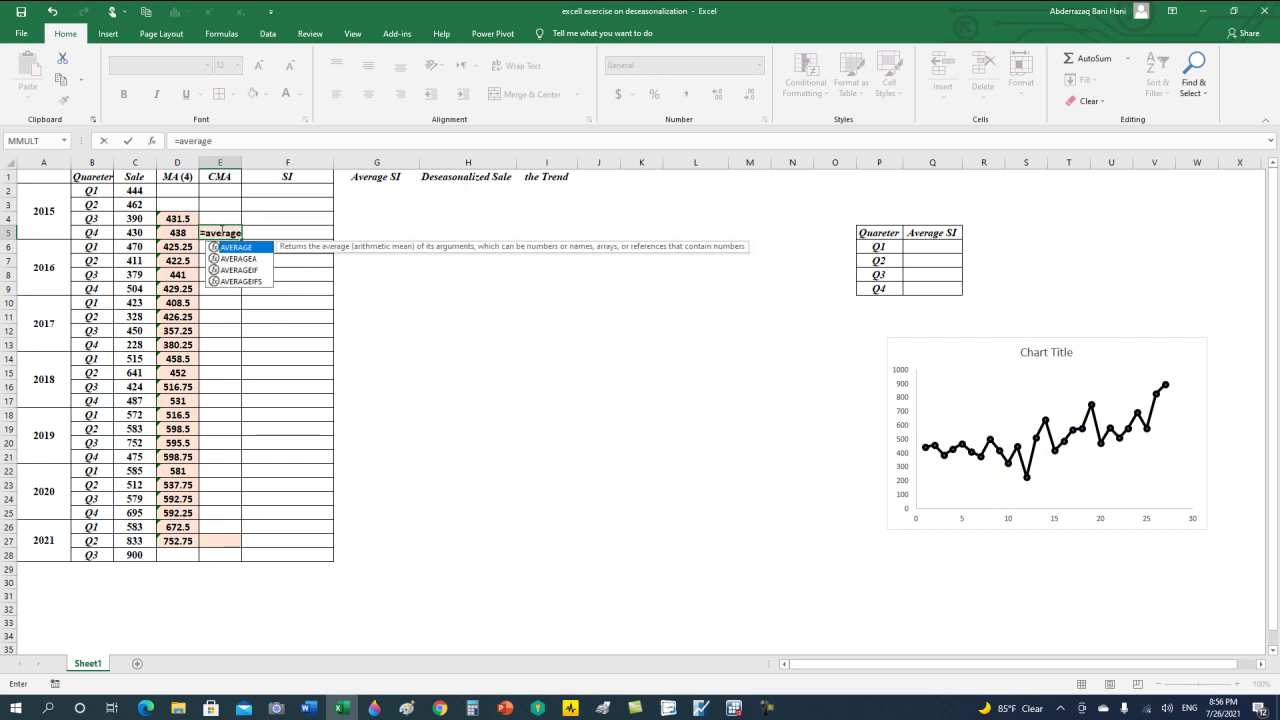
{"action": "type", "text": "("}
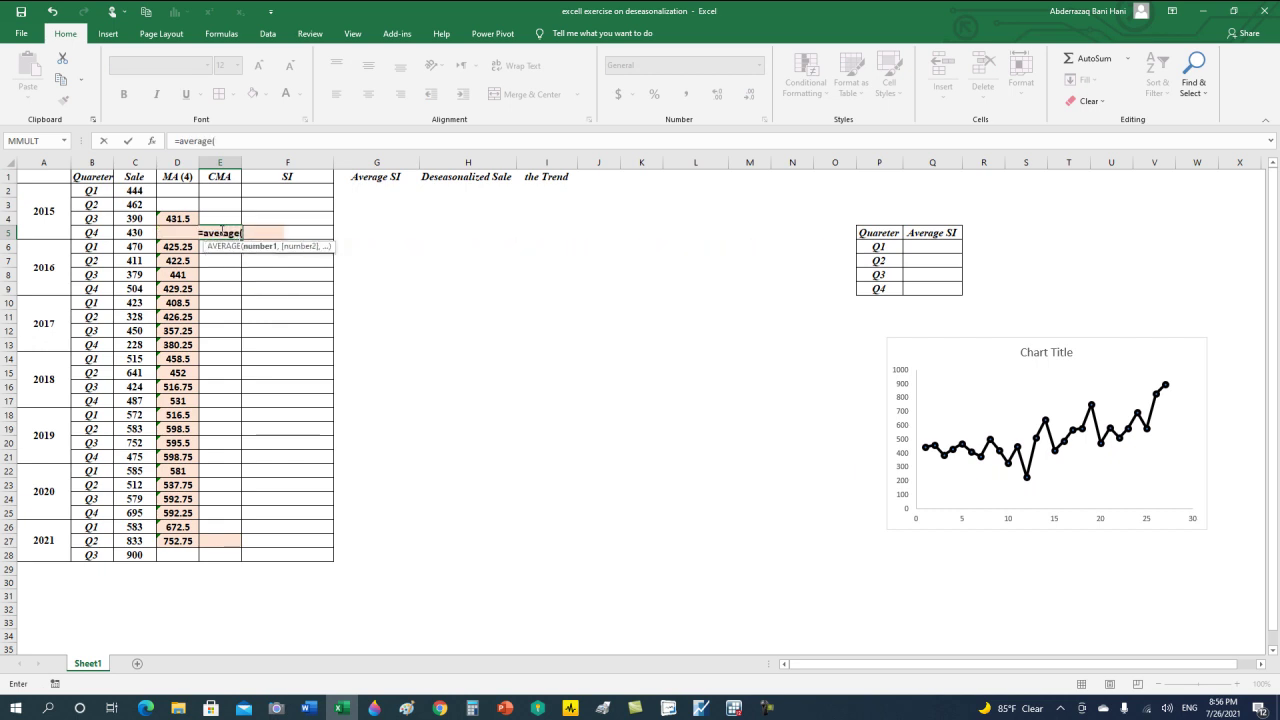
{"action": "left_click_drag", "start_coordinate": [172, 218], "coordinate": [172, 232]}
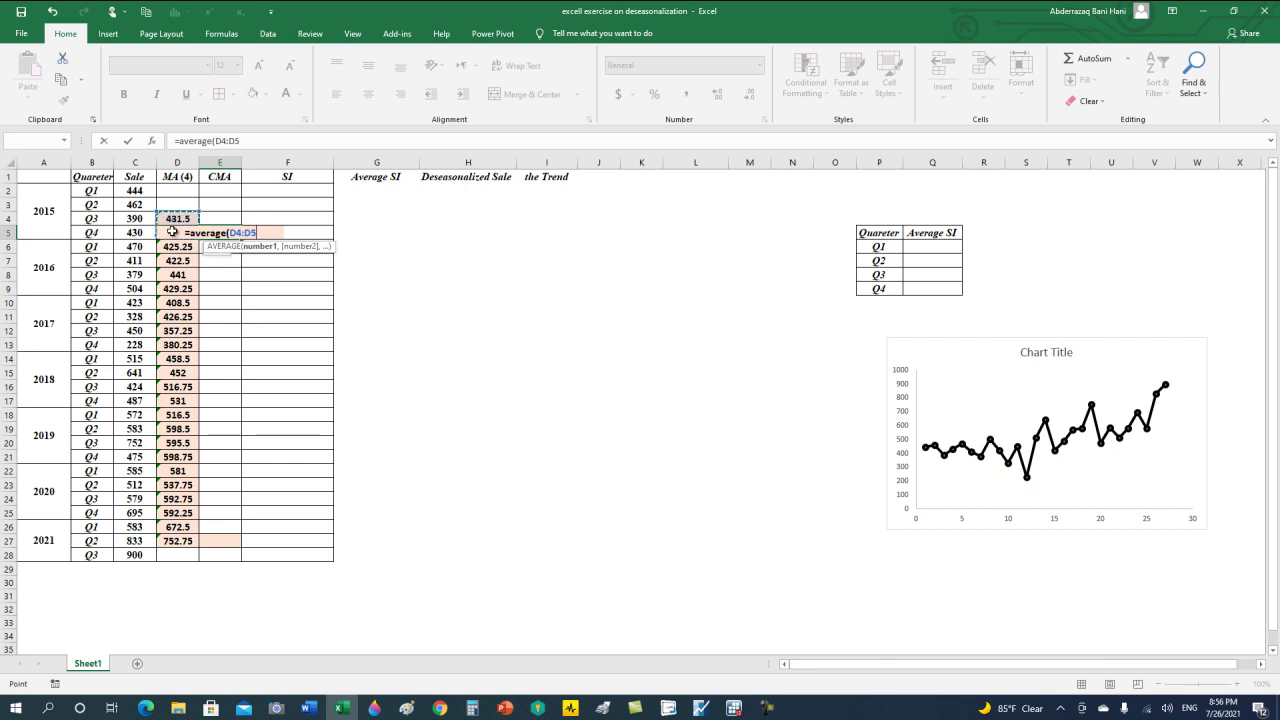
{"action": "type", "text": ")"}
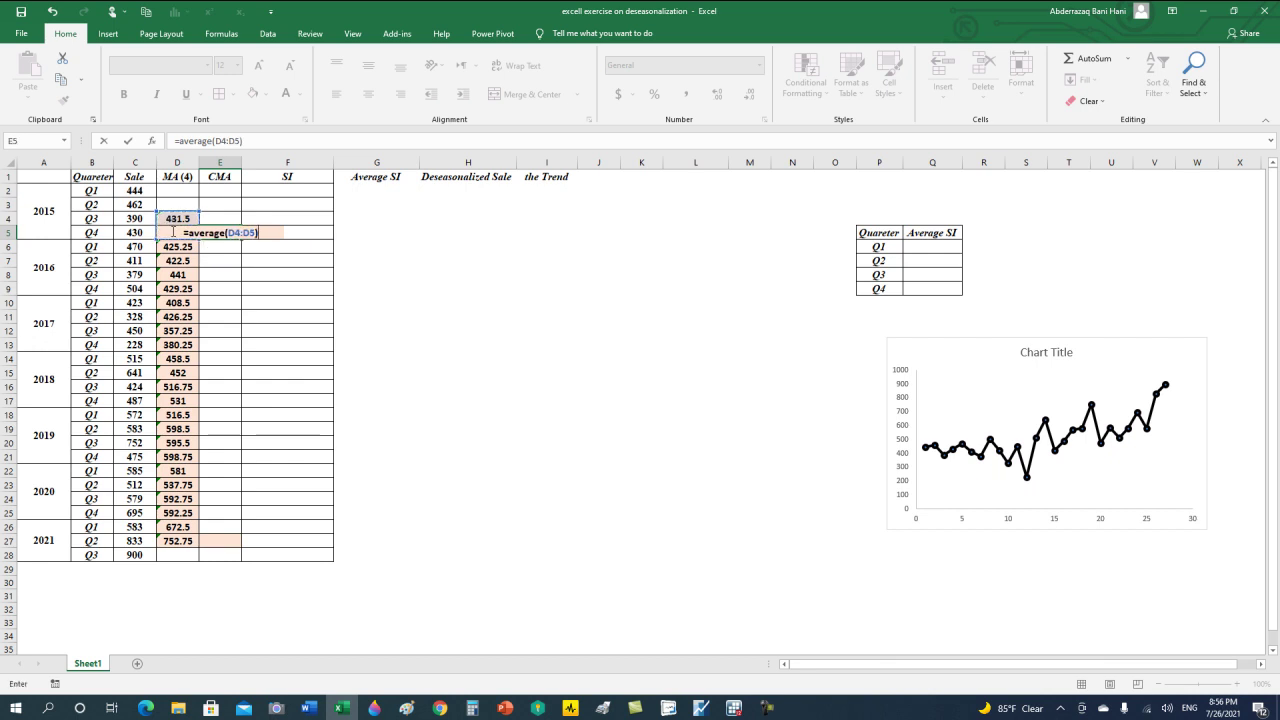
{"action": "key", "text": "Return"}
- Copy the E5 CMA formula down E6:E27, ending at 712.625
{"action": "left_click", "coordinate": [226, 233]}
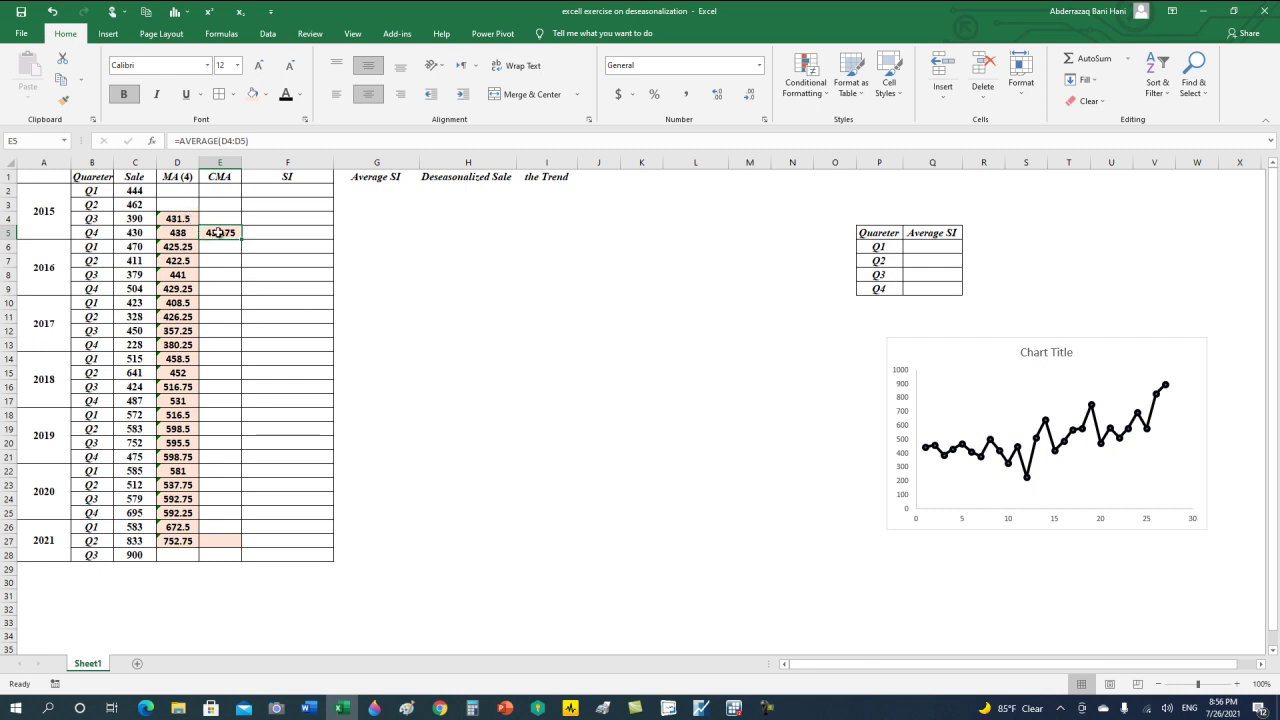
{"action": "key", "text": "ctrl+c"}
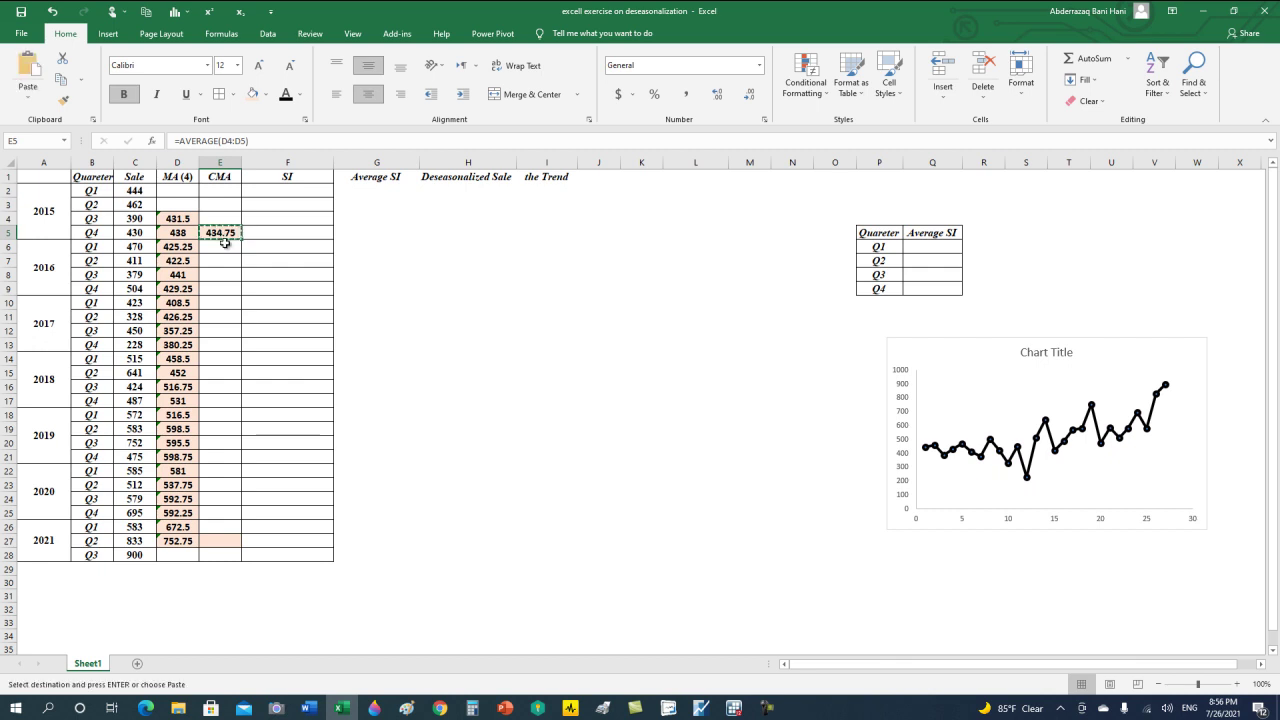
{"action": "left_click_drag", "start_coordinate": [225, 242], "coordinate": [211, 539]}
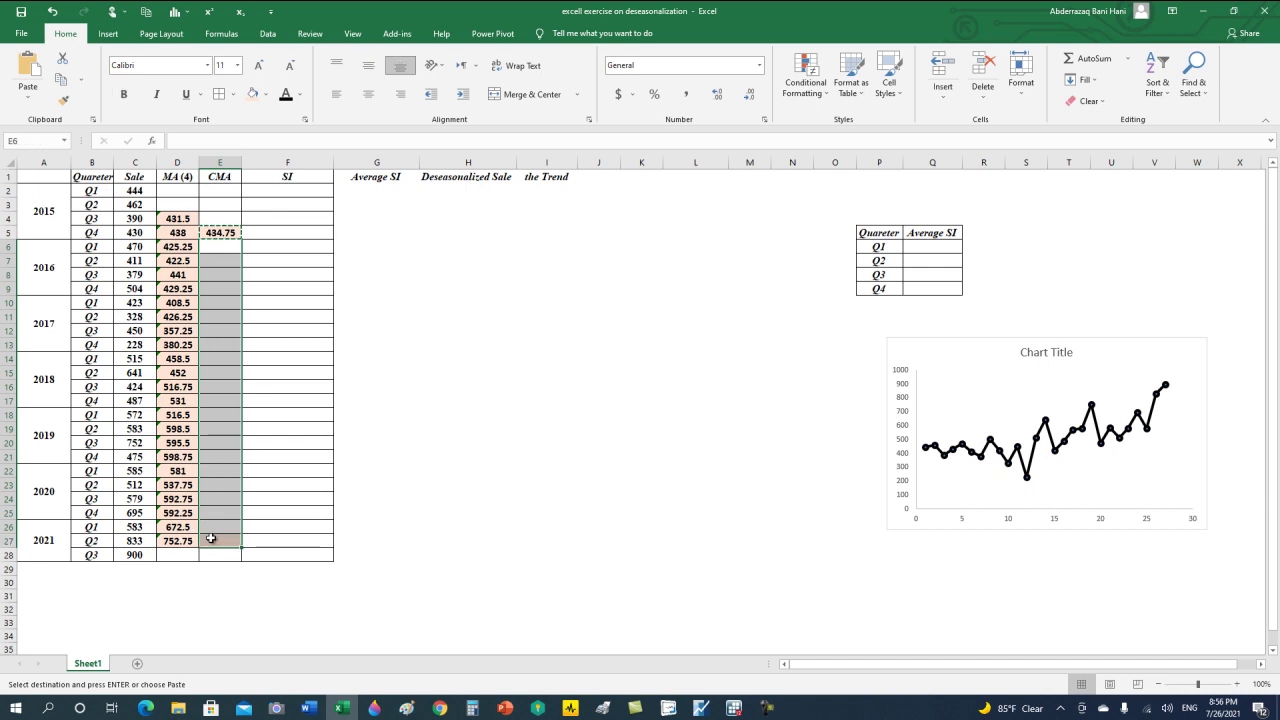
{"action": "key", "text": "ctrl+v"}
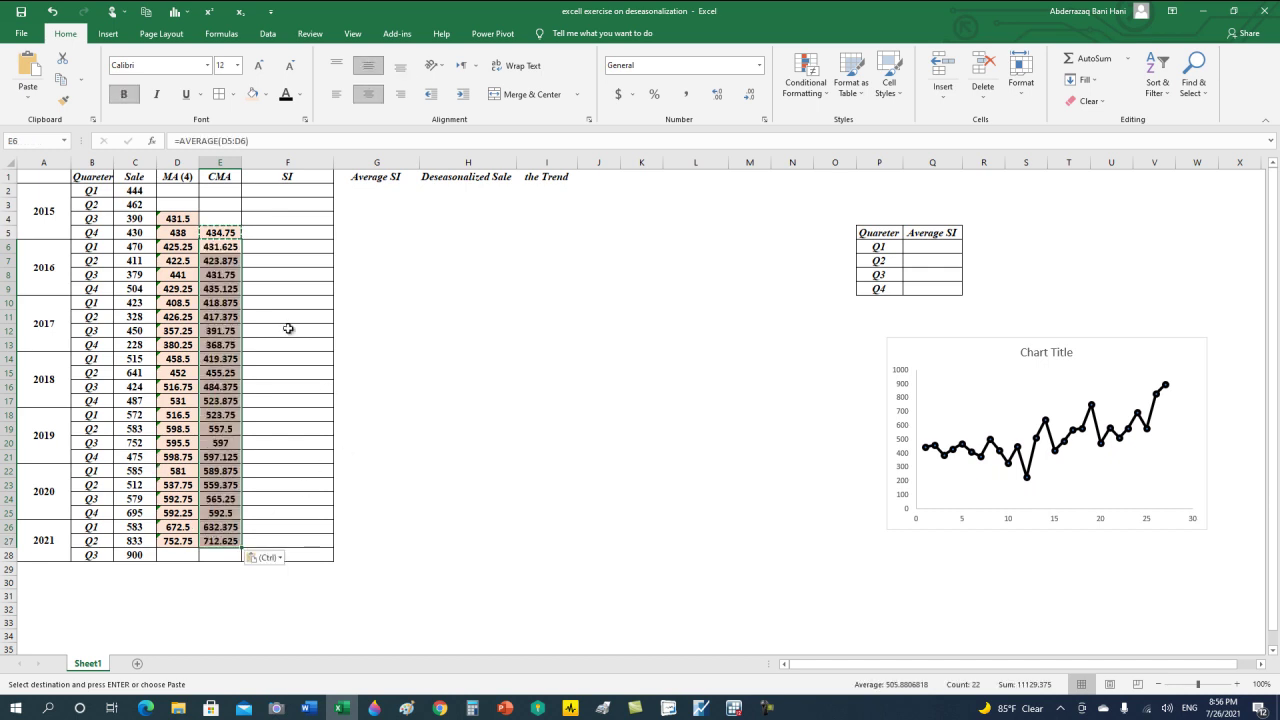
{"action": "left_click", "coordinate": [183, 233]}
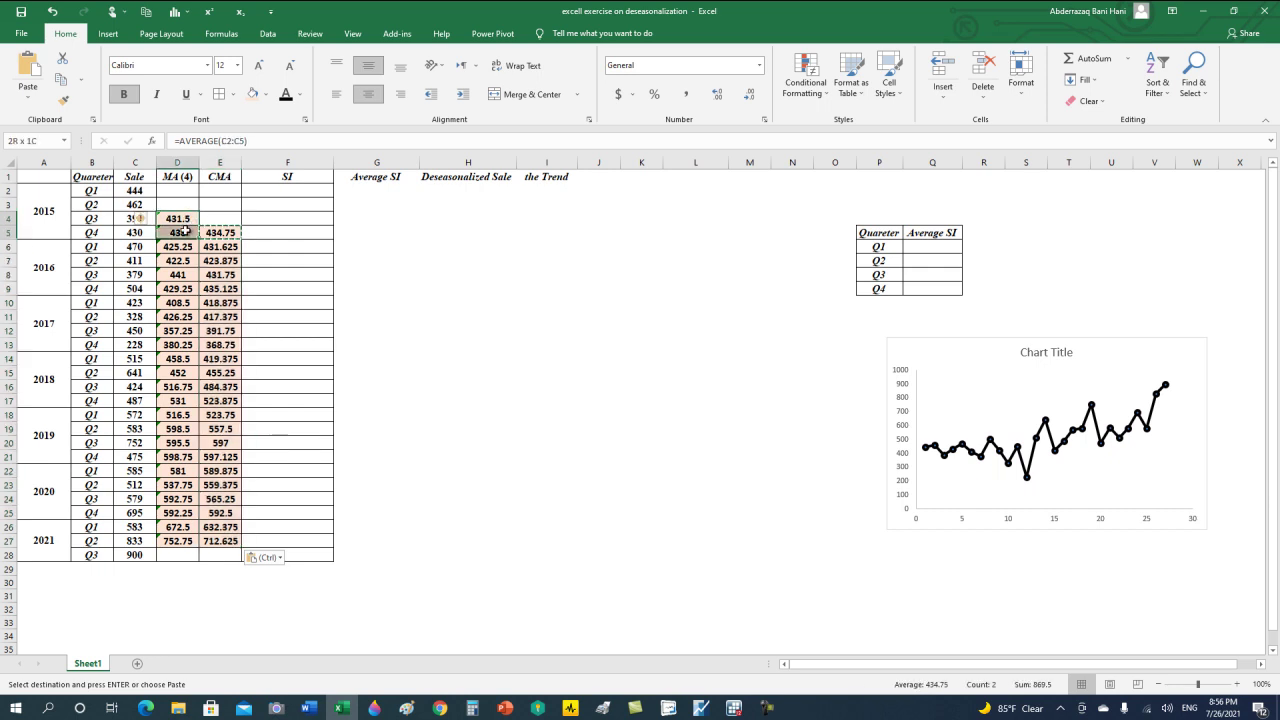
{"action": "left_click_drag", "start_coordinate": [183, 233], "coordinate": [184, 247]}
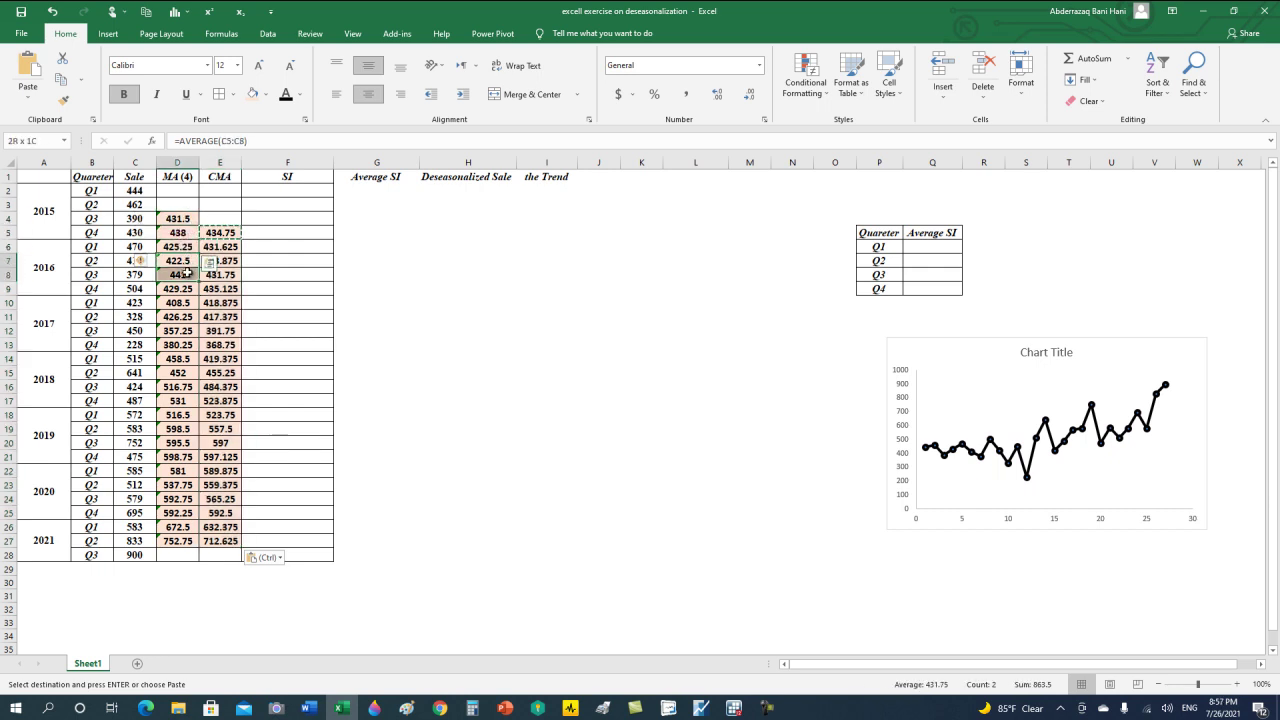
{"action": "left_click", "coordinate": [426, 289]}
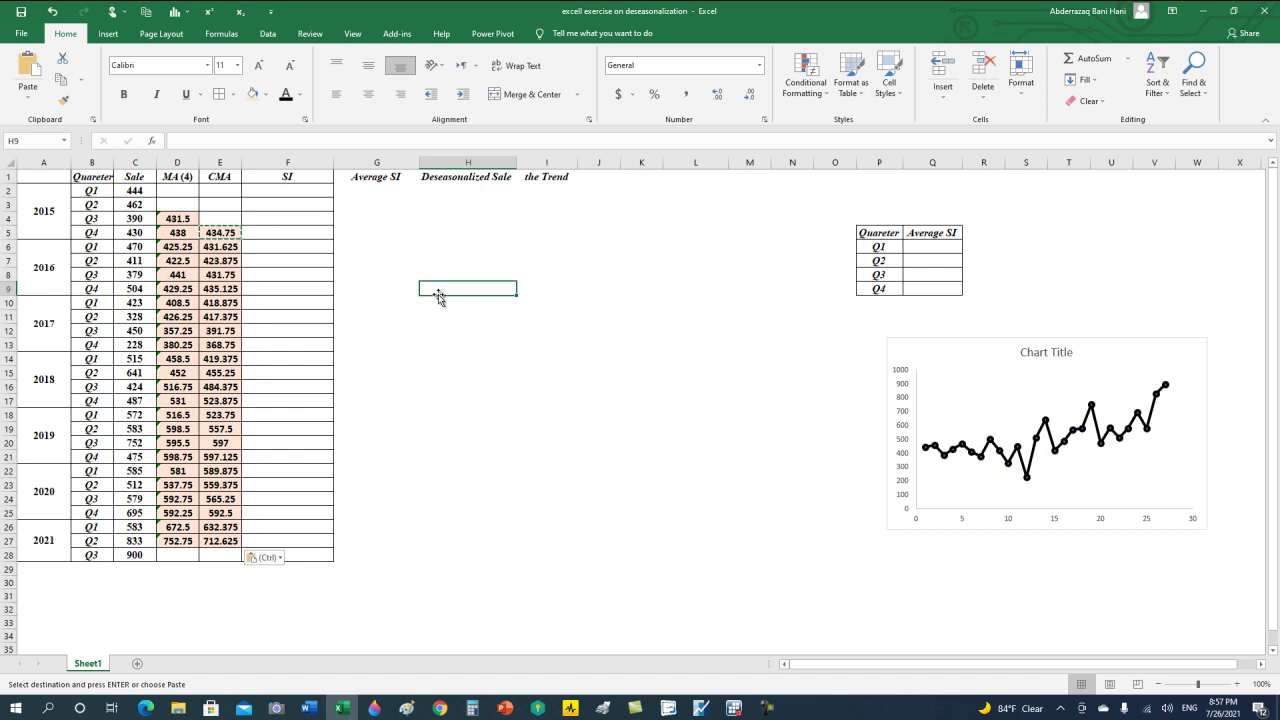
{"action": "left_click", "coordinate": [221, 232]}
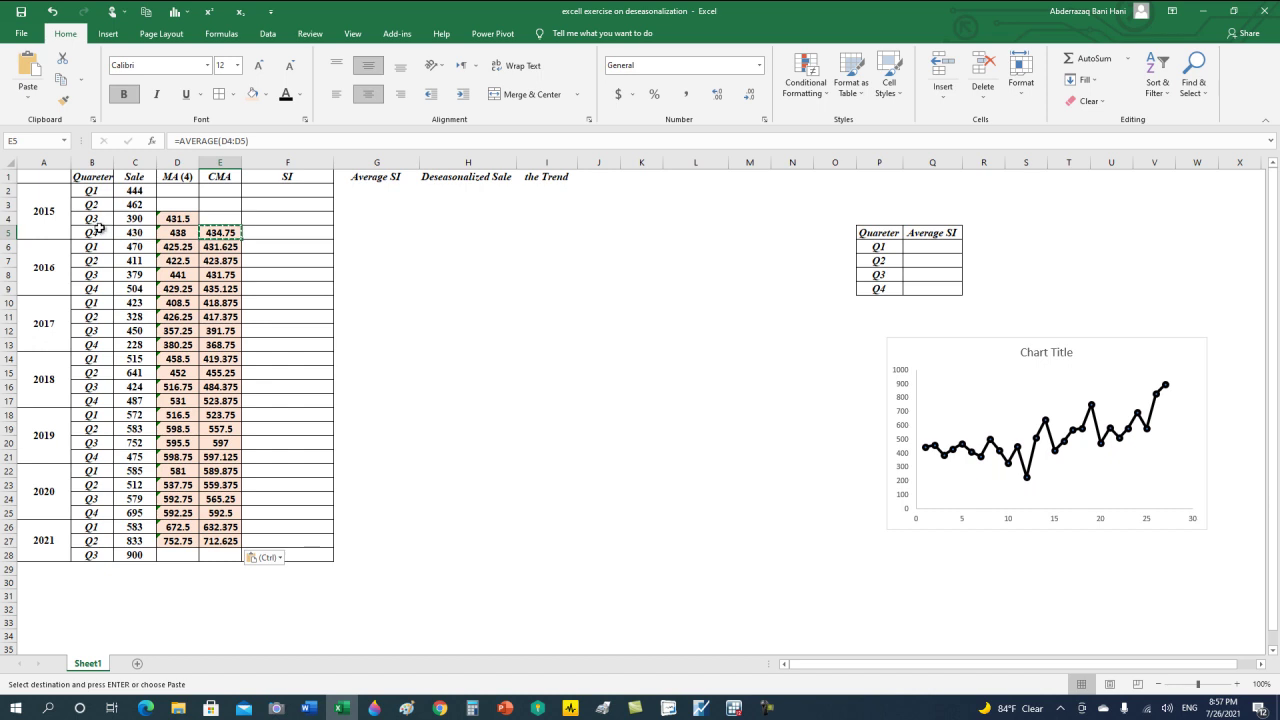
{"action": "left_click", "coordinate": [145, 219]}
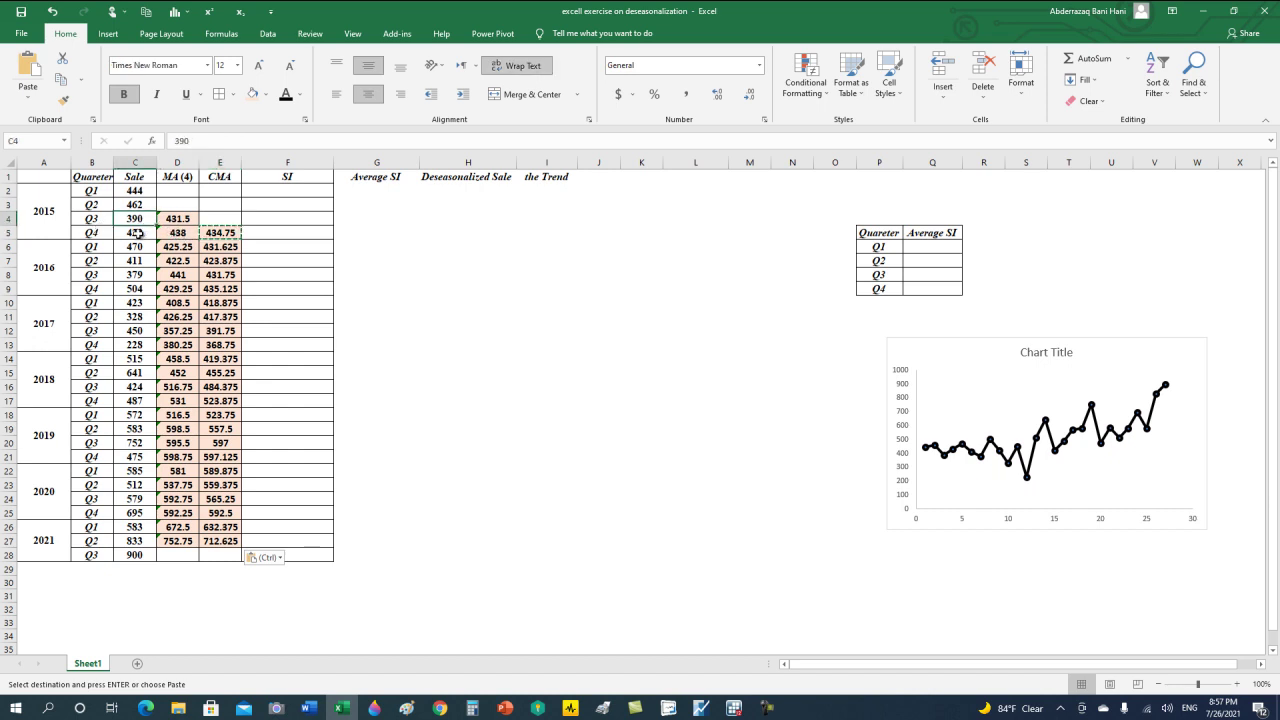
{"action": "left_click", "coordinate": [138, 233]}
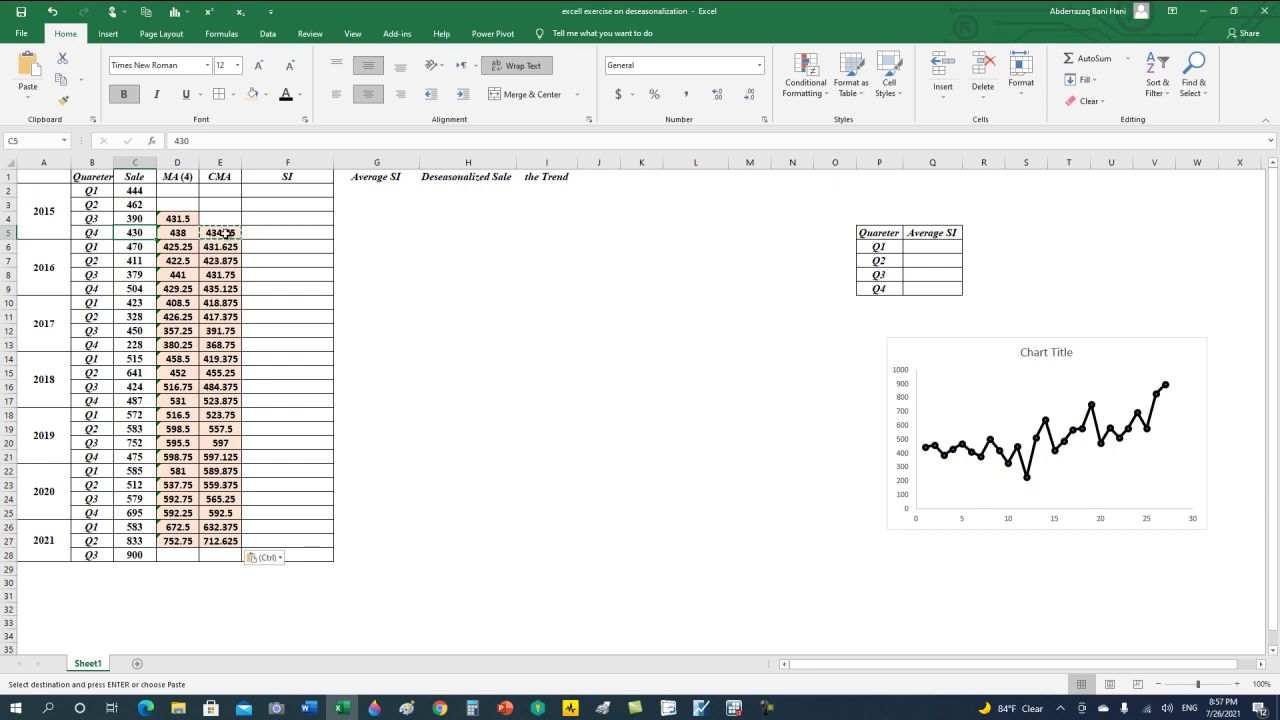
{"action": "left_click", "coordinate": [226, 233]}
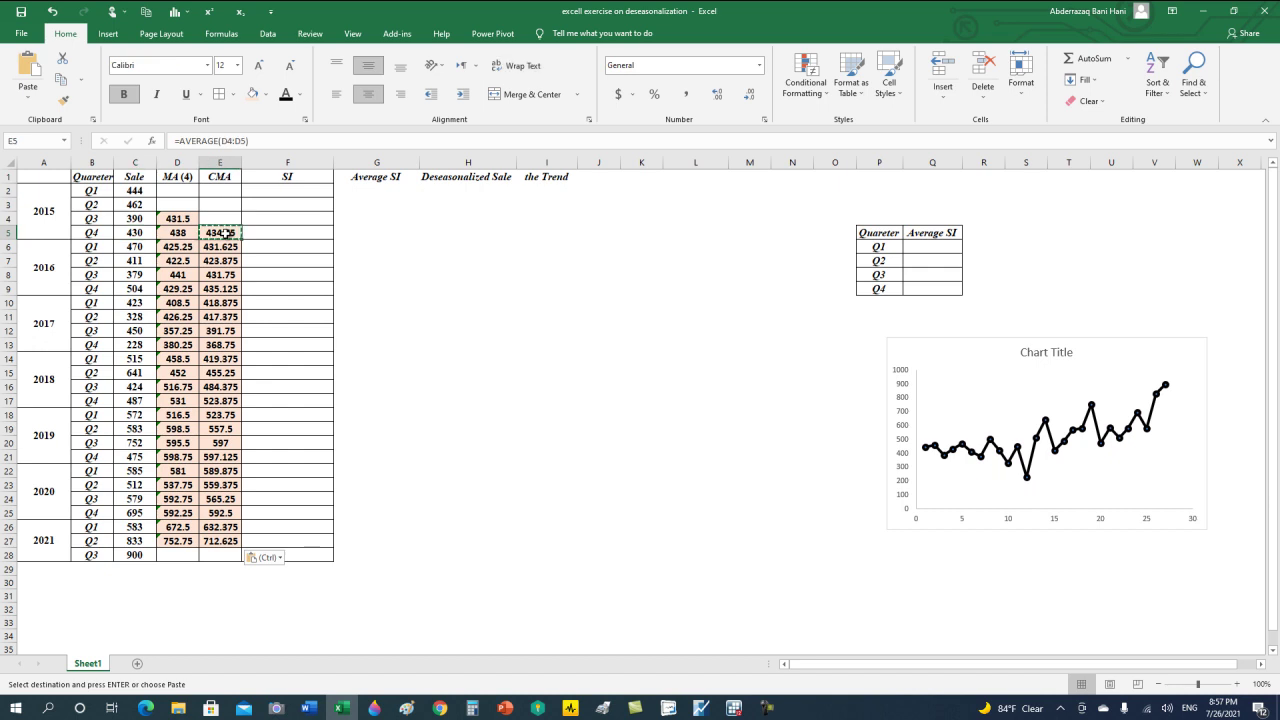
{"action": "left_click", "coordinate": [256, 235]}
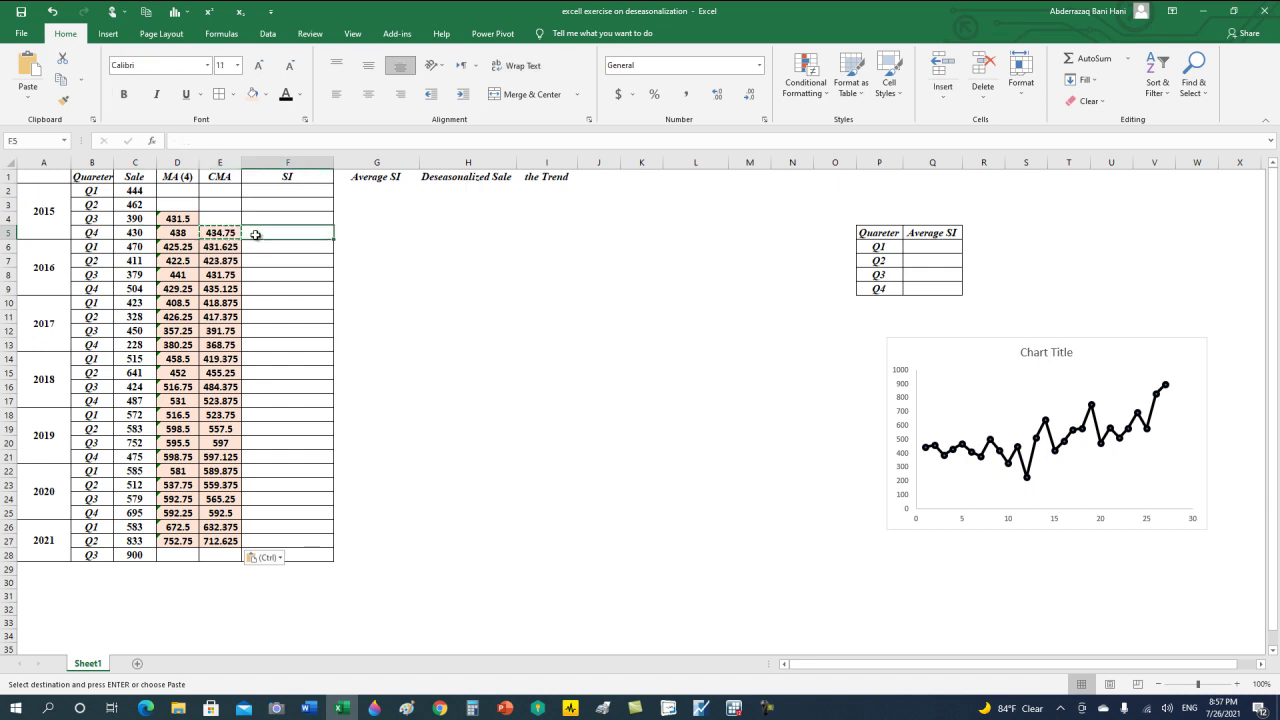
- Enter =C5/E5 in F5, giving the first seasonal index 0.989074181
{"action": "type", "text": "="}
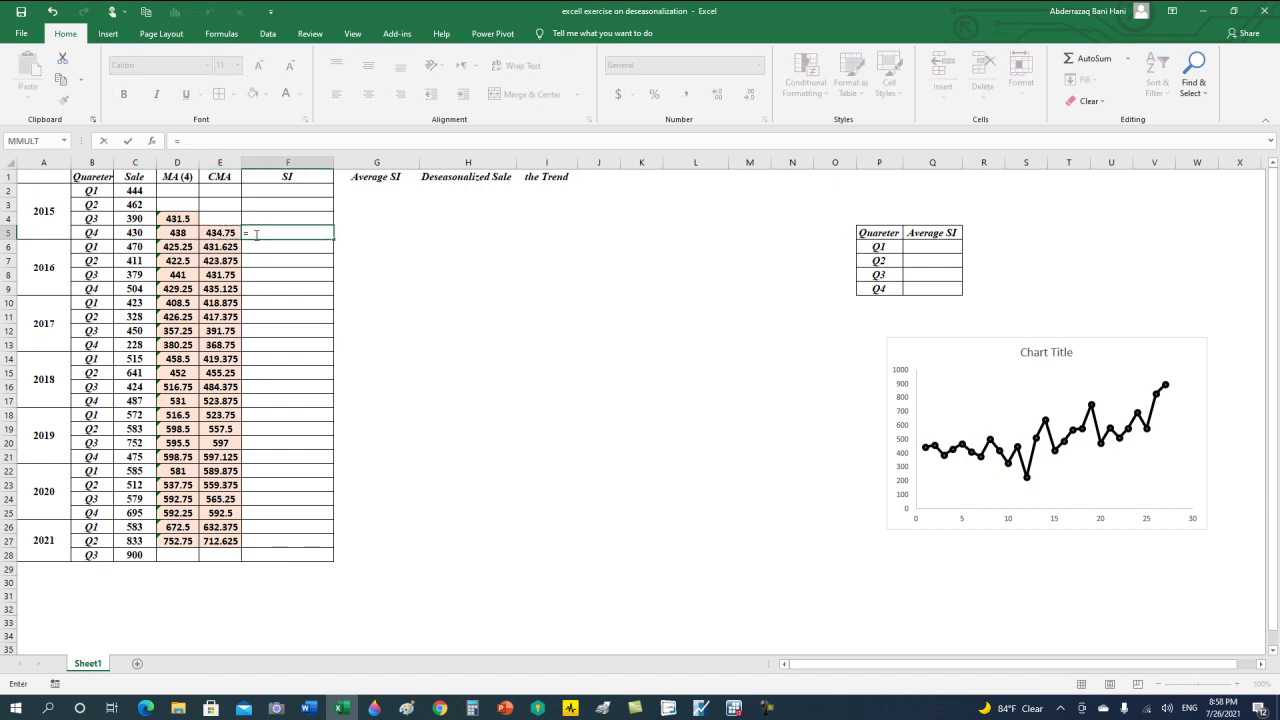
{"action": "left_click", "coordinate": [142, 231]}
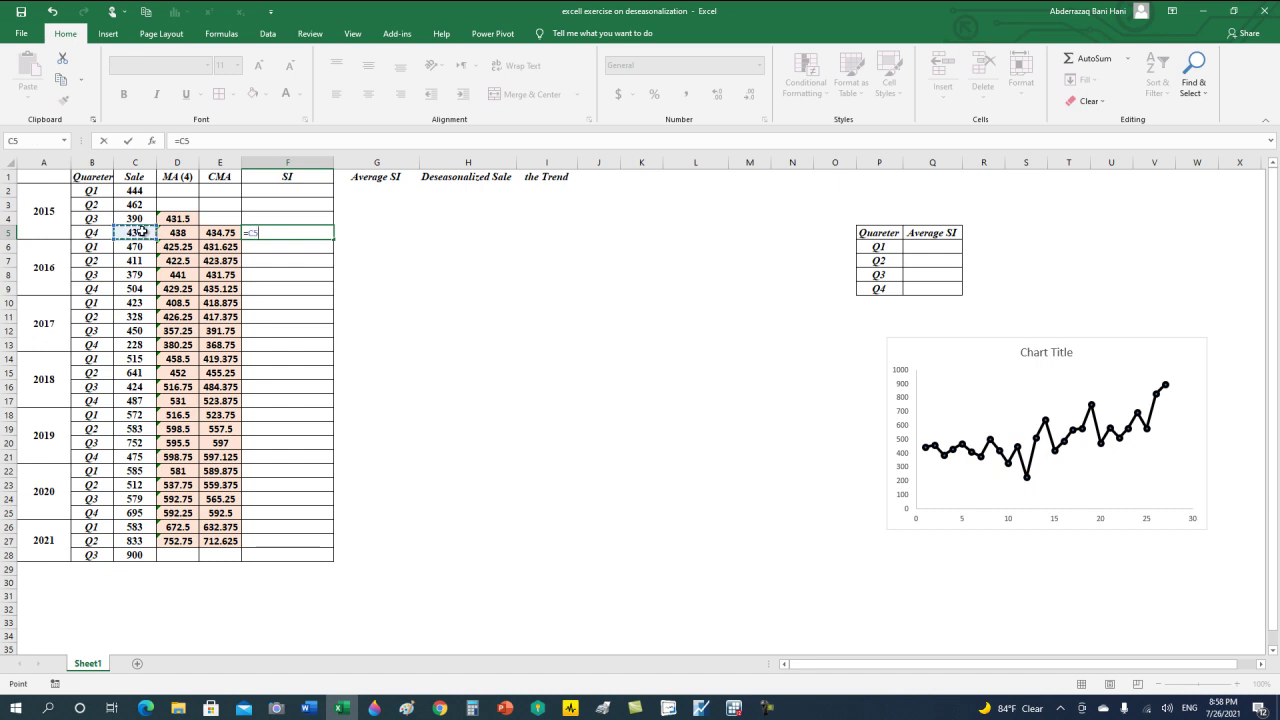
{"action": "type", "text": "/"}
{"action": "left_click", "coordinate": [230, 231]}
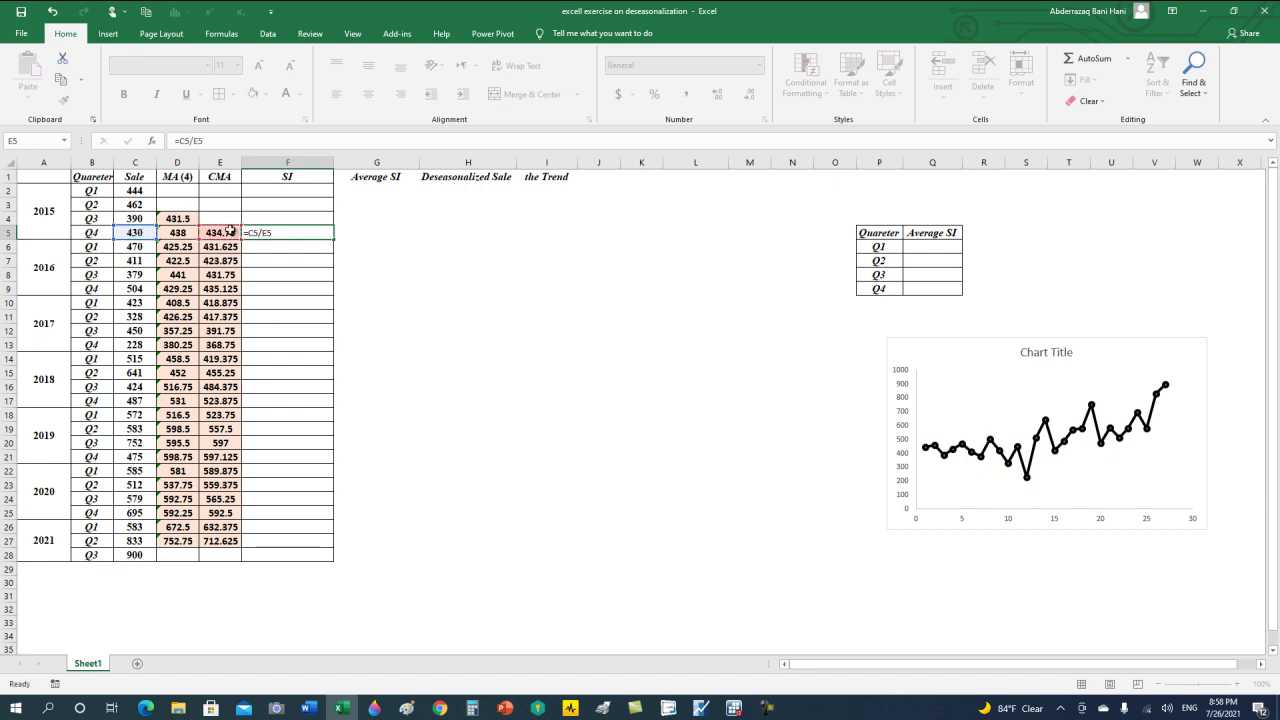
{"action": "key", "text": "ctrl+Return"}
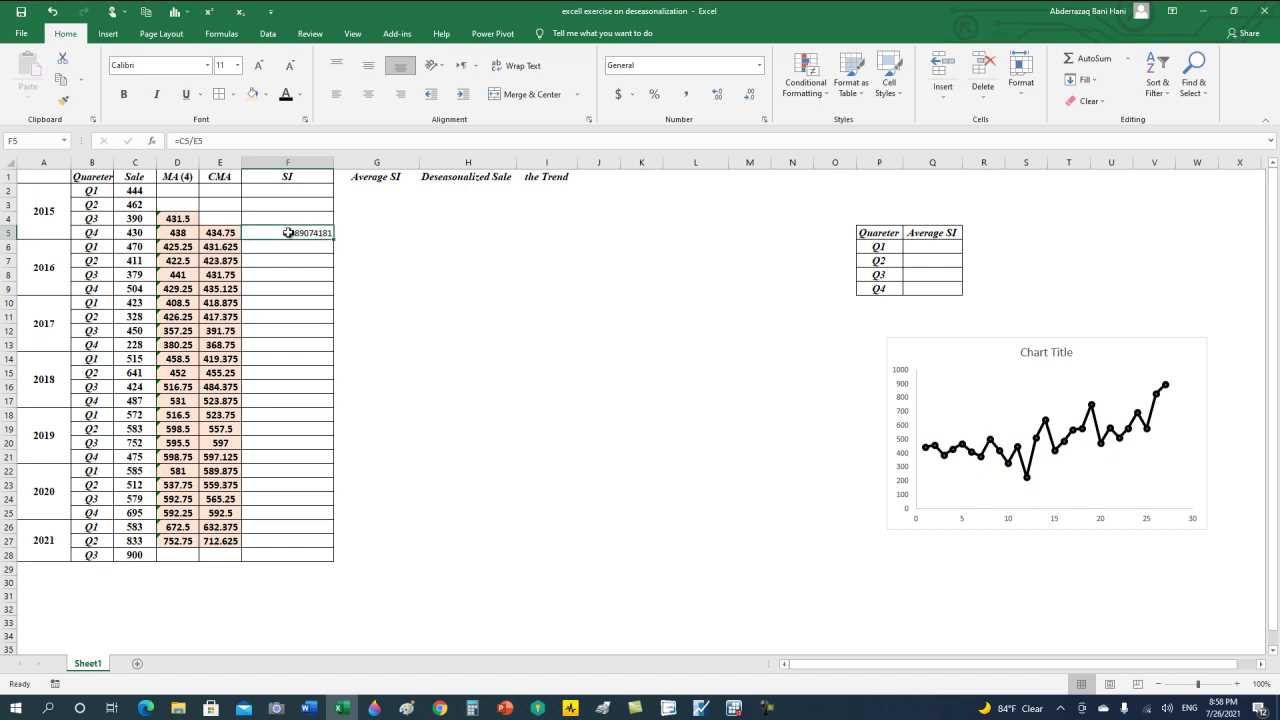
- Centre, middle-align, enlarge to size 12 and bold F5, then copy it
{"action": "left_click", "coordinate": [368, 94]}
{"action": "left_click", "coordinate": [368, 72]}
{"action": "left_click", "coordinate": [260, 66]}
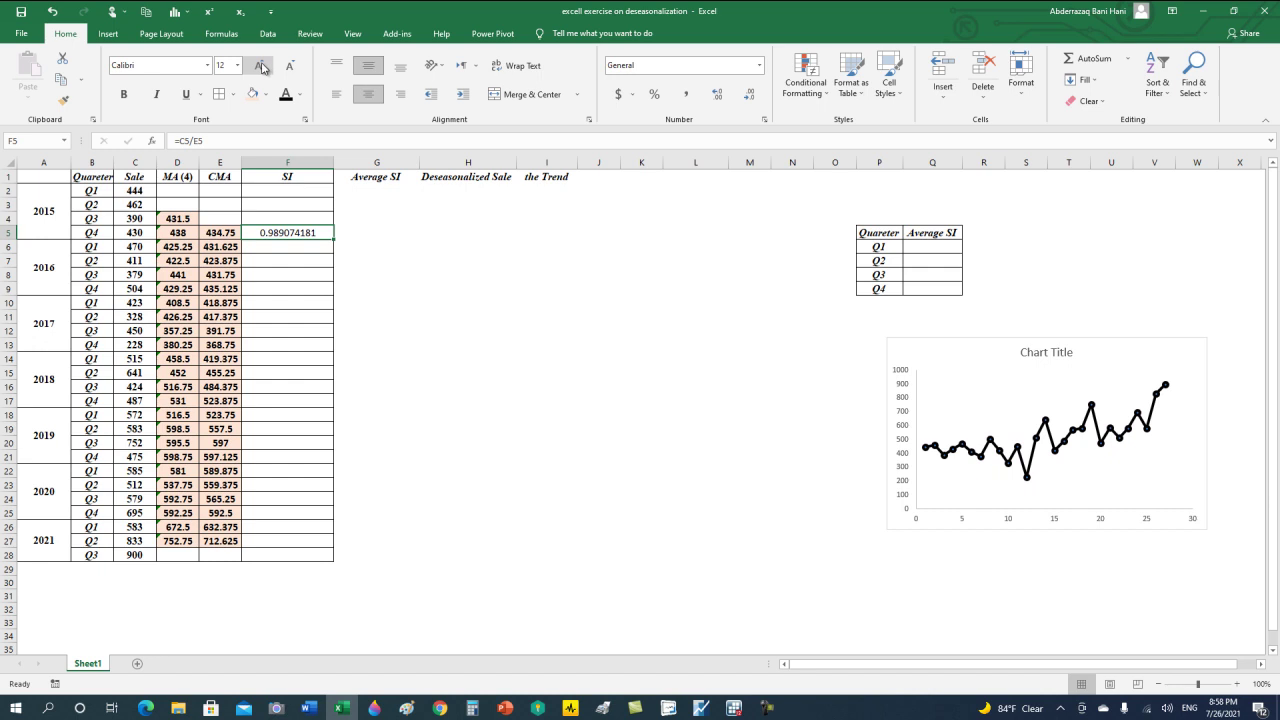
{"action": "left_click", "coordinate": [124, 94]}
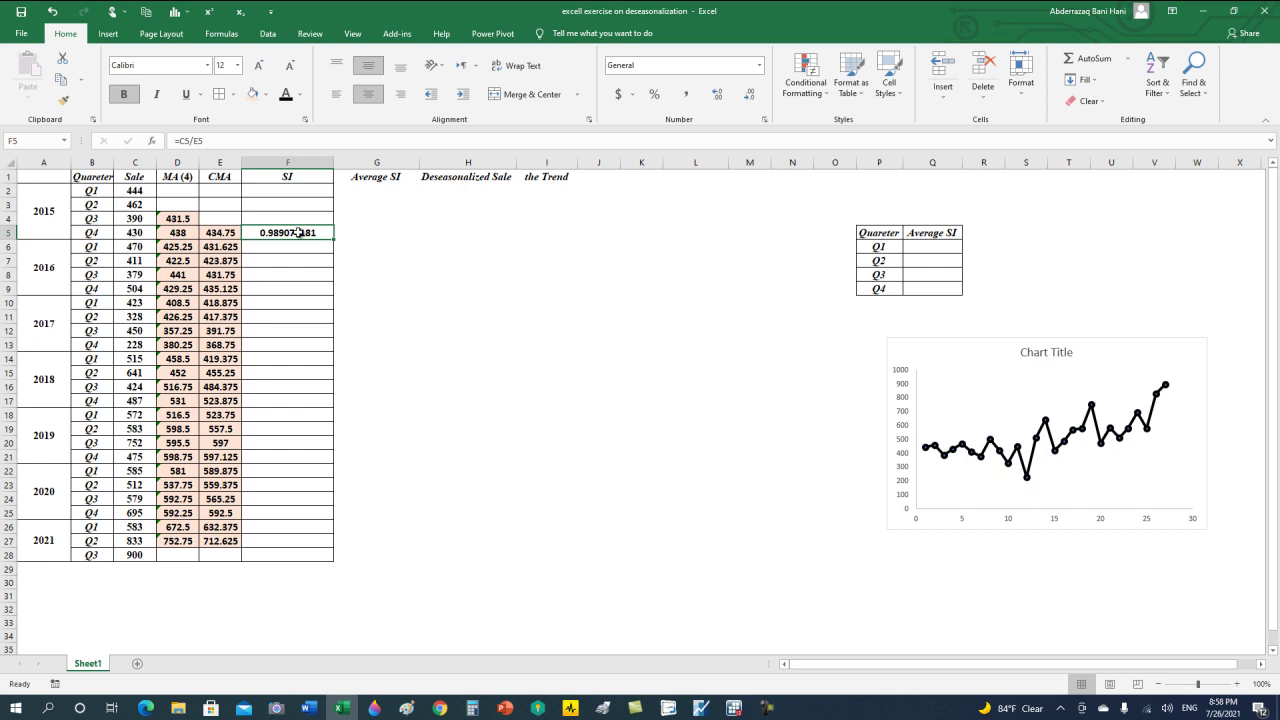
{"action": "key", "text": "ctrl+c"}
- Paste the SI formula into F6:F27 and review the indices down to 1.168917734
{"action": "left_click_drag", "start_coordinate": [306, 244], "coordinate": [285, 536]}
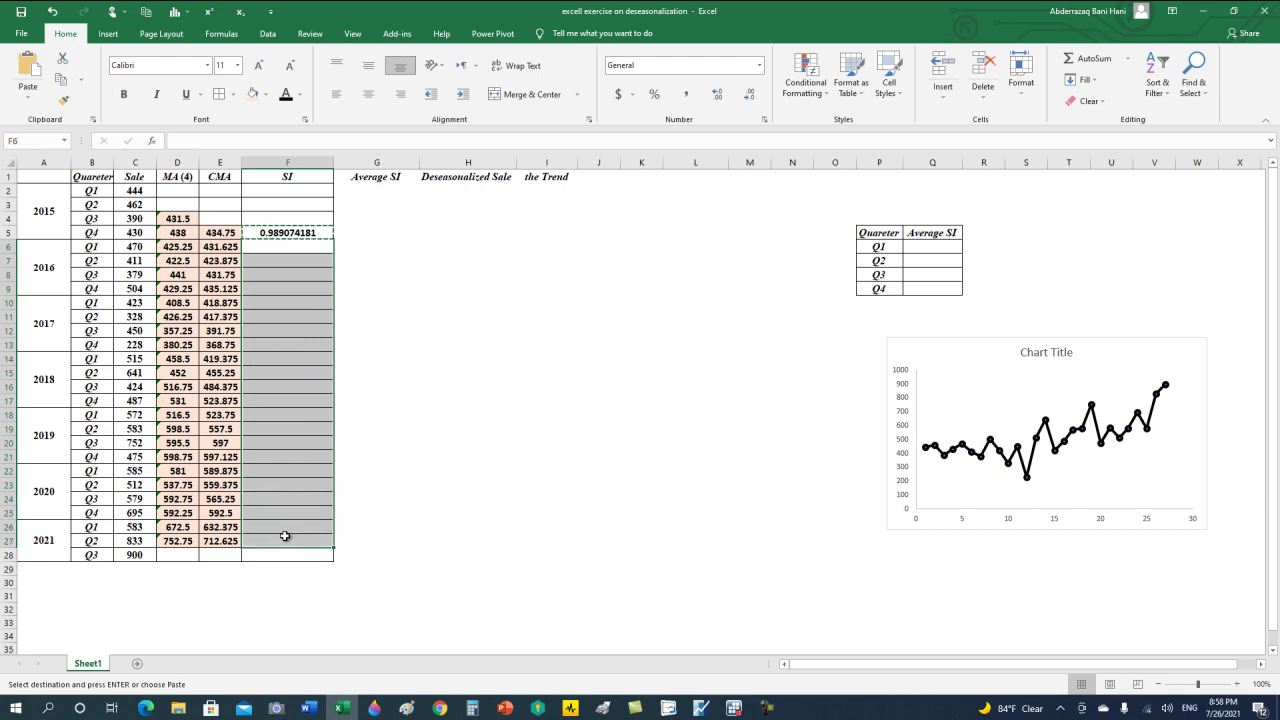
{"action": "key", "text": "ctrl+v"}
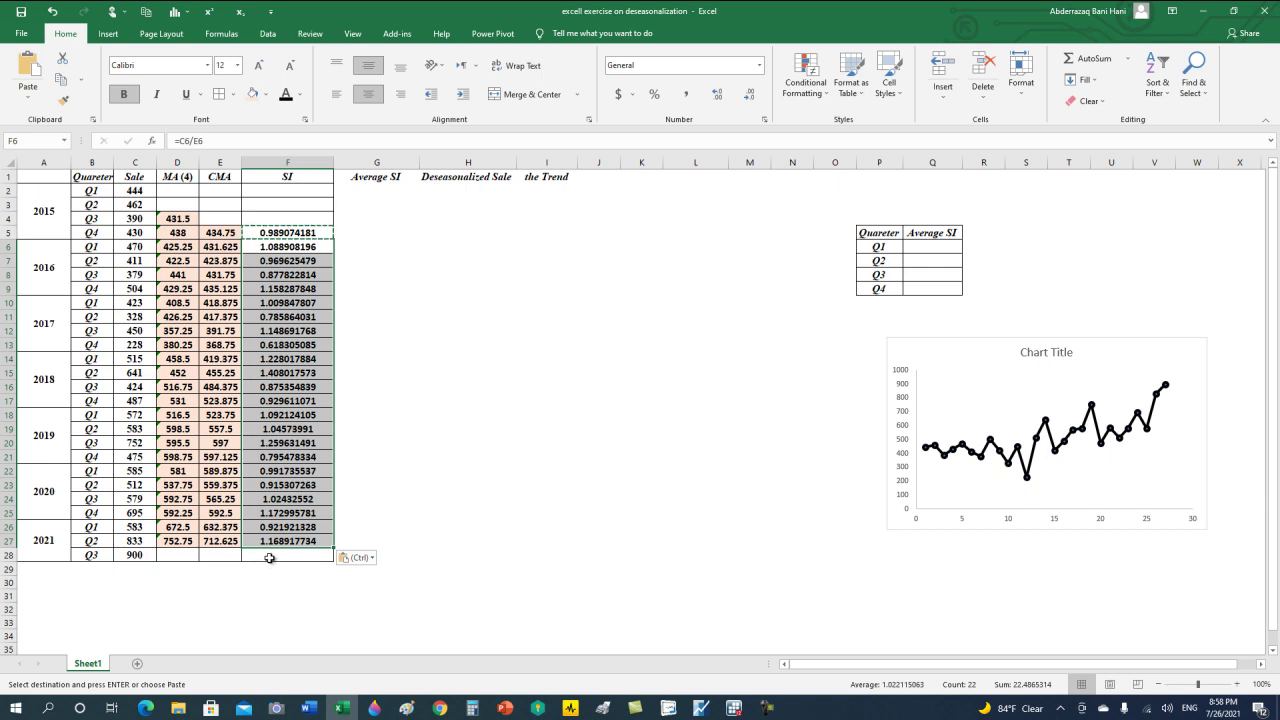
{"action": "left_click", "coordinate": [285, 217]}
{"action": "left_click", "coordinate": [285, 205]}
{"action": "left_click", "coordinate": [285, 189]}
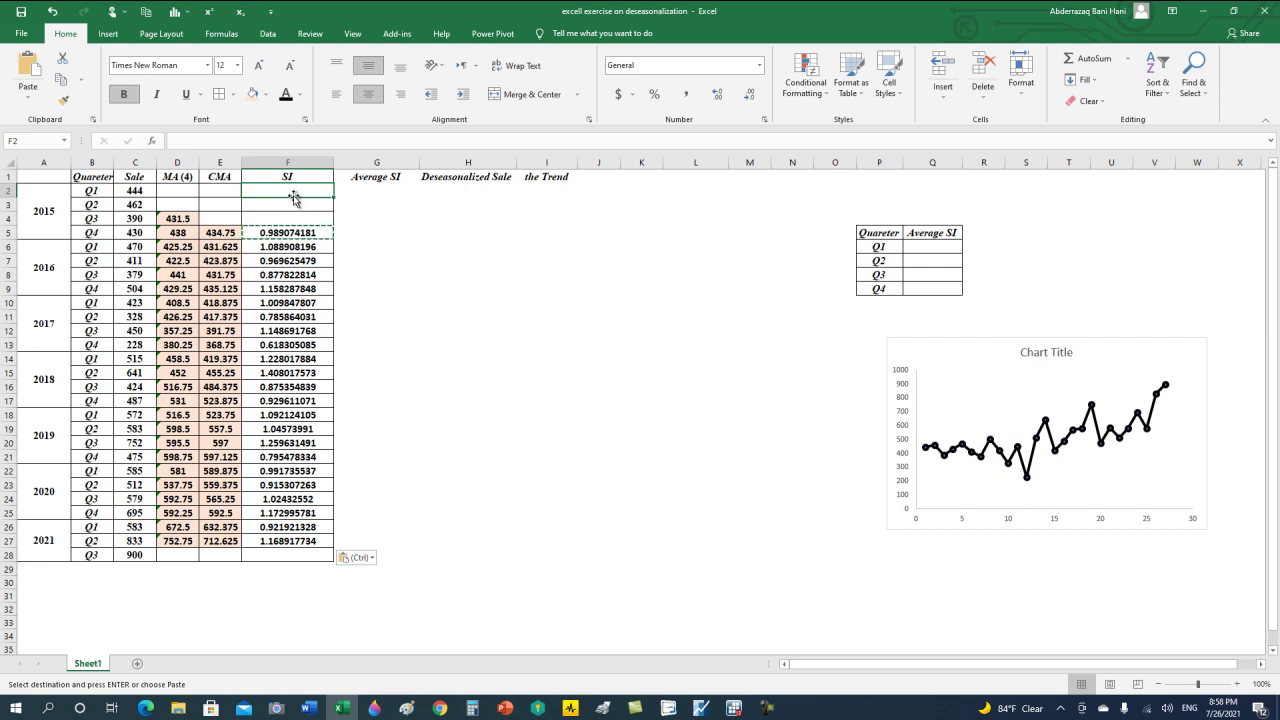
{"action": "left_click_drag", "start_coordinate": [287, 232], "coordinate": [287, 541]}
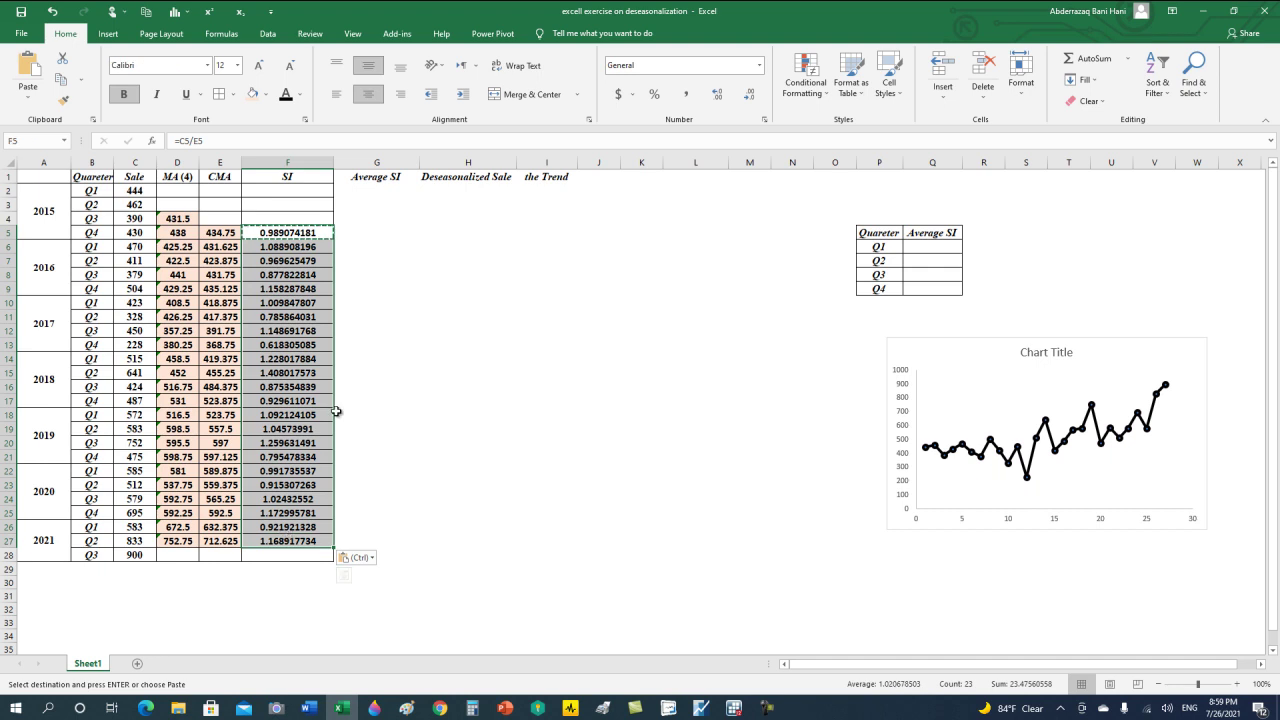
{"action": "left_click", "coordinate": [383, 192]}
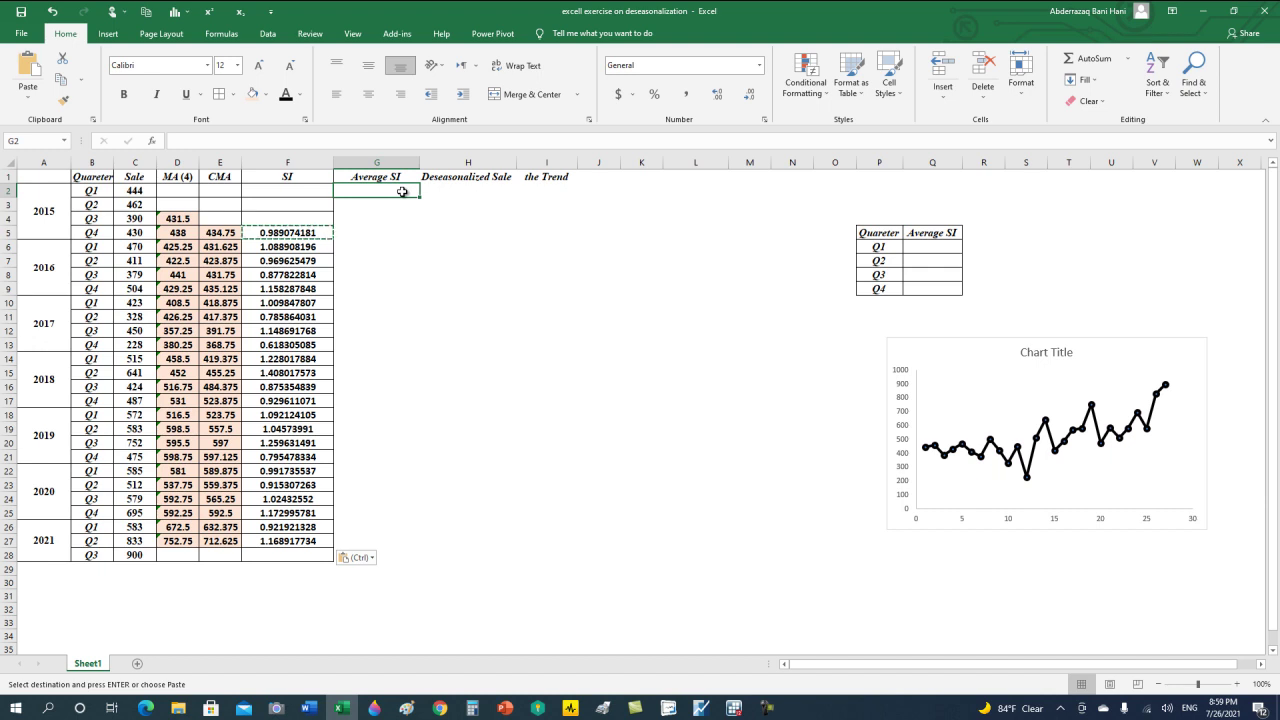
- Enter =AVERAGE(F6,F10,F14,F18,F22,F26) in Q6 for the Q1 average SI 1.05542581
{"action": "type", "text": "="}
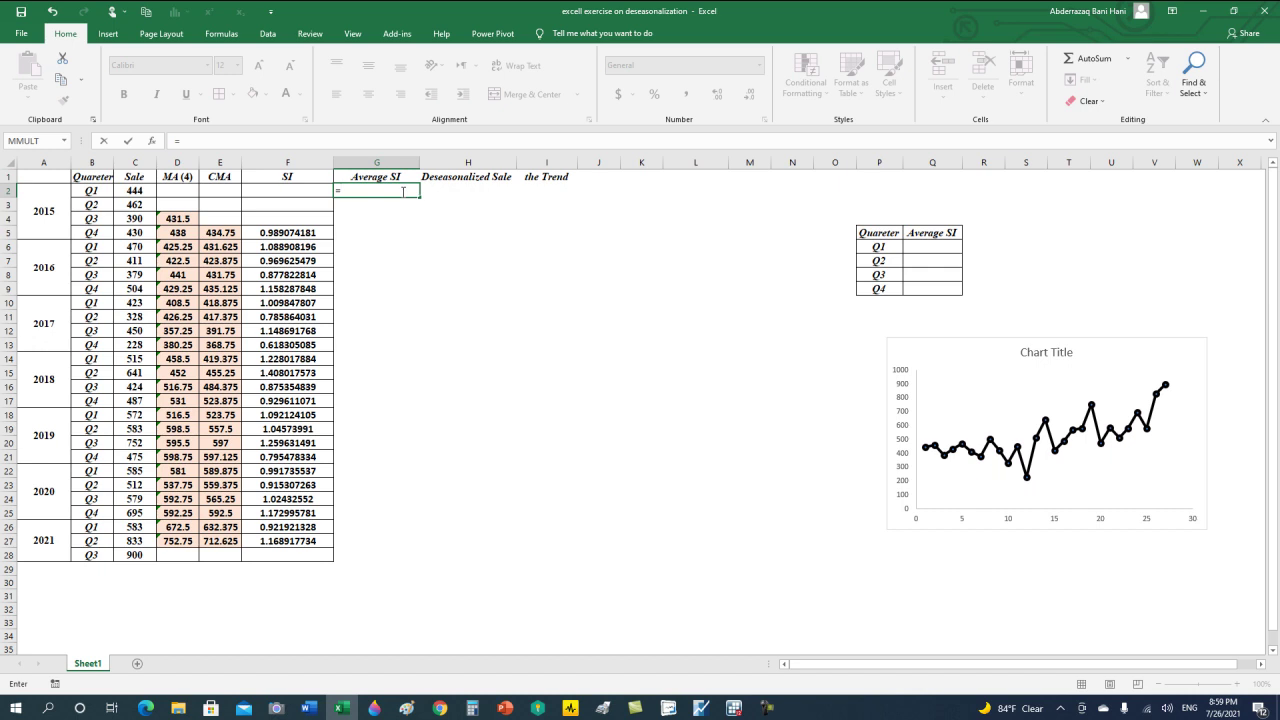
{"action": "key", "text": "Escape"}
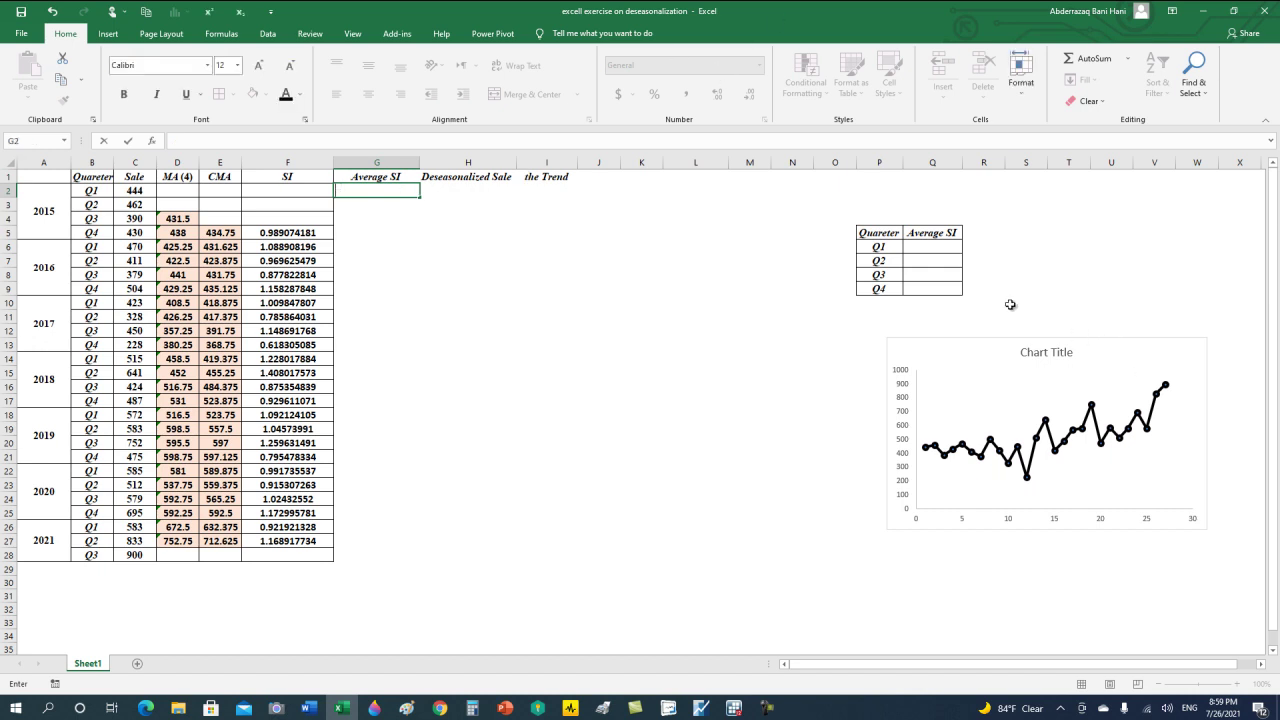
{"action": "left_click", "coordinate": [942, 248]}
{"action": "type", "text": "=a"}
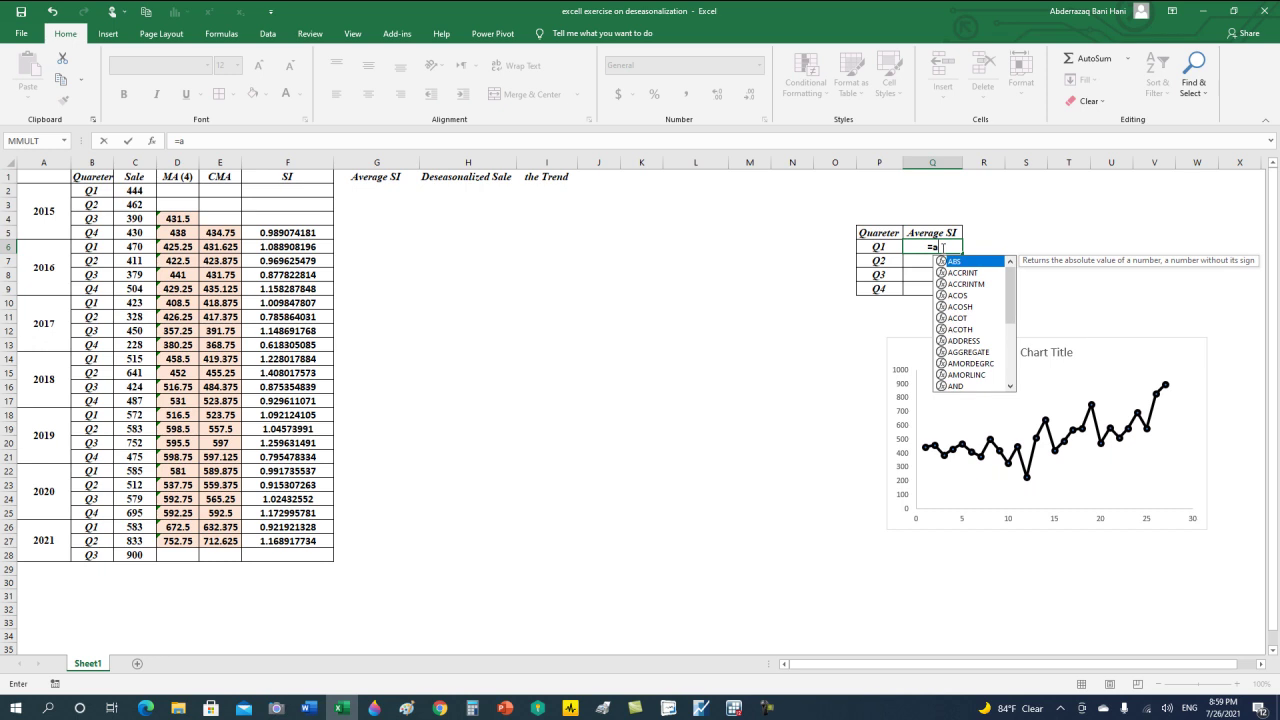
{"action": "type", "text": "verage"}
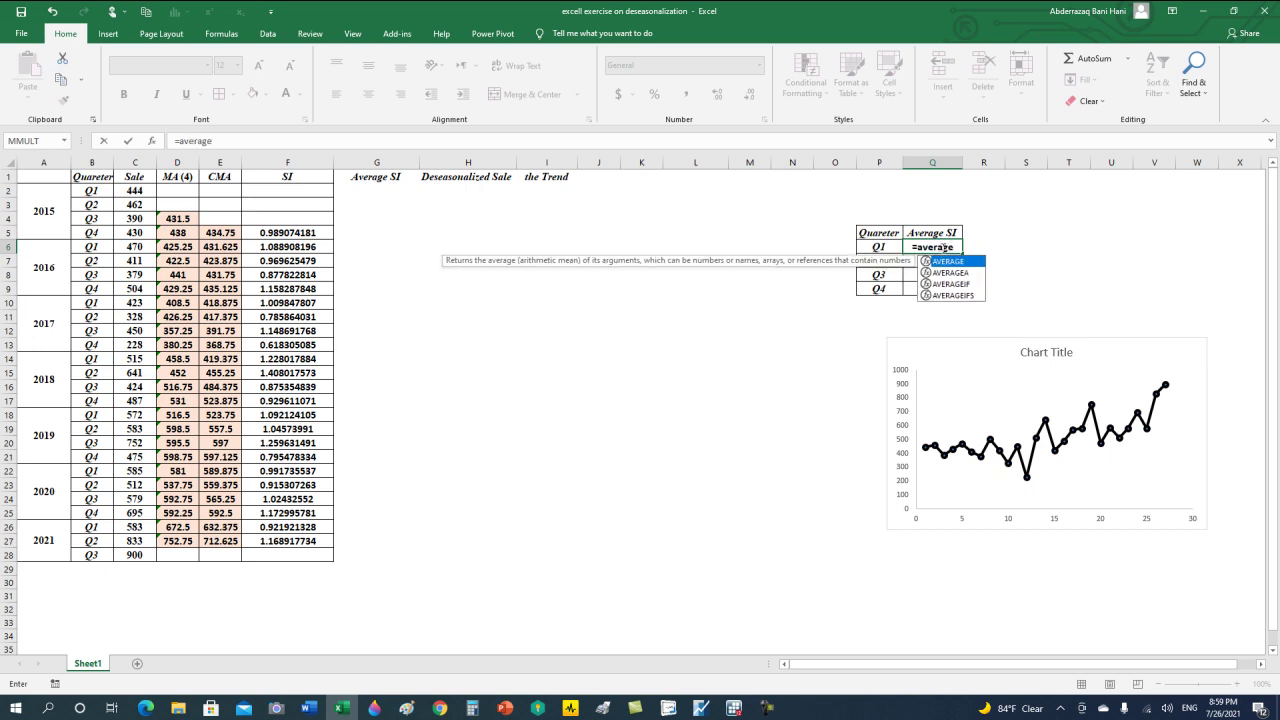
{"action": "type", "text": "("}
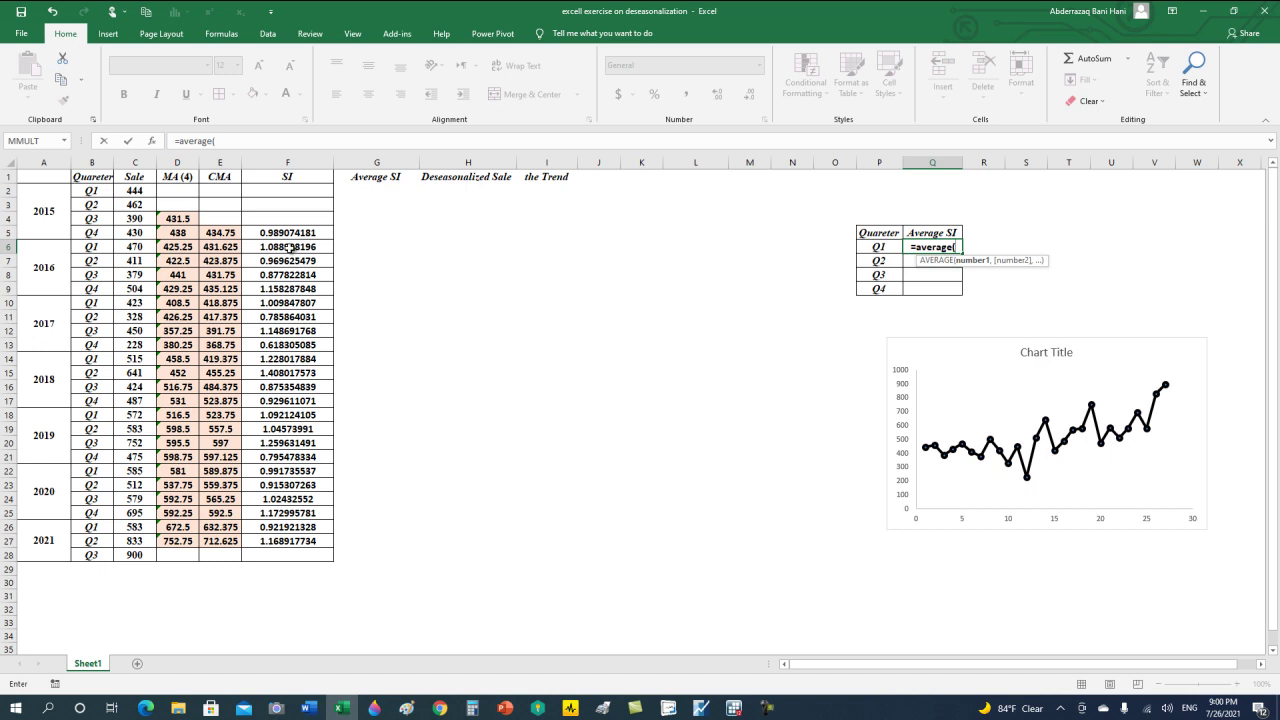
{"action": "left_click", "coordinate": [289, 248]}
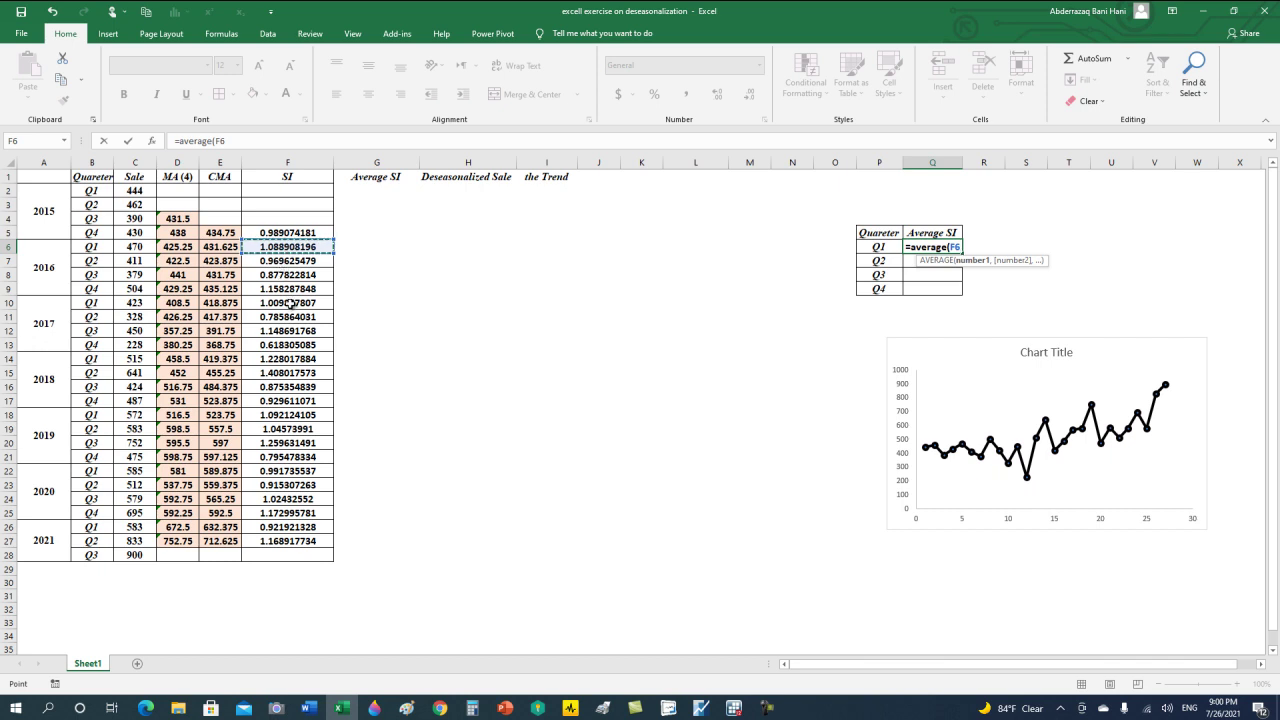
{"action": "left_click", "coordinate": [289, 302], "text": "ctrl"}
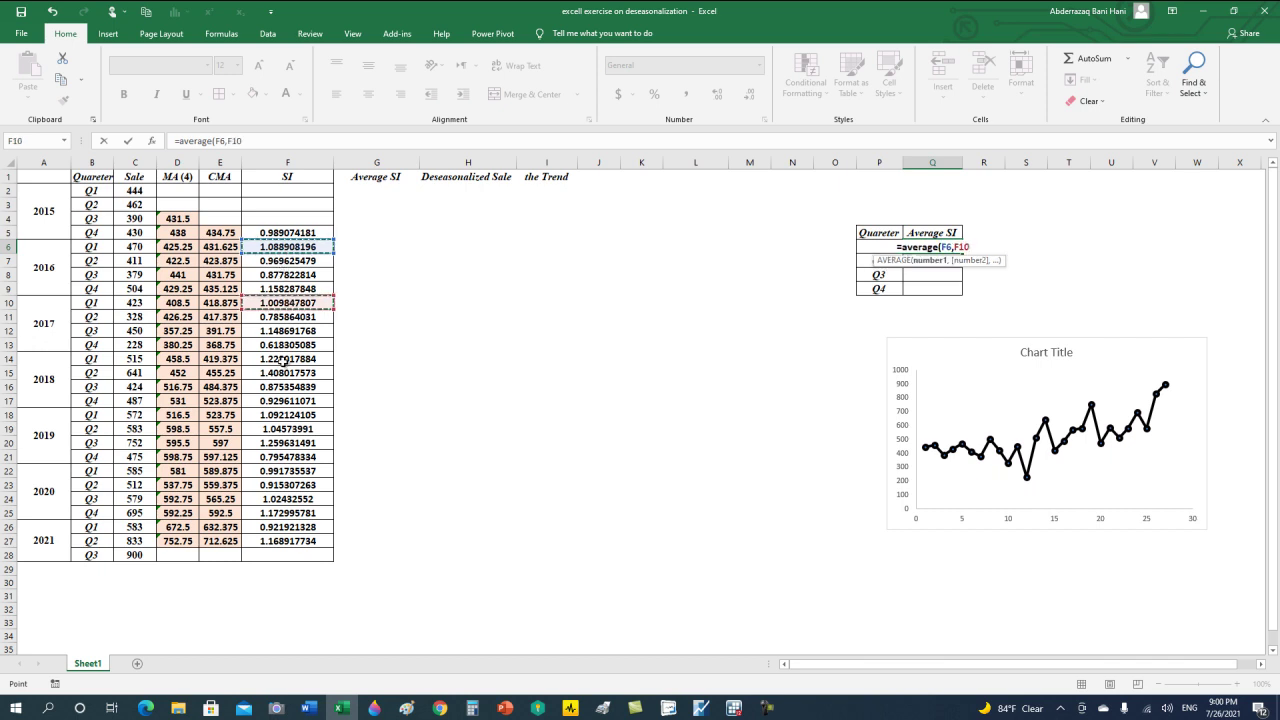
{"action": "left_click", "coordinate": [284, 360], "text": "ctrl"}
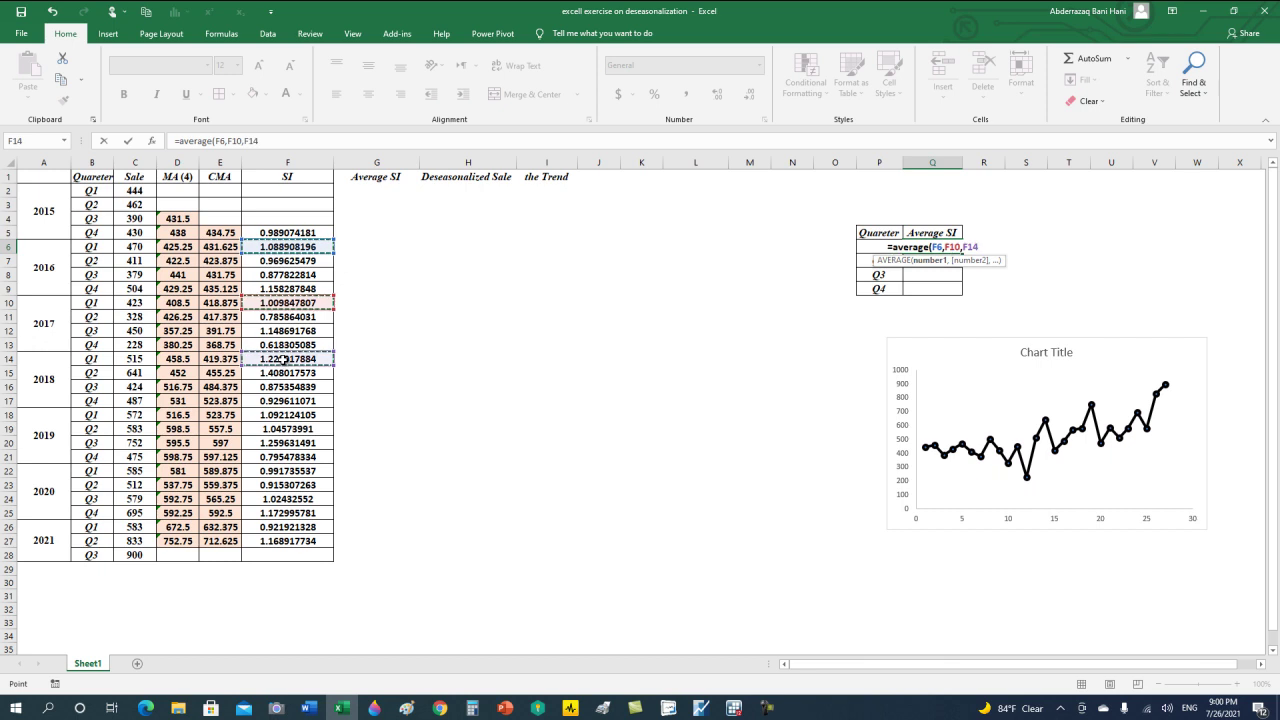
{"action": "left_click", "coordinate": [280, 414], "text": "ctrl"}
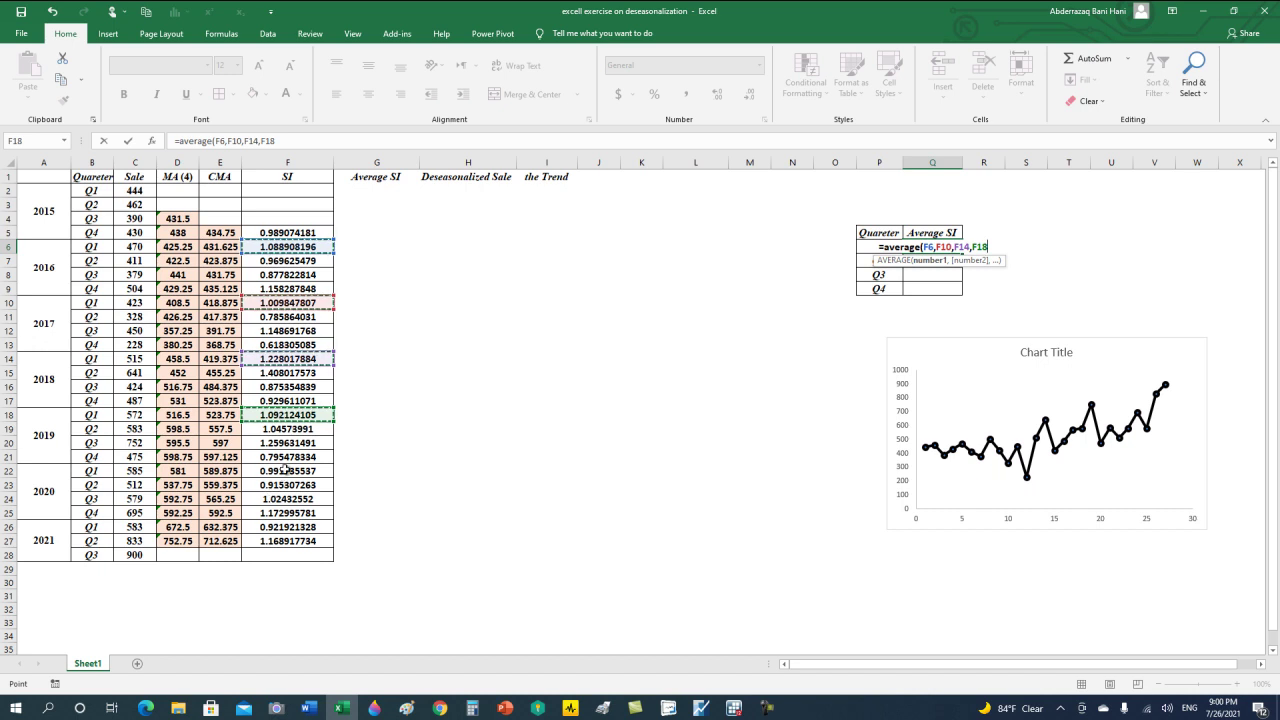
{"action": "left_click", "coordinate": [285, 470], "text": "ctrl"}
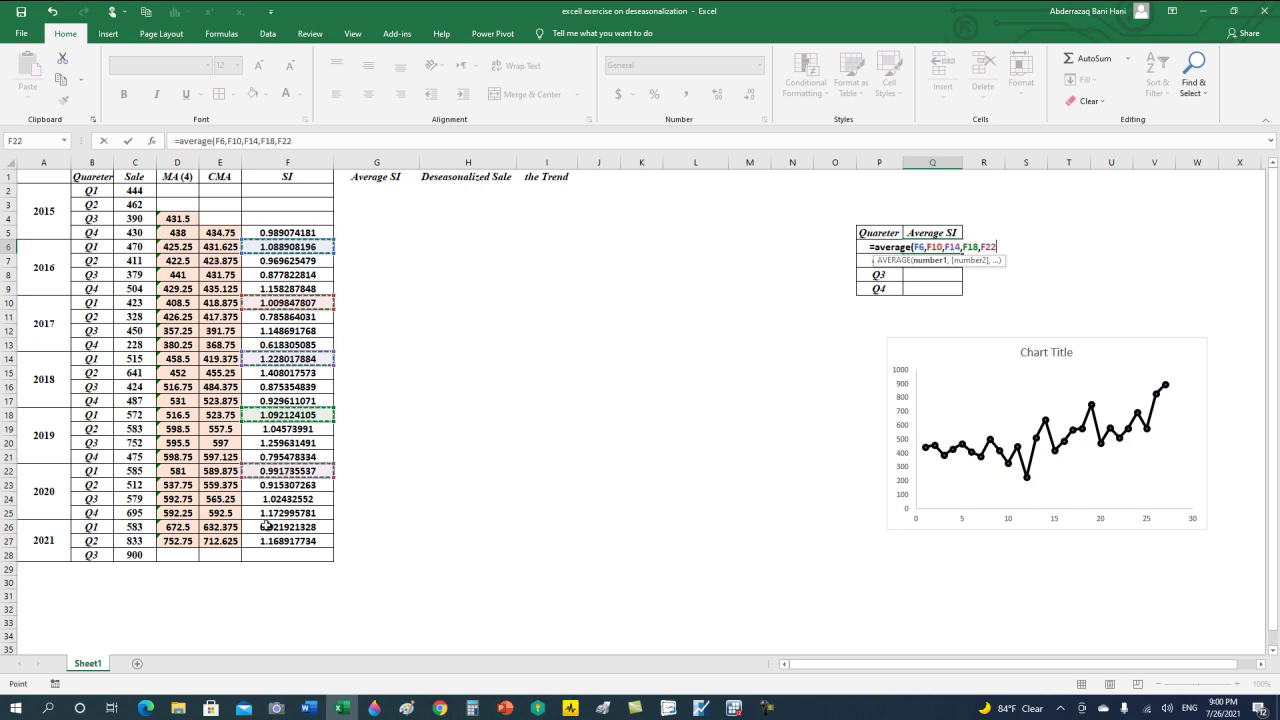
{"action": "left_click", "coordinate": [279, 526], "text": "ctrl"}
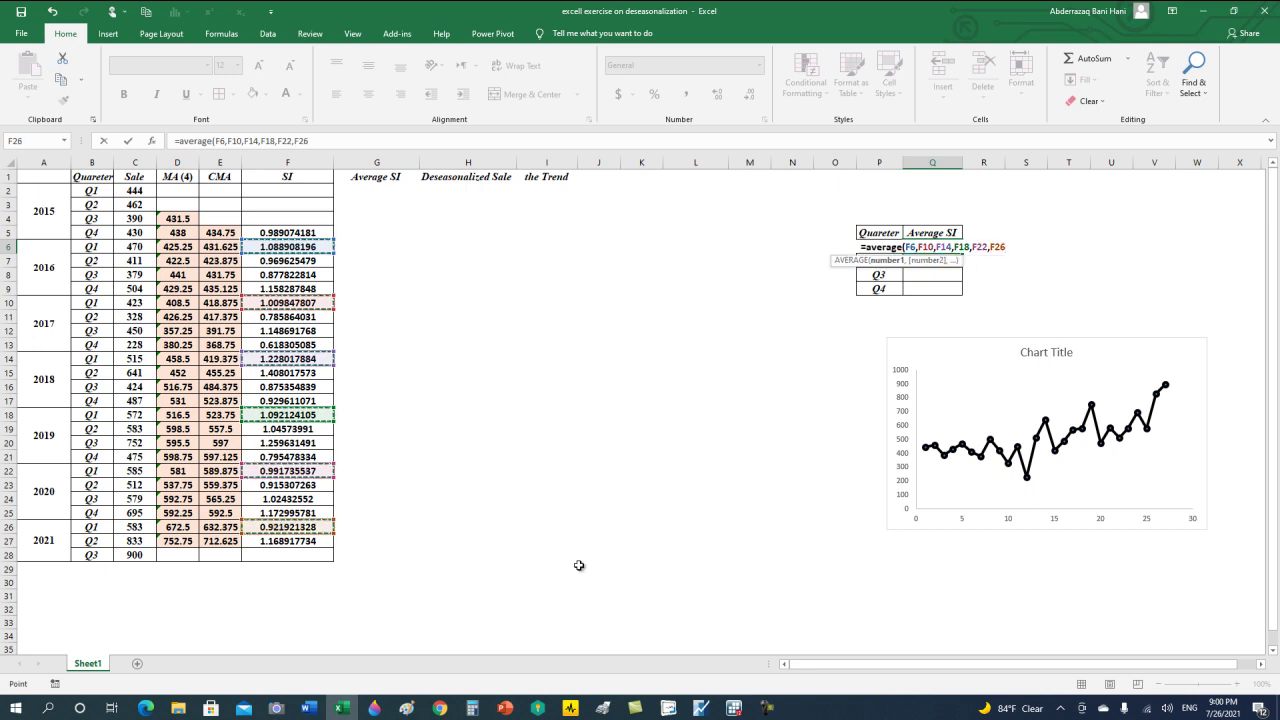
{"action": "type", "text": ")"}
{"action": "key", "text": "Return"}
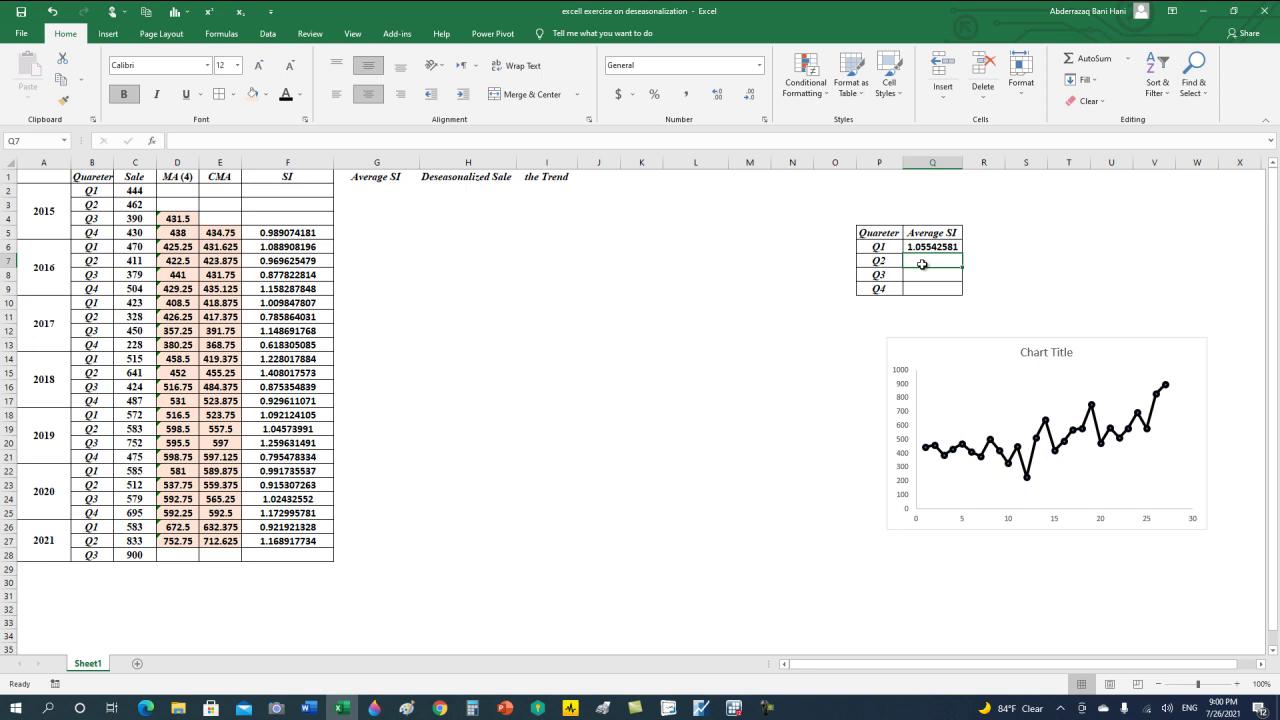
- Enter =AVERAGE(F7,F11,F15,F19,F23,F27) in Q7, giving the Q2 average SI 1.048912
{"action": "type", "text": "="}
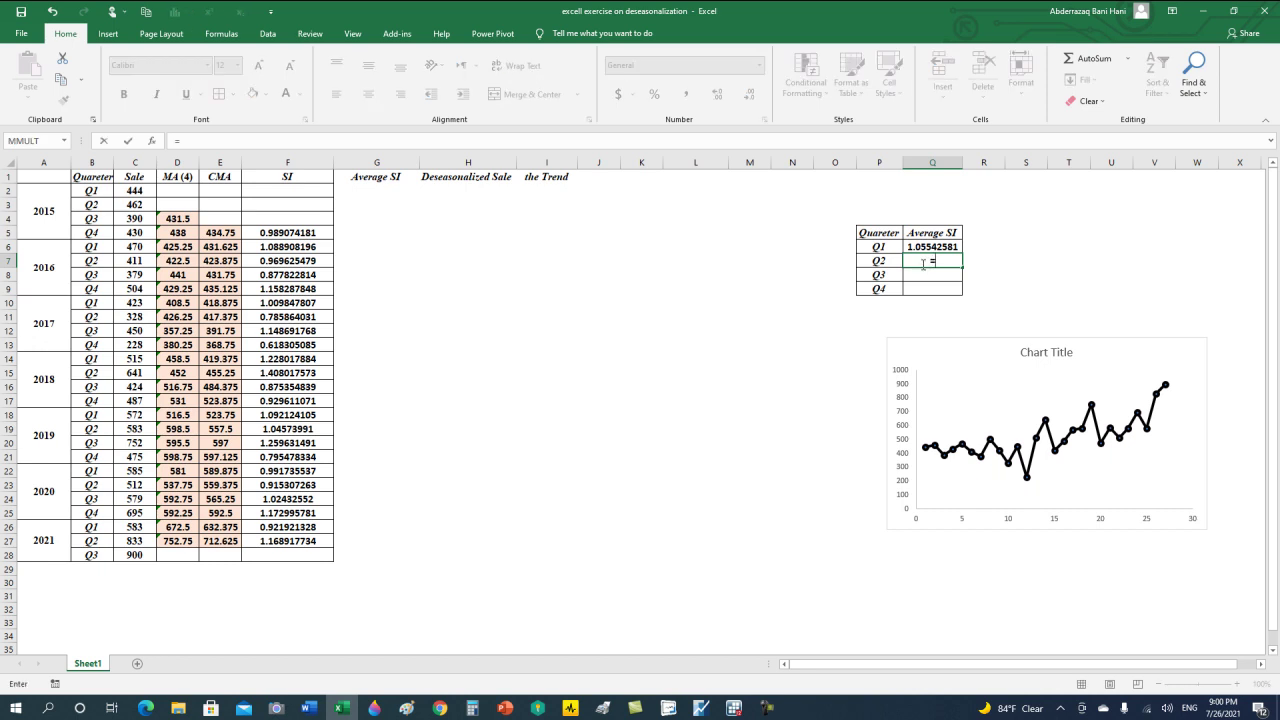
{"action": "type", "text": "average"}
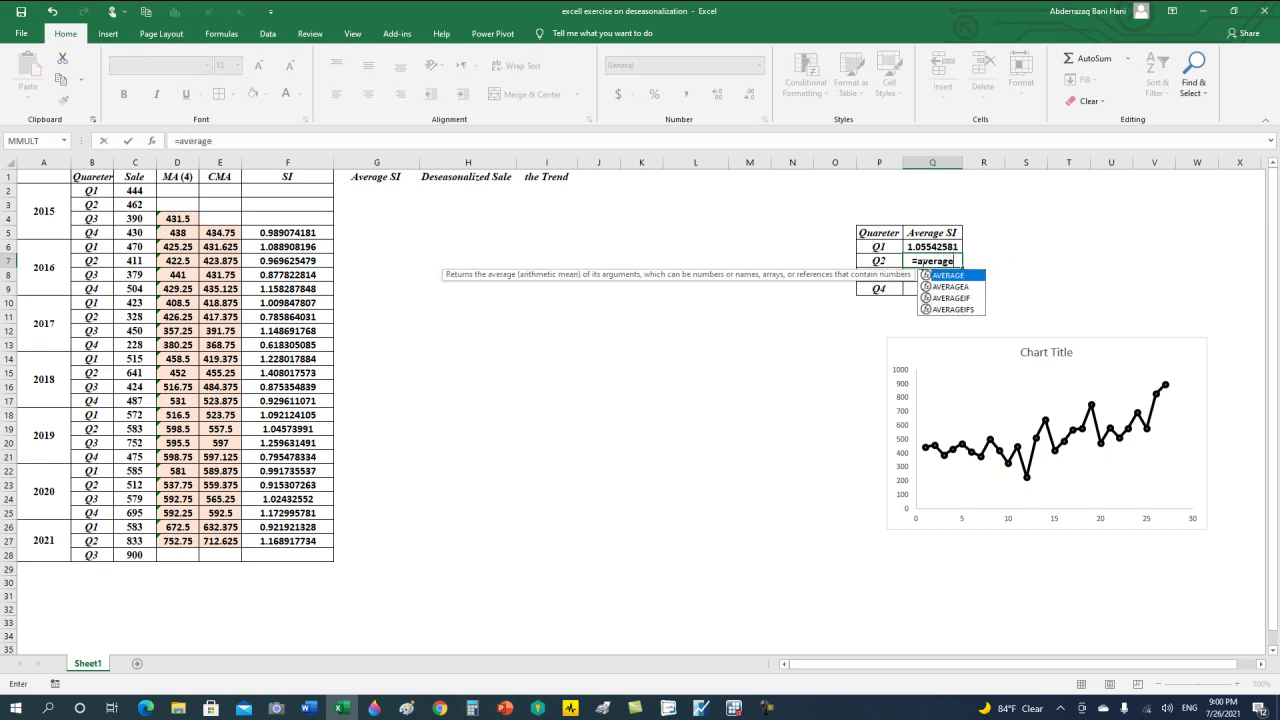
{"action": "type", "text": "("}
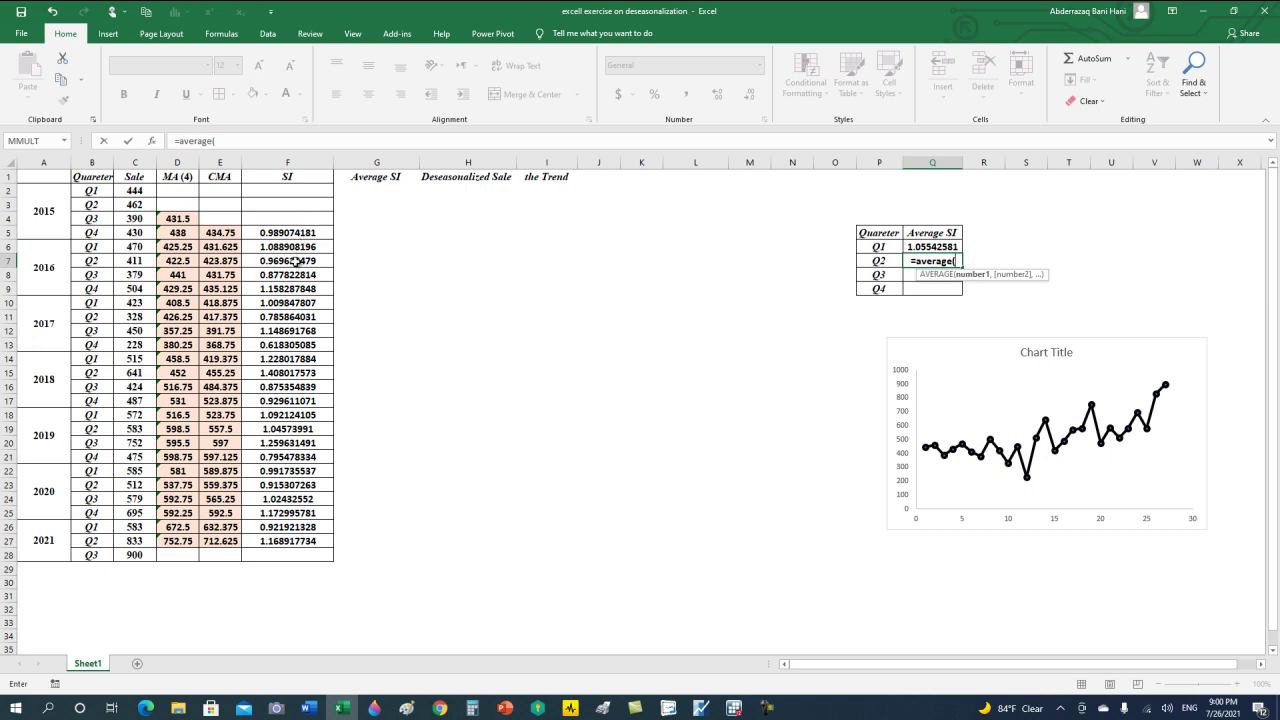
{"action": "left_click", "coordinate": [297, 262]}
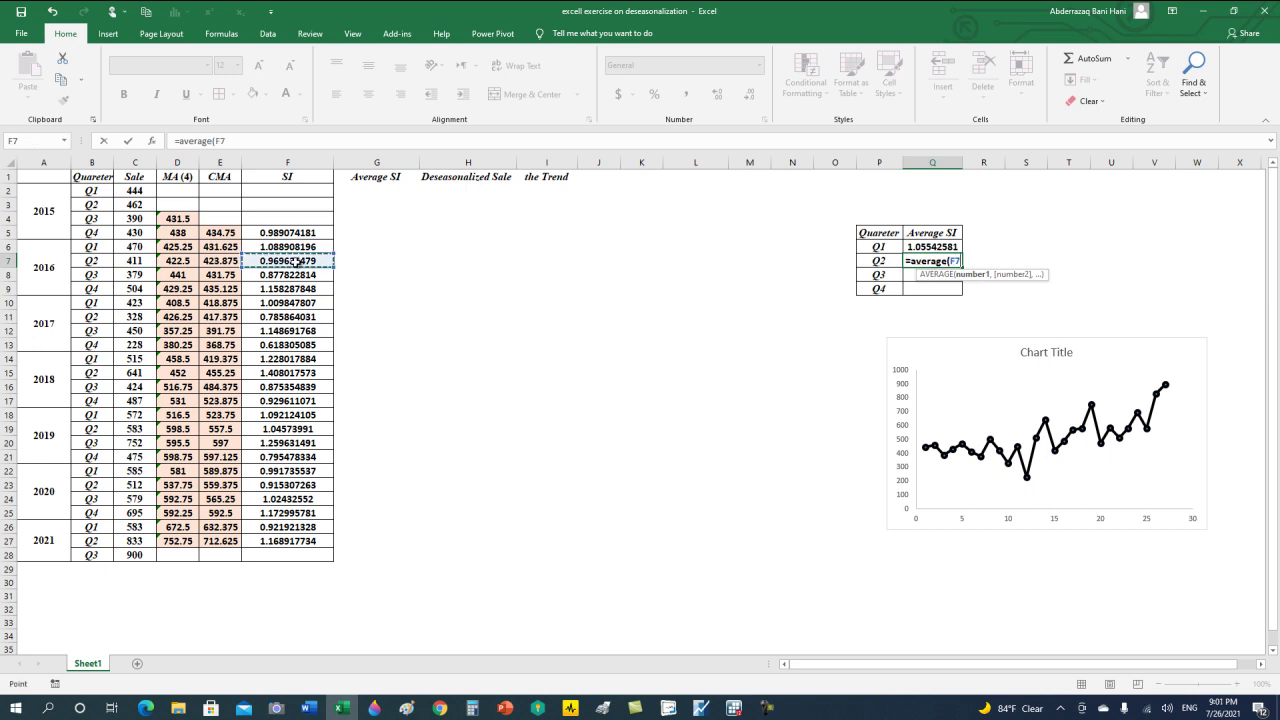
{"action": "left_click", "coordinate": [289, 317], "text": "ctrl"}
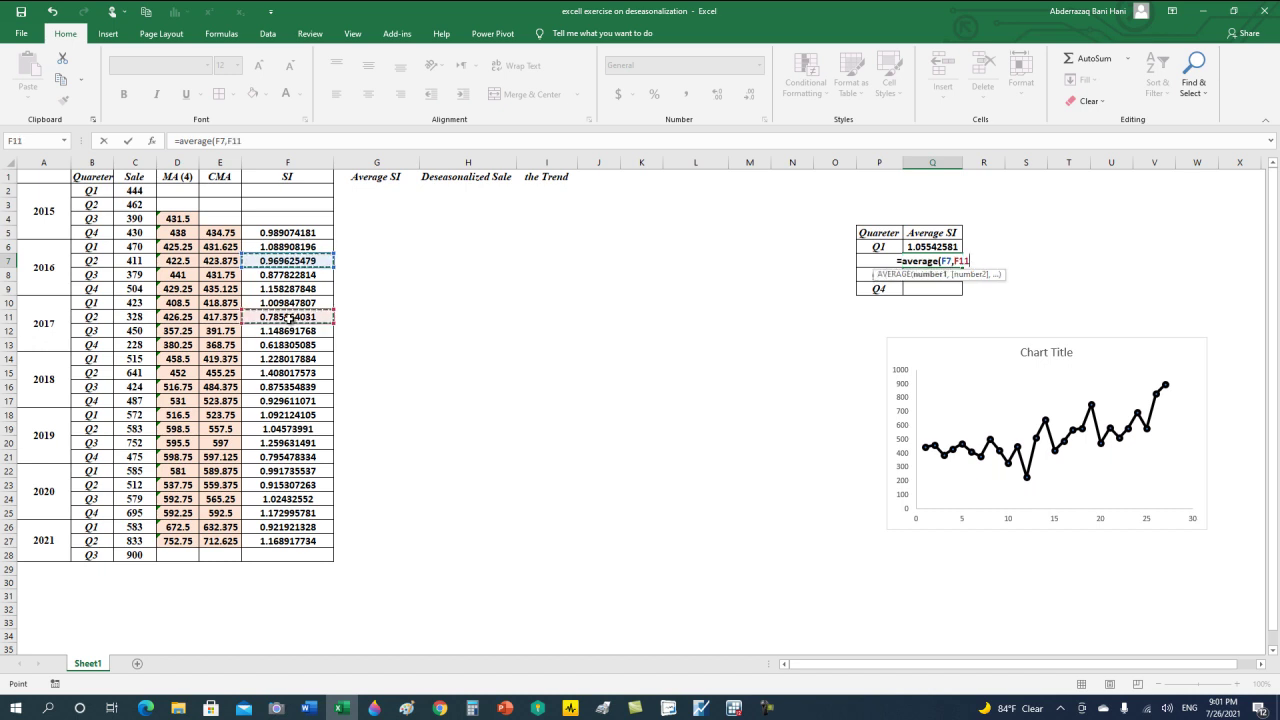
{"action": "left_click", "coordinate": [279, 374], "text": "ctrl"}
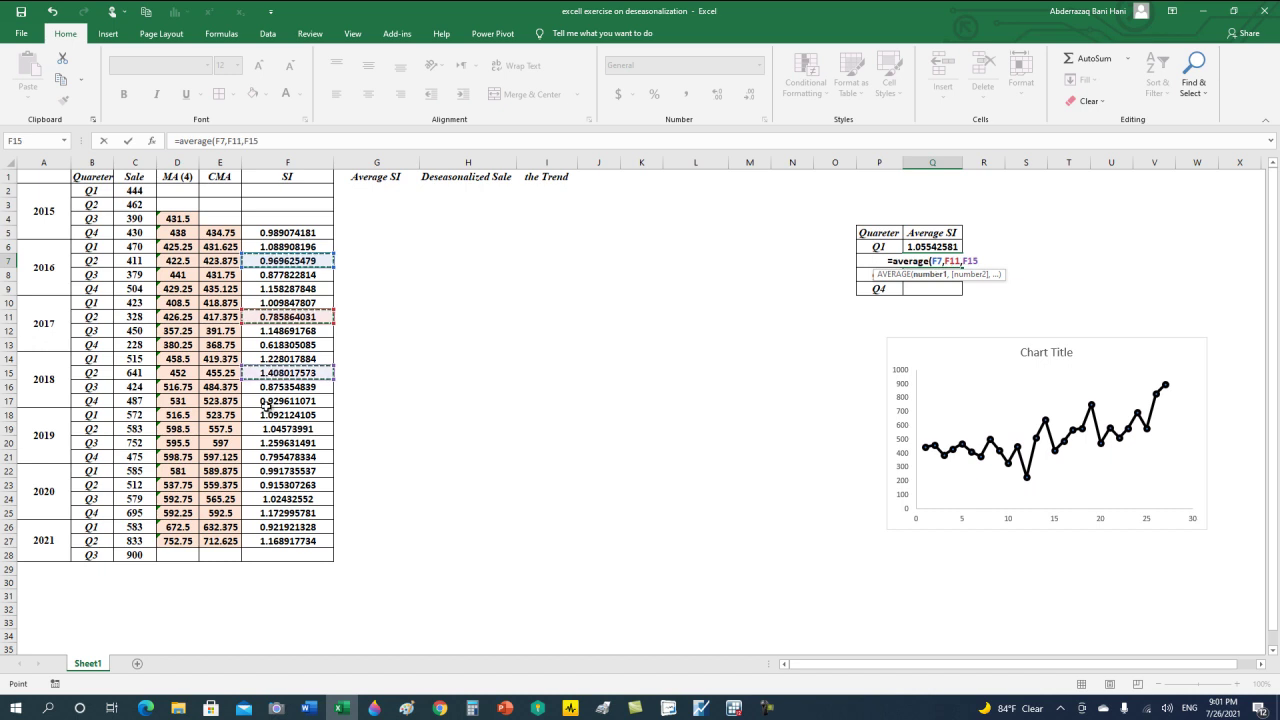
{"action": "left_click", "coordinate": [277, 429], "text": "ctrl"}
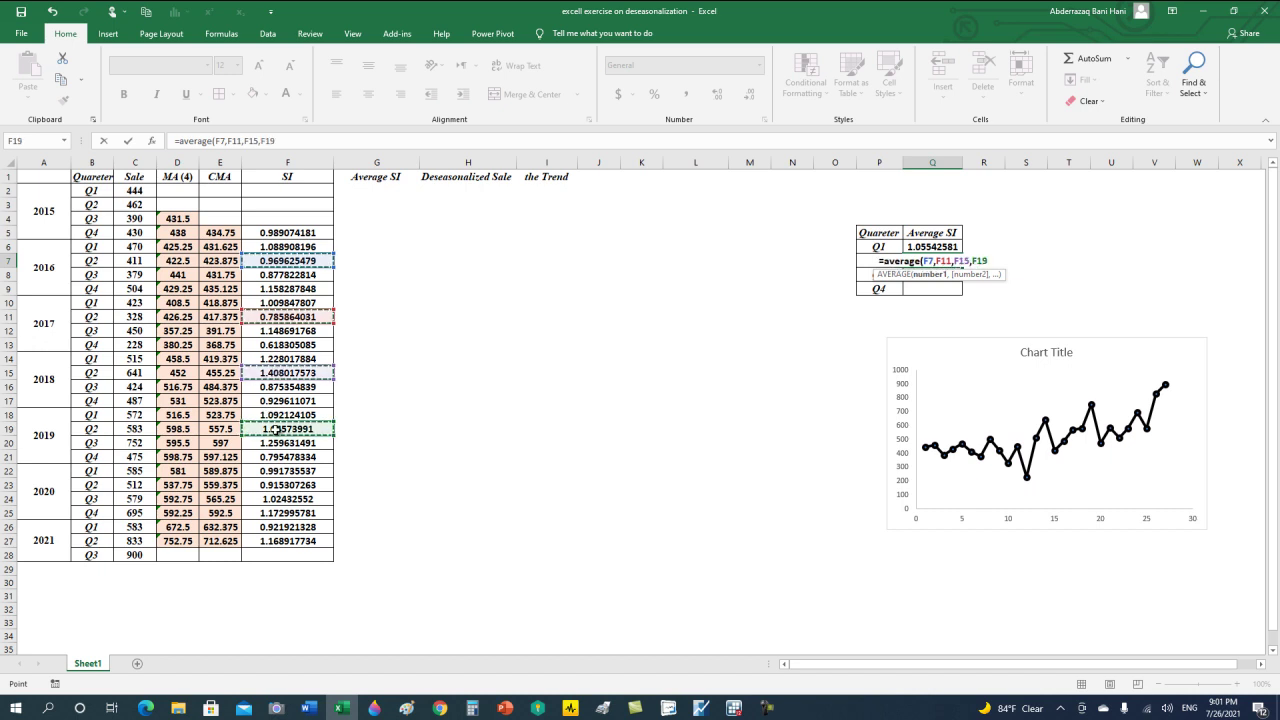
{"action": "left_click", "coordinate": [282, 485], "text": "ctrl"}
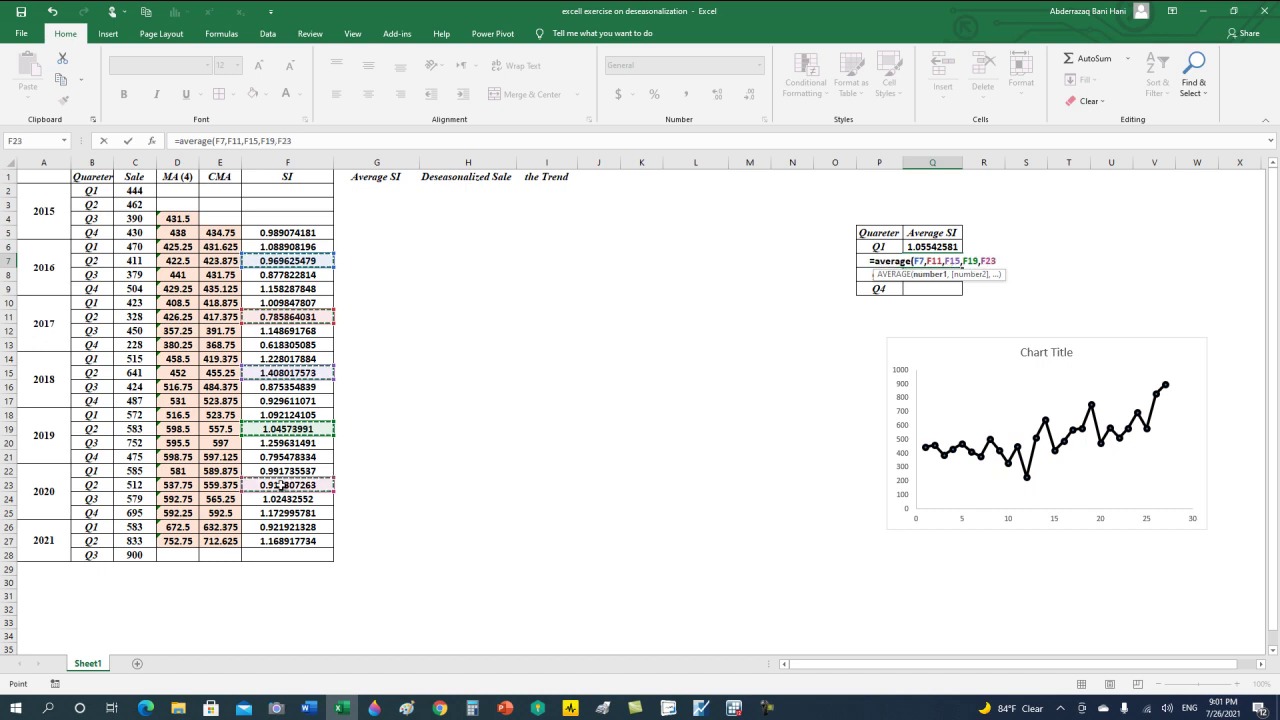
{"action": "left_click", "coordinate": [289, 541], "text": "ctrl"}
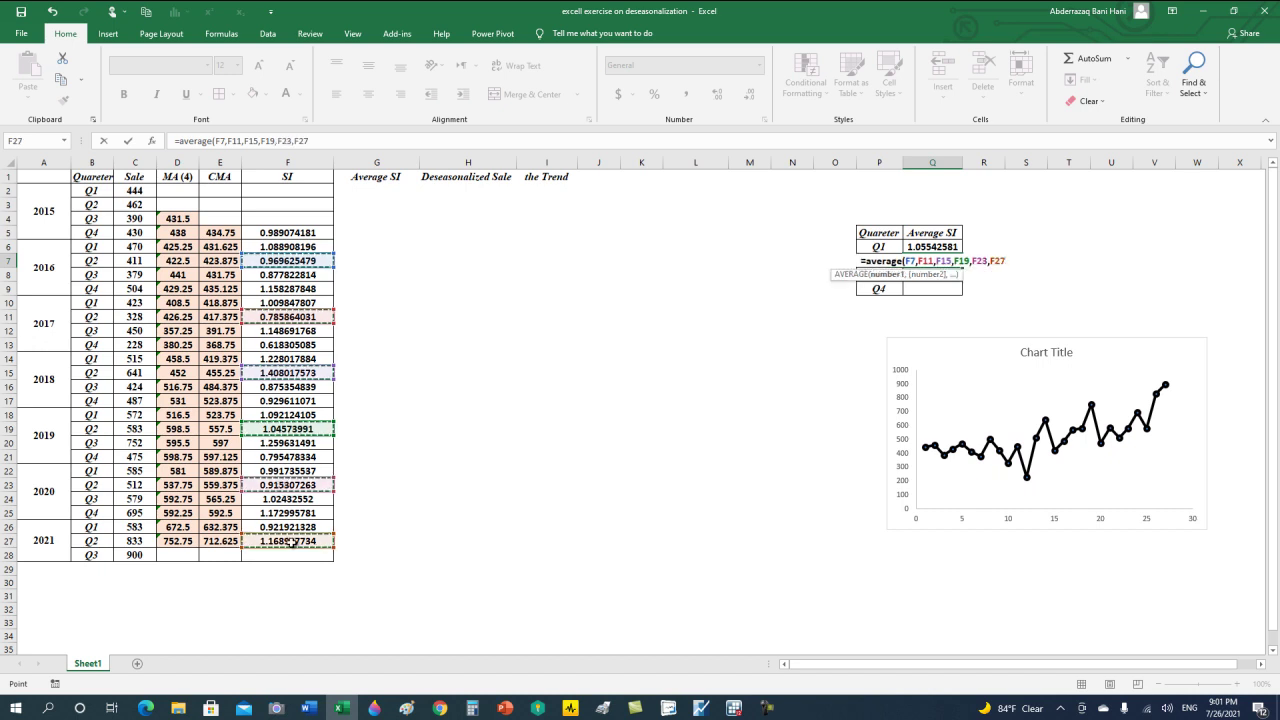
{"action": "type", "text": ")"}
{"action": "key", "text": "Return"}
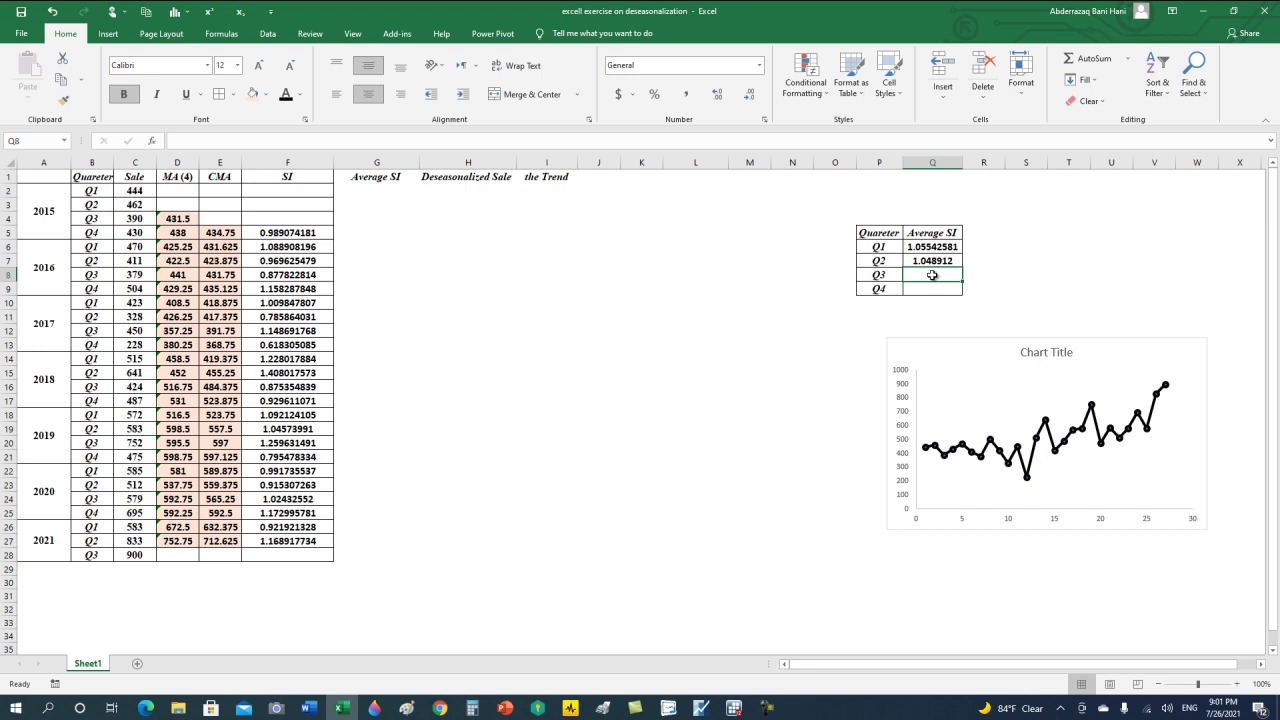
- Average the Q3 SI cells F8, F12, F16, F20, F24 in Q8, giving 1.03716529
{"action": "type", "text": "=average"}
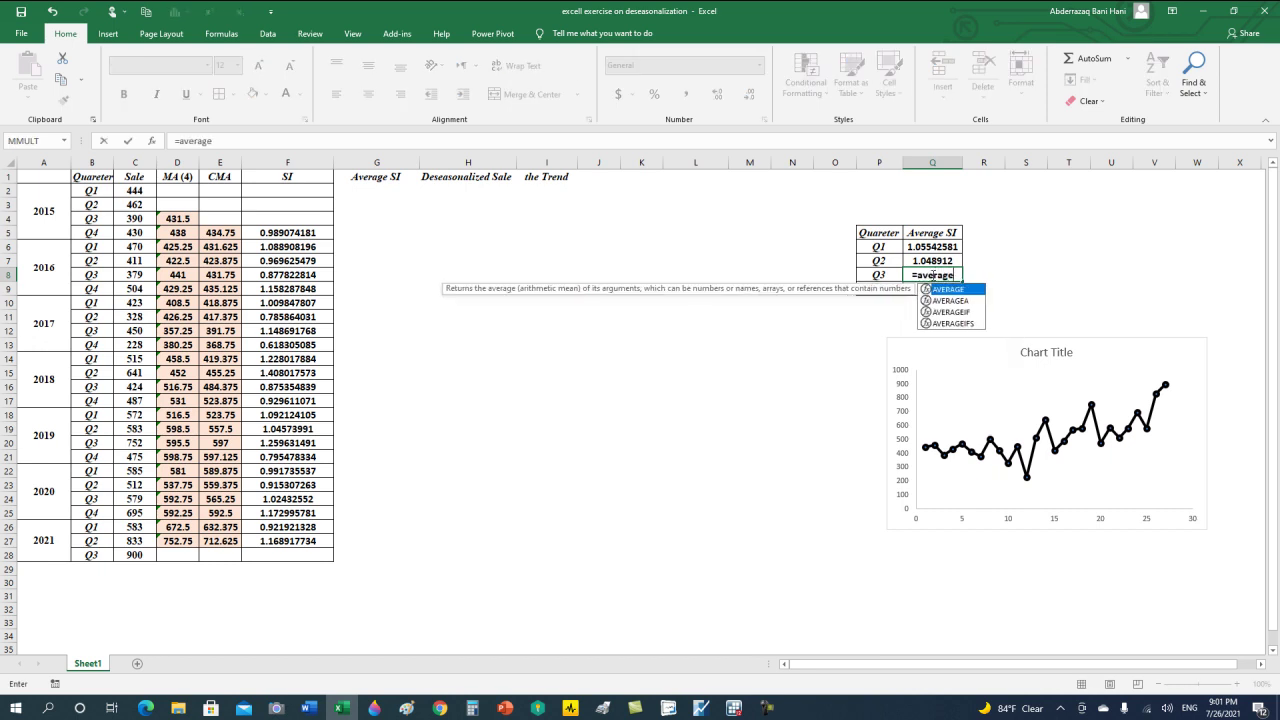
{"action": "type", "text": "("}
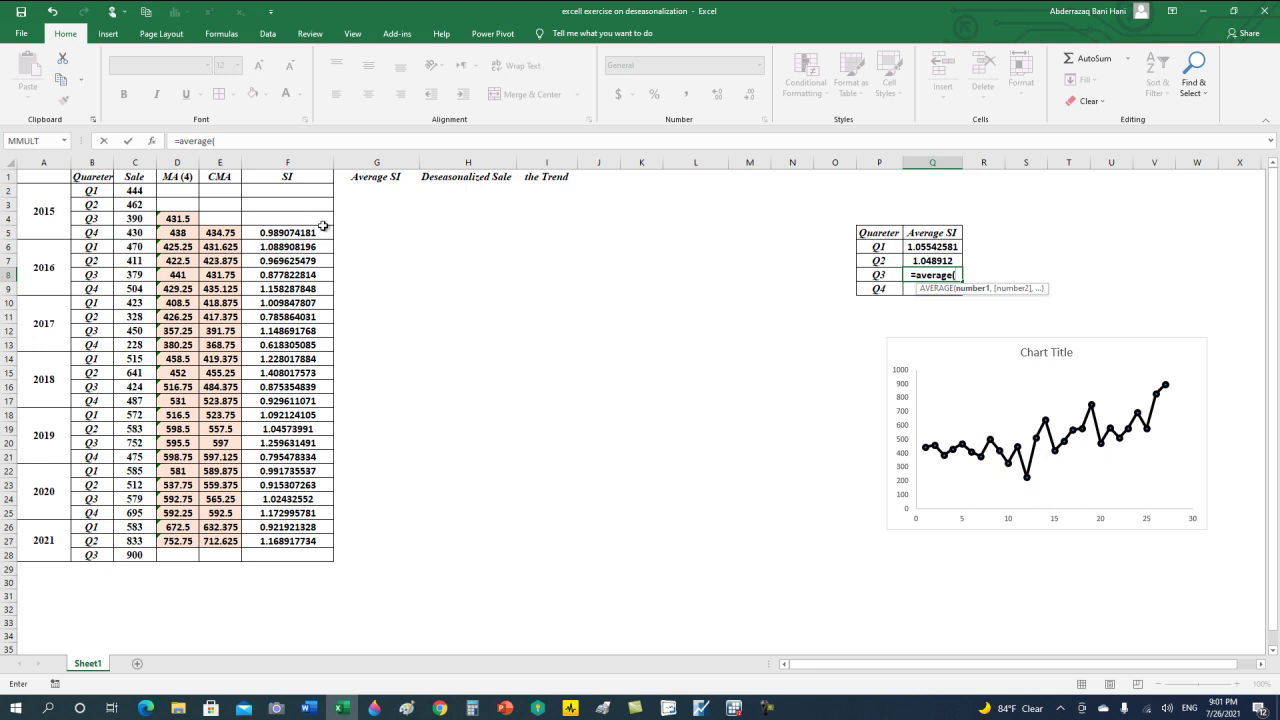
{"action": "left_click", "coordinate": [303, 274]}
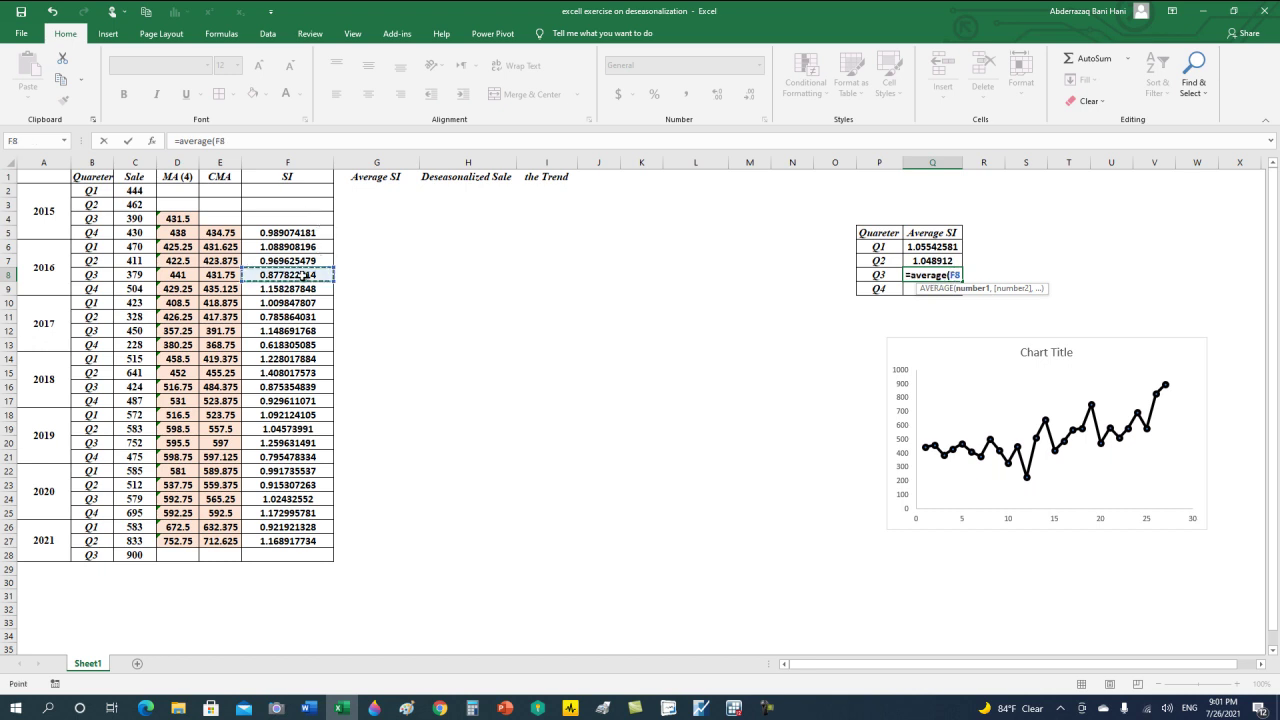
{"action": "type", "text": ","}
{"action": "left_click", "coordinate": [292, 332]}
{"action": "type", "text": ","}
{"action": "left_click", "coordinate": [292, 387]}
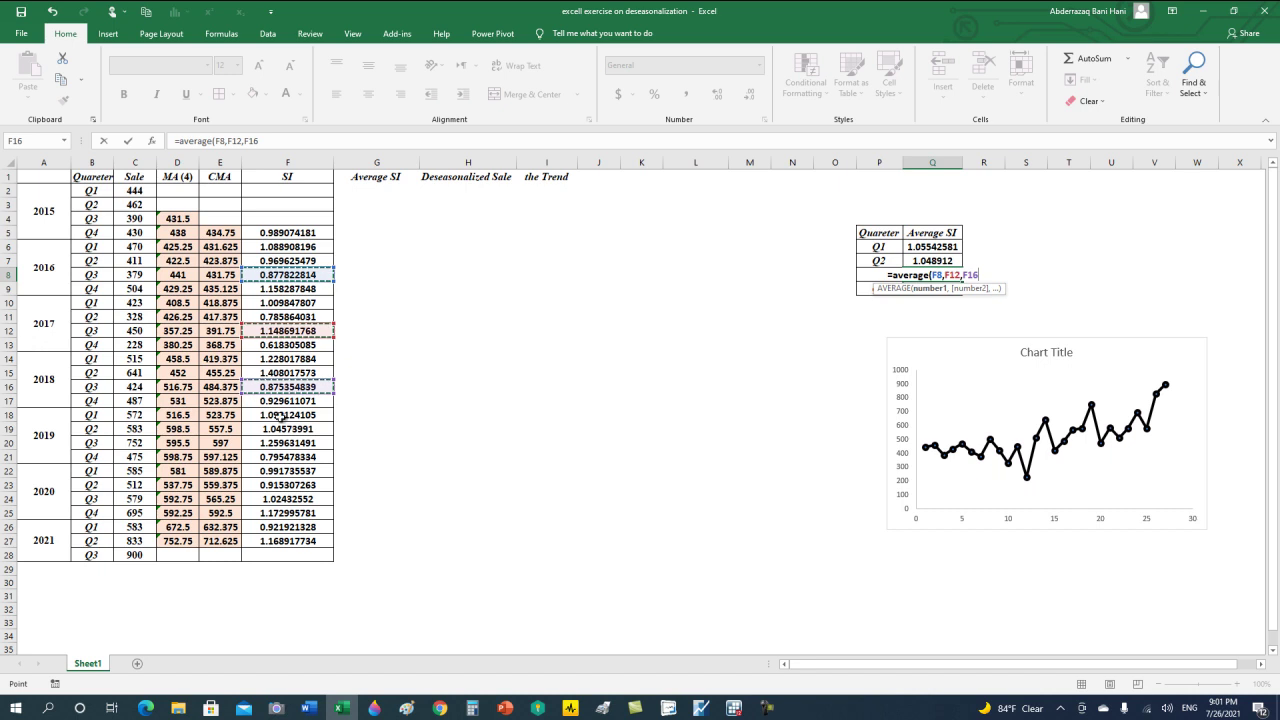
{"action": "type", "text": ","}
{"action": "left_click", "coordinate": [282, 443]}
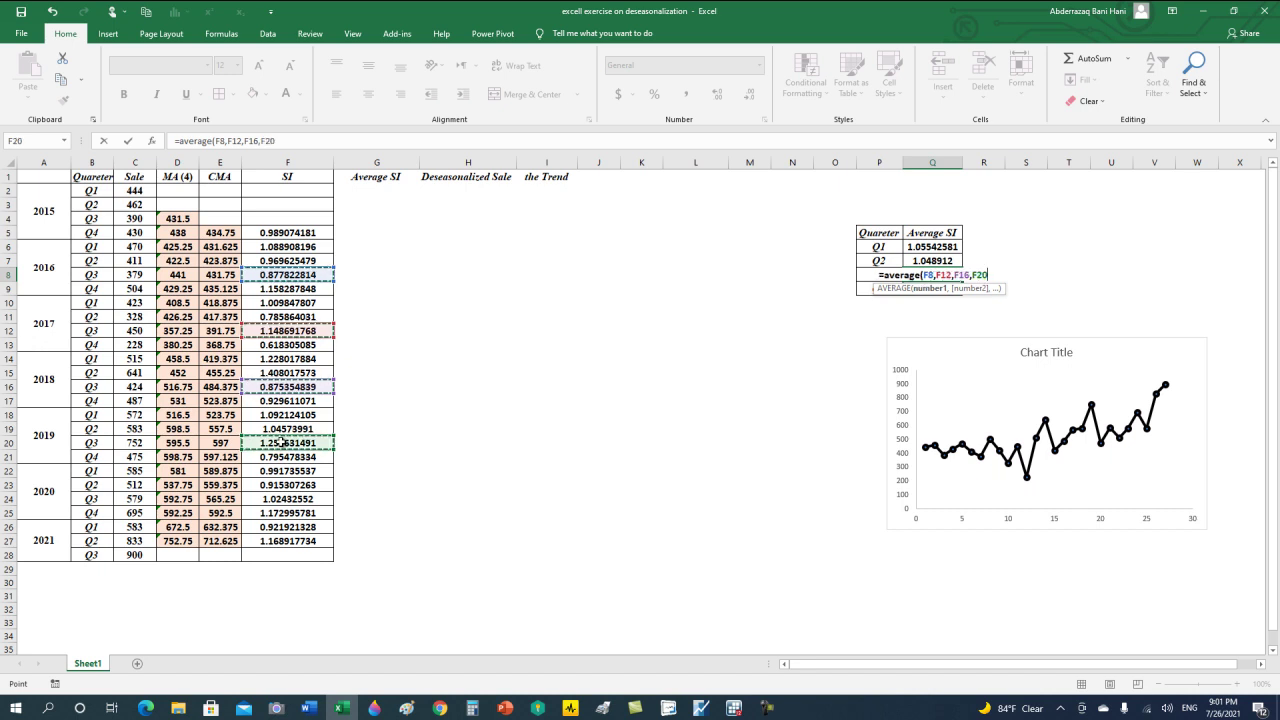
{"action": "type", "text": ","}
{"action": "left_click", "coordinate": [280, 498]}
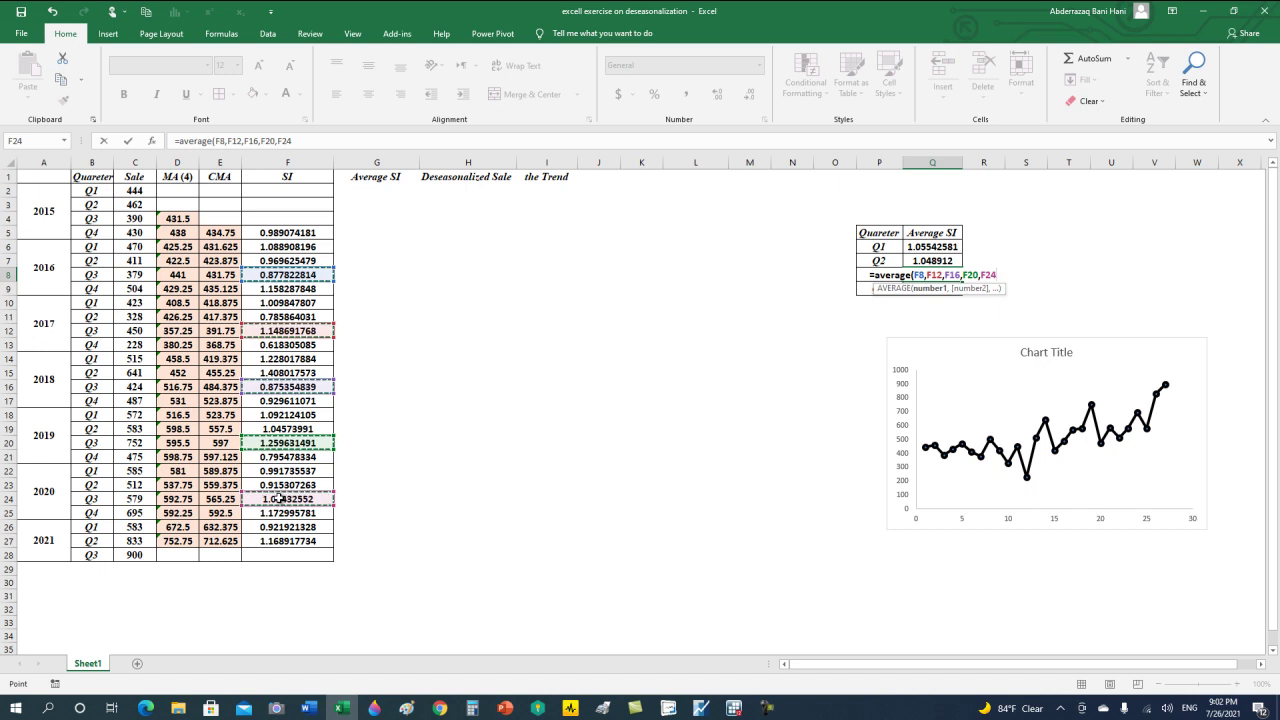
{"action": "type", "text": ")"}
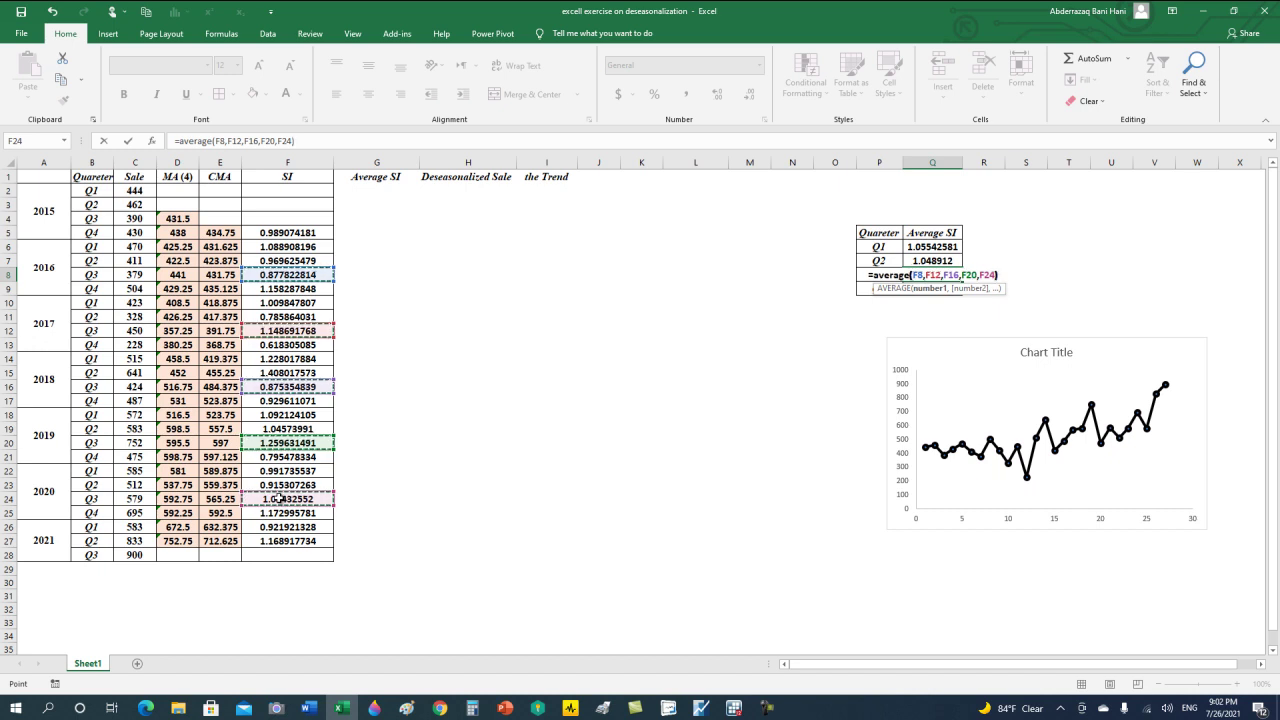
{"action": "key", "text": "Return"}
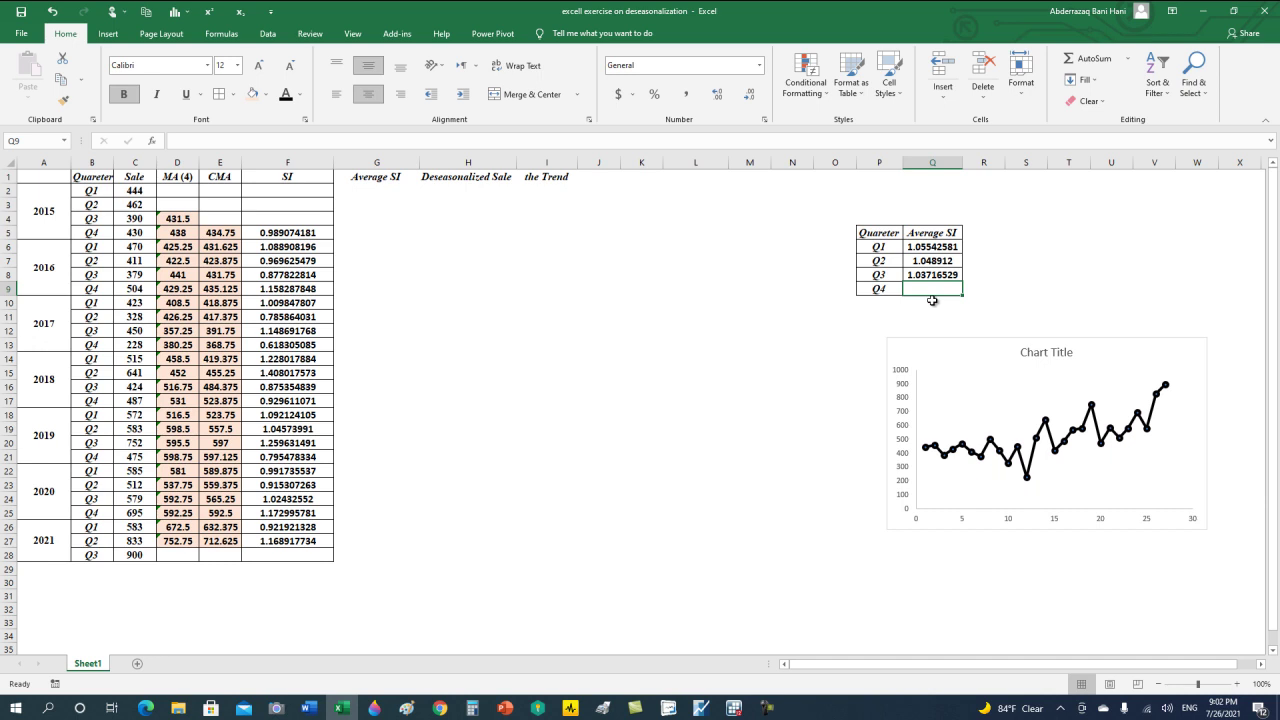
- Enter =AVERAGE(F5,F9,F13,F17,F21,F25) in Q9, giving the Q4 average SI 0.94395872
{"action": "type", "text": "="}
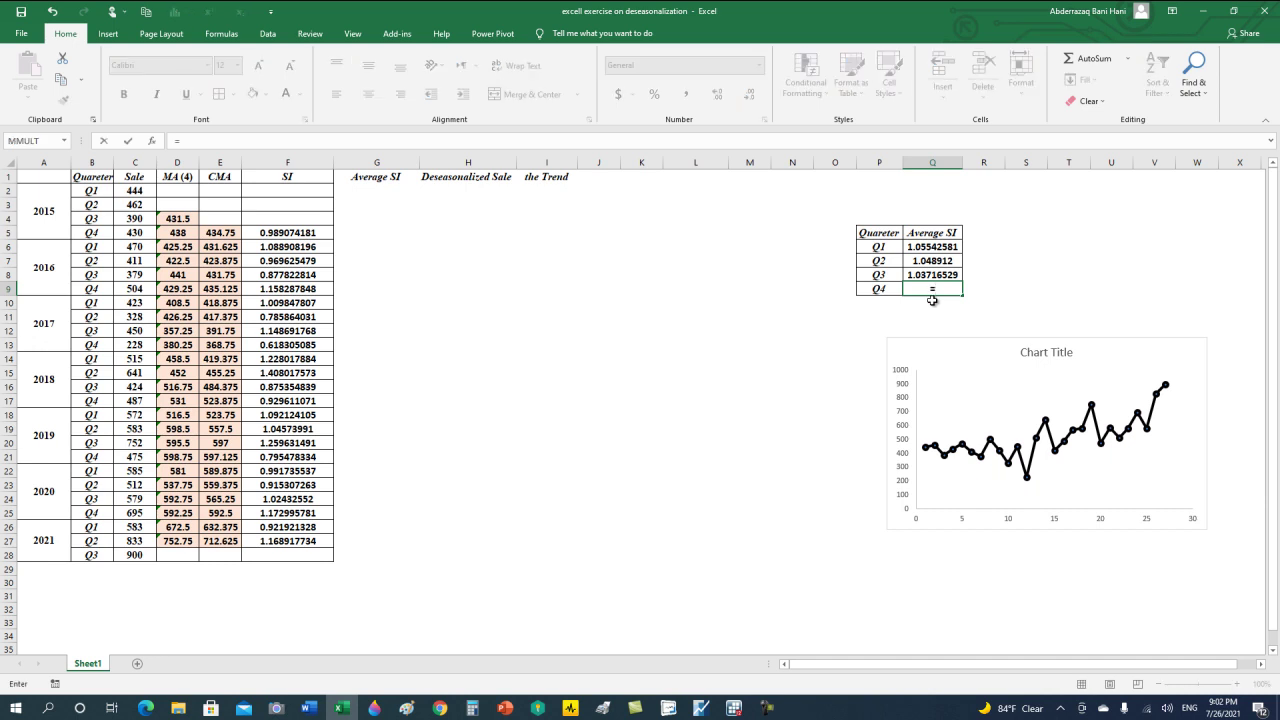
{"action": "type", "text": "average"}
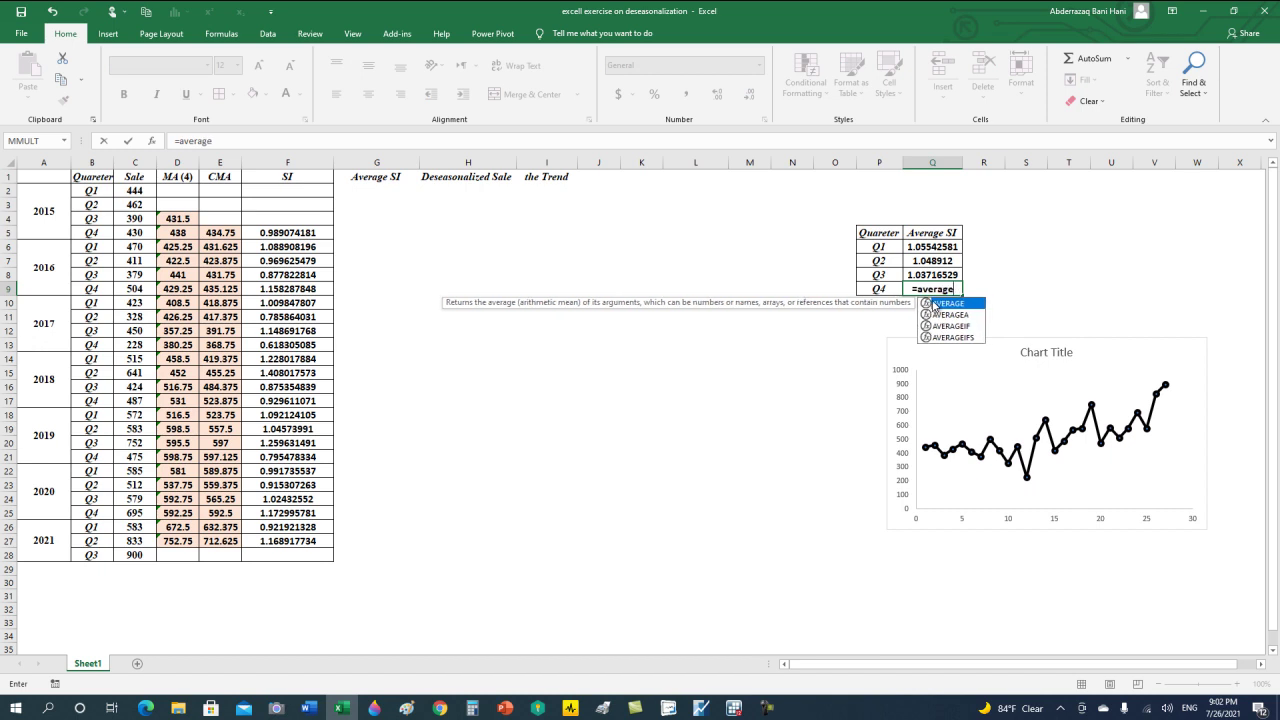
{"action": "type", "text": "("}
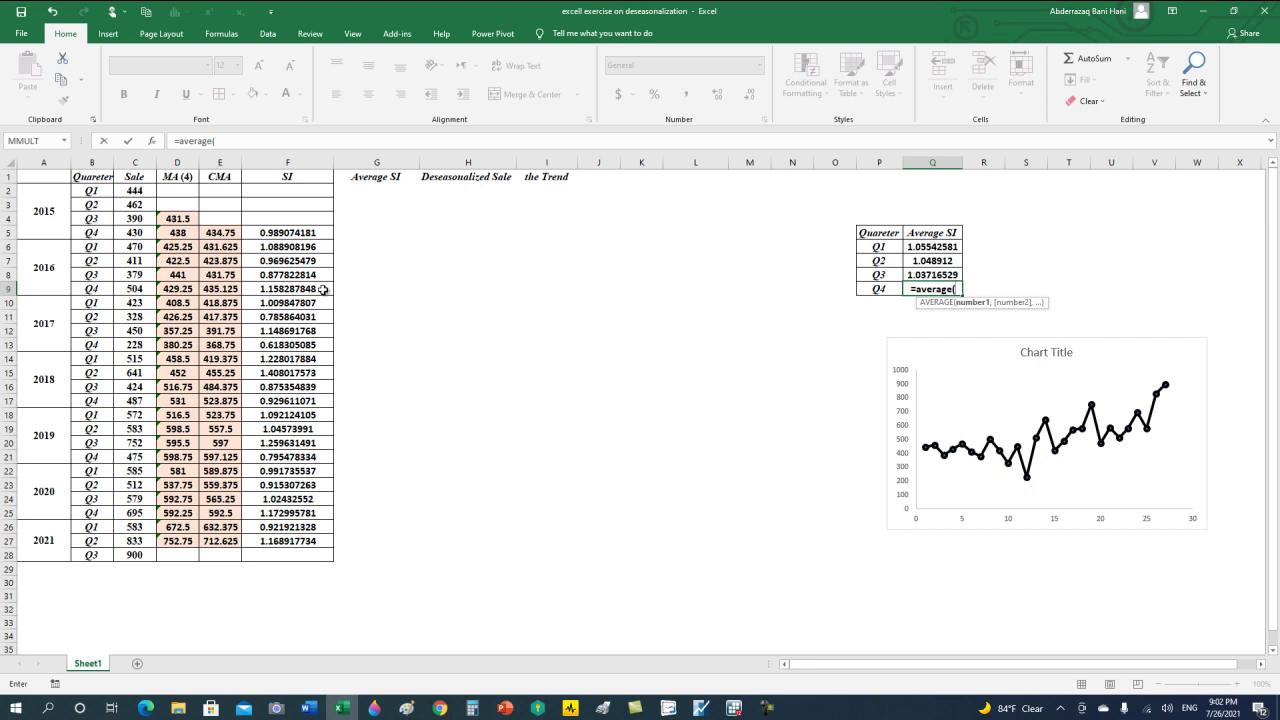
{"action": "left_click", "coordinate": [295, 230]}
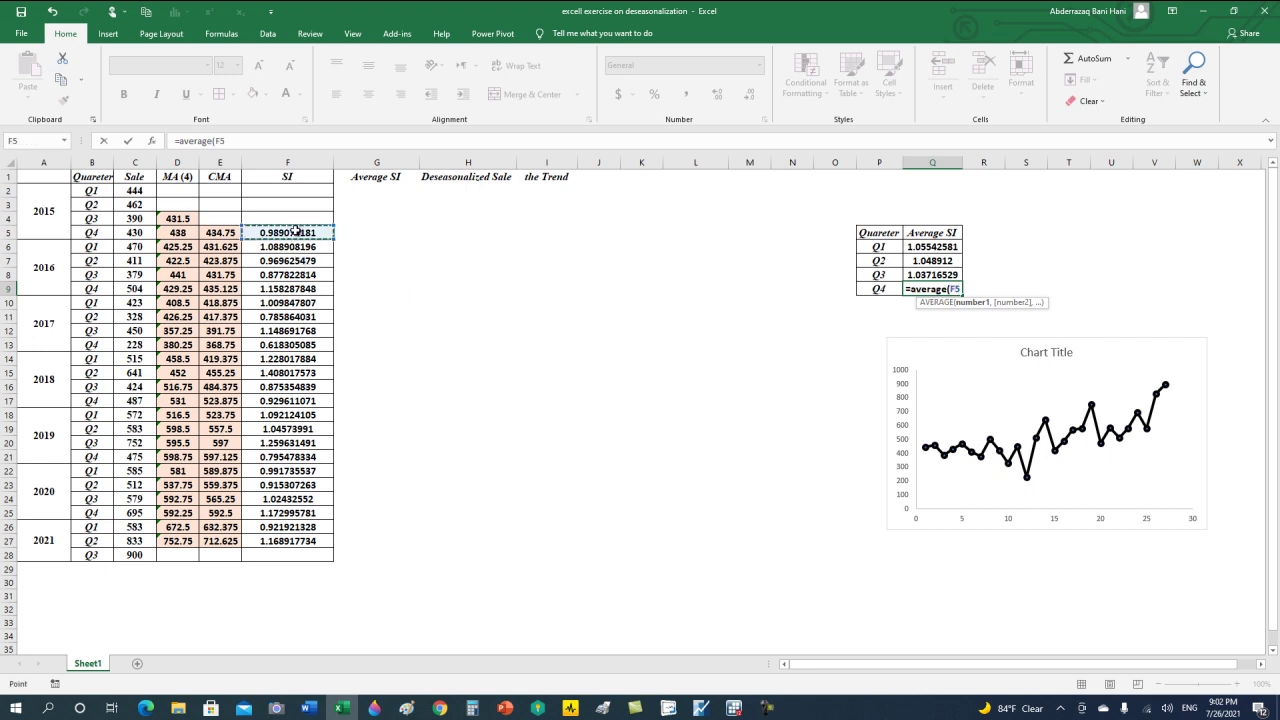
{"action": "type", "text": ","}
{"action": "left_click", "coordinate": [286, 288]}
{"action": "type", "text": ","}
{"action": "left_click", "coordinate": [289, 343]}
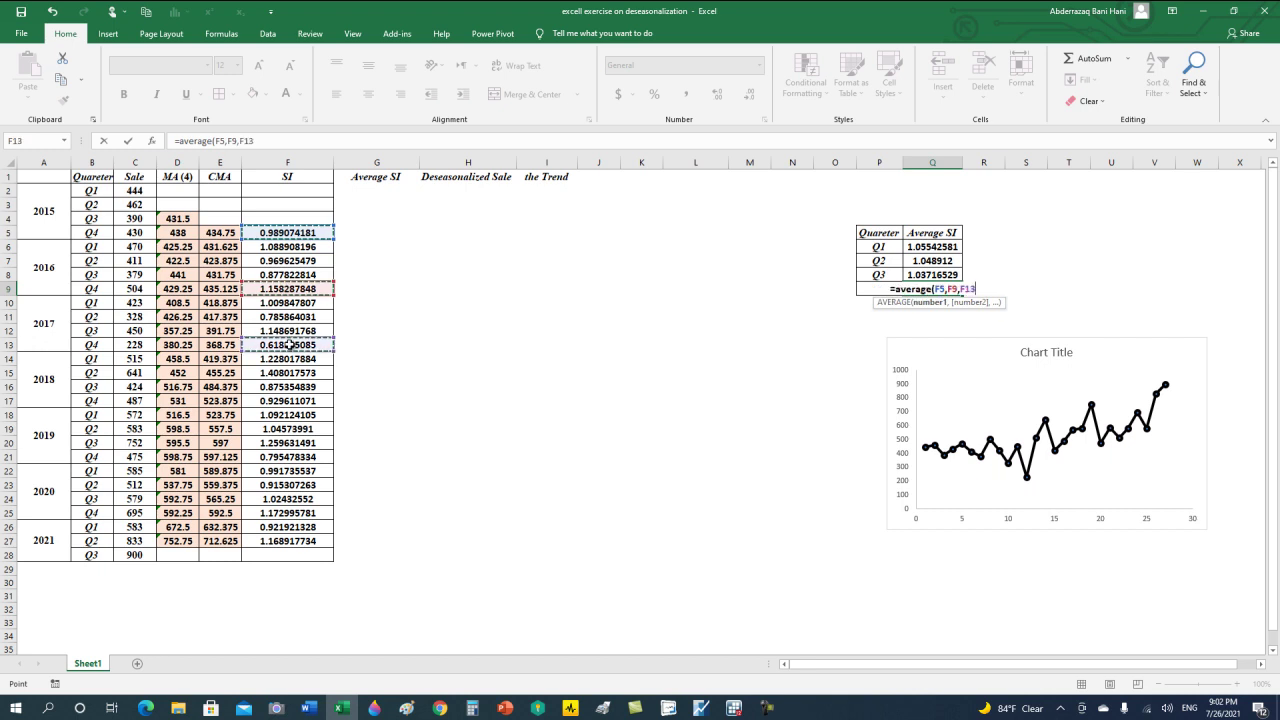
{"action": "type", "text": ","}
{"action": "left_click", "coordinate": [285, 399]}
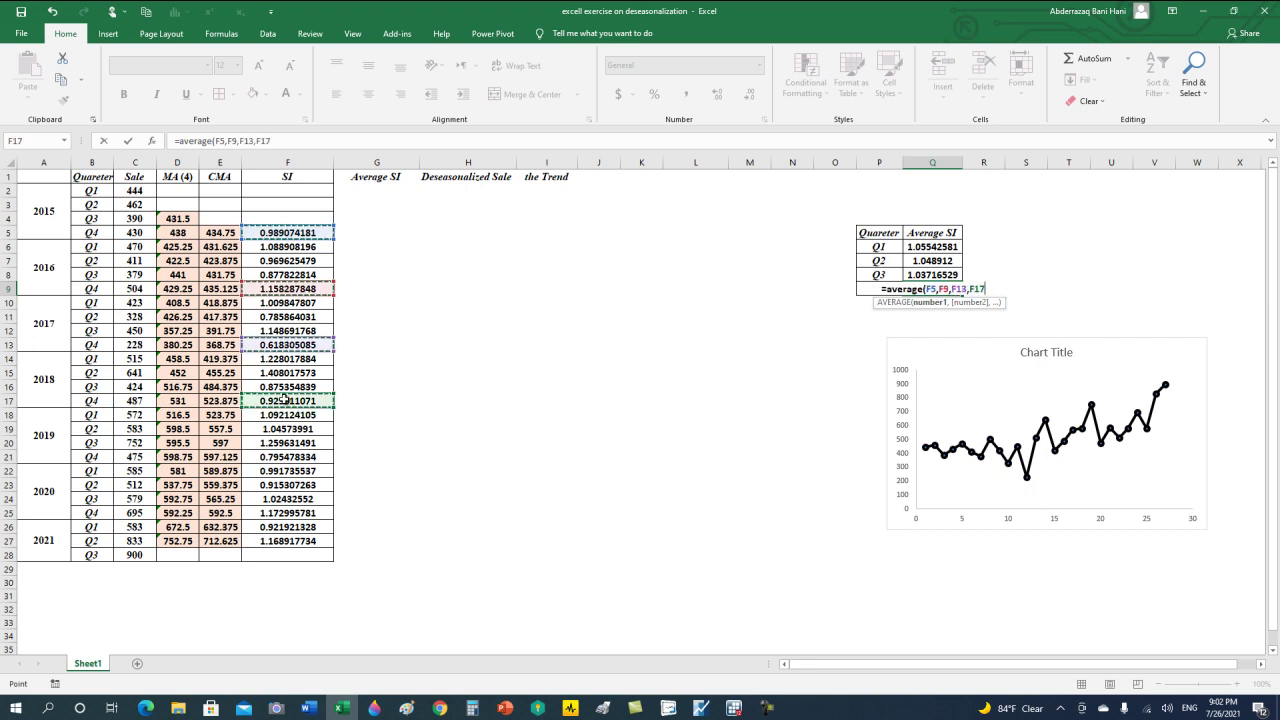
{"action": "type", "text": ","}
{"action": "left_click", "coordinate": [281, 455]}
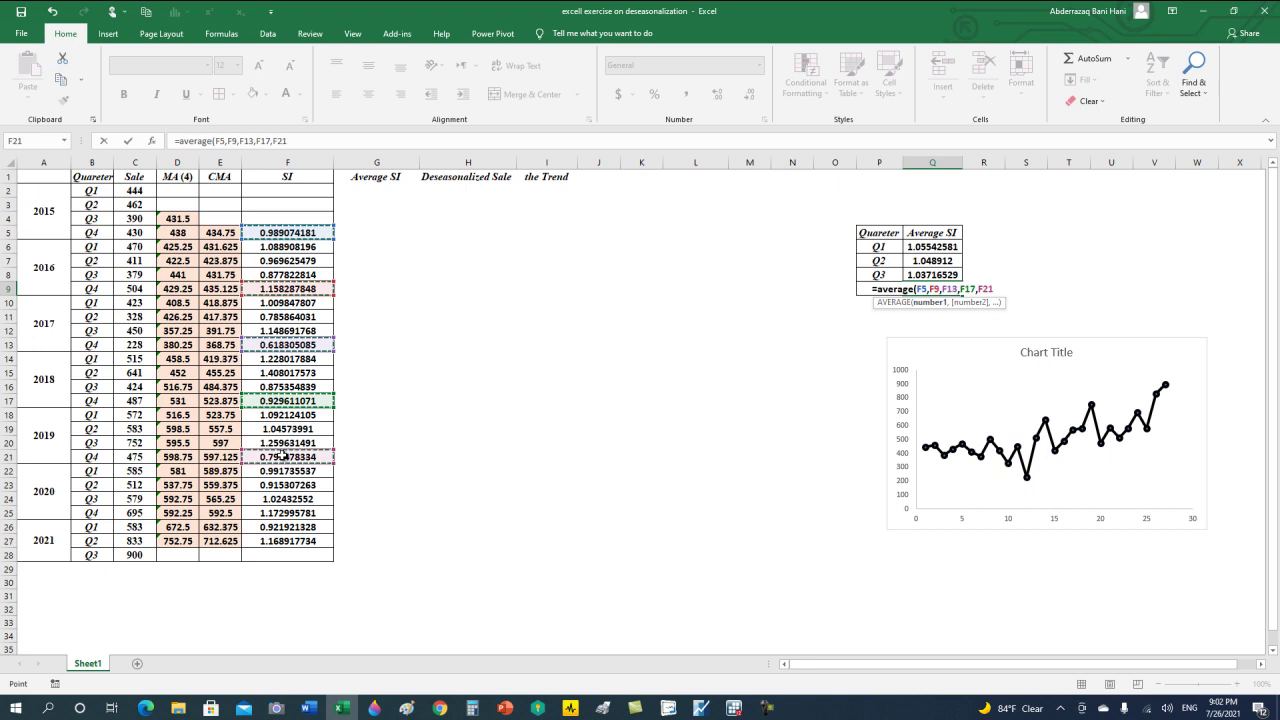
{"action": "type", "text": ","}
{"action": "left_click", "coordinate": [286, 512]}
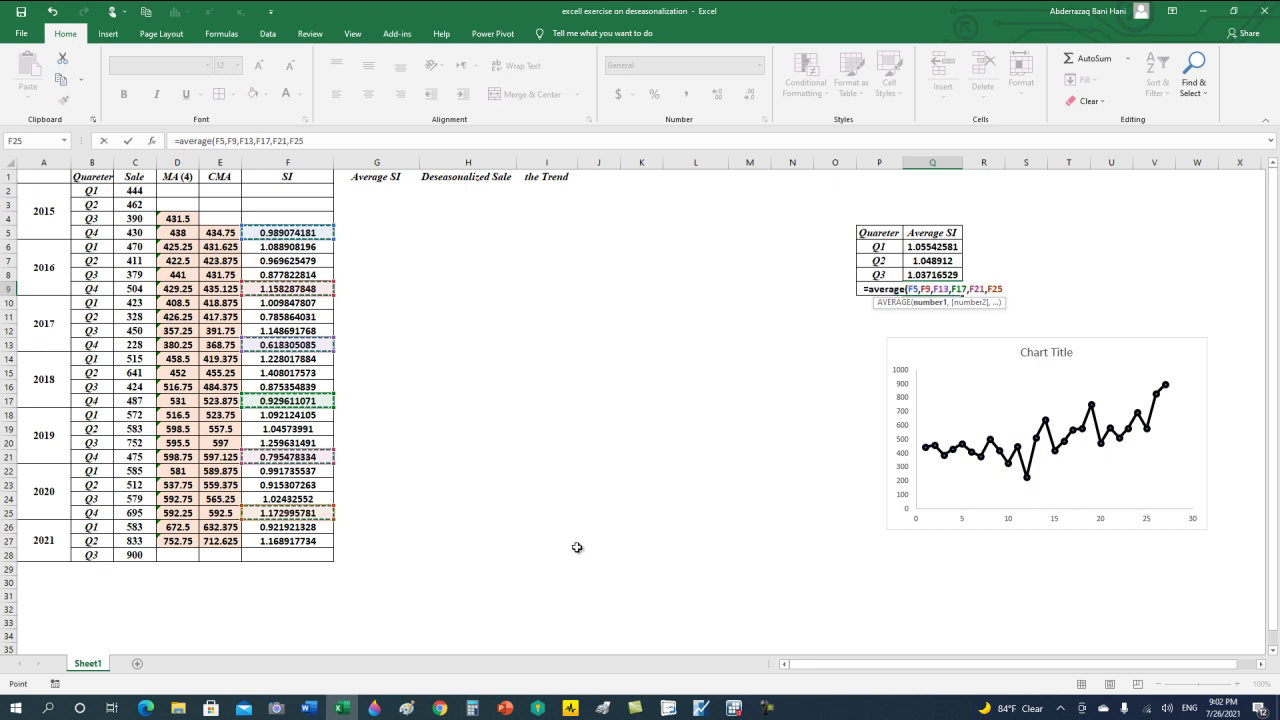
{"action": "type", "text": ")"}
{"action": "key", "text": "Return"}
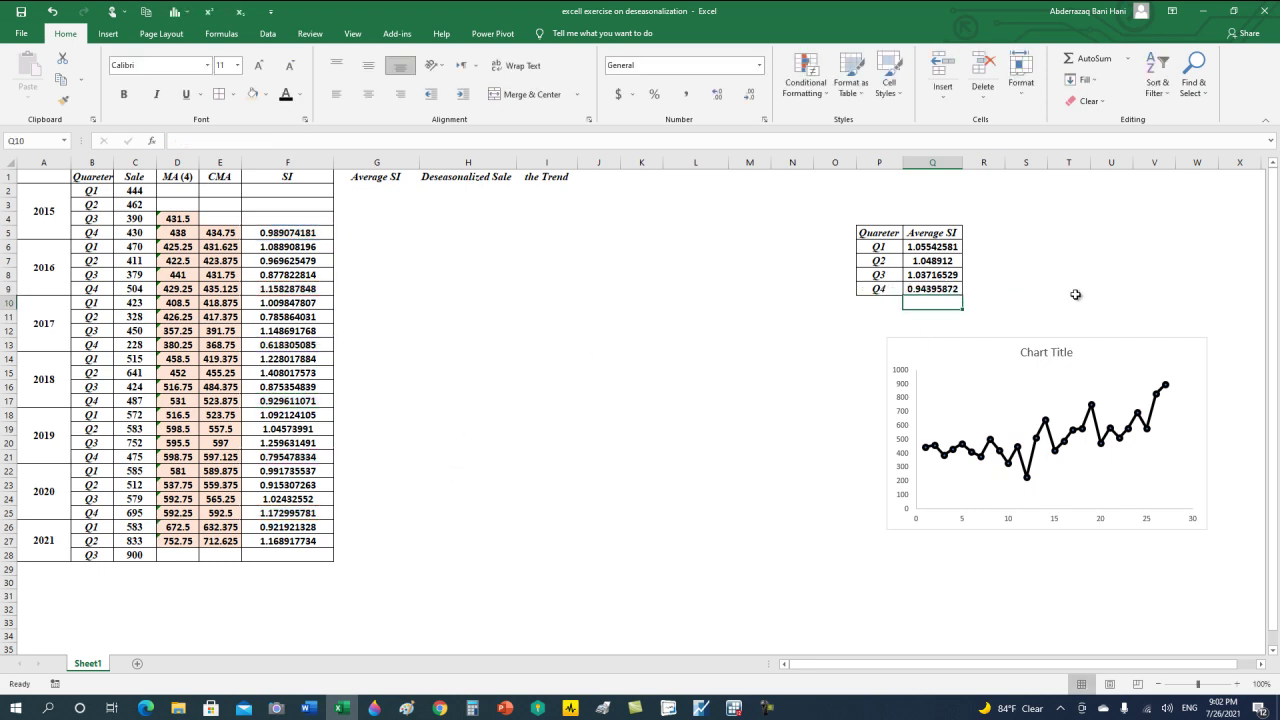
{"action": "left_click", "coordinate": [934, 289]}
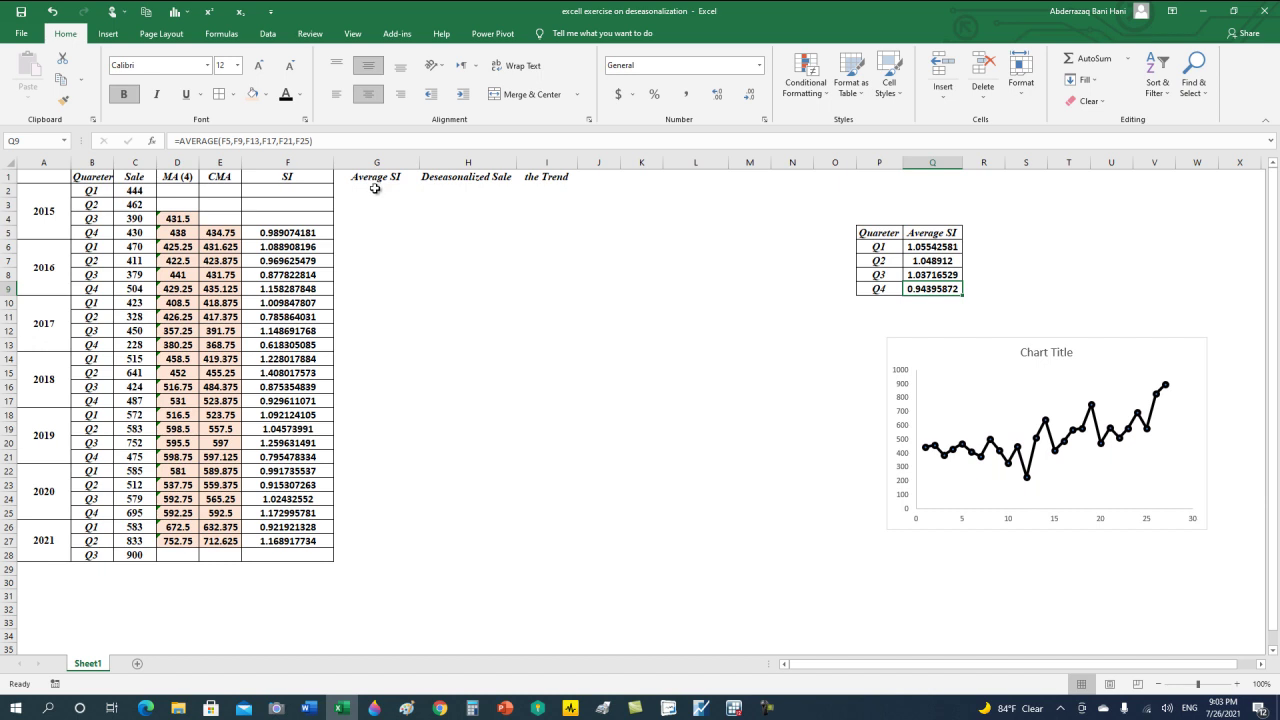
- Type average SI values 1.05542581, 1.048912, 1.03716529 and 0.94395 into G2:G5
{"action": "left_click", "coordinate": [375, 188]}
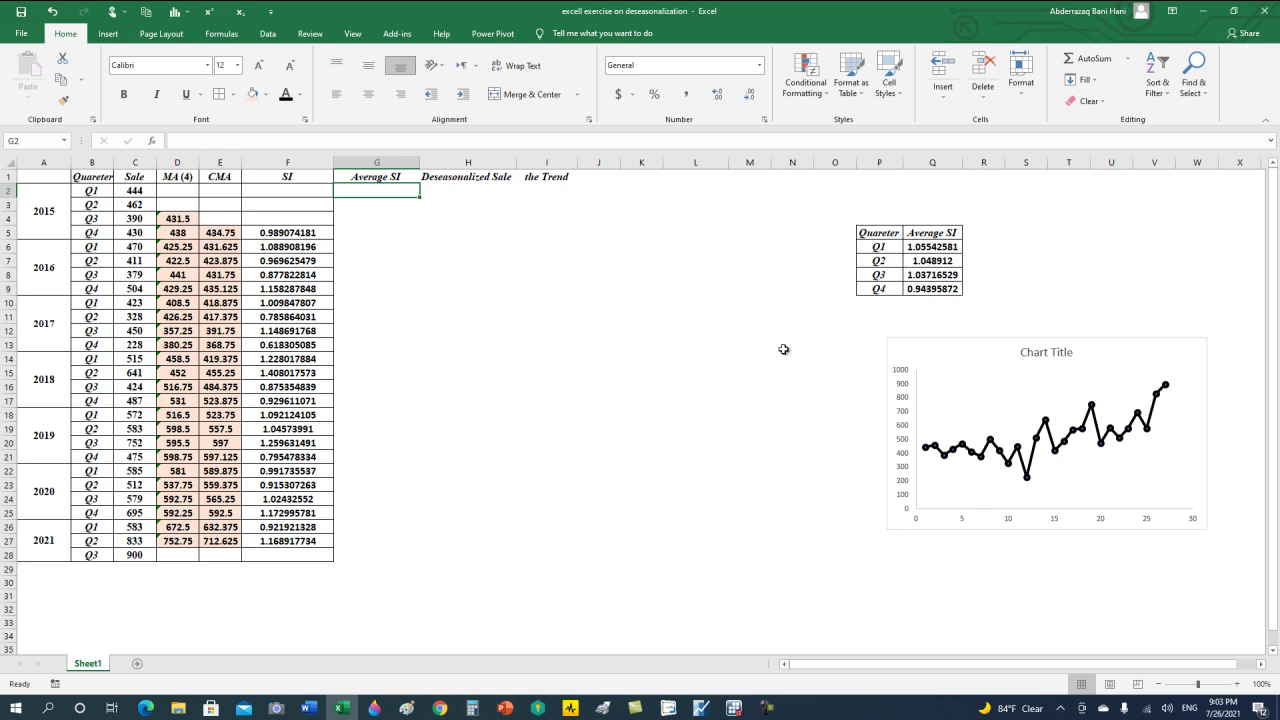
{"action": "type", "text": "1."}
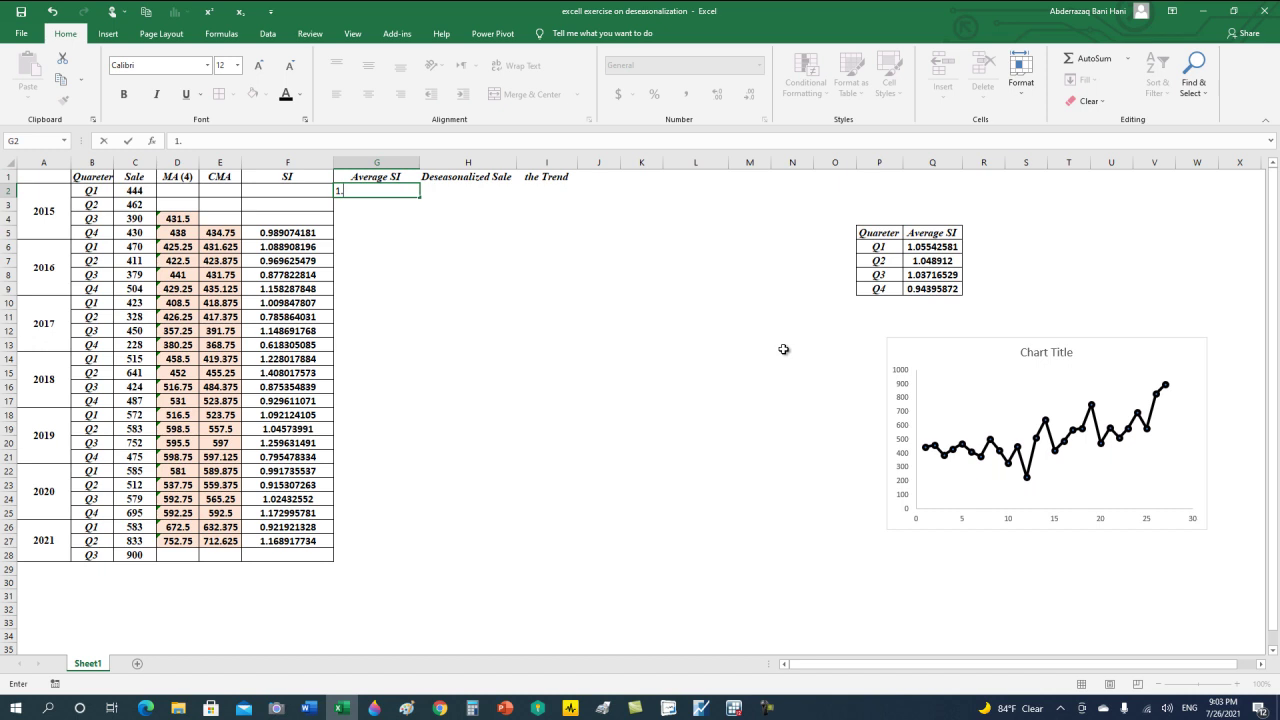
{"action": "type", "text": "055425"}
{"action": "type", "text": "81"}
{"action": "key", "text": "Return"}
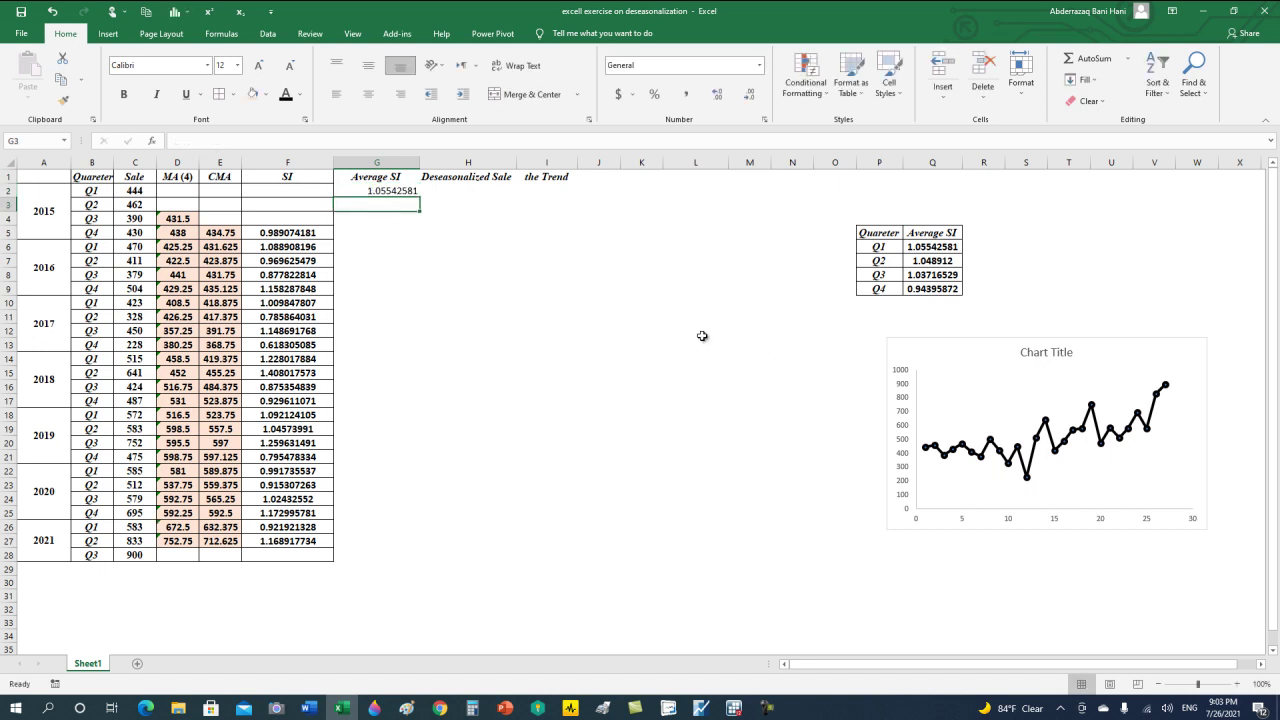
{"action": "type", "text": "1.04"}
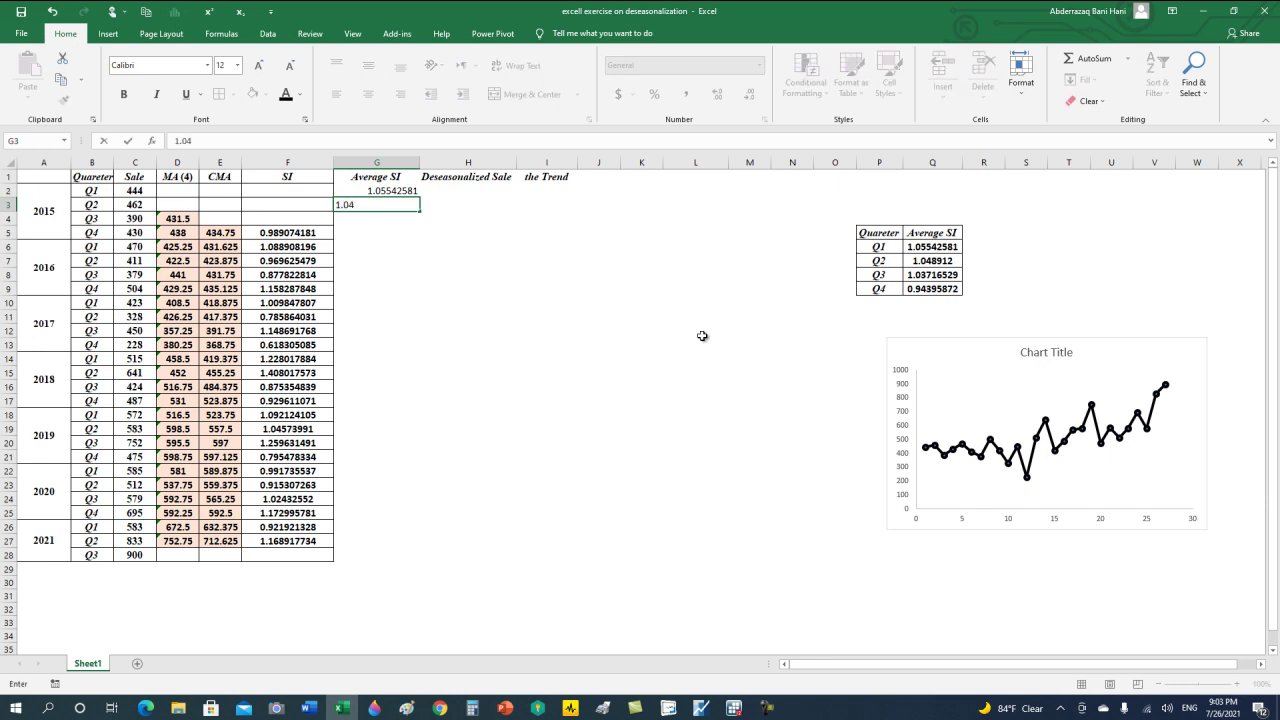
{"action": "type", "text": "89"}
{"action": "type", "text": "12"}
{"action": "left_click", "coordinate": [367, 219]}
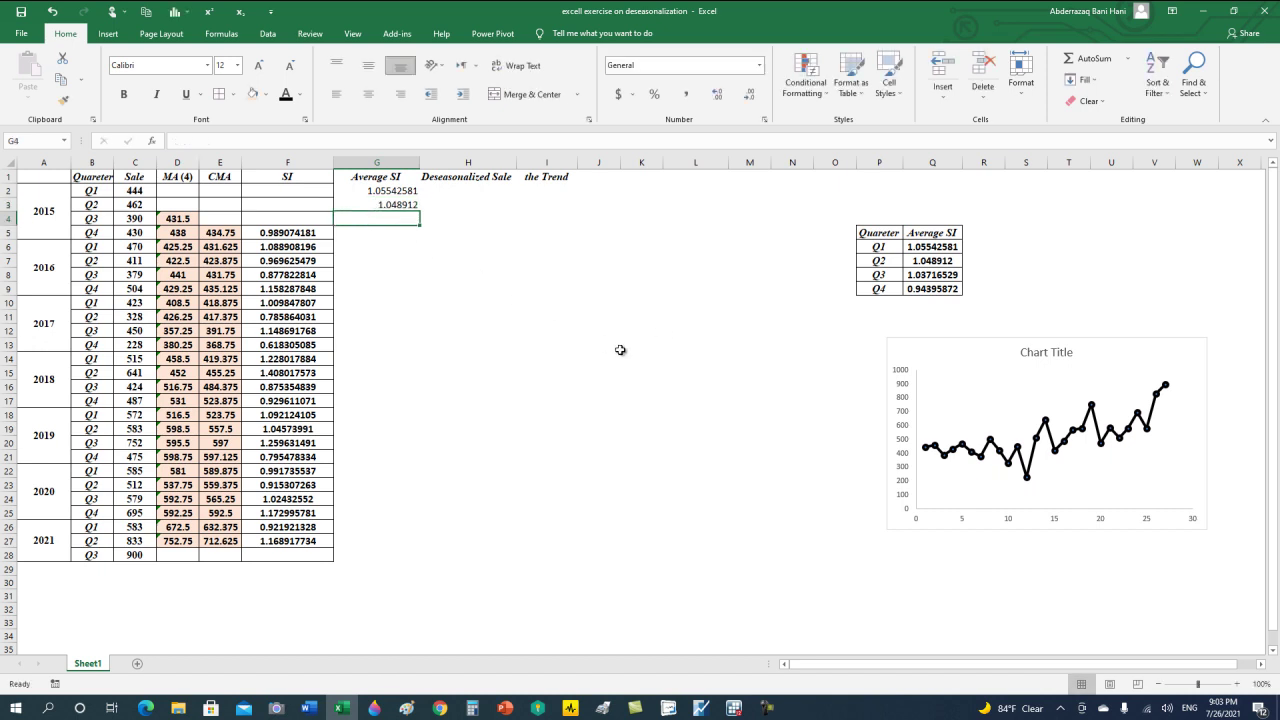
{"action": "type", "text": "1."}
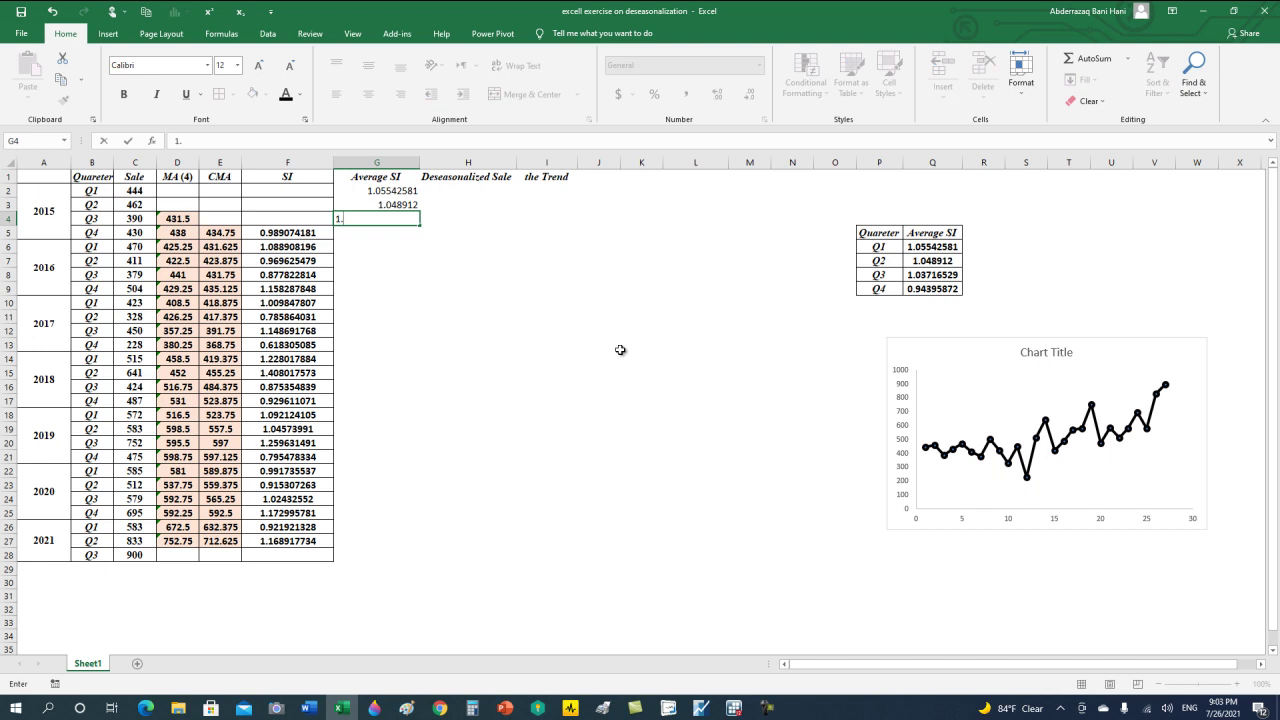
{"action": "type", "text": "03"}
{"action": "type", "text": "71"}
{"action": "type", "text": "652"}
{"action": "type", "text": "9"}
{"action": "key", "text": "Return"}
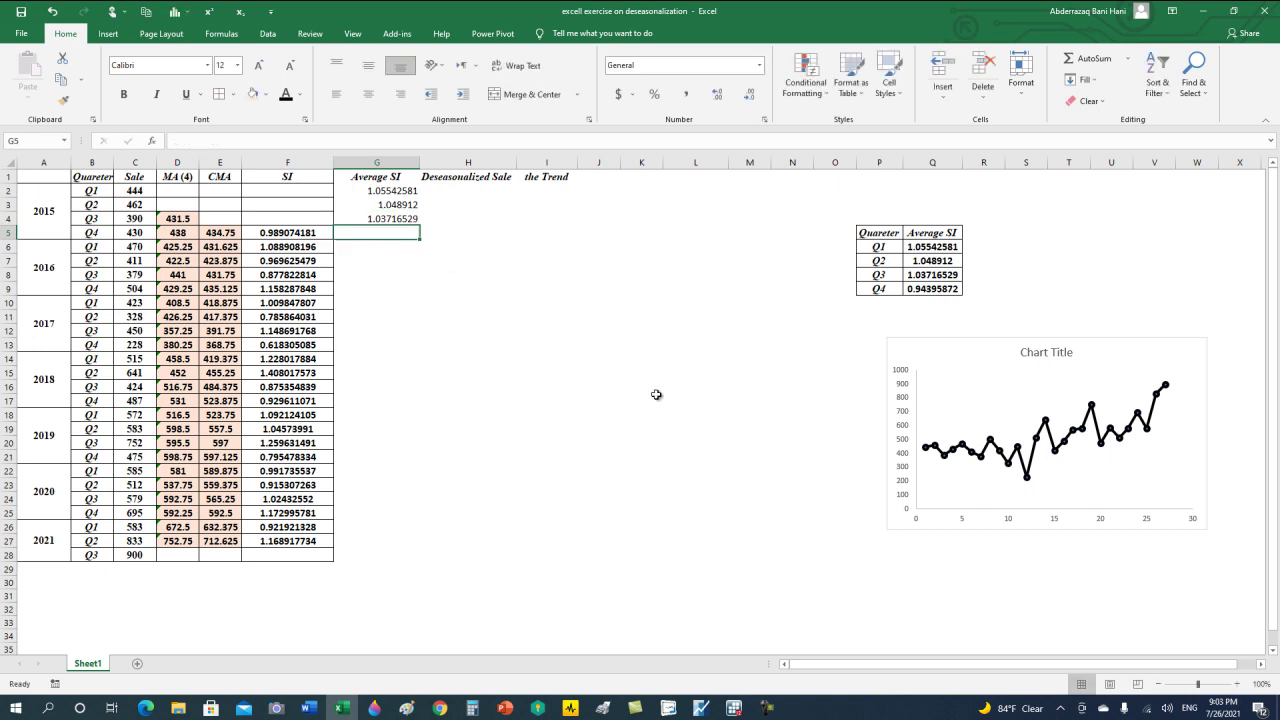
{"action": "type", "text": "0"}
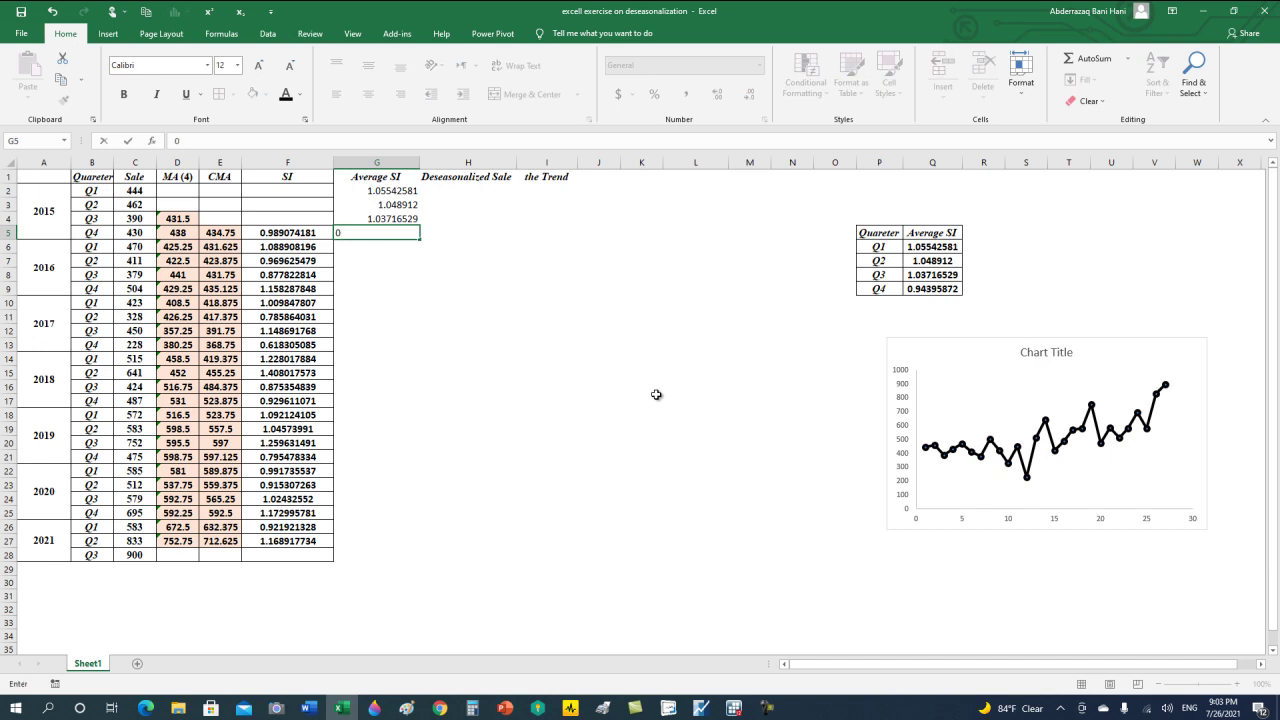
{"action": "type", "text": ".9"}
{"action": "type", "text": "43"}
{"action": "type", "text": "95872"}
- Commit the Q4 average SI, then center and bold the four Average SI values in G2:G5
{"action": "left_click", "coordinate": [537, 302]}
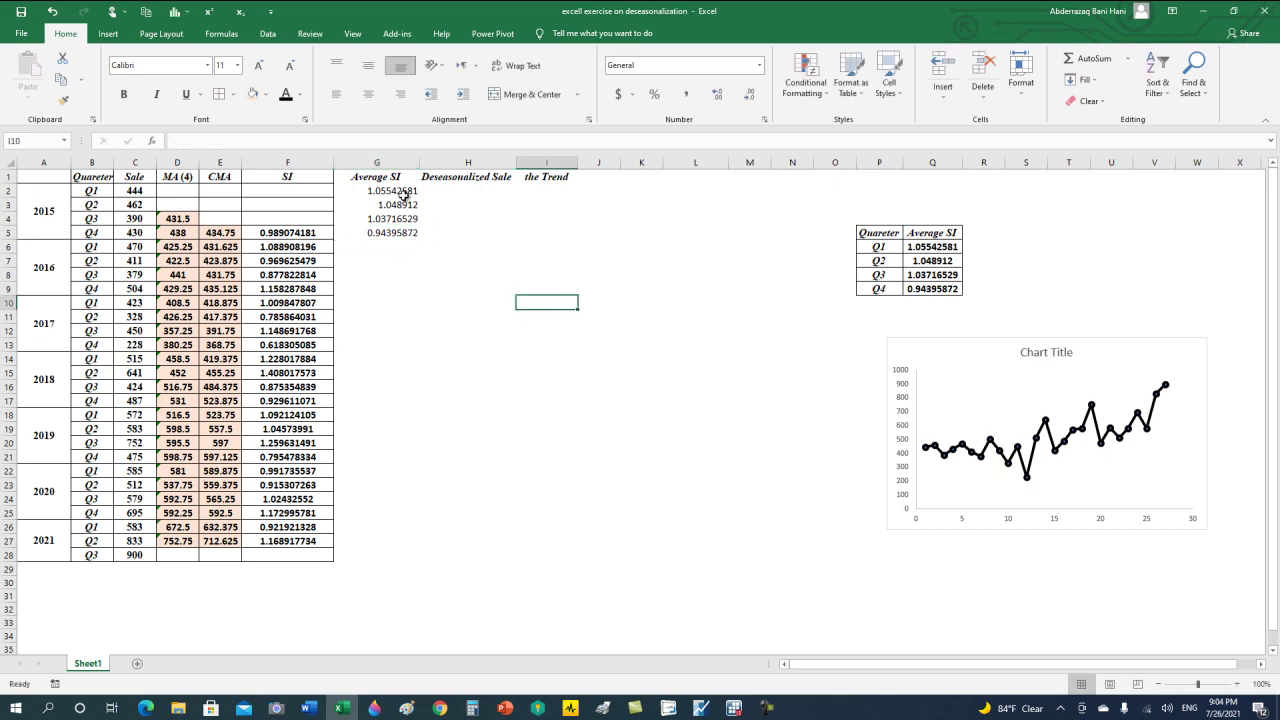
{"action": "left_click_drag", "start_coordinate": [403, 193], "coordinate": [390, 227]}
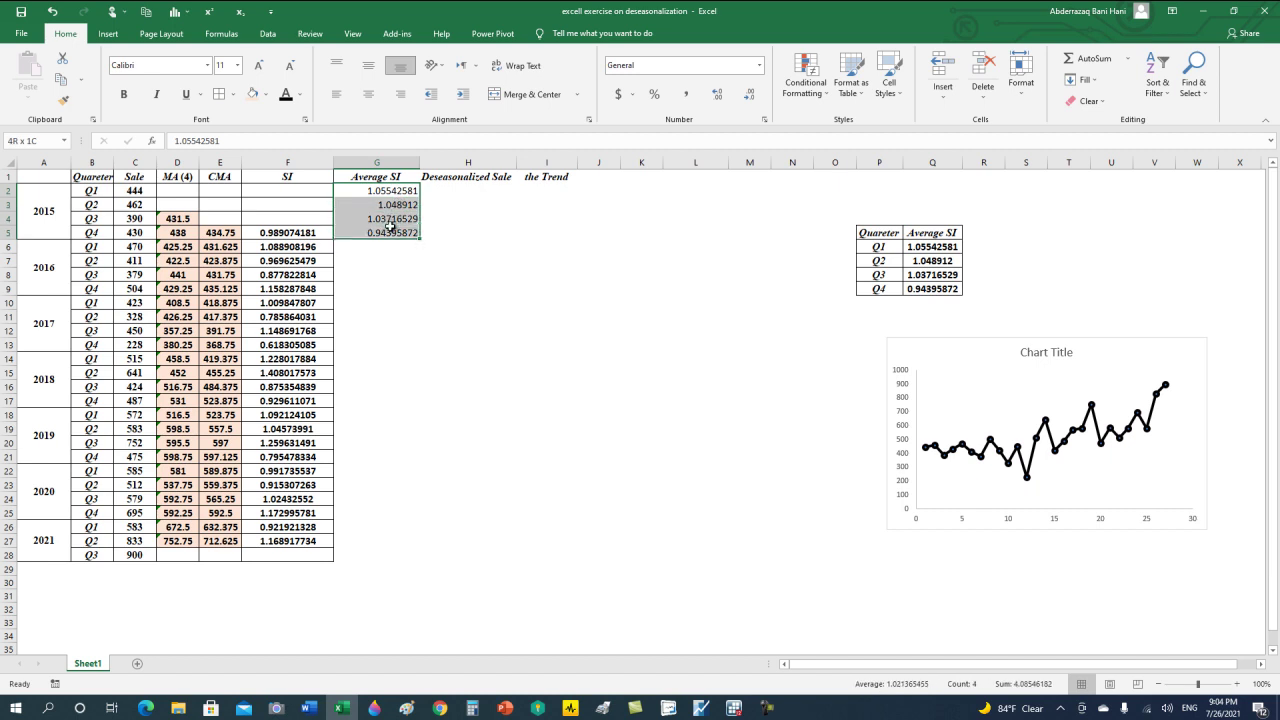
{"action": "left_click", "coordinate": [368, 94]}
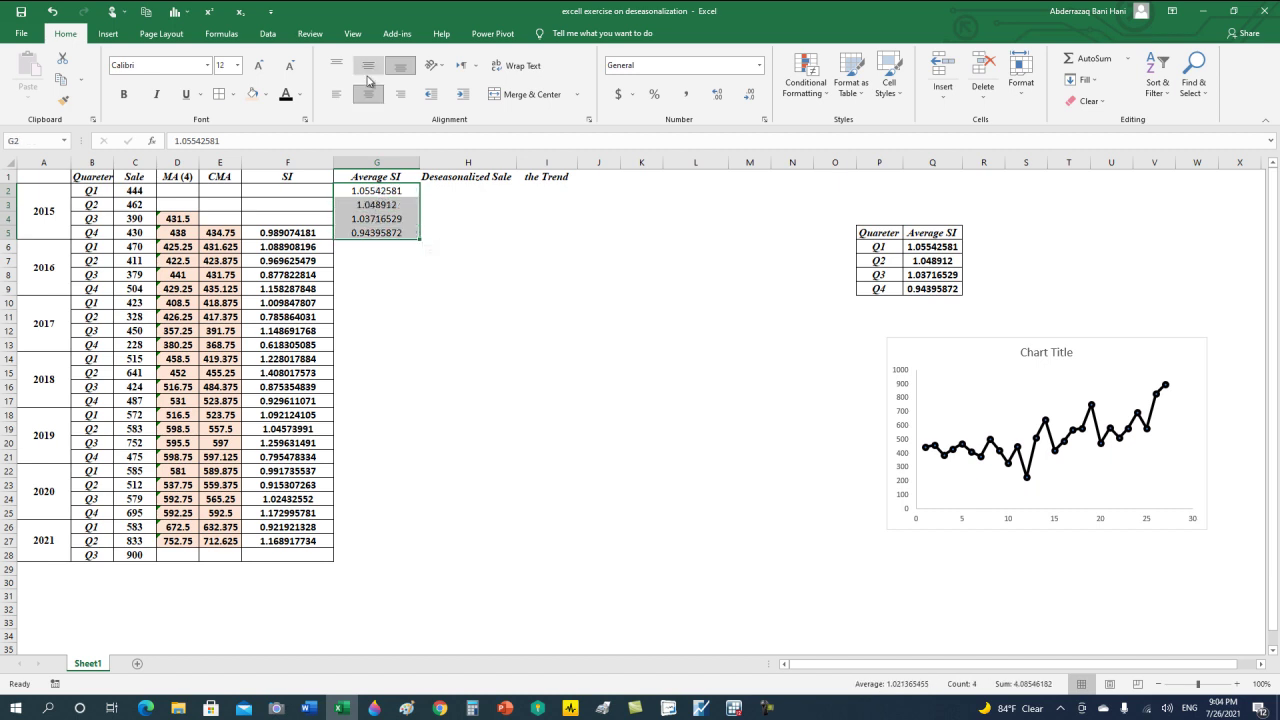
{"action": "left_click", "coordinate": [368, 66]}
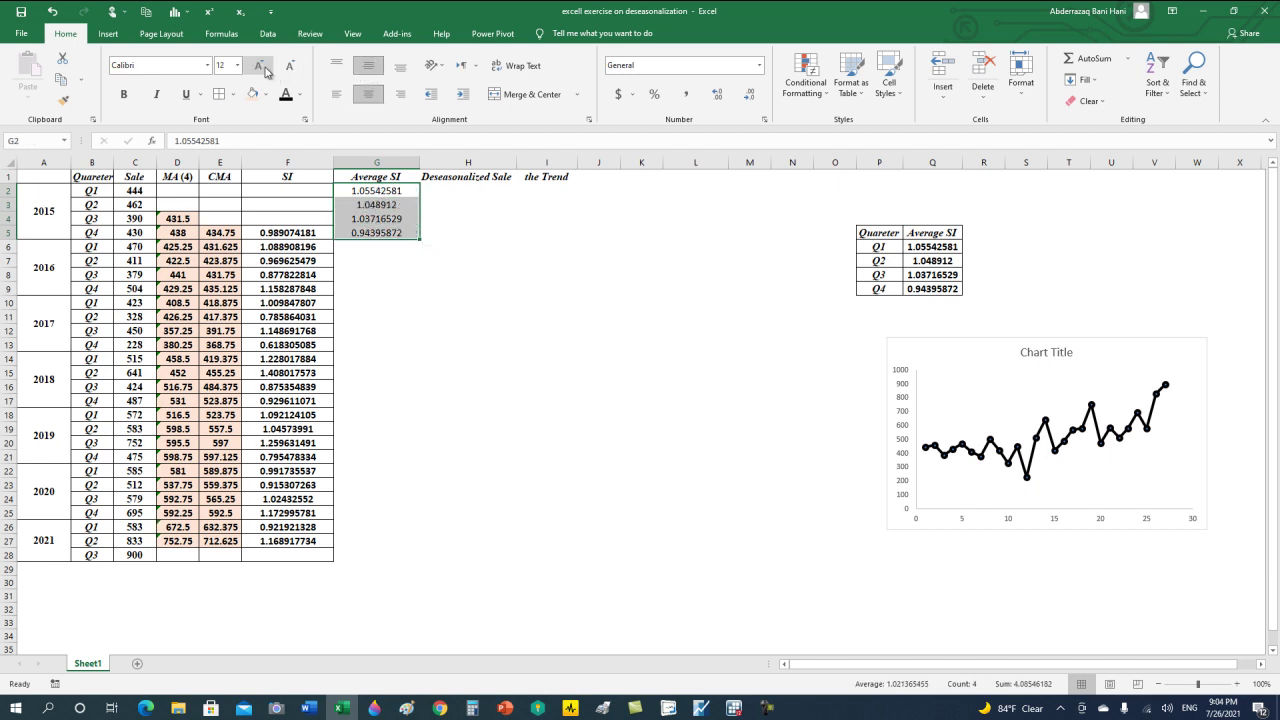
{"action": "left_click", "coordinate": [126, 94]}
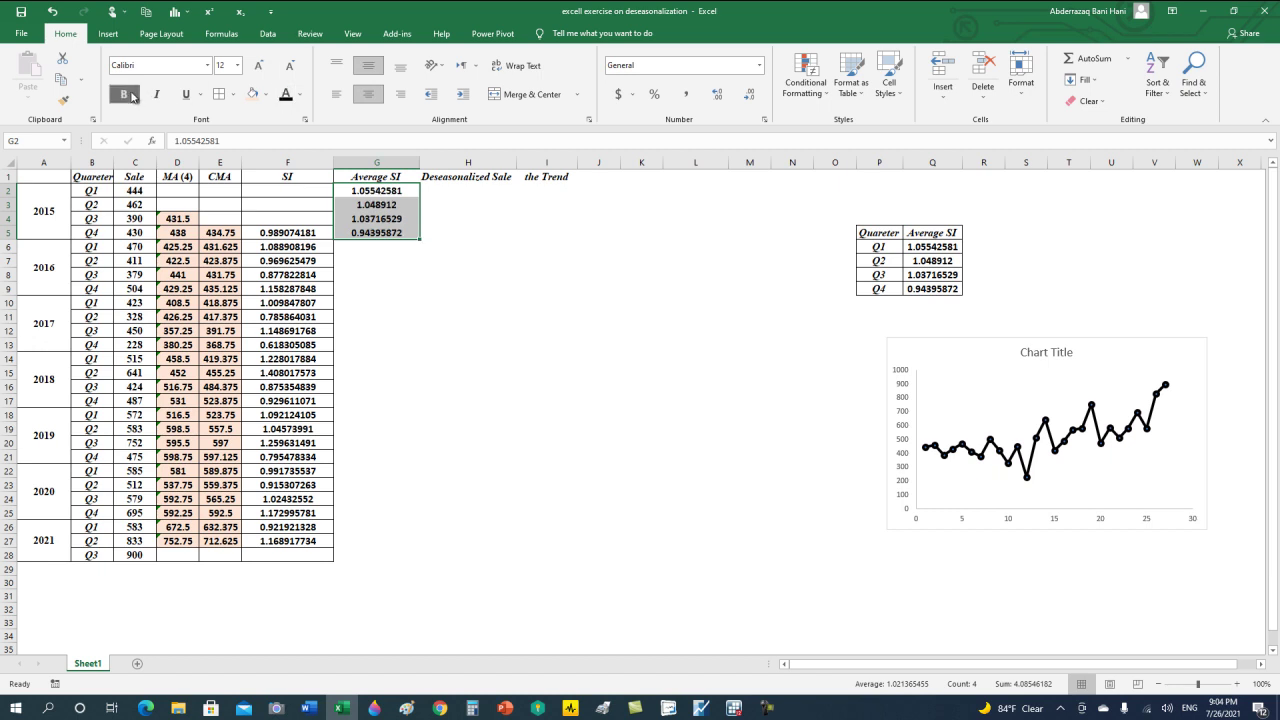
- Copy the four Average SI values in G2:G5
{"action": "left_click", "coordinate": [404, 188]}
{"action": "left_click_drag", "start_coordinate": [399, 191], "coordinate": [397, 230]}
{"action": "key", "text": "ctrl+c"}
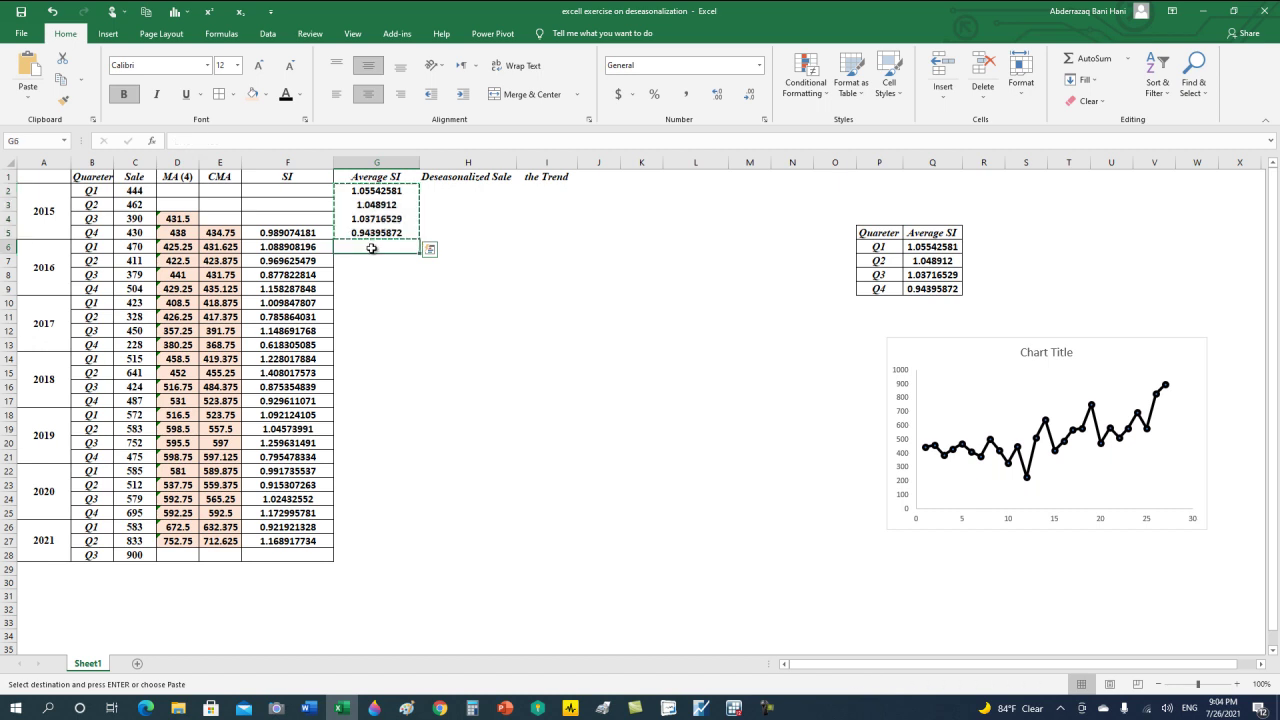
- Paste the four Average SI values at G6, G10, G14, G18, G22 and G26
{"action": "left_click_drag", "start_coordinate": [371, 248], "coordinate": [388, 491]}
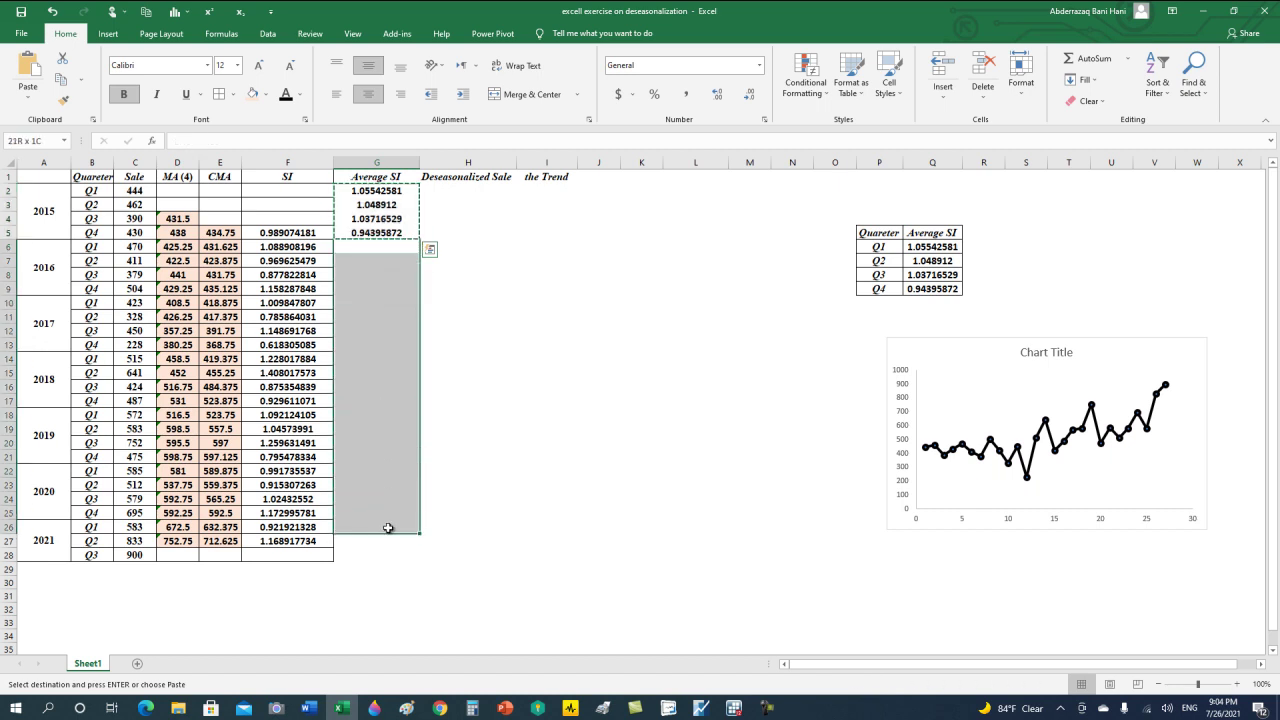
{"action": "left_click_drag", "start_coordinate": [388, 491], "coordinate": [384, 549]}
{"action": "key", "text": "ctrl+v"}
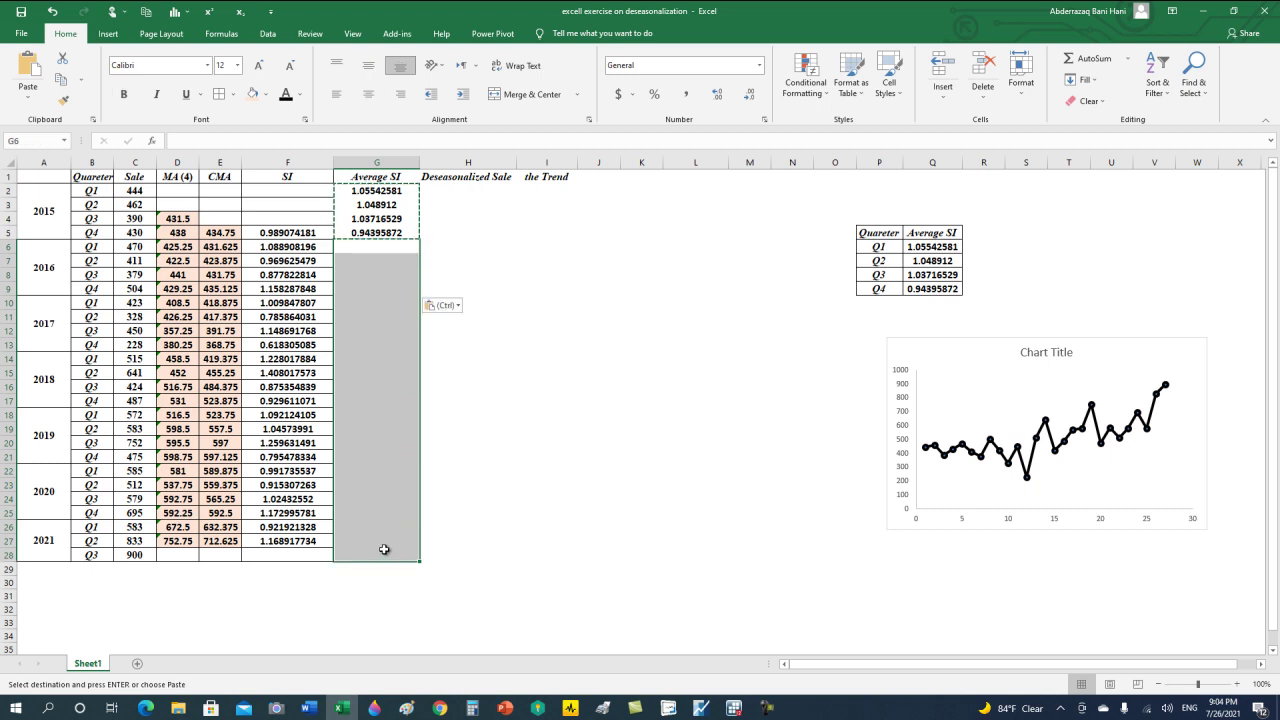
{"action": "left_click", "coordinate": [390, 314]}
{"action": "key", "text": "ctrl+v"}
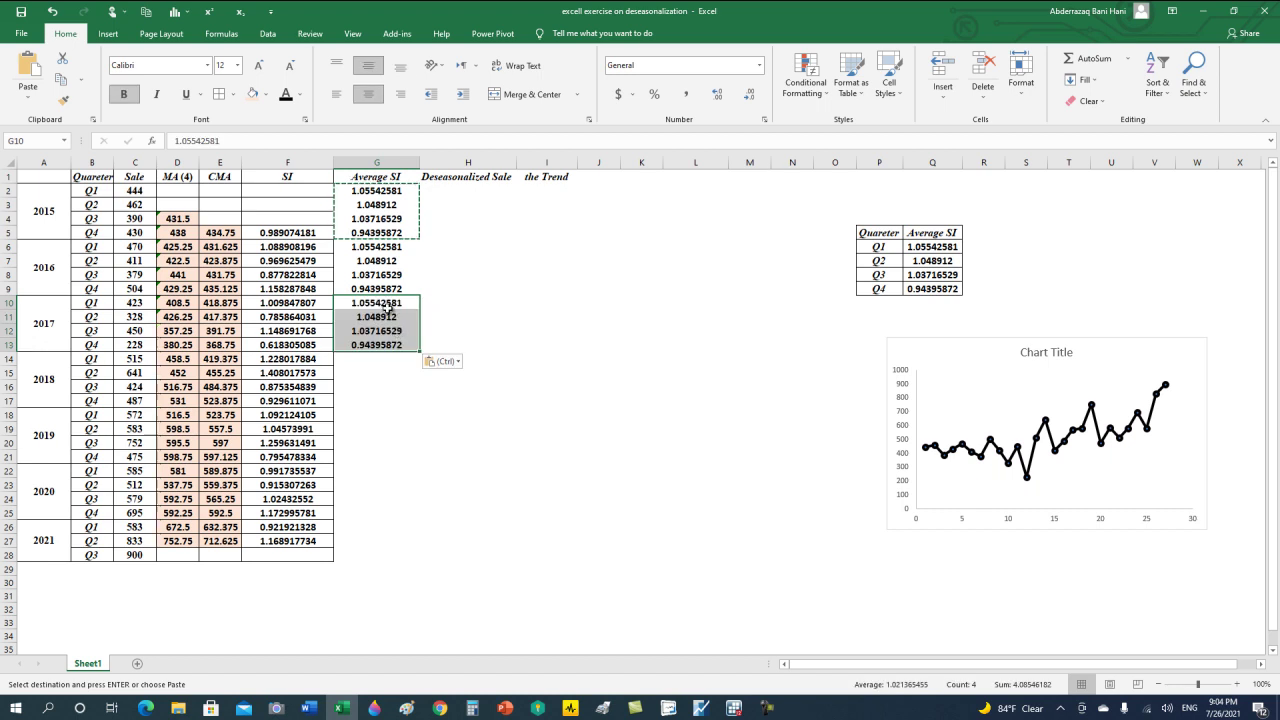
{"action": "left_click", "coordinate": [389, 360]}
{"action": "key", "text": "ctrl+v"}
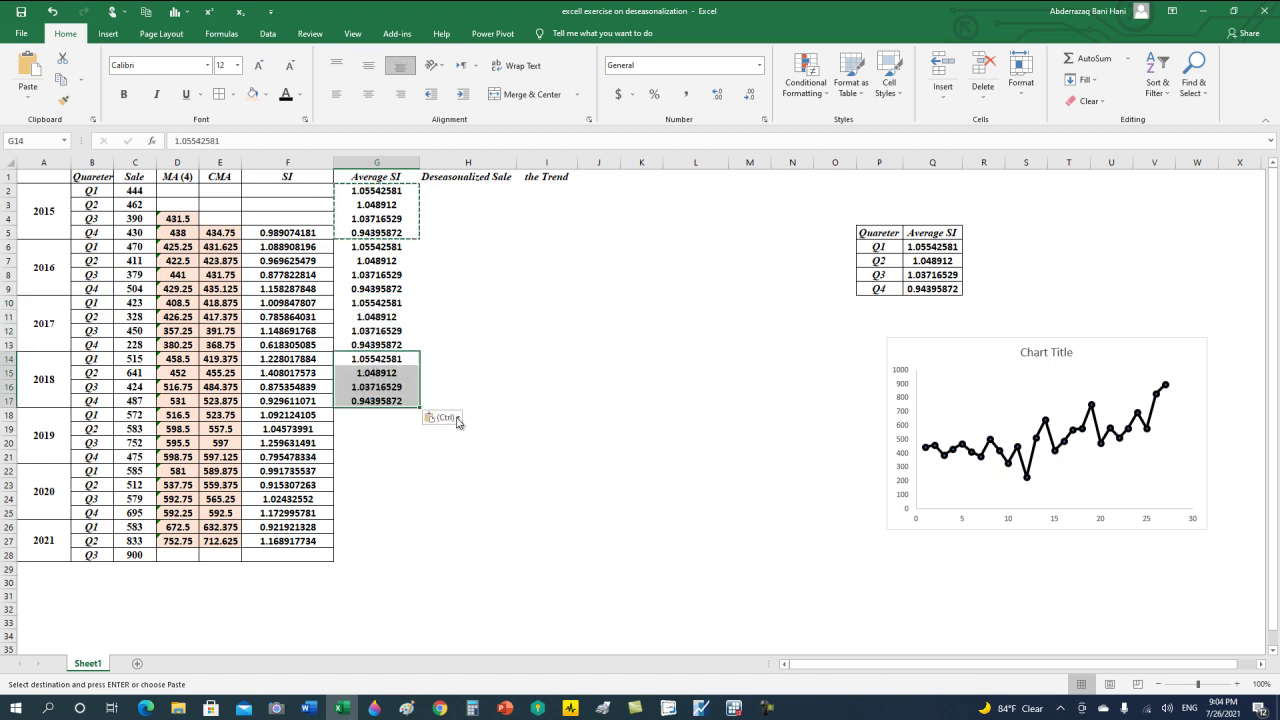
{"action": "left_click", "coordinate": [397, 418]}
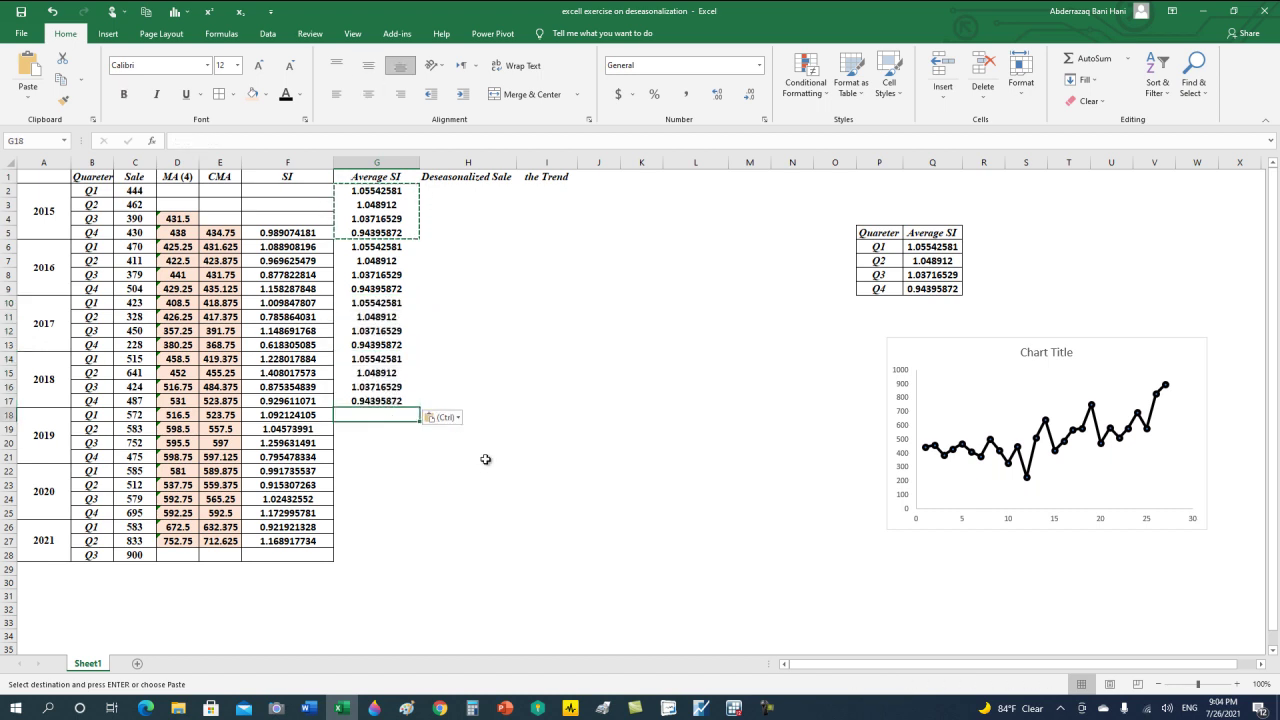
{"action": "key", "text": "ctrl+v"}
{"action": "left_click", "coordinate": [378, 471]}
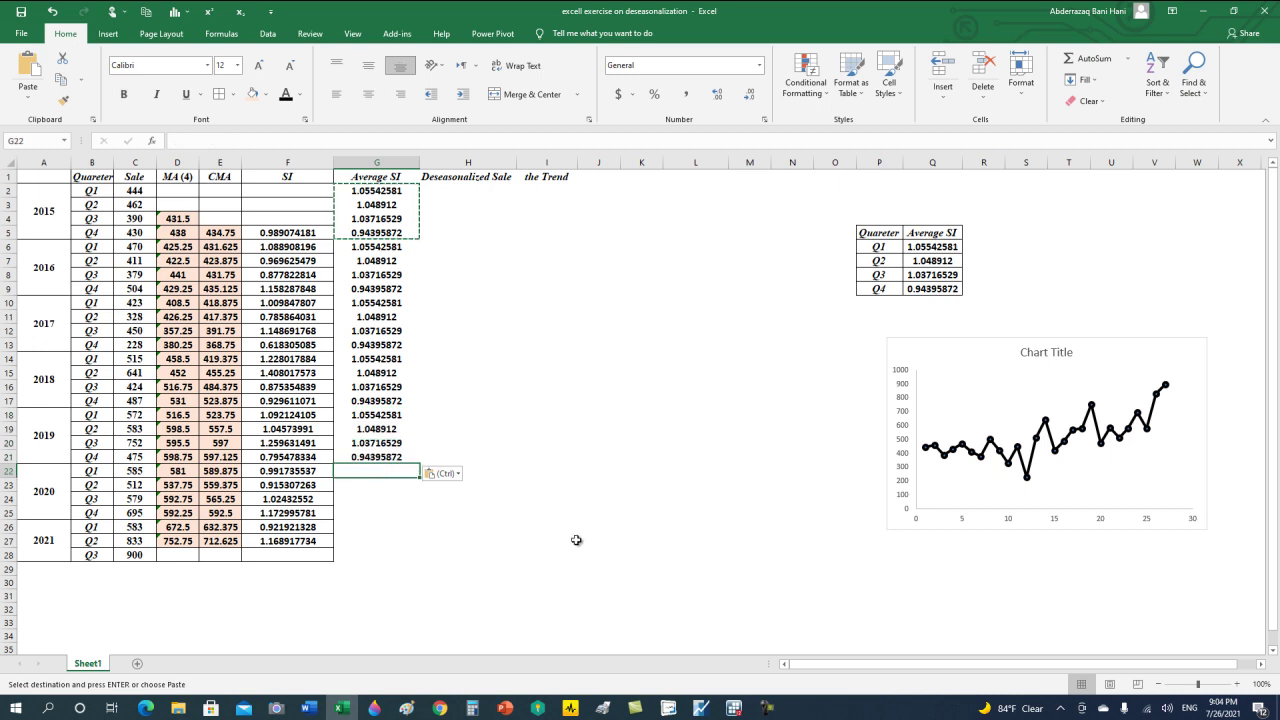
{"action": "key", "text": "ctrl+v"}
{"action": "left_click", "coordinate": [385, 528]}
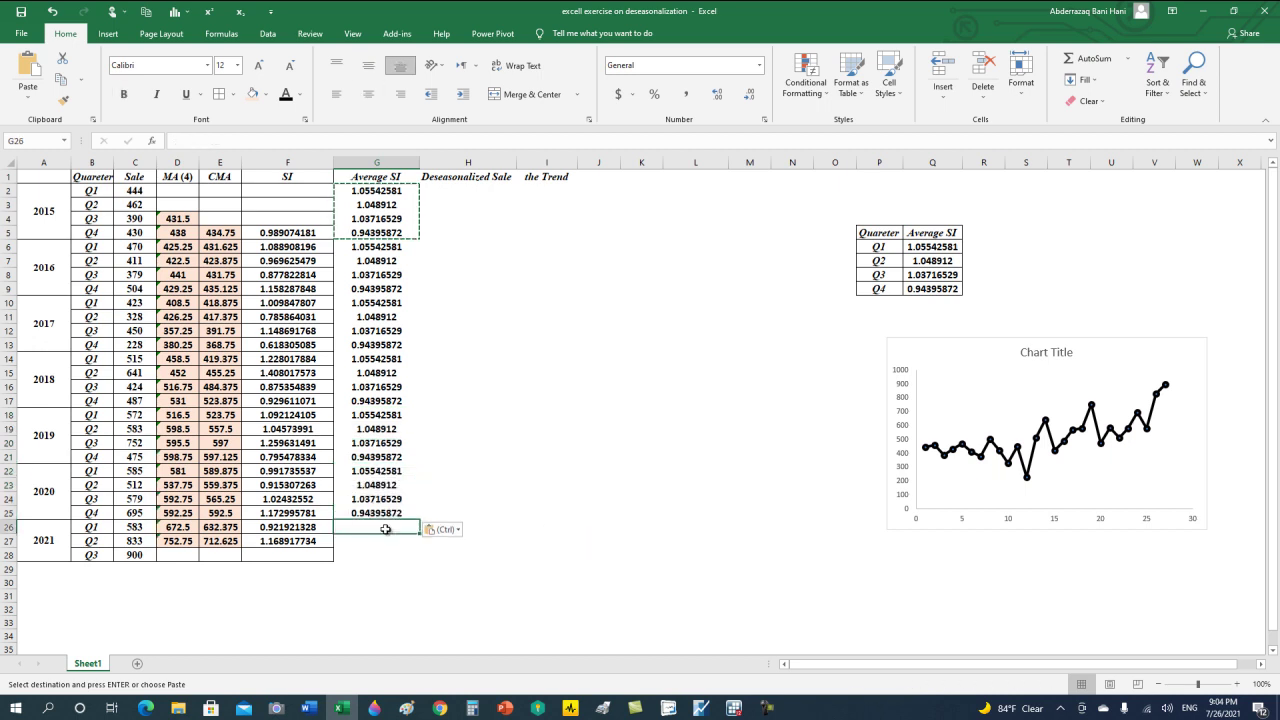
{"action": "key", "text": "ctrl+v"}
- Clear the surplus value in G29 and add borders to the Average SI column G1:G28
{"action": "left_click", "coordinate": [404, 569]}
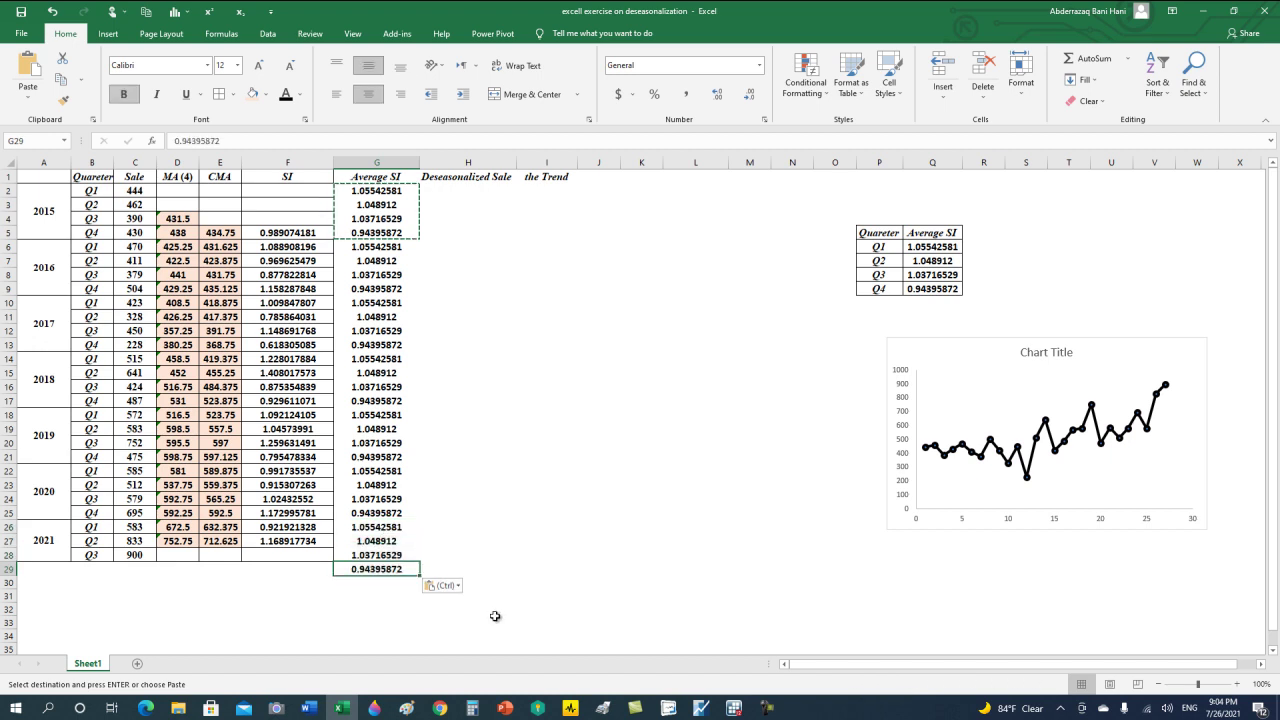
{"action": "key", "text": "BackSpace"}
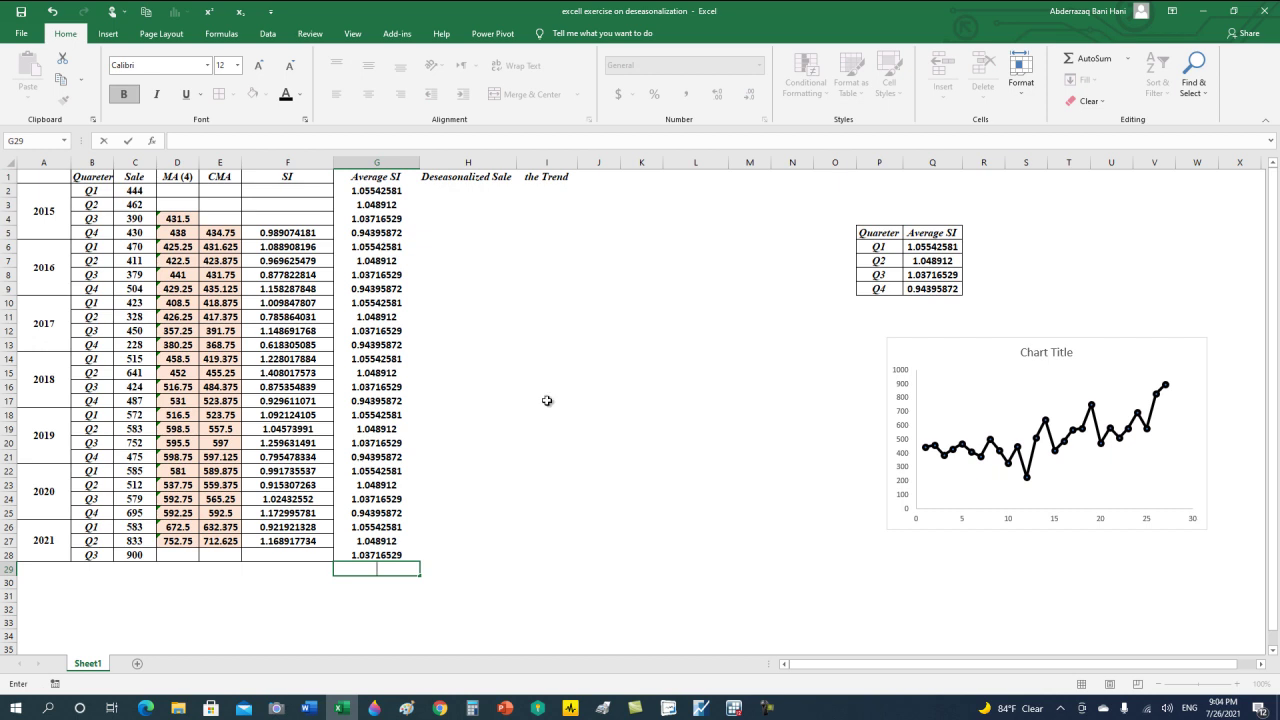
{"action": "left_click", "coordinate": [541, 363]}
{"action": "left_click_drag", "start_coordinate": [376, 177], "coordinate": [378, 555]}
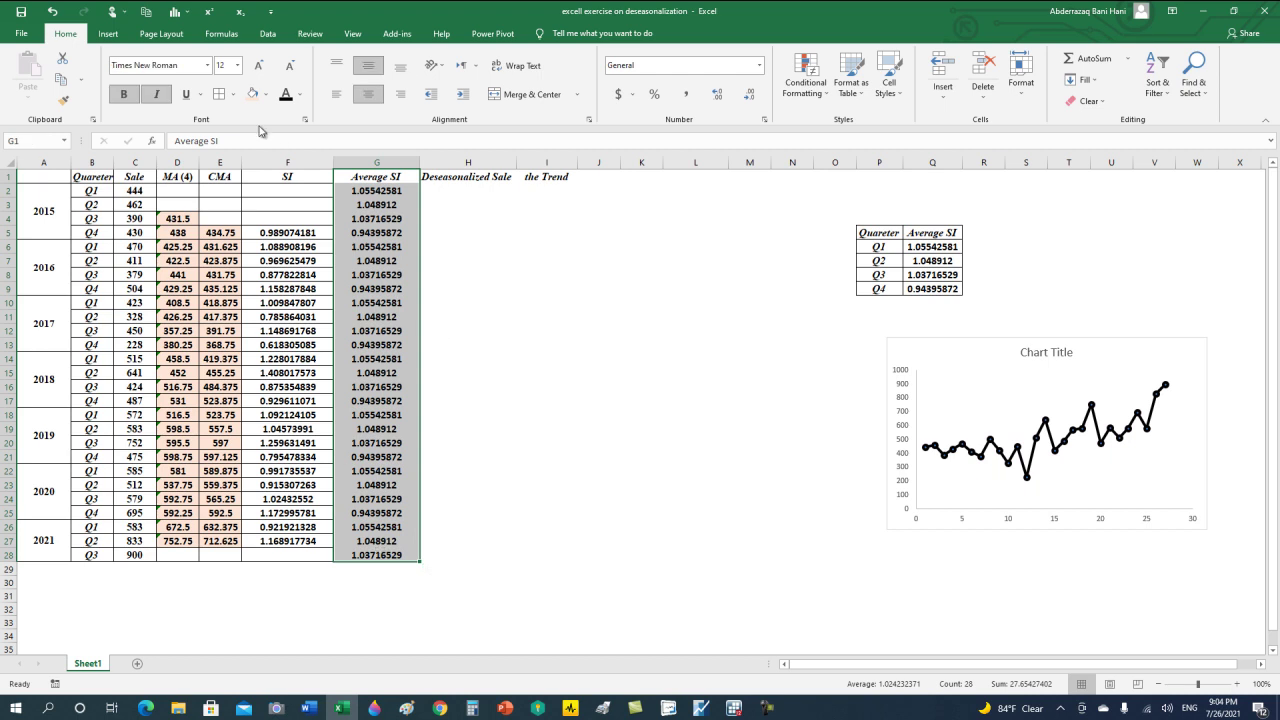
{"action": "left_click", "coordinate": [223, 98]}
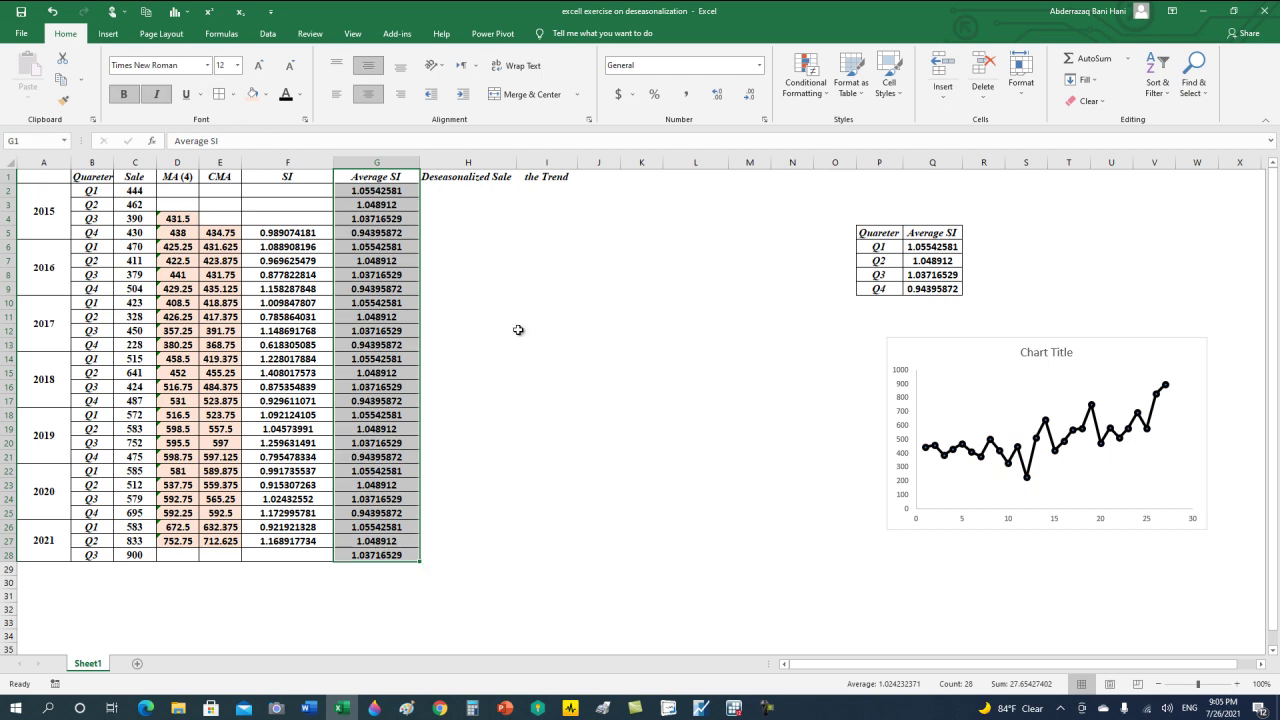
{"action": "left_click", "coordinate": [609, 374]}
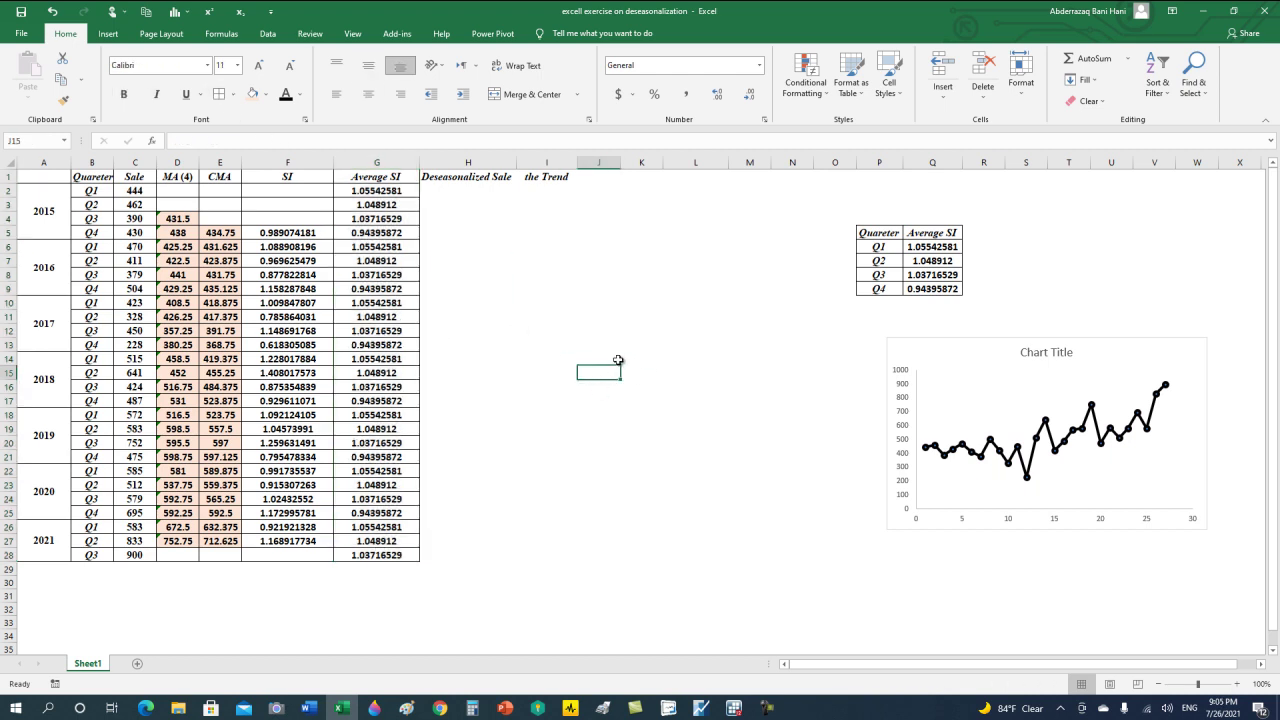
- Enter =C2/G2 in H2 to divide the first quarter's sale by its average SI
{"action": "left_click", "coordinate": [458, 192]}
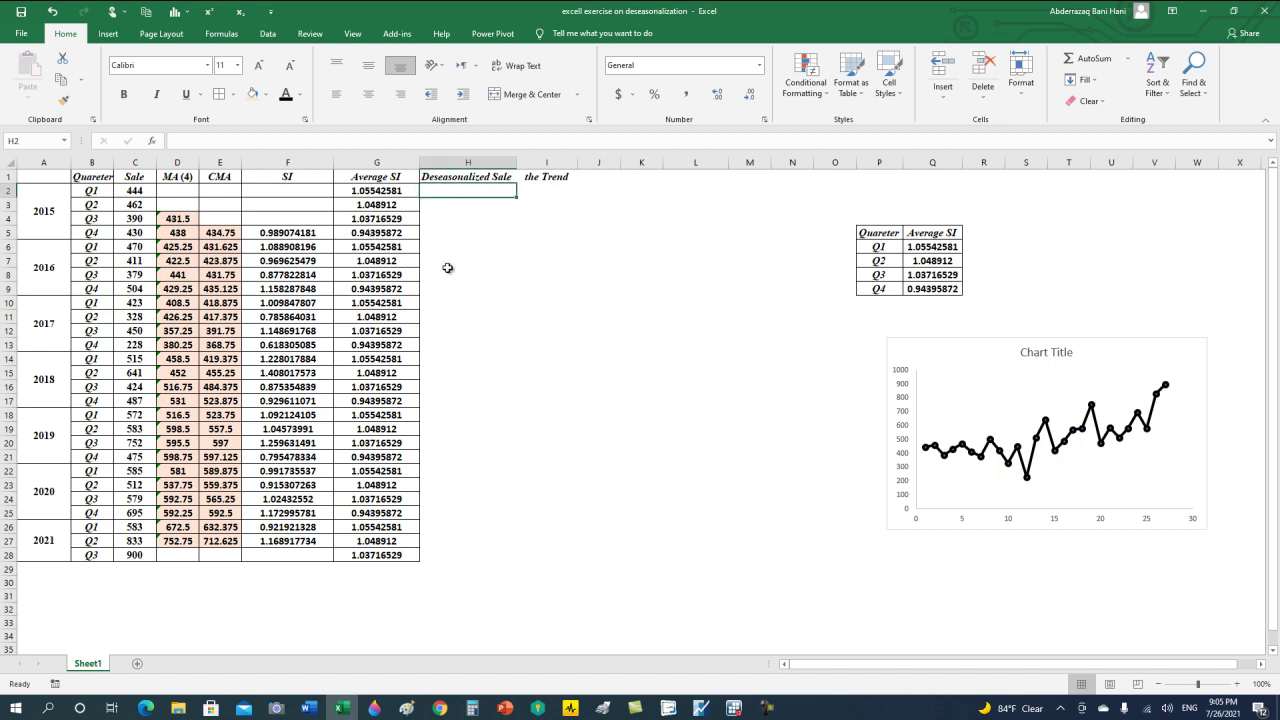
{"action": "left_click", "coordinate": [143, 191]}
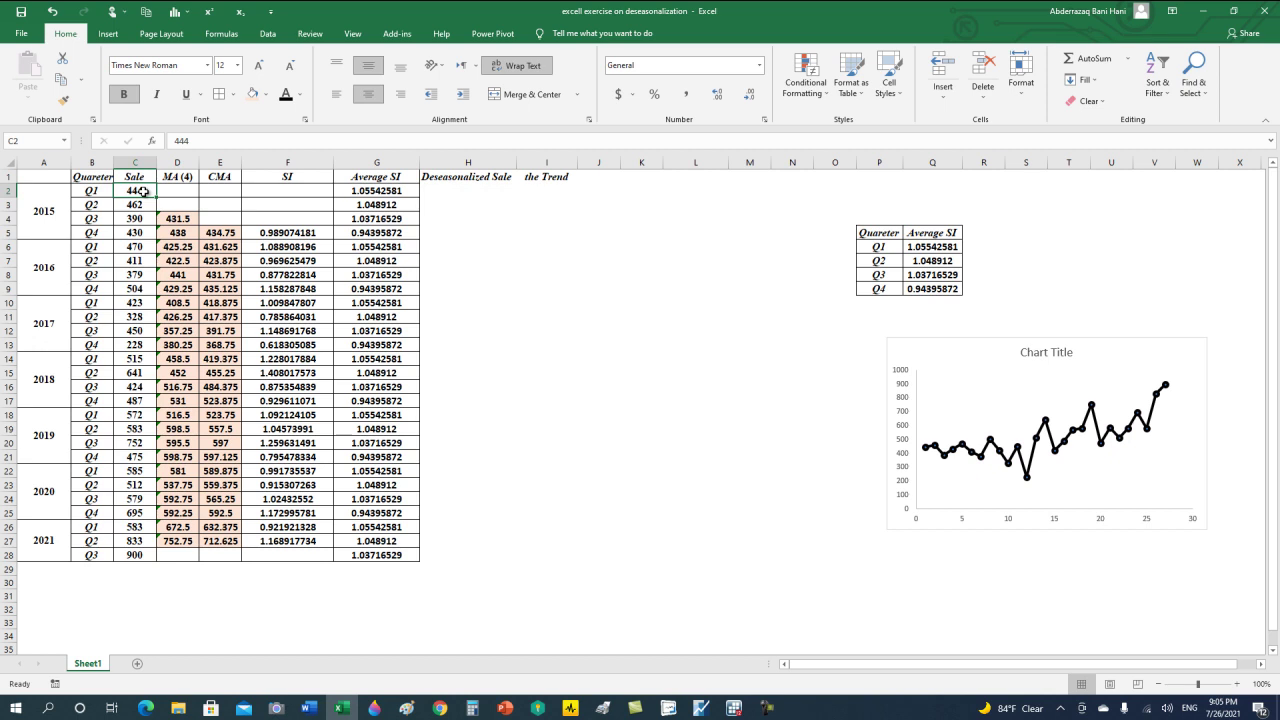
{"action": "left_click", "coordinate": [376, 191]}
{"action": "left_click", "coordinate": [446, 193]}
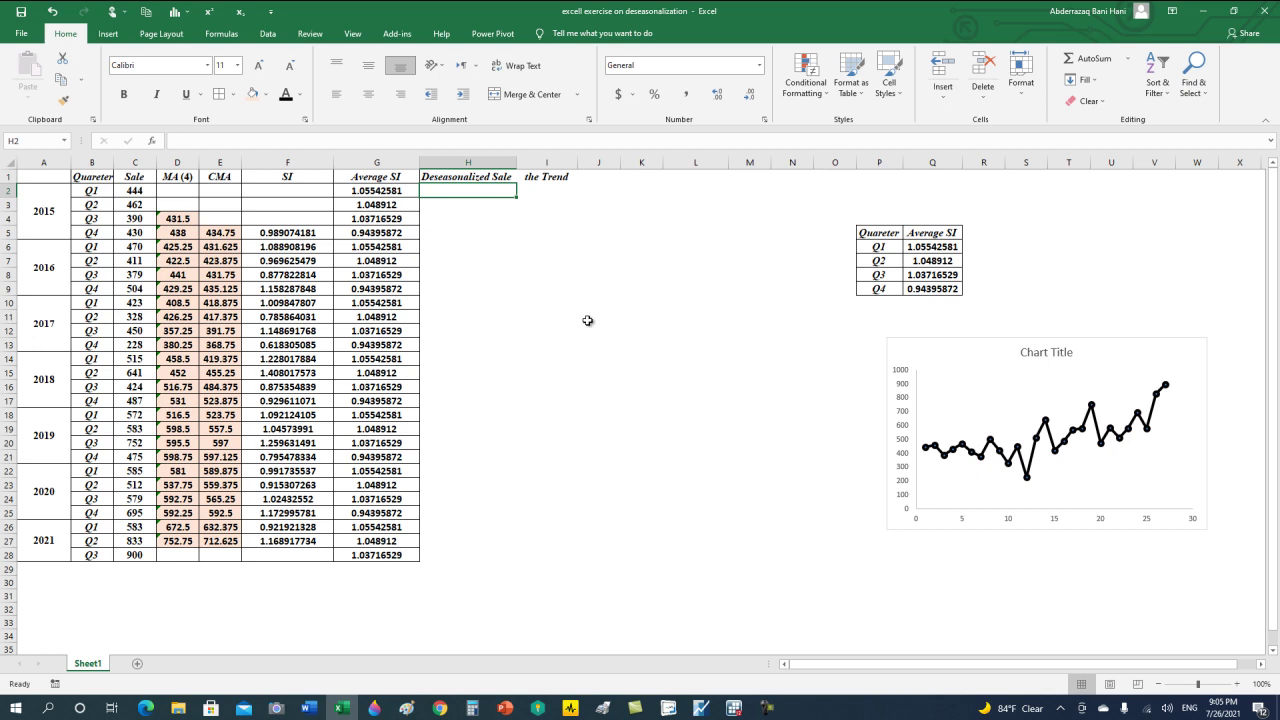
{"action": "type", "text": "="}
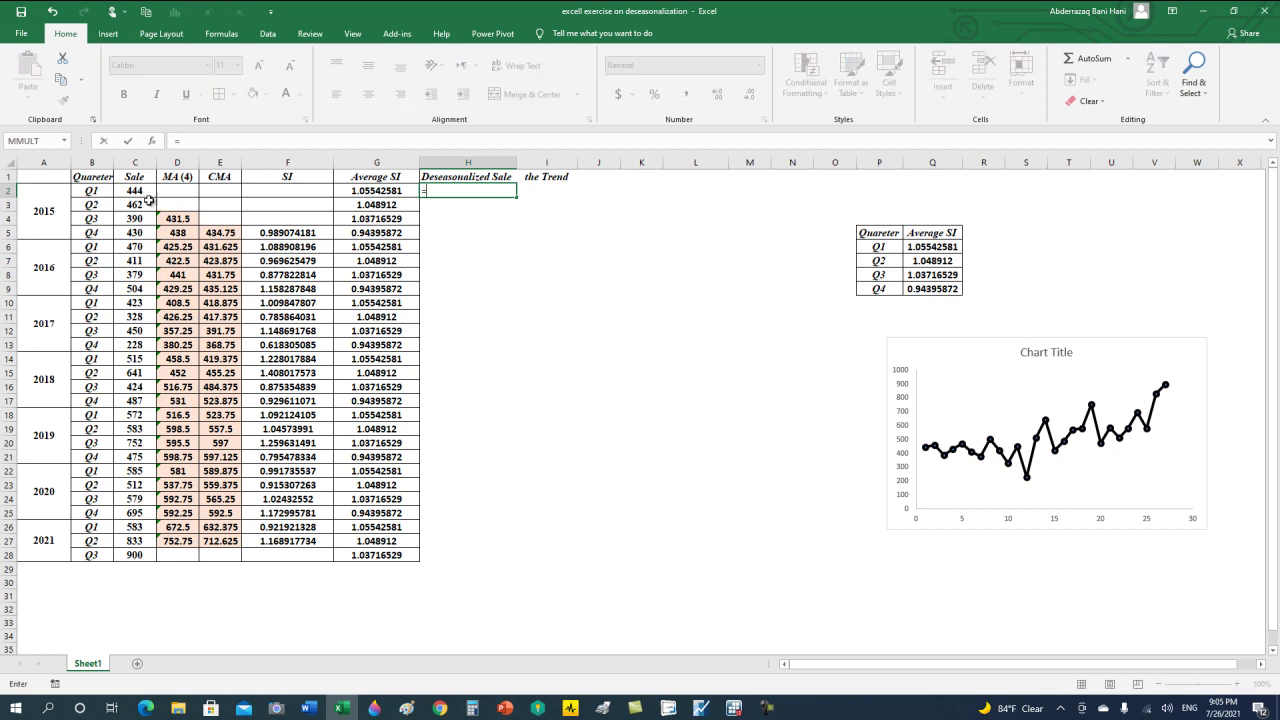
{"action": "left_click", "coordinate": [145, 190]}
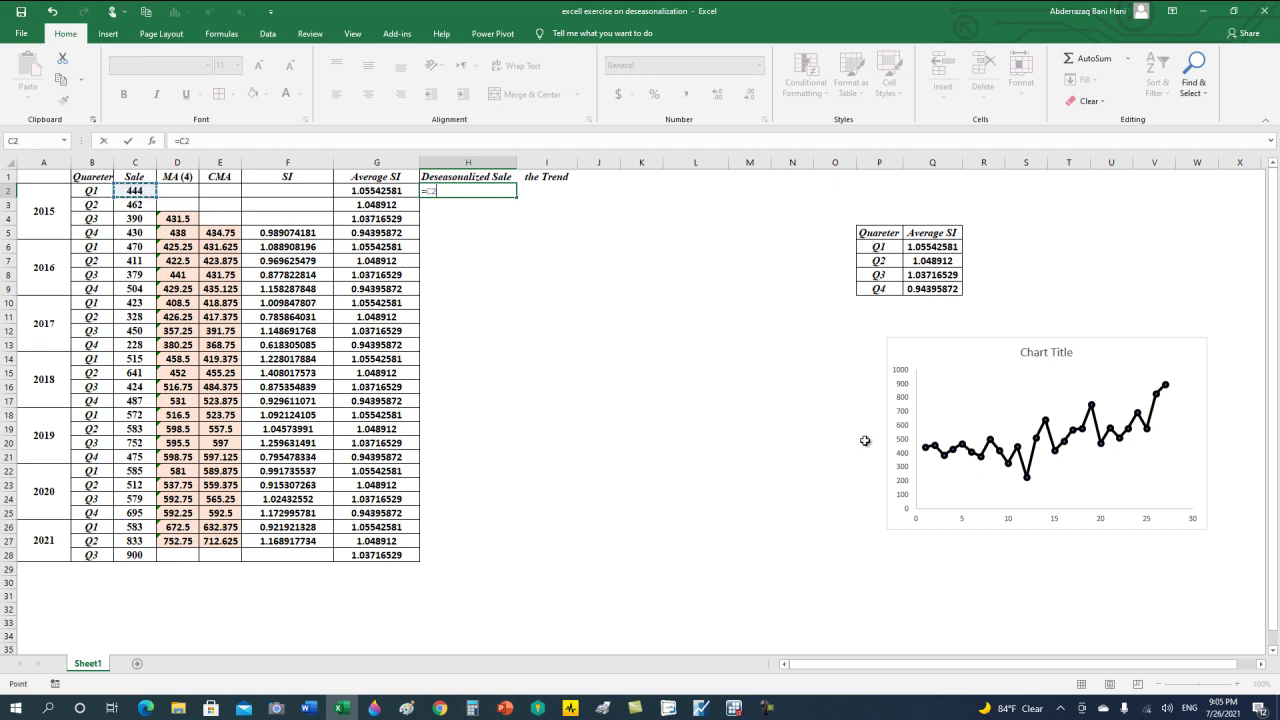
{"action": "type", "text": "/"}
{"action": "left_click", "coordinate": [400, 191]}
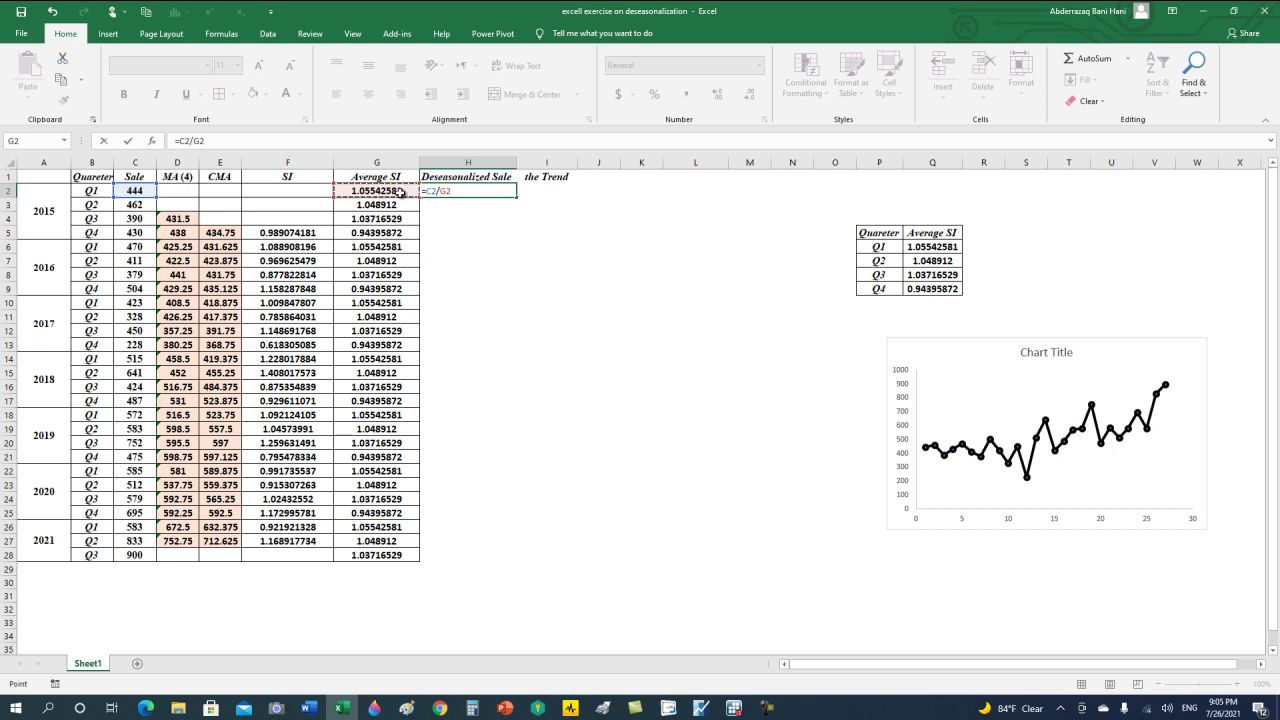
{"action": "key", "text": "Return"}
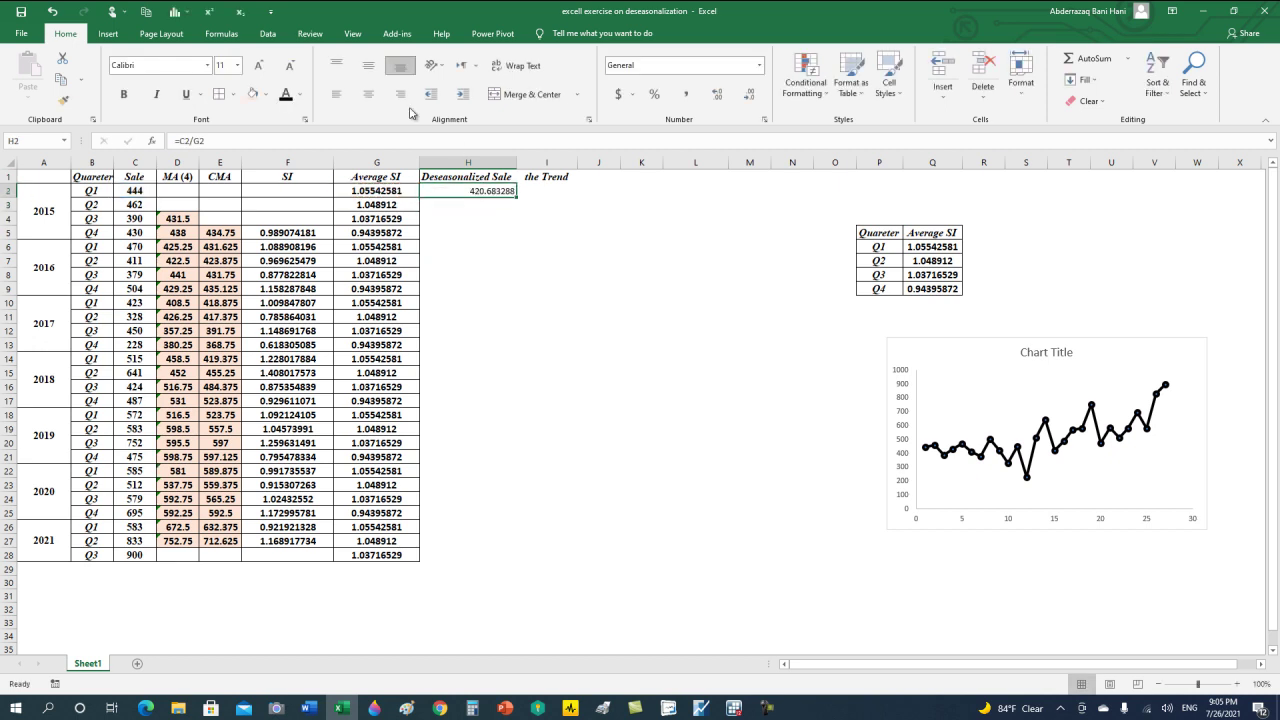
- Center H2 horizontally and vertically, with bold 12 pt font
{"action": "left_click", "coordinate": [368, 94]}
{"action": "left_click", "coordinate": [368, 65]}
{"action": "left_click", "coordinate": [258, 66]}
{"action": "left_click", "coordinate": [124, 94]}
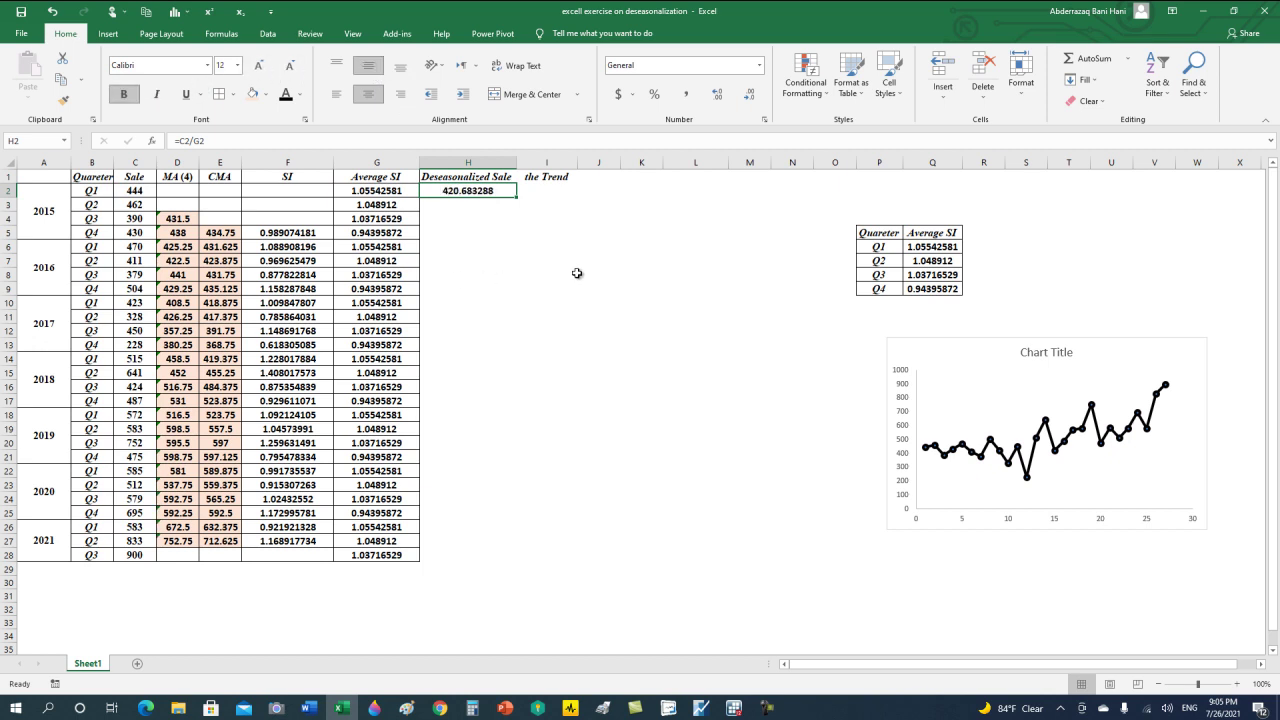
- Copy the H2 formula down H3:H28 for every remaining quarter
{"action": "key", "text": "ctrl+c"}
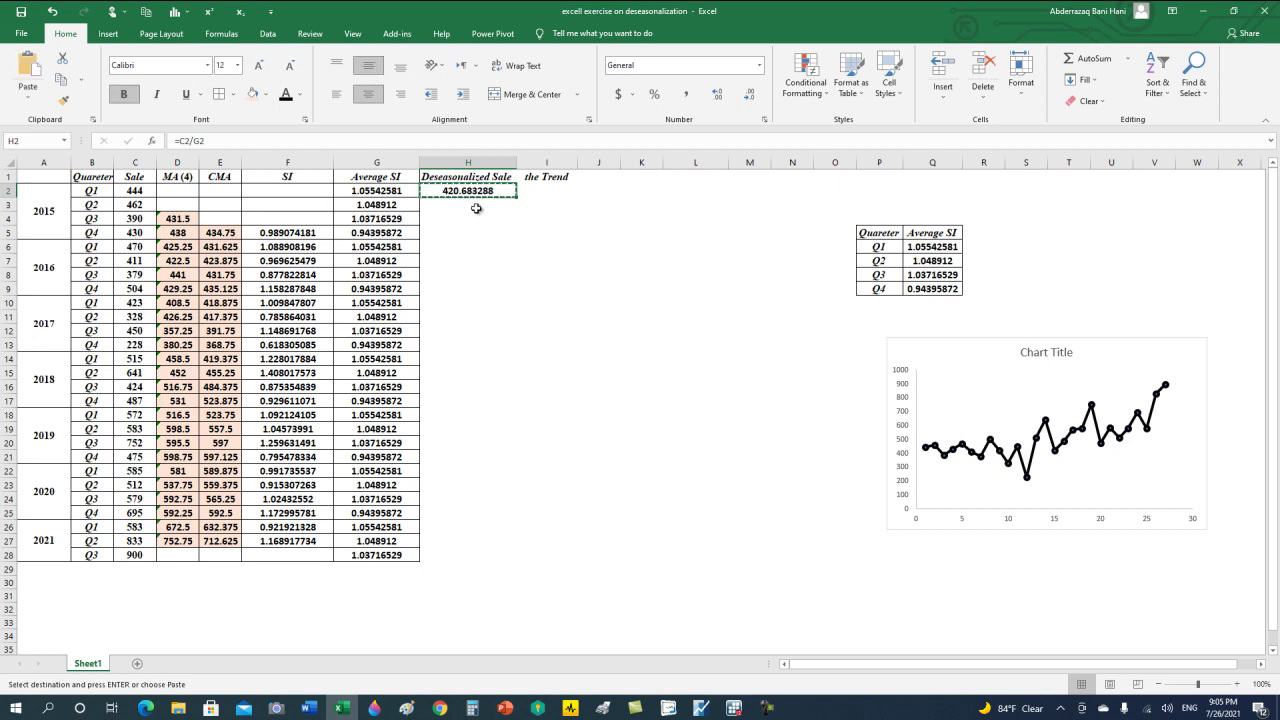
{"action": "left_click_drag", "start_coordinate": [474, 204], "coordinate": [478, 551]}
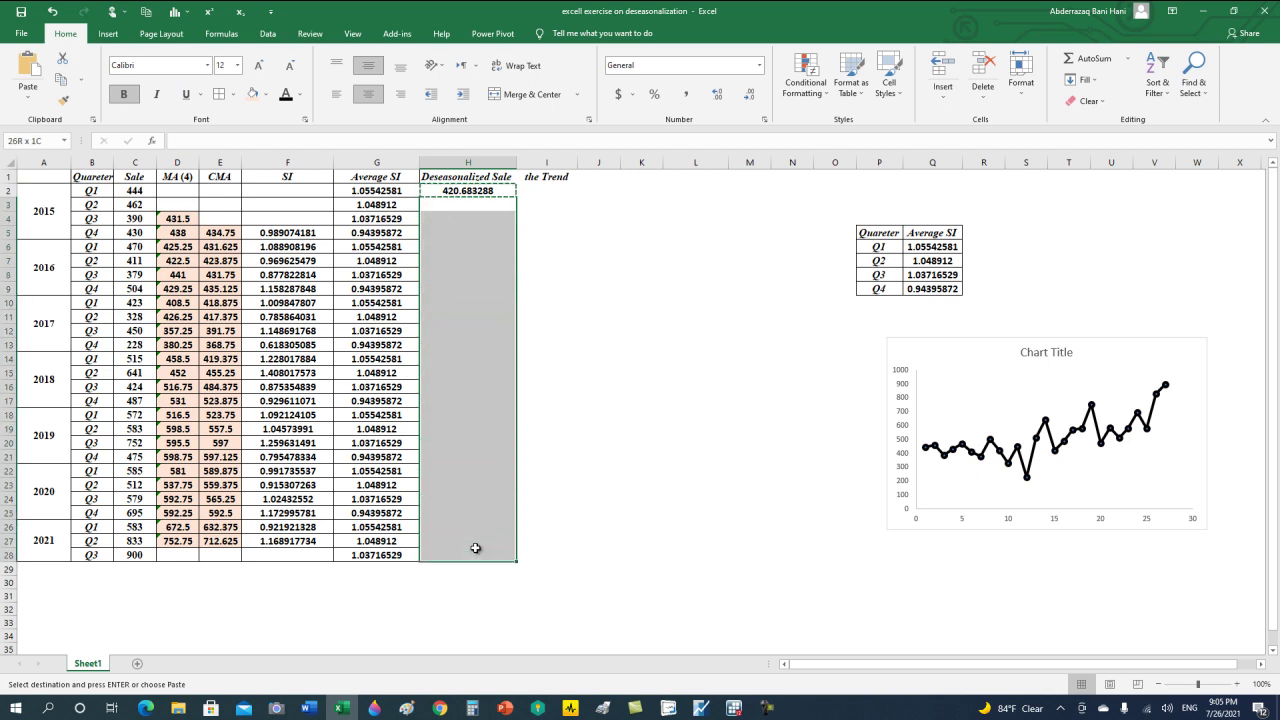
{"action": "key", "text": "ctrl+v"}
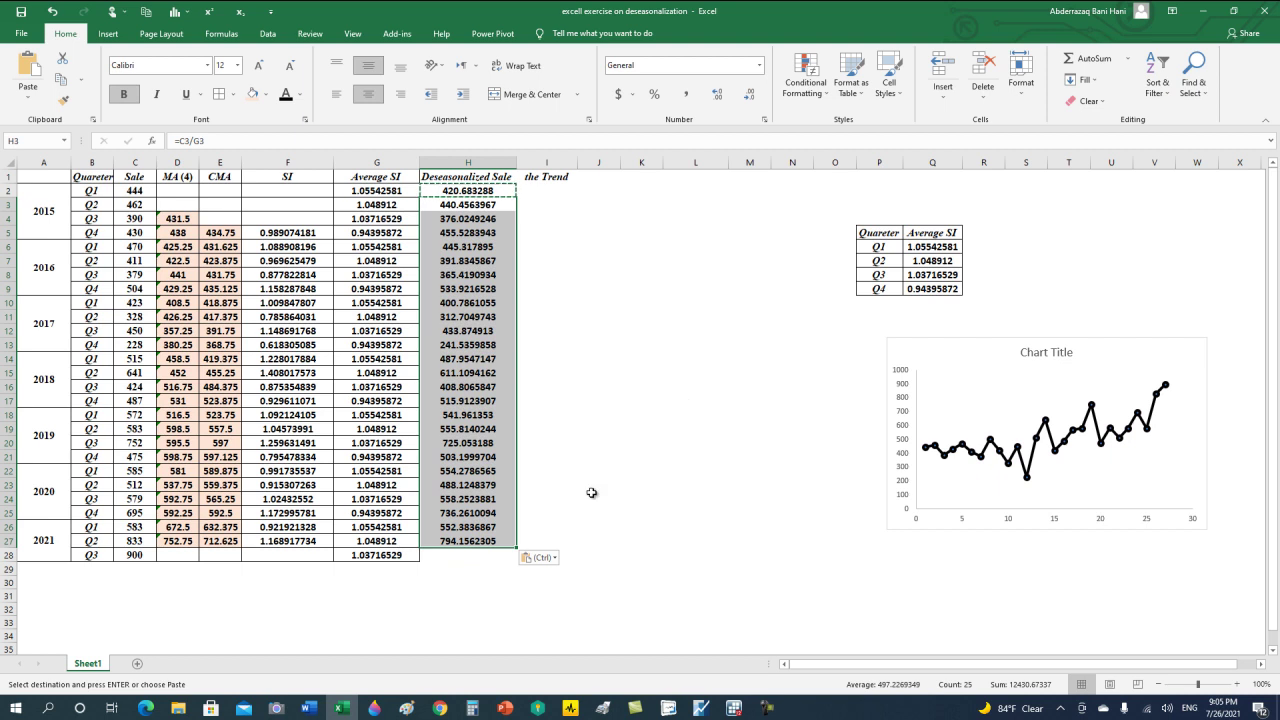
{"action": "left_click", "coordinate": [459, 557]}
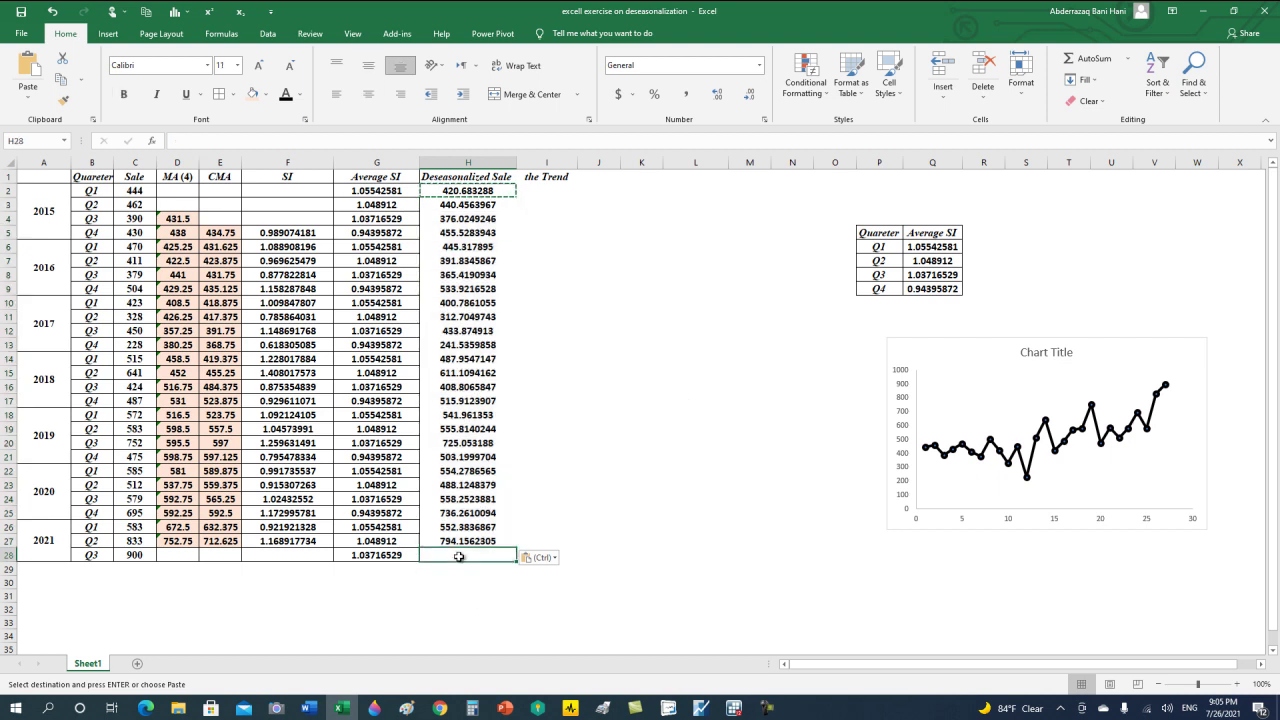
{"action": "key", "text": "ctrl+v"}
{"action": "left_click", "coordinate": [638, 514]}
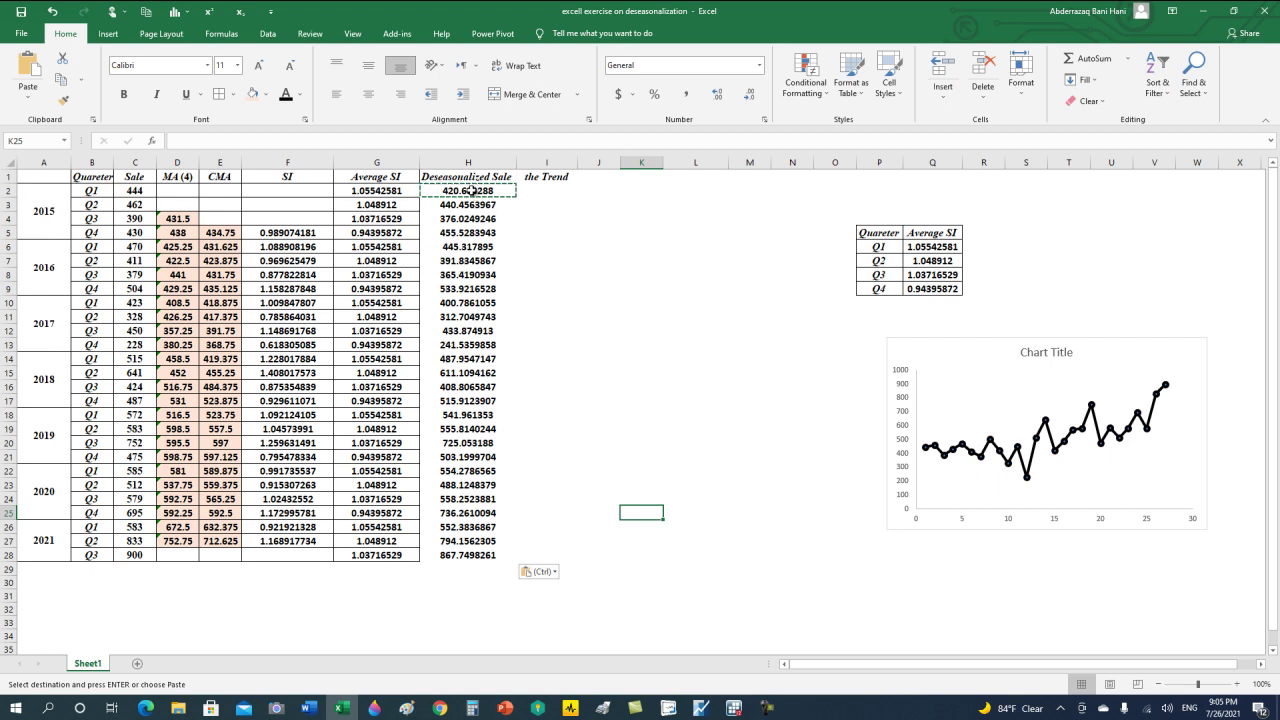
{"action": "left_click_drag", "start_coordinate": [471, 190], "coordinate": [452, 553]}
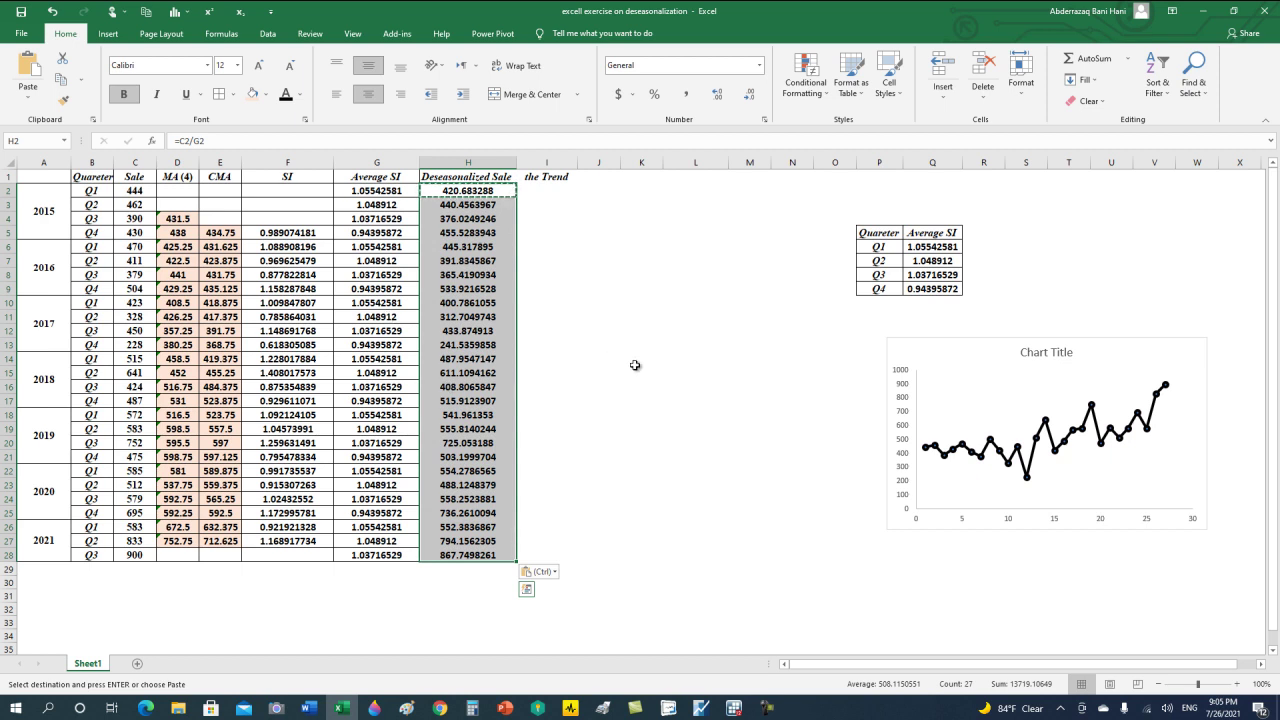
{"action": "left_click", "coordinate": [110, 34]}
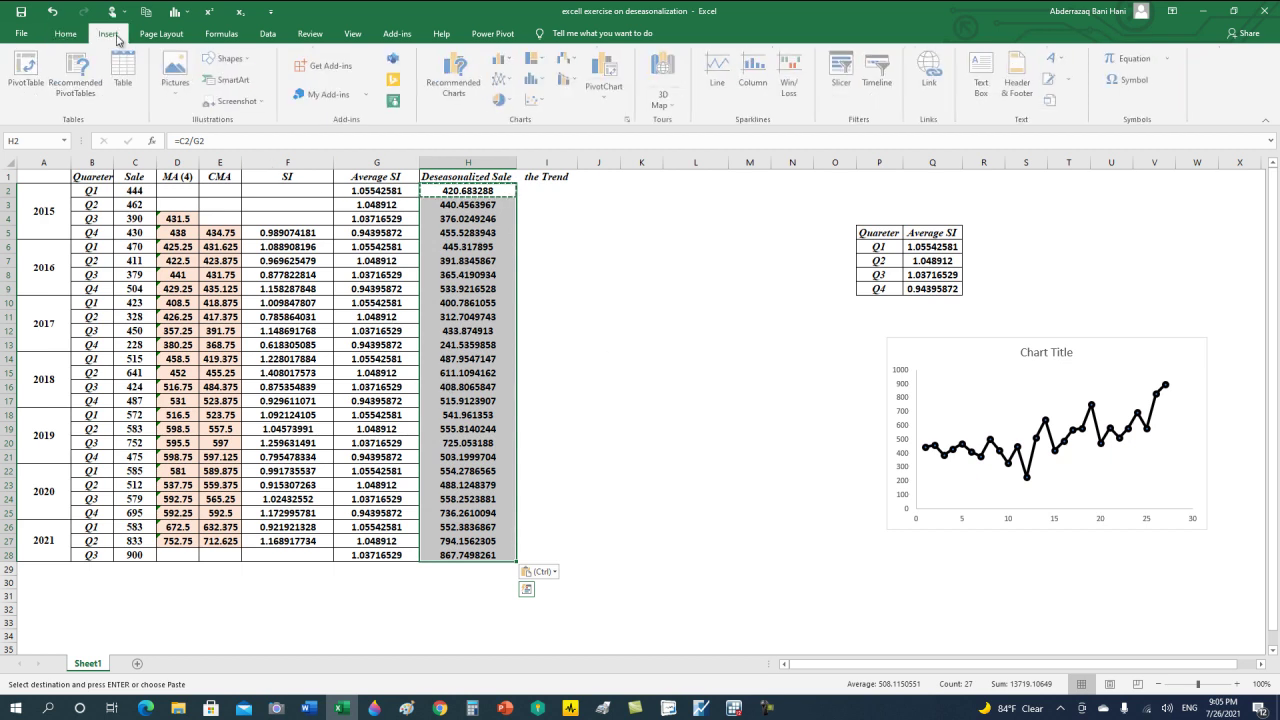
{"action": "left_click", "coordinate": [534, 102]}
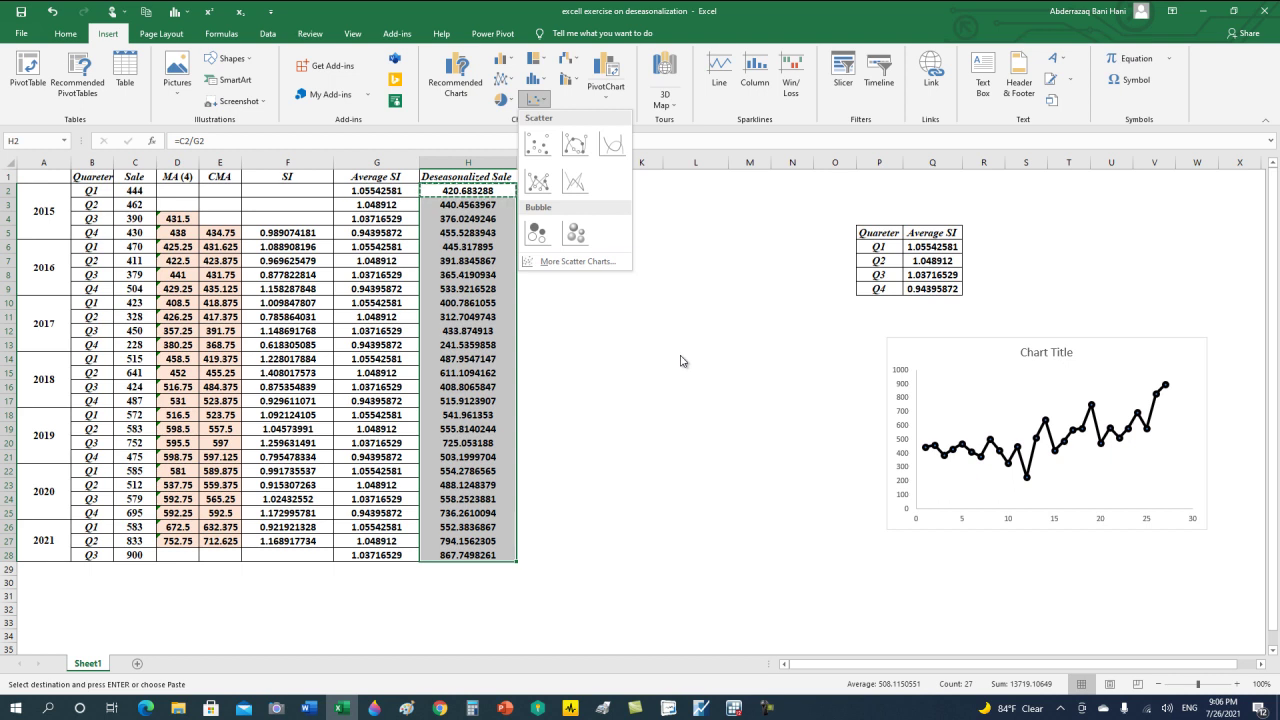
{"action": "left_click", "coordinate": [665, 310]}
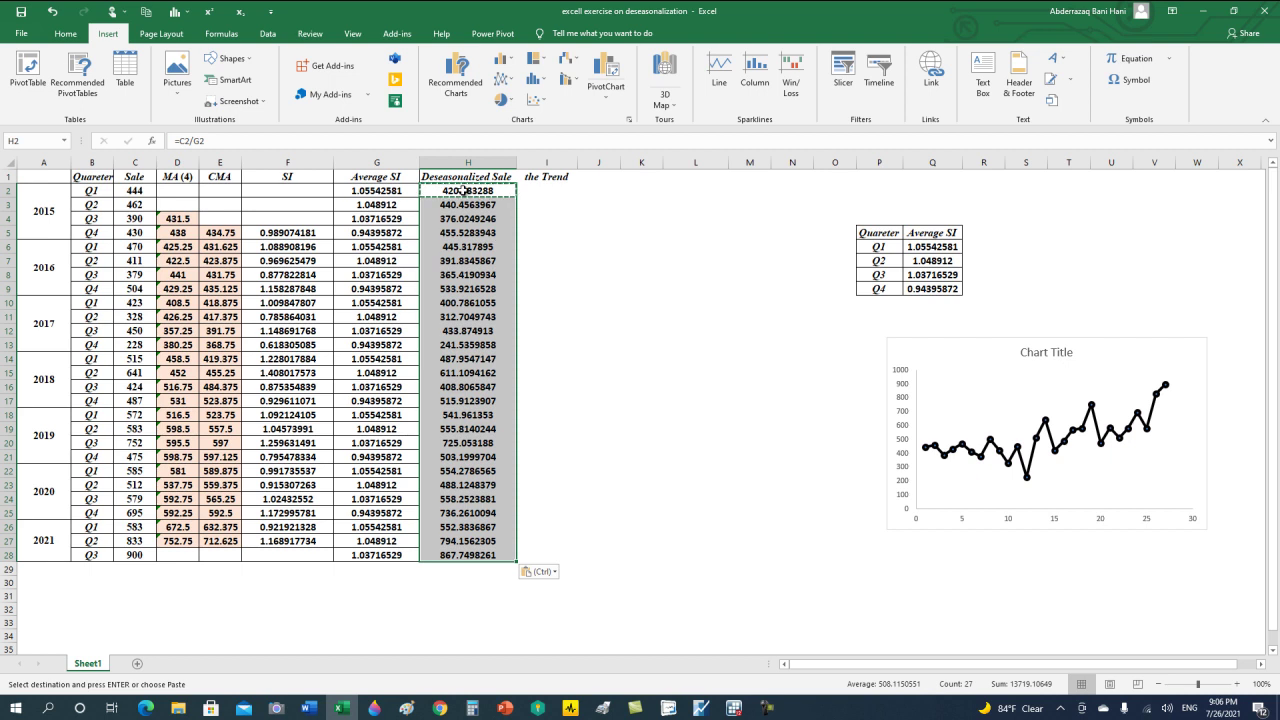
{"action": "left_click", "coordinate": [402, 190]}
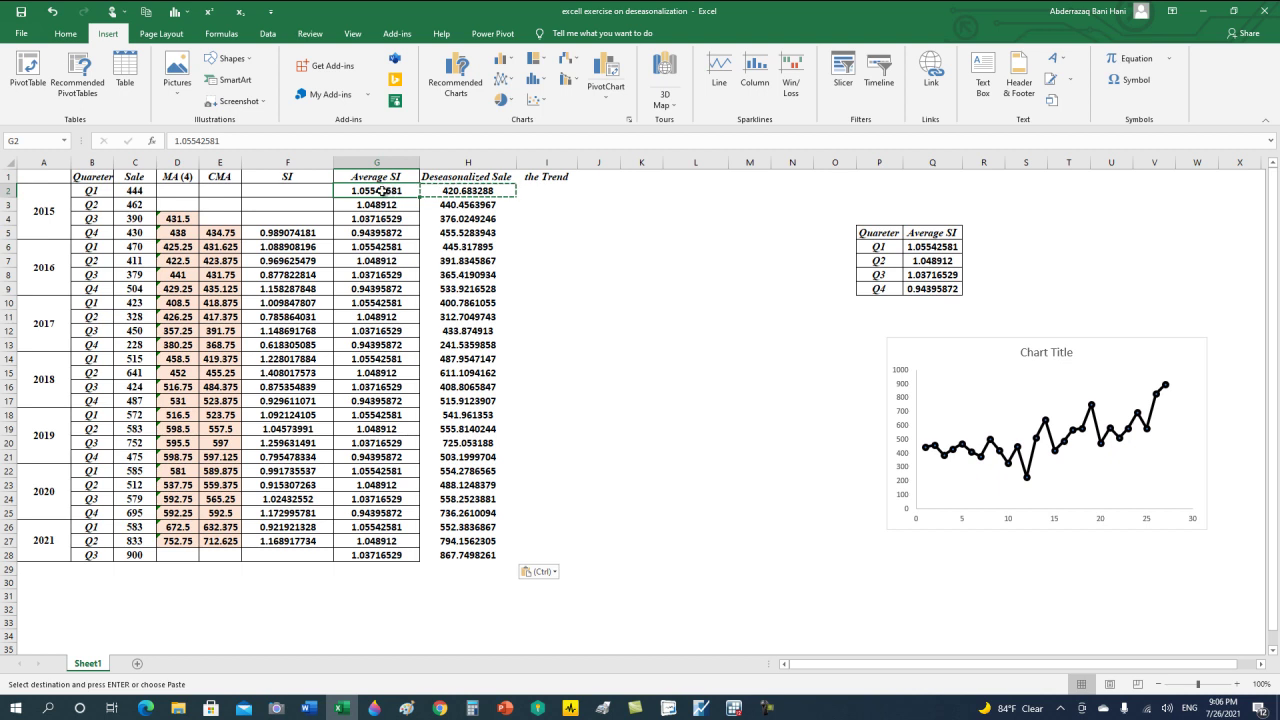
{"action": "left_click", "coordinate": [137, 192]}
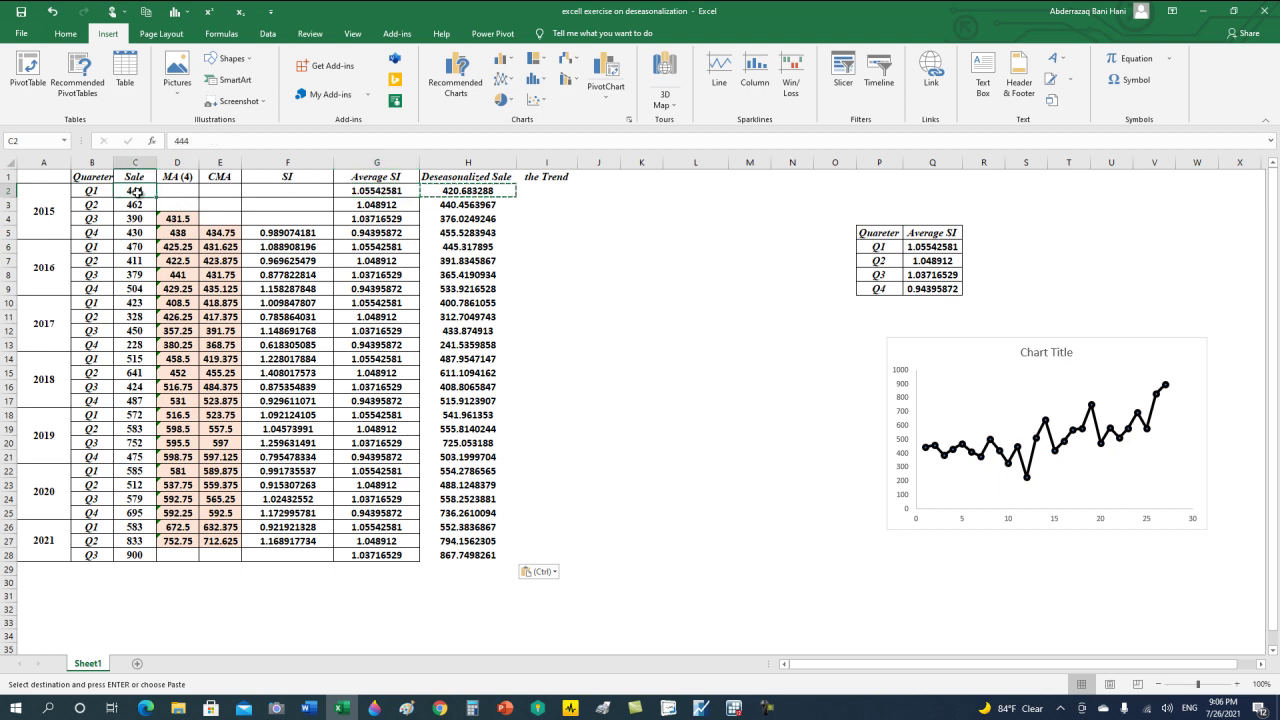
{"action": "left_click", "coordinate": [480, 192]}
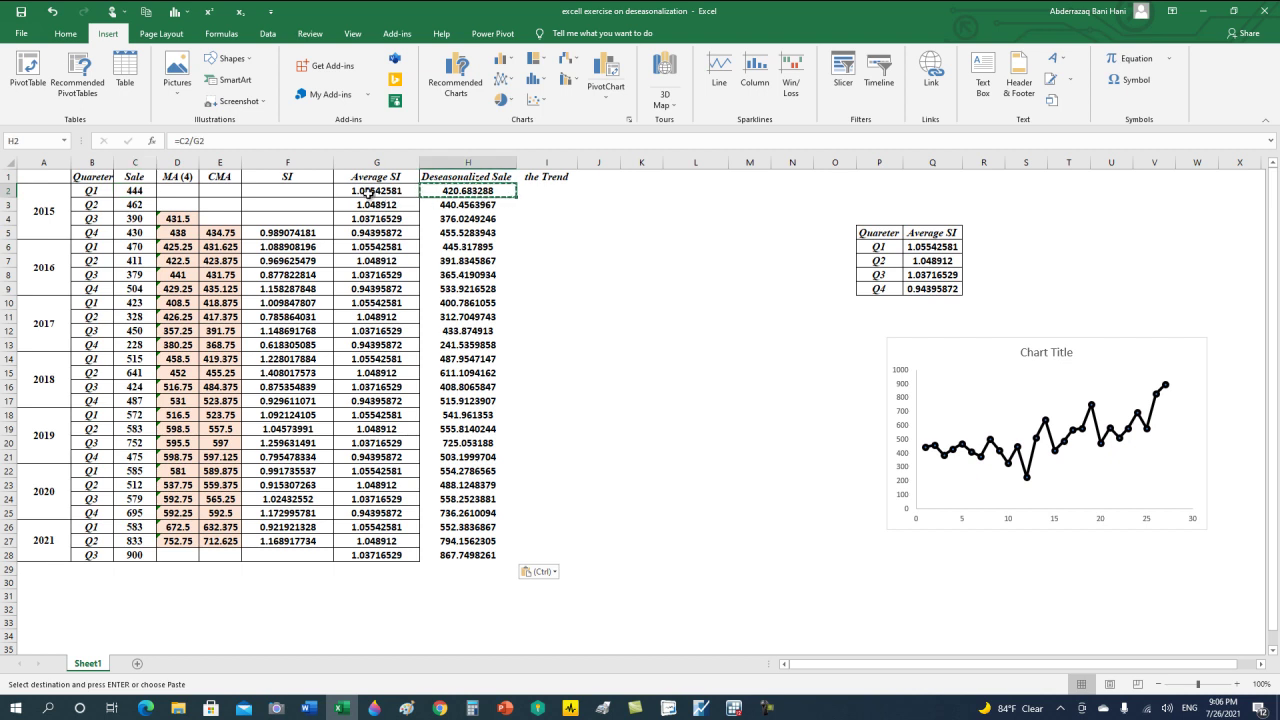
{"action": "left_click", "coordinate": [368, 192]}
{"action": "left_click", "coordinate": [146, 191]}
{"action": "left_click", "coordinate": [446, 191]}
{"action": "left_click", "coordinate": [383, 345]}
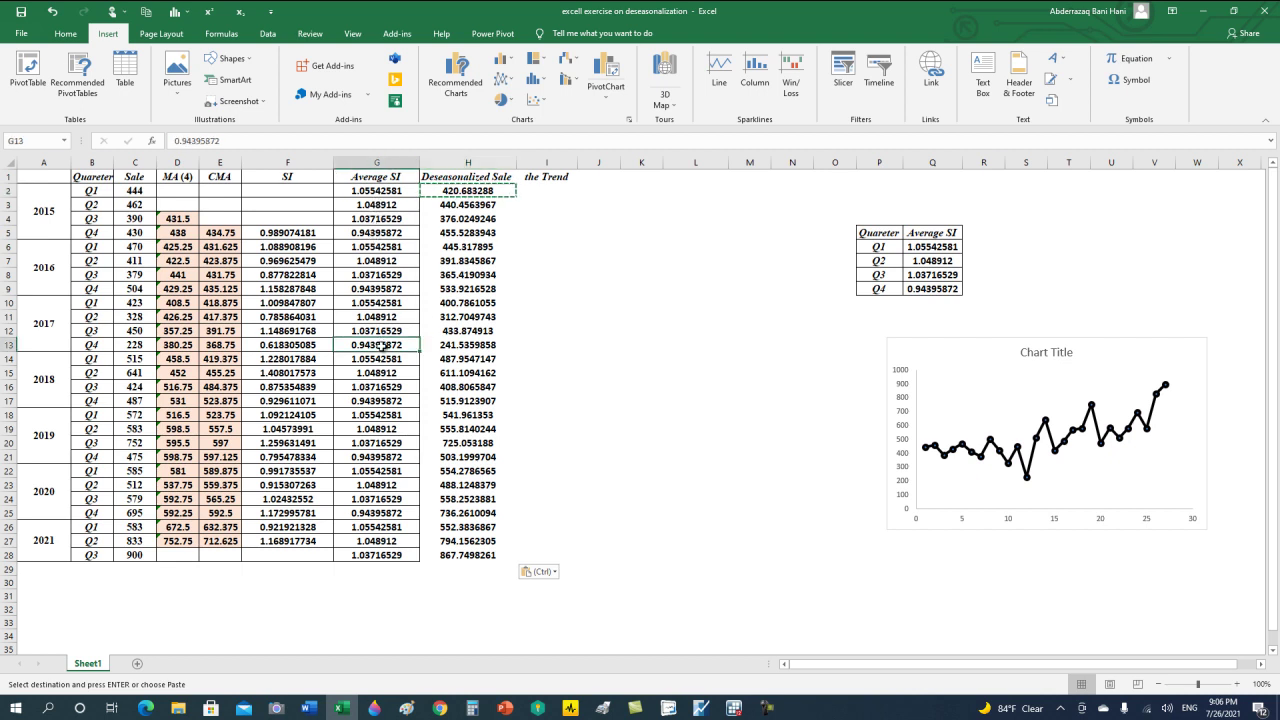
{"action": "left_click", "coordinate": [449, 347]}
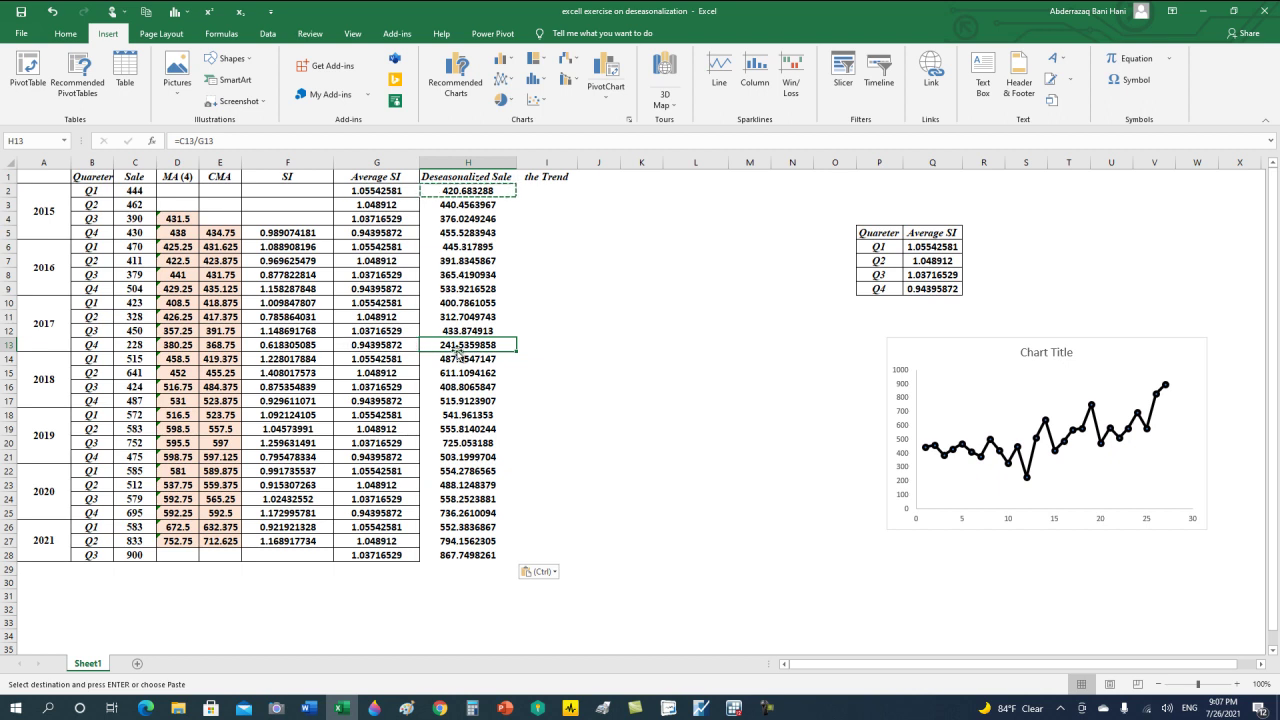
{"action": "left_click", "coordinate": [140, 346]}
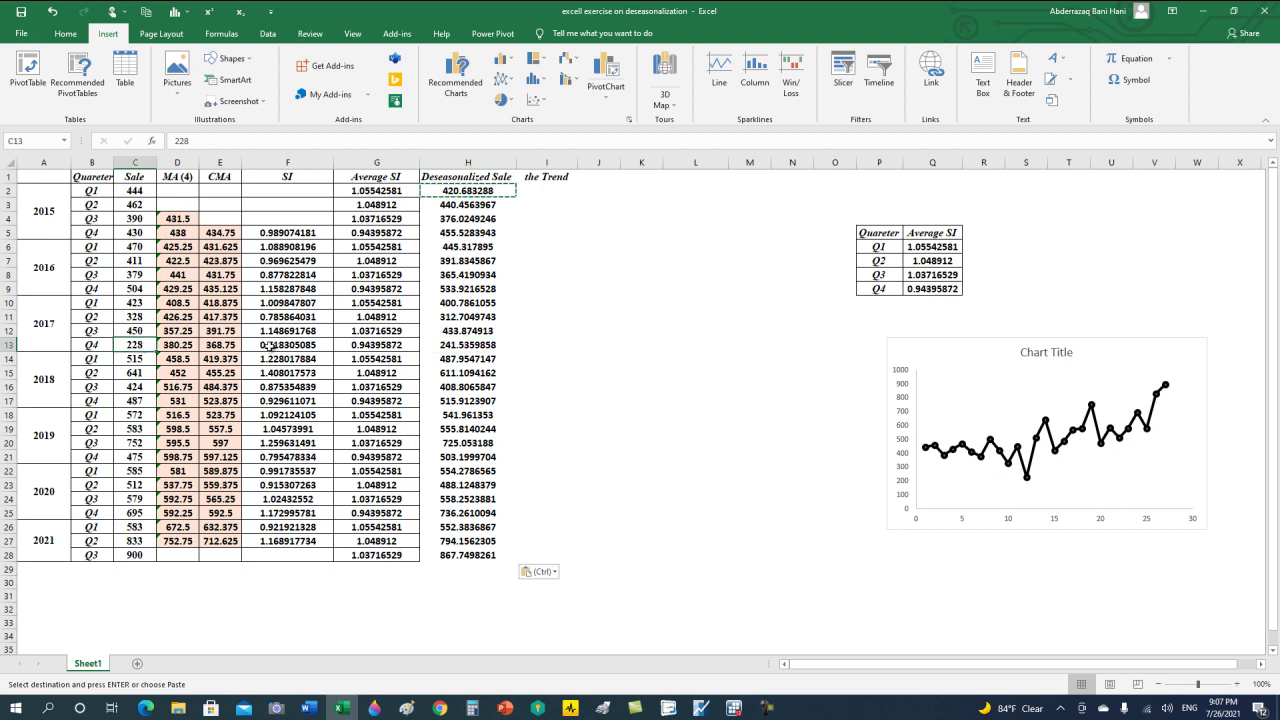
{"action": "left_click", "coordinate": [461, 341]}
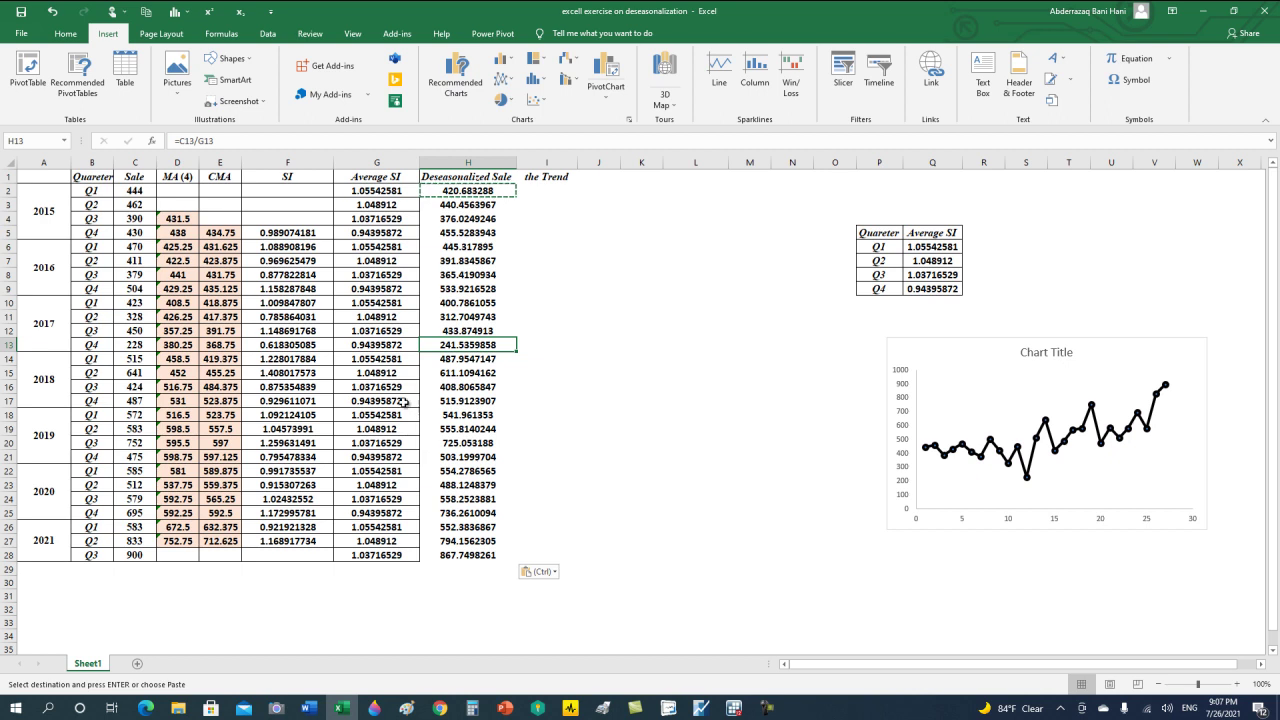
{"action": "left_click", "coordinate": [472, 402]}
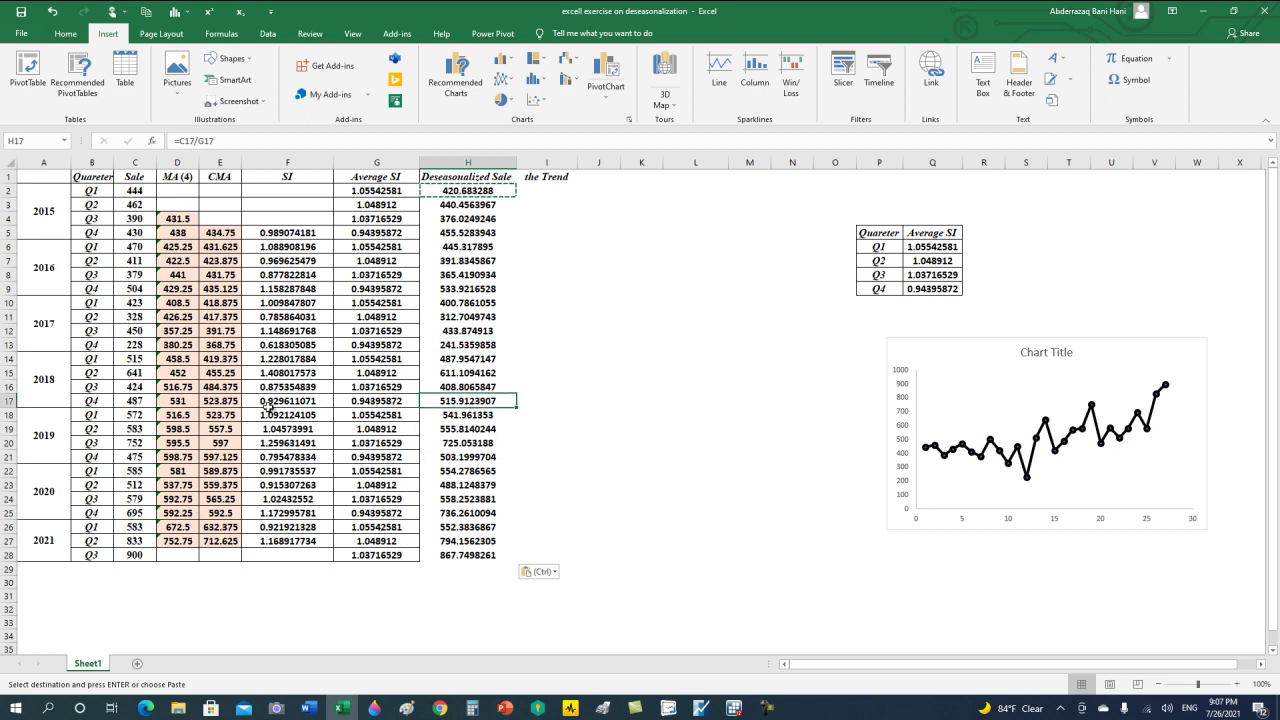
{"action": "left_click", "coordinate": [181, 401]}
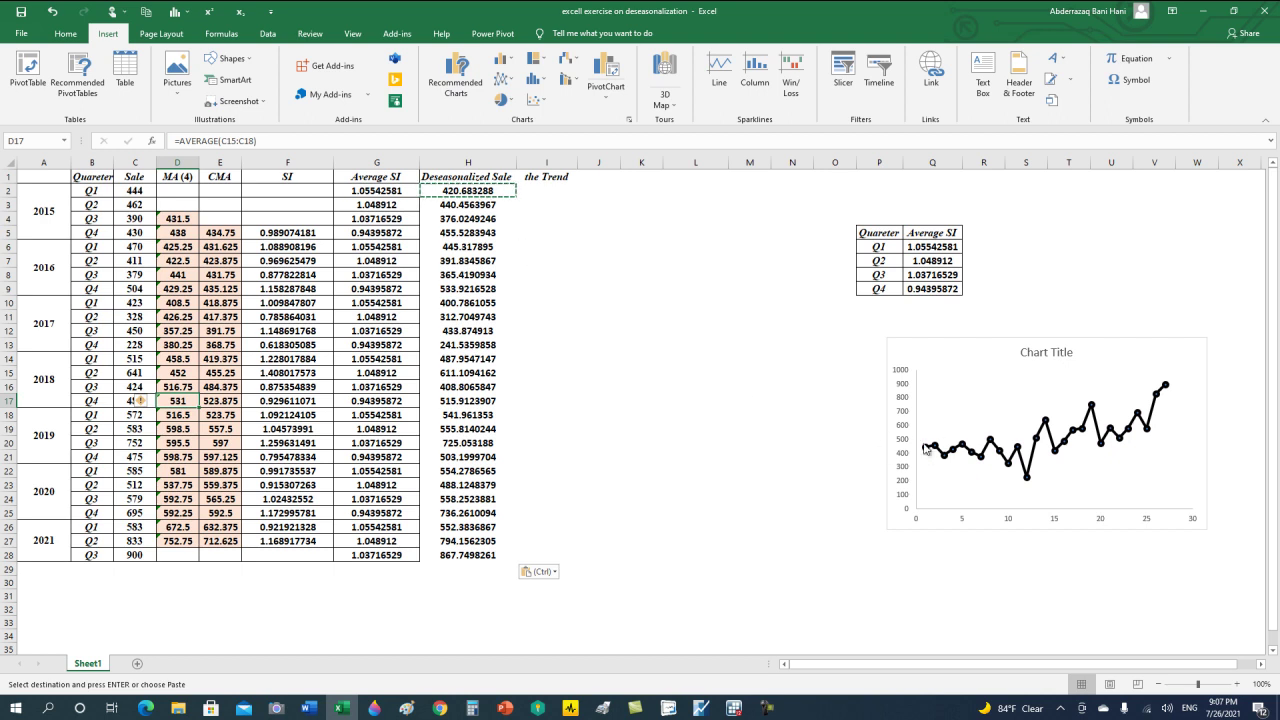
{"action": "left_click", "coordinate": [958, 400]}
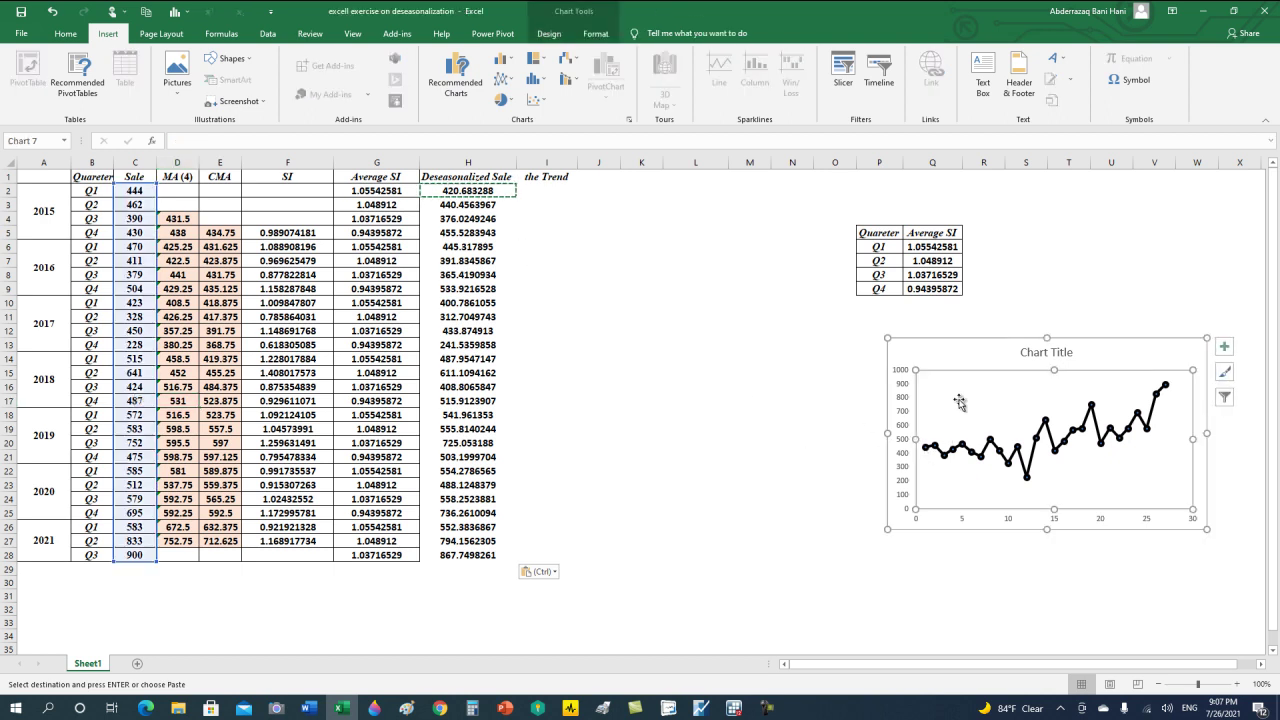
{"action": "left_click", "coordinate": [766, 454]}
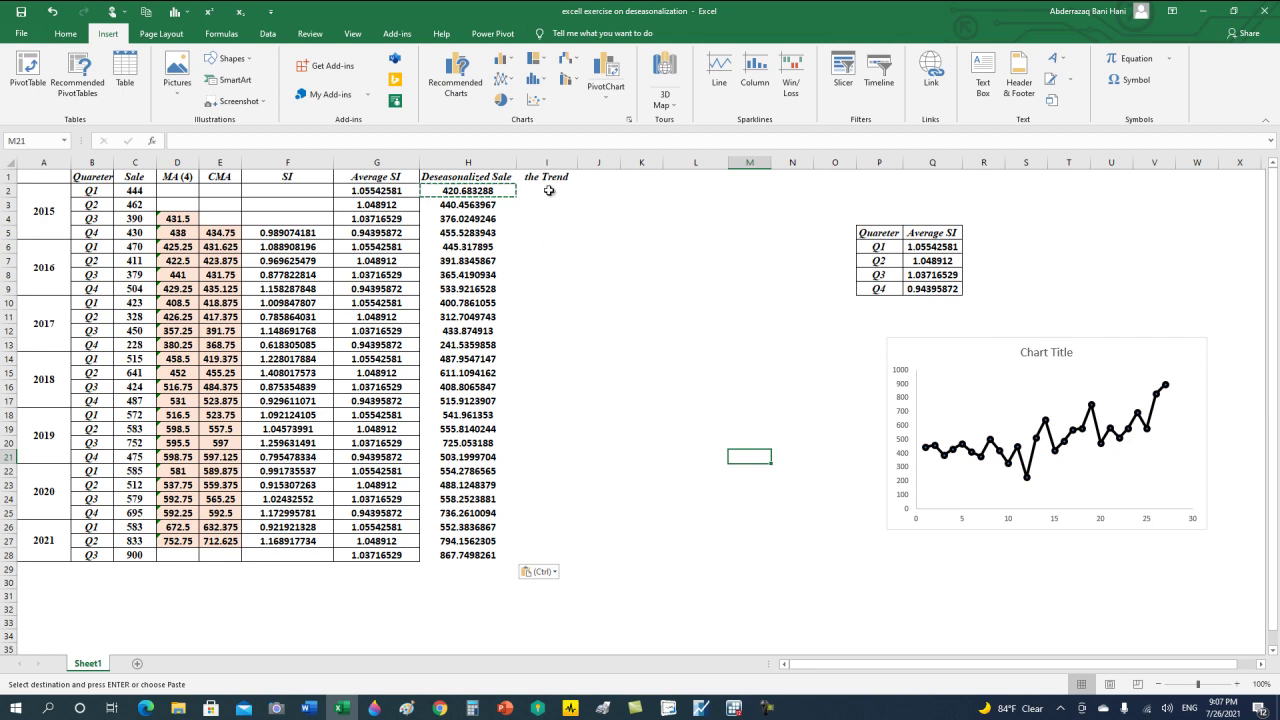
{"action": "left_click", "coordinate": [549, 190]}
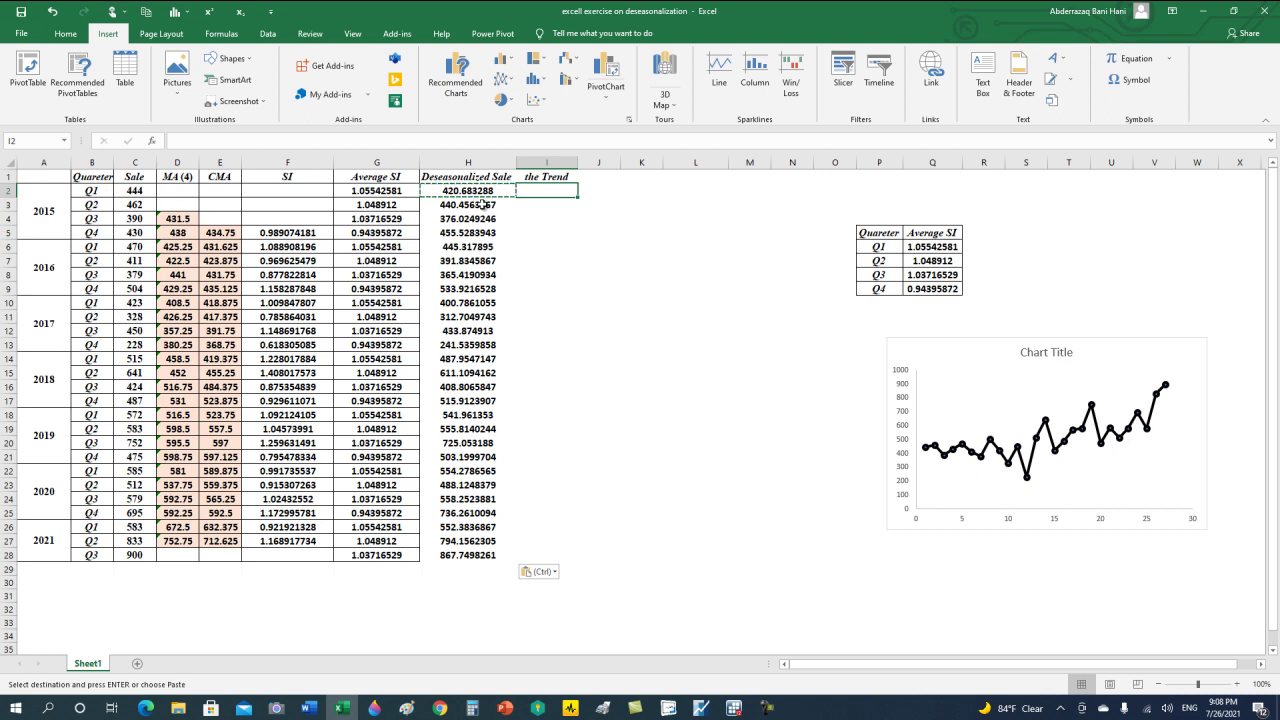
{"action": "left_click_drag", "start_coordinate": [471, 177], "coordinate": [459, 554]}
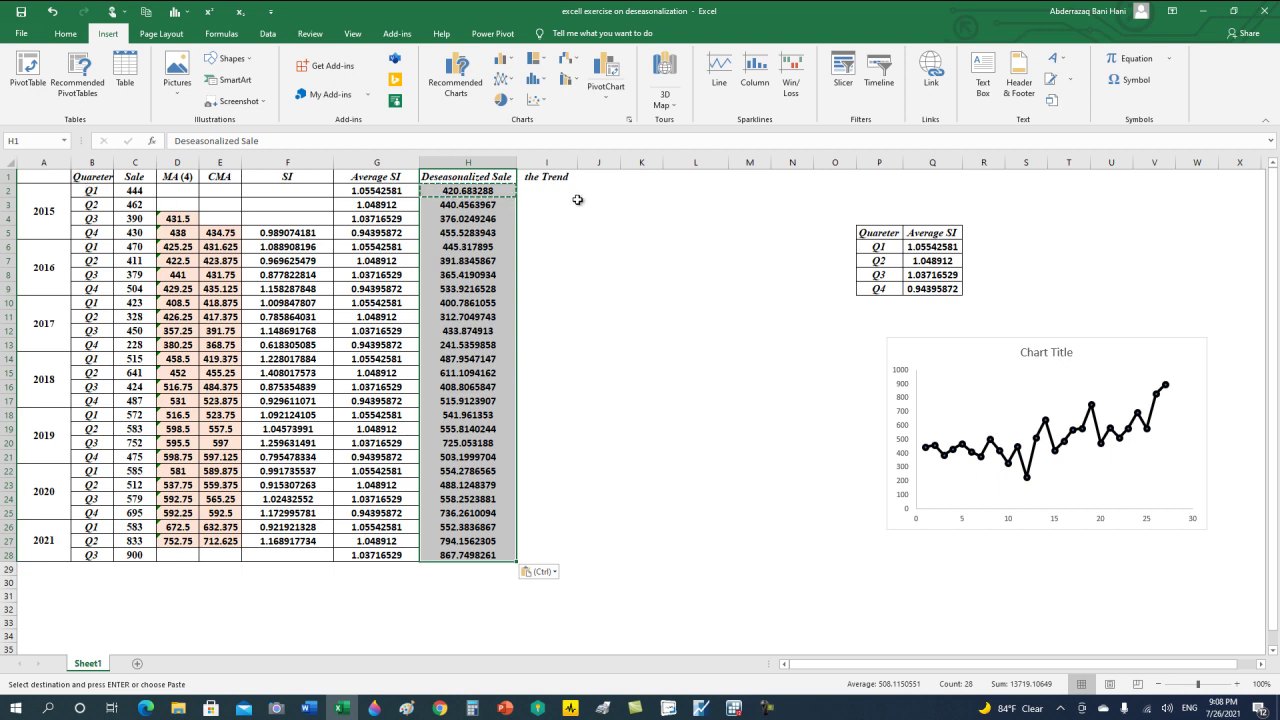
- Enter the header t in J1, centered, 12 pt, bold and italic
{"action": "left_click", "coordinate": [601, 176]}
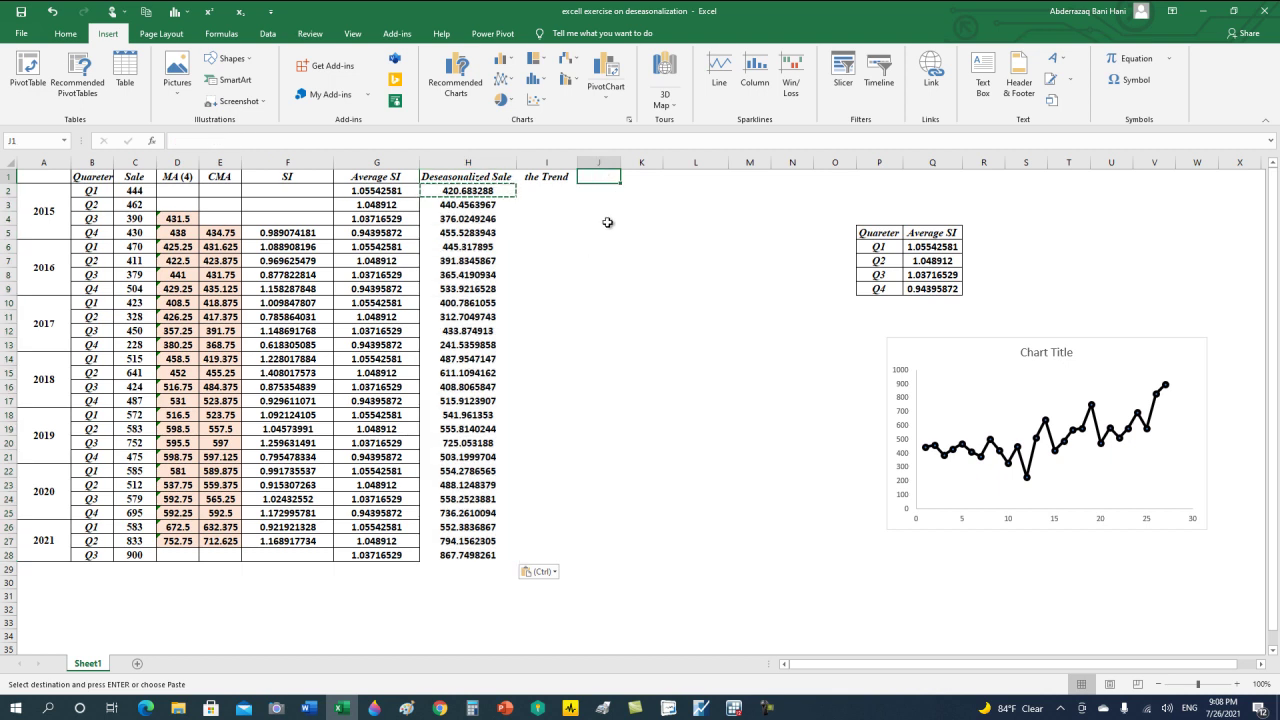
{"action": "type", "text": "t"}
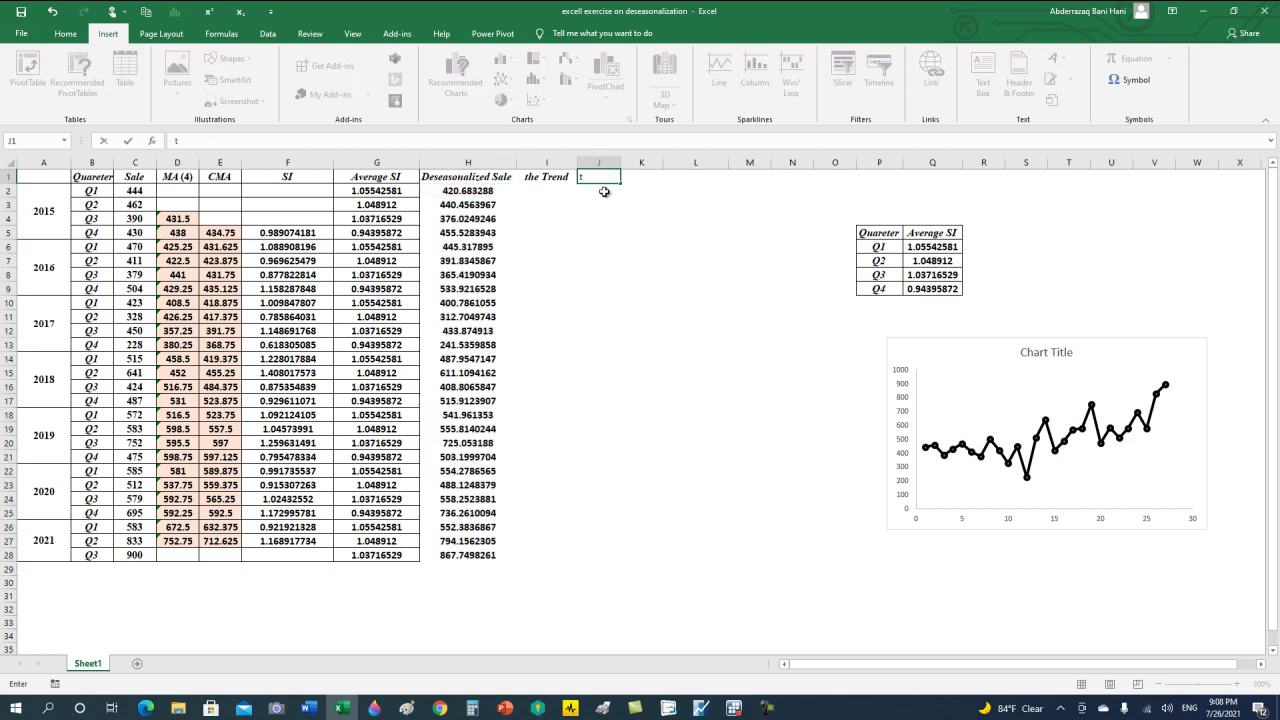
{"action": "key", "text": "Return"}
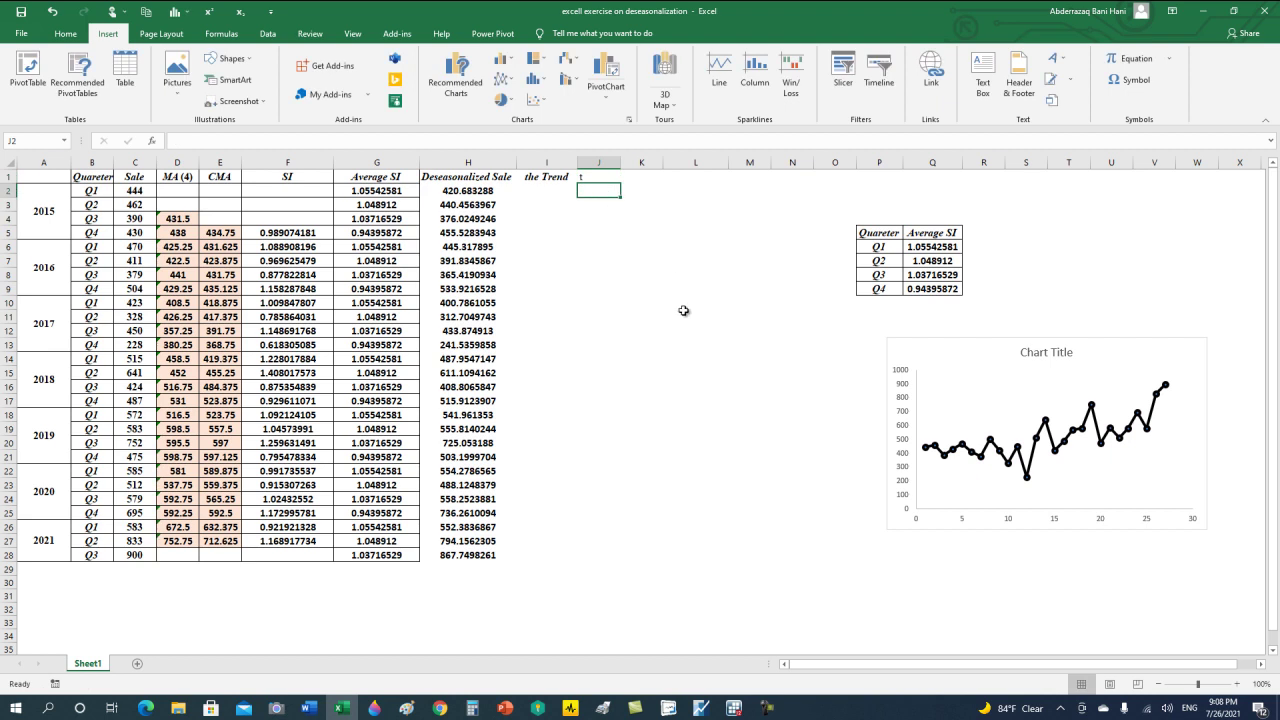
{"action": "type", "text": "1"}
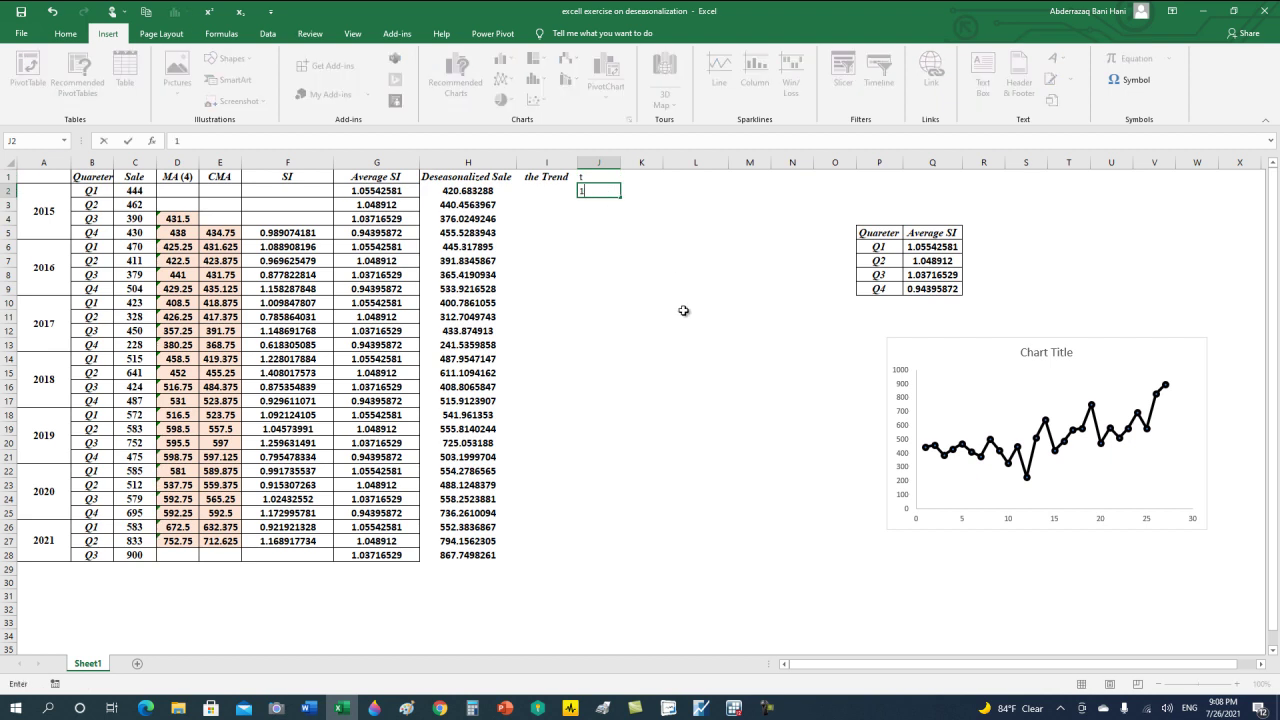
{"action": "left_click", "coordinate": [600, 180]}
{"action": "left_click", "coordinate": [65, 33]}
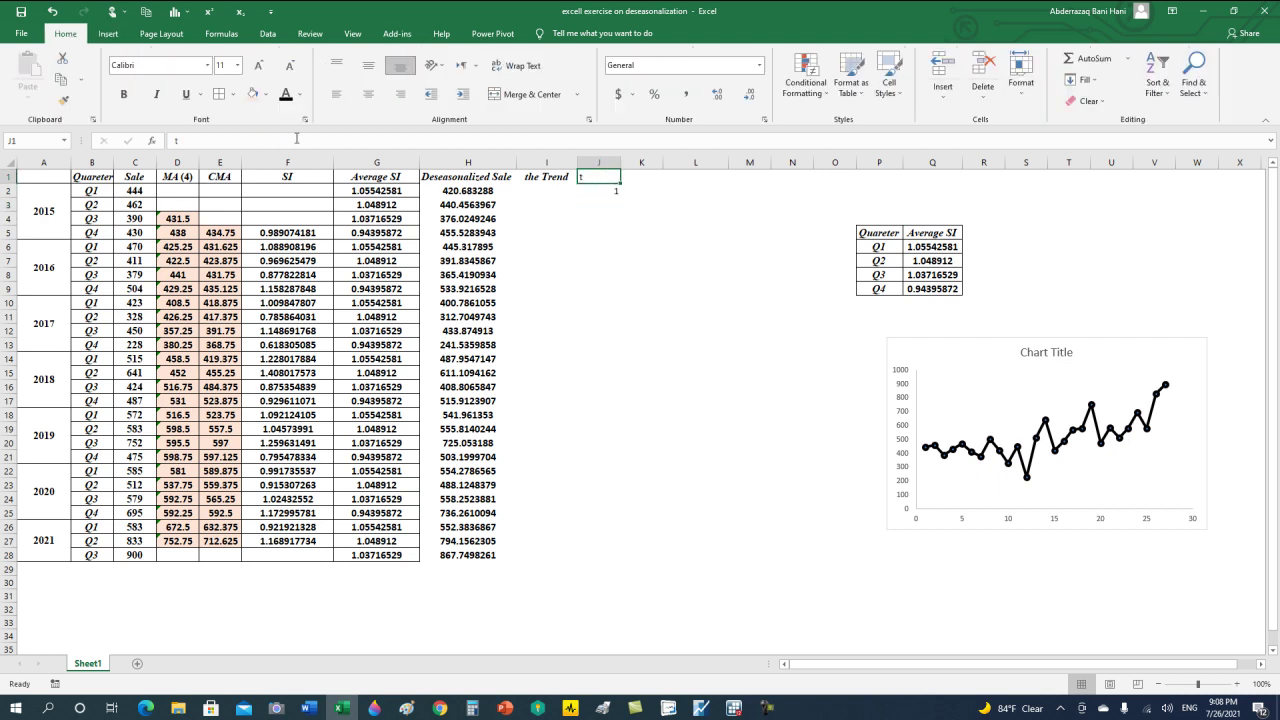
{"action": "left_click", "coordinate": [368, 94]}
{"action": "left_click", "coordinate": [368, 65]}
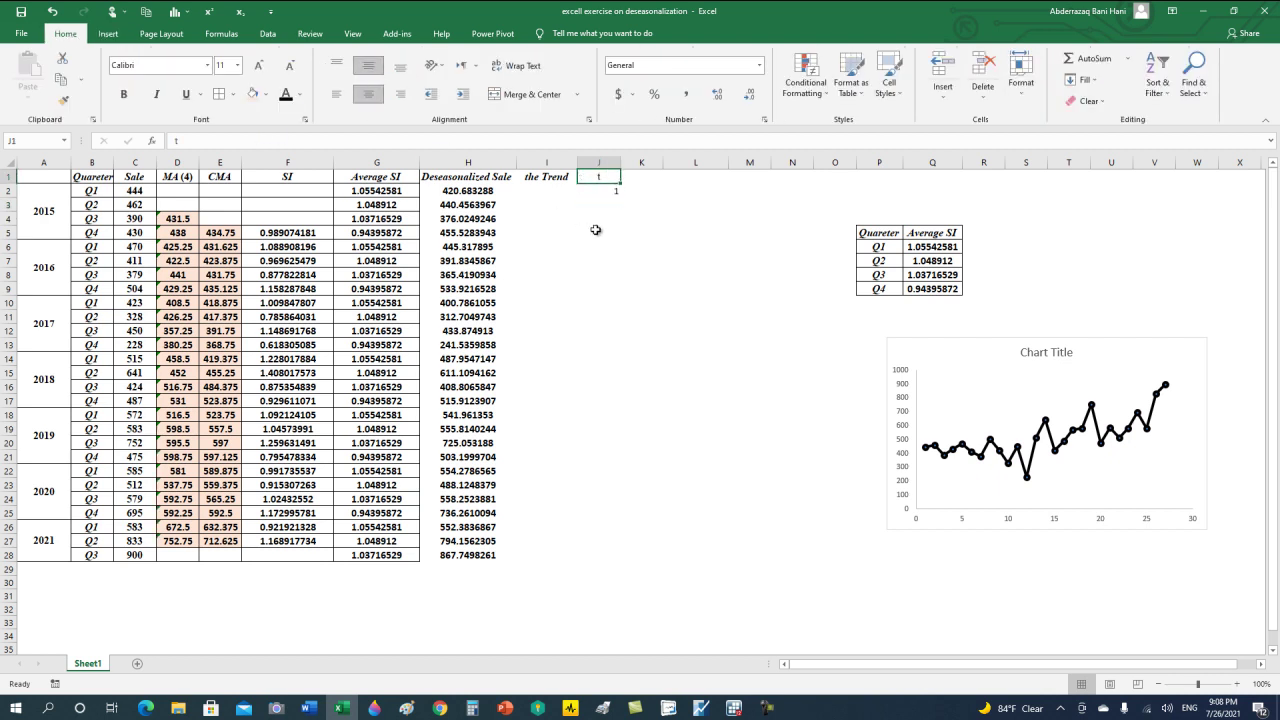
{"action": "left_click", "coordinate": [260, 65]}
{"action": "left_click", "coordinate": [124, 94]}
{"action": "left_click", "coordinate": [156, 94]}
- Center J2's value 1 in bold 12 pt and begin a formula in J3
{"action": "left_click", "coordinate": [600, 191]}
{"action": "left_click", "coordinate": [258, 65]}
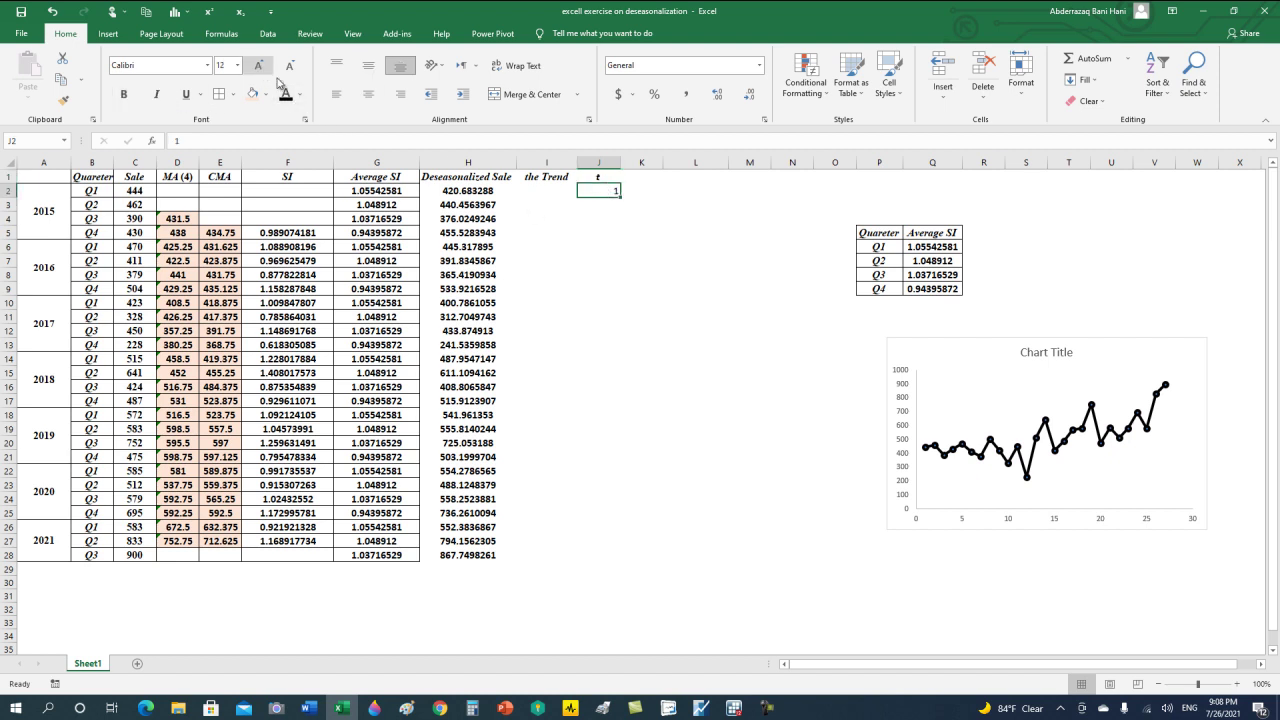
{"action": "left_click", "coordinate": [368, 94]}
{"action": "left_click", "coordinate": [368, 65]}
{"action": "left_click", "coordinate": [124, 94]}
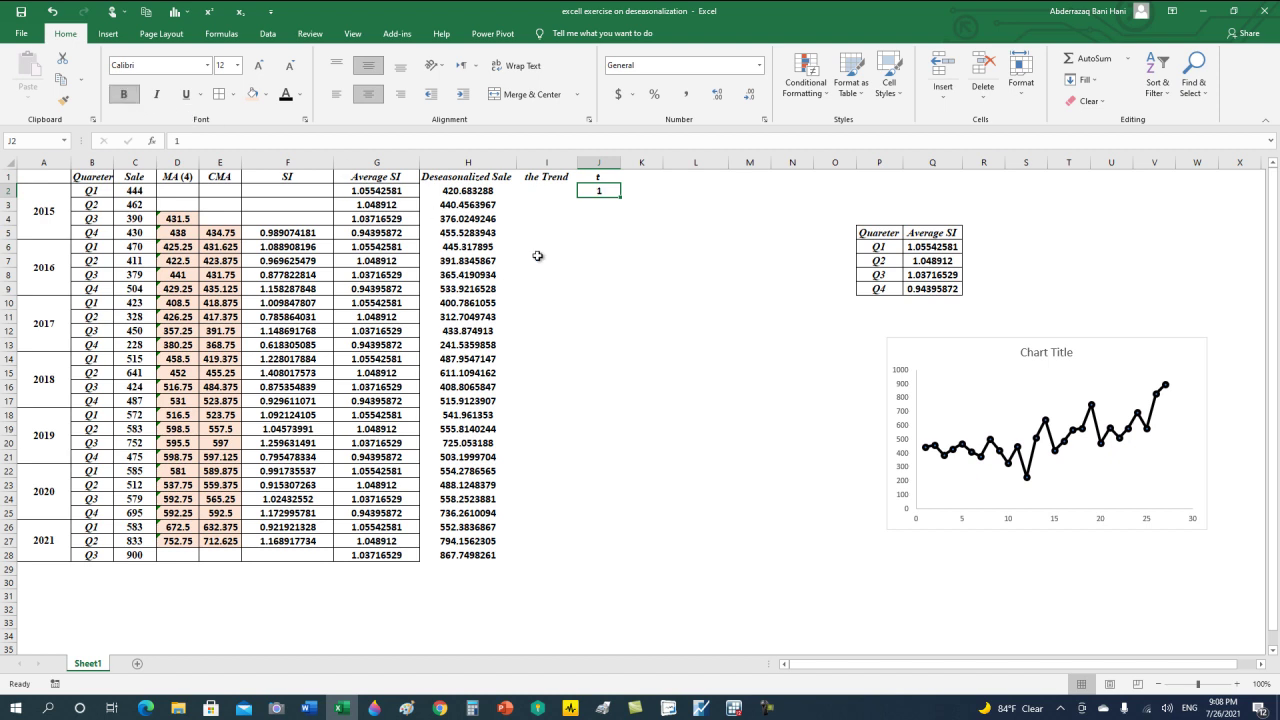
{"action": "left_click", "coordinate": [598, 205]}
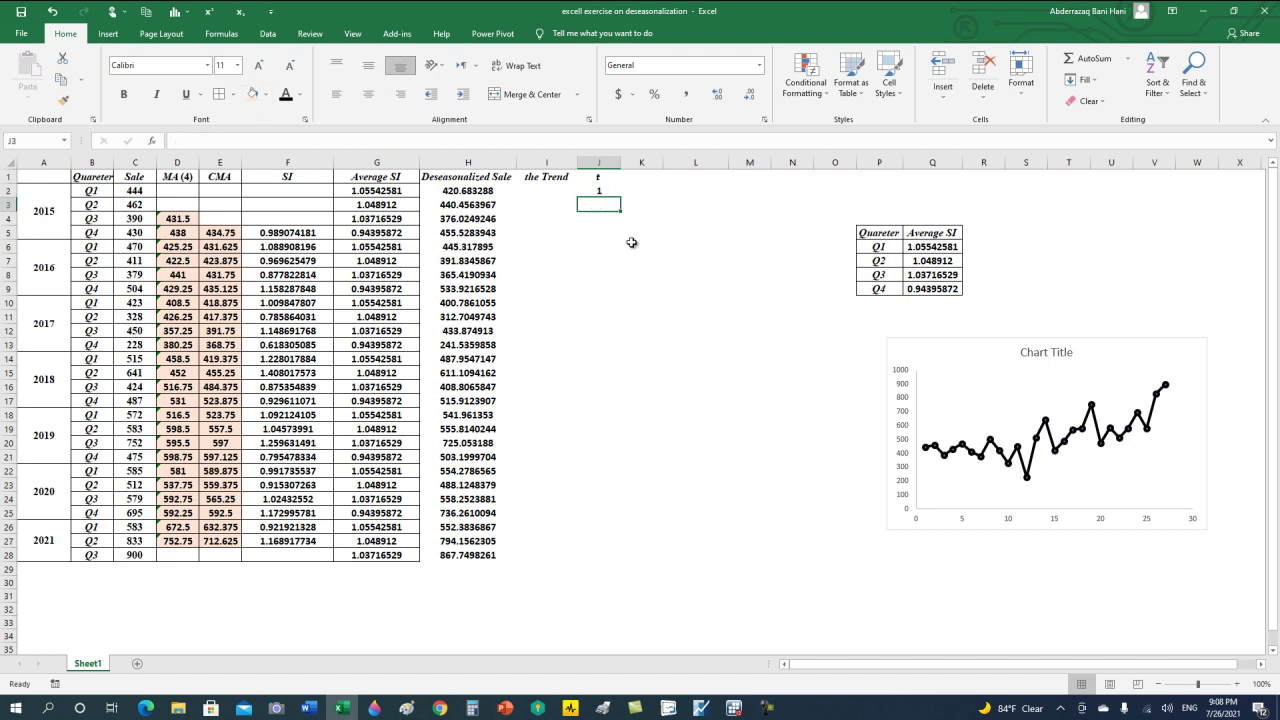
{"action": "type", "text": "=j3+1"}
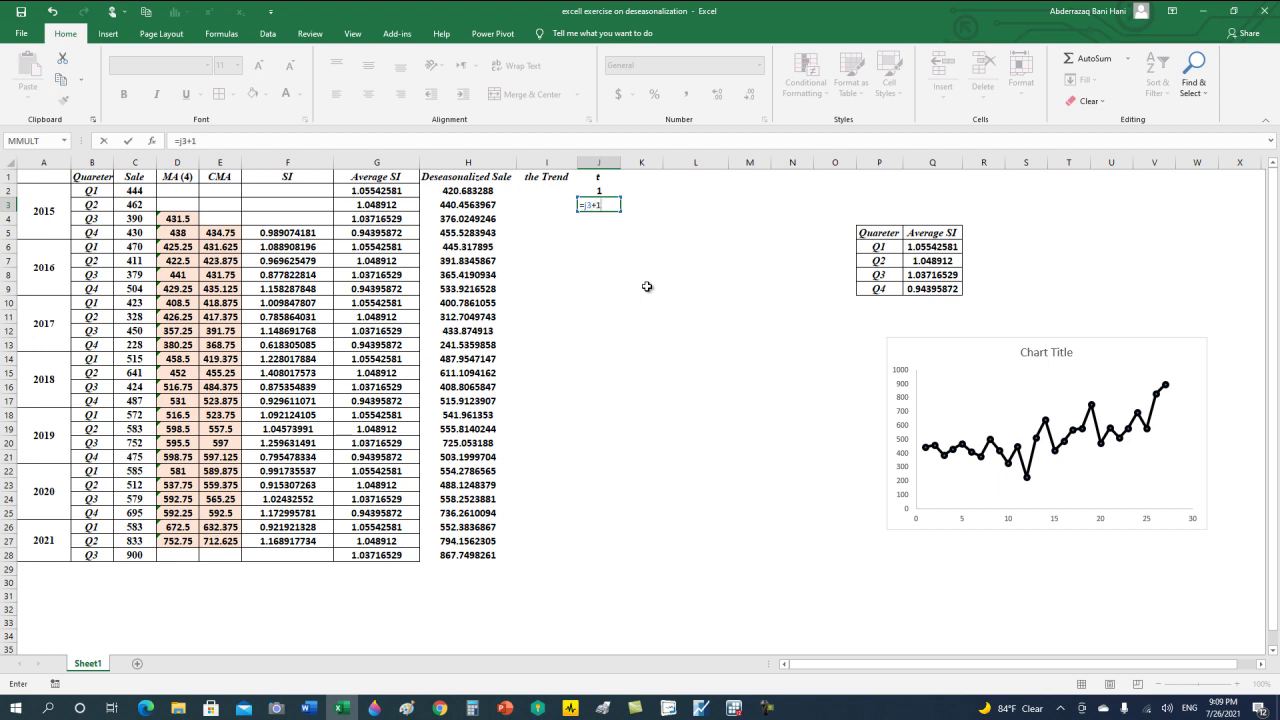
- Replace J3's circular formula with =J2+1 so it shows 2, and make it bold
{"action": "key", "text": "Return"}
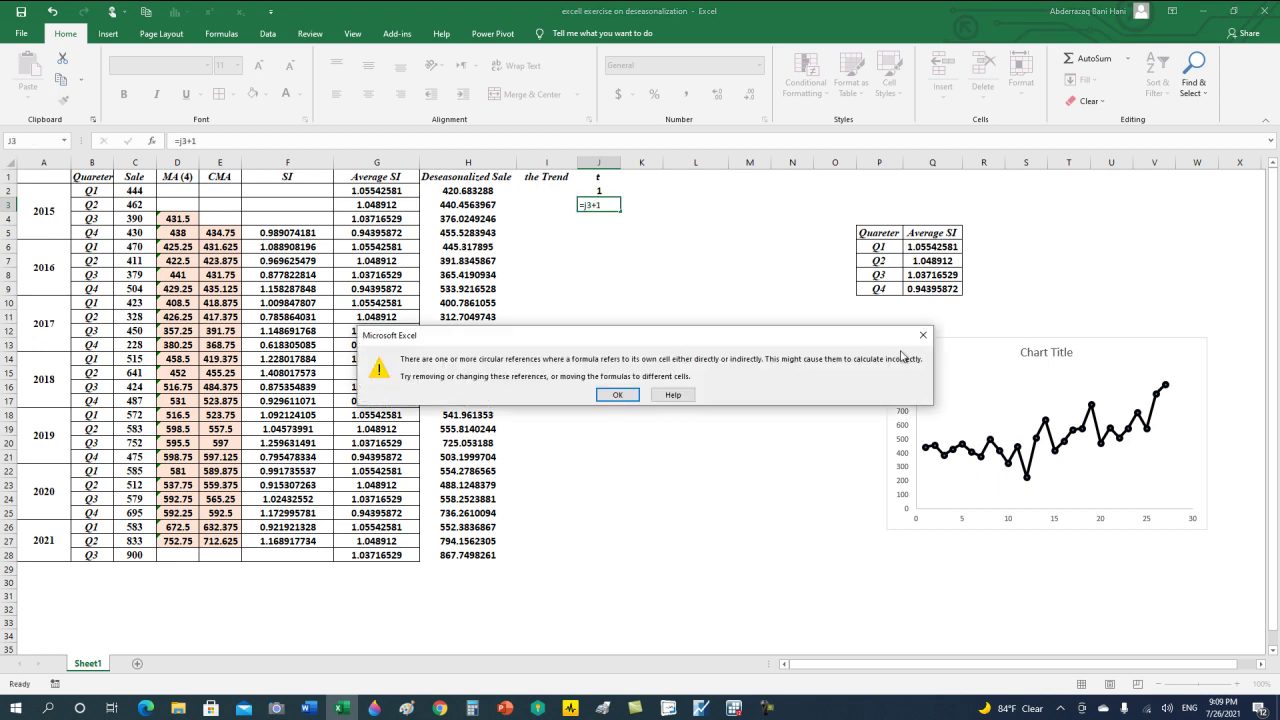
{"action": "left_click", "coordinate": [923, 335]}
{"action": "left_click", "coordinate": [605, 204]}
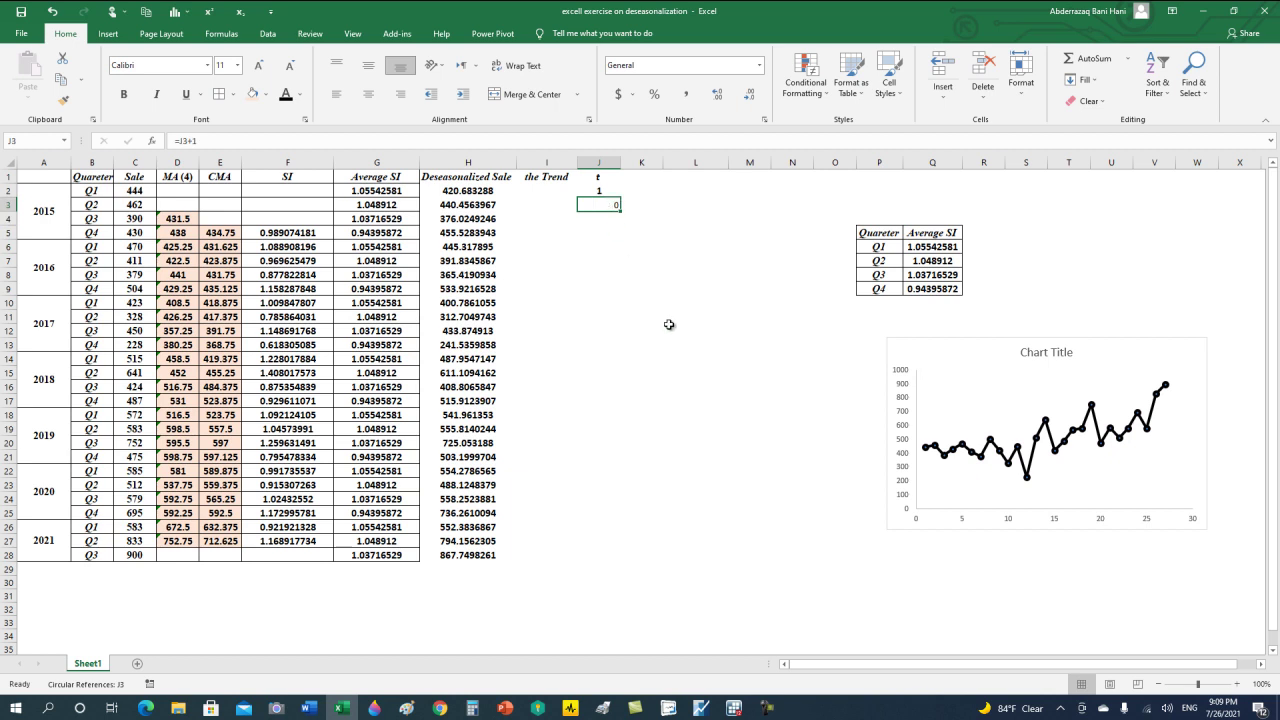
{"action": "type", "text": "="}
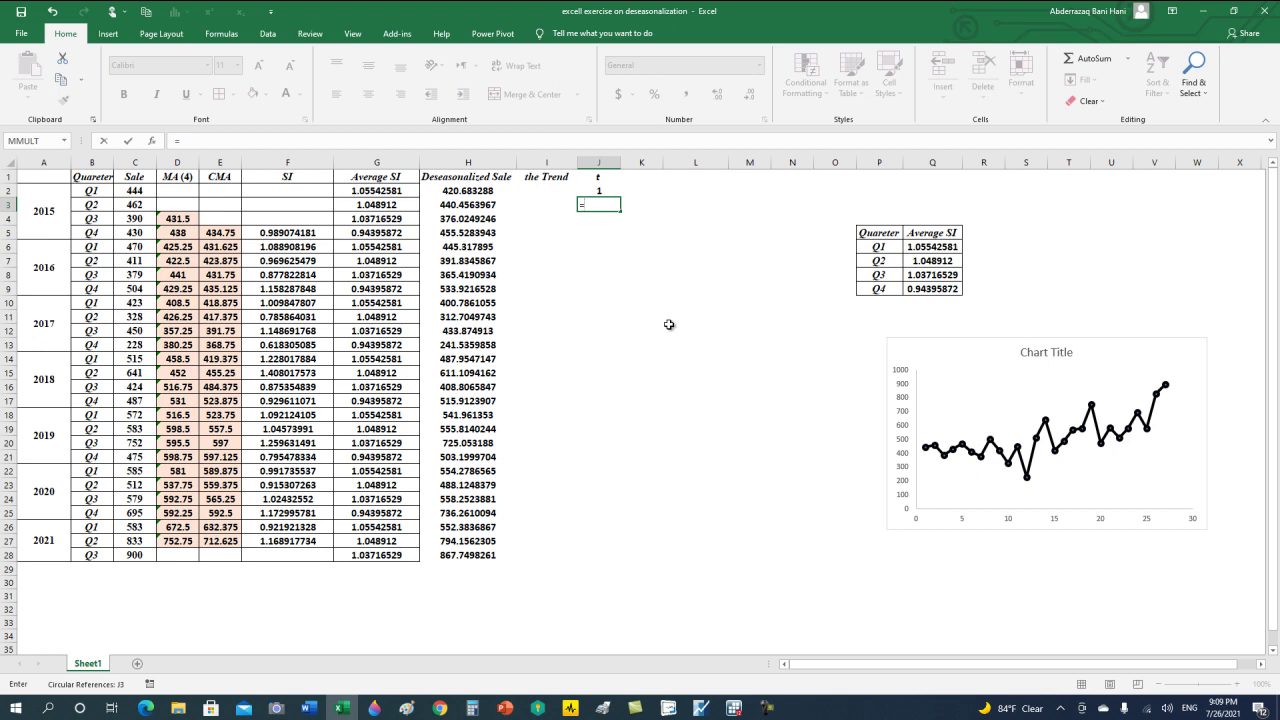
{"action": "type", "text": "j2"}
{"action": "type", "text": "1"}
{"action": "key", "text": "Return"}
{"action": "left_click", "coordinate": [608, 205]}
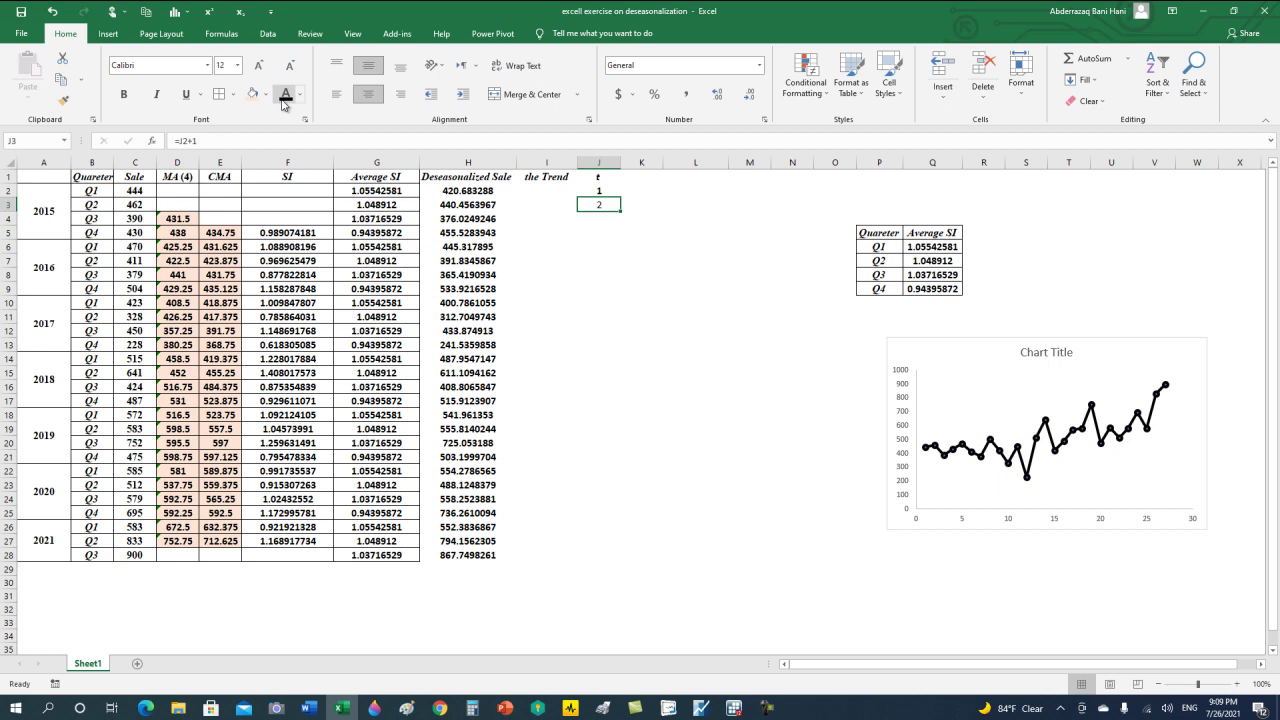
{"action": "left_click", "coordinate": [124, 94]}
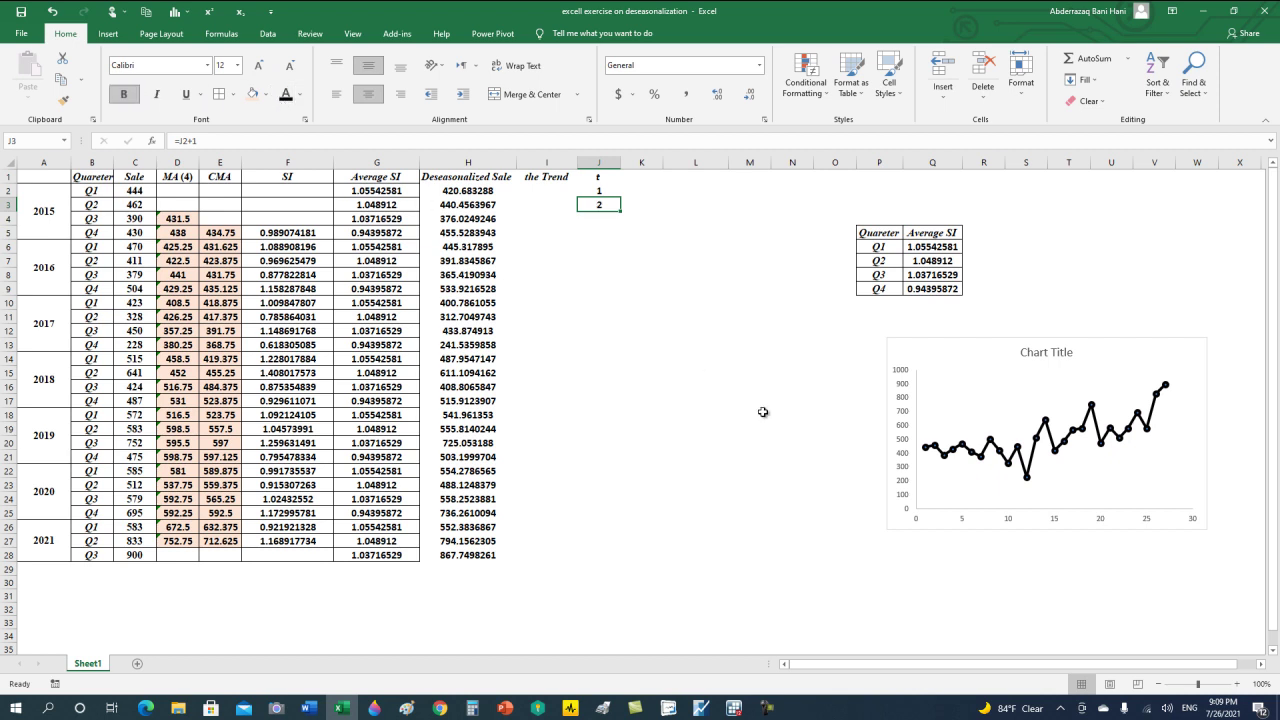
- Copy J3's =J2+1 formula down to J28, numbering the quarters 1 to 27
{"action": "key", "text": "ctrl+c"}
{"action": "key", "text": "shift+Down"}
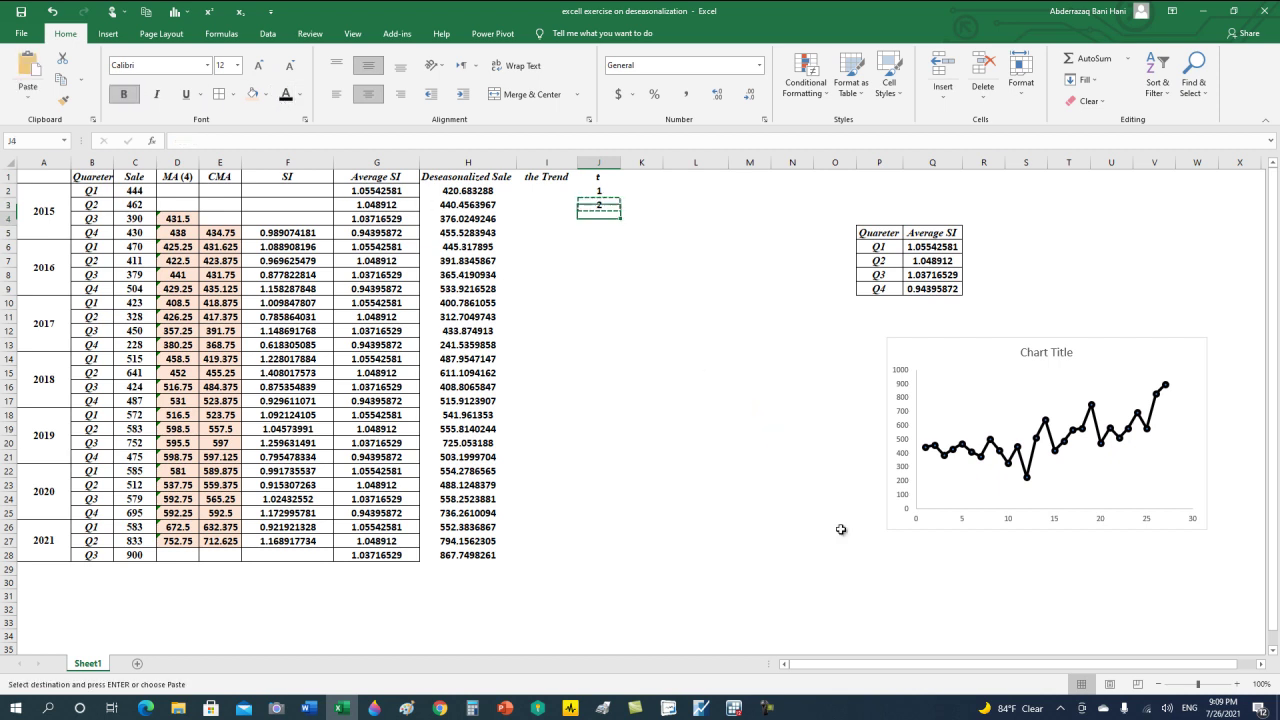
{"action": "key", "text": "shift+Down"}
{"action": "key", "text": "shift+Down"}
{"action": "key", "text": "shift+Down"}
{"action": "key", "text": "shift+Down"}
{"action": "key", "text": "shift+Down"}
{"action": "key", "text": "shift+Down"}
{"action": "key", "text": "shift+Down"}
{"action": "key", "text": "shift+Down"}
{"action": "key", "text": "shift+Down"}
{"action": "key", "text": "shift+Down"}
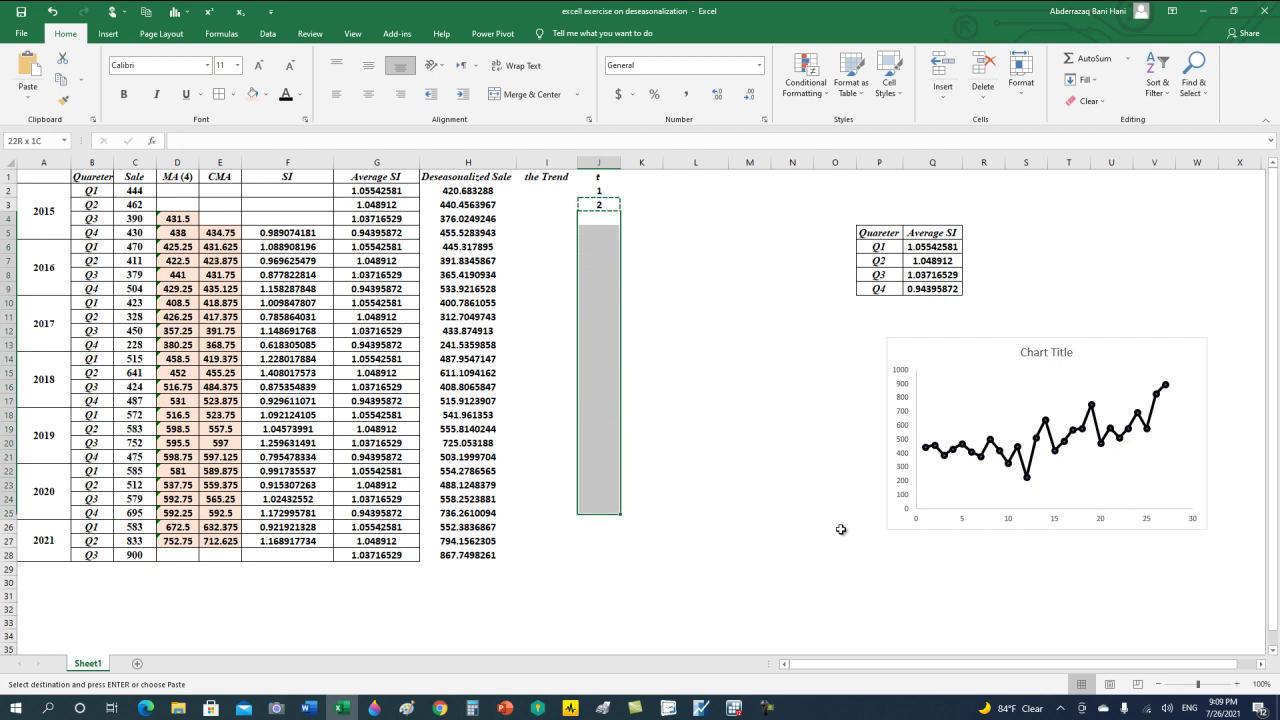
{"action": "key", "text": "shift+Down"}
{"action": "key", "text": "shift+Down"}
{"action": "key", "text": "shift+Down"}
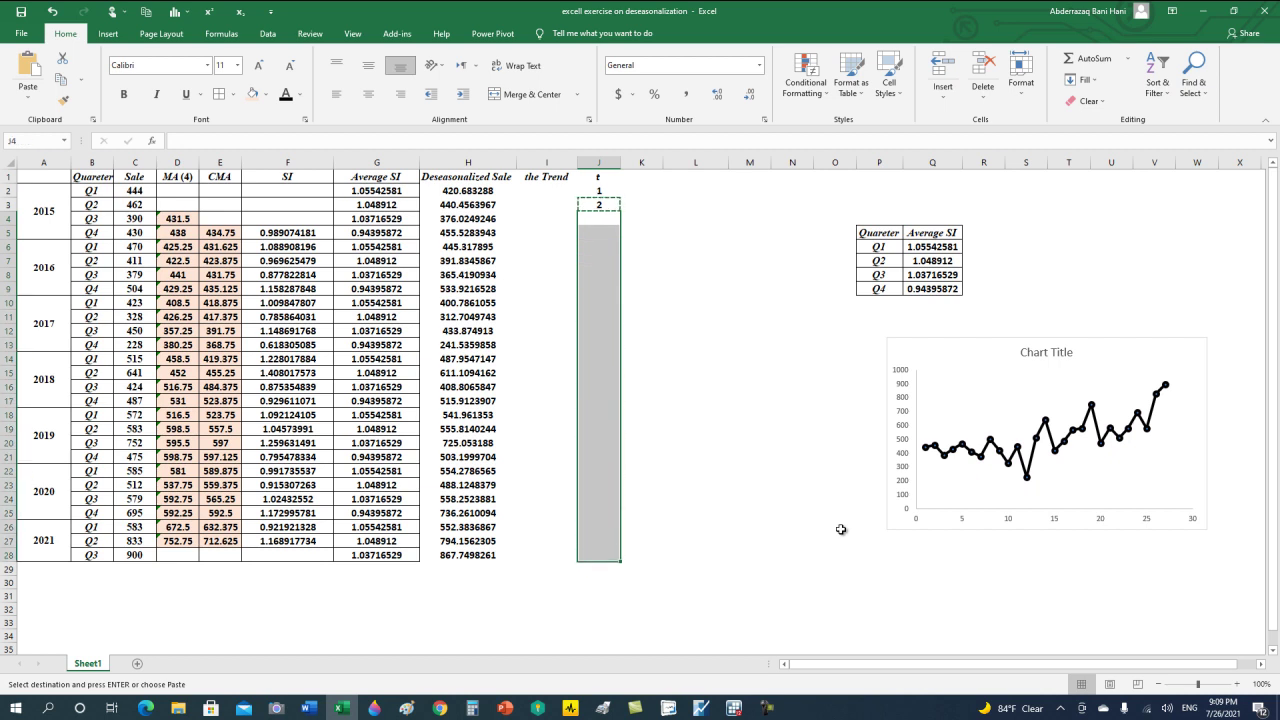
{"action": "key", "text": "Return"}
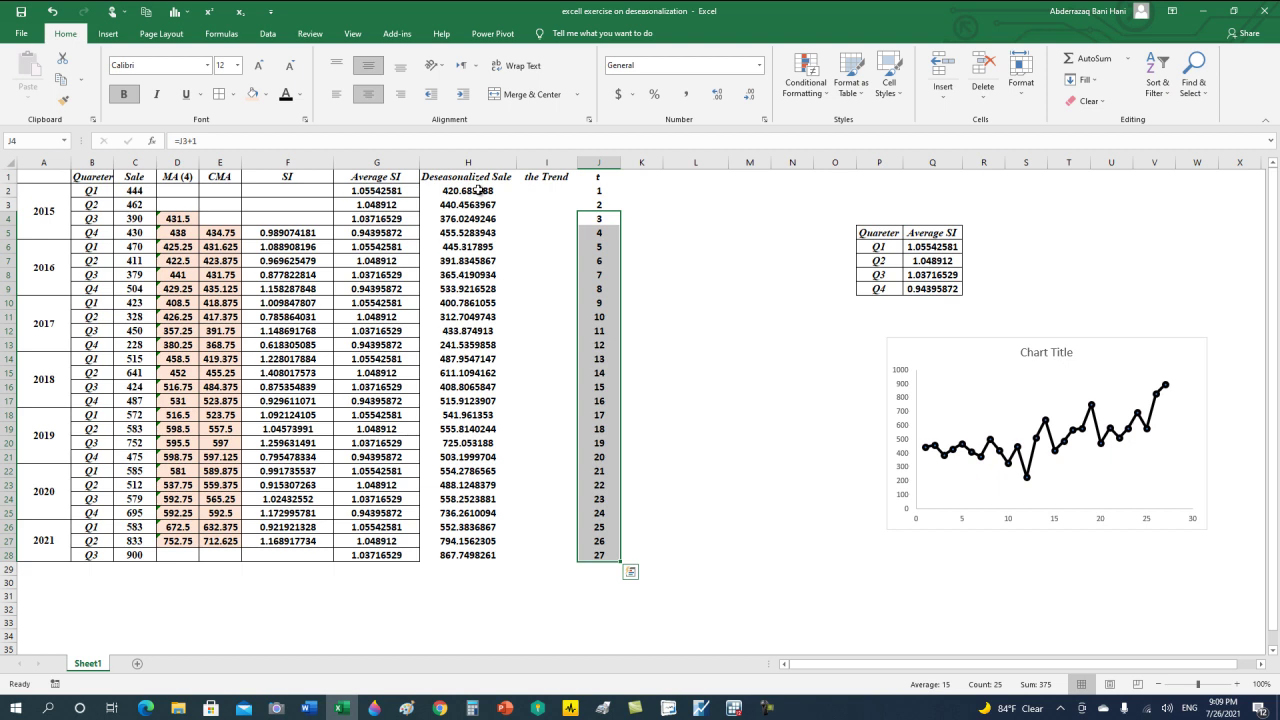
{"action": "left_click_drag", "start_coordinate": [478, 190], "coordinate": [478, 554]}
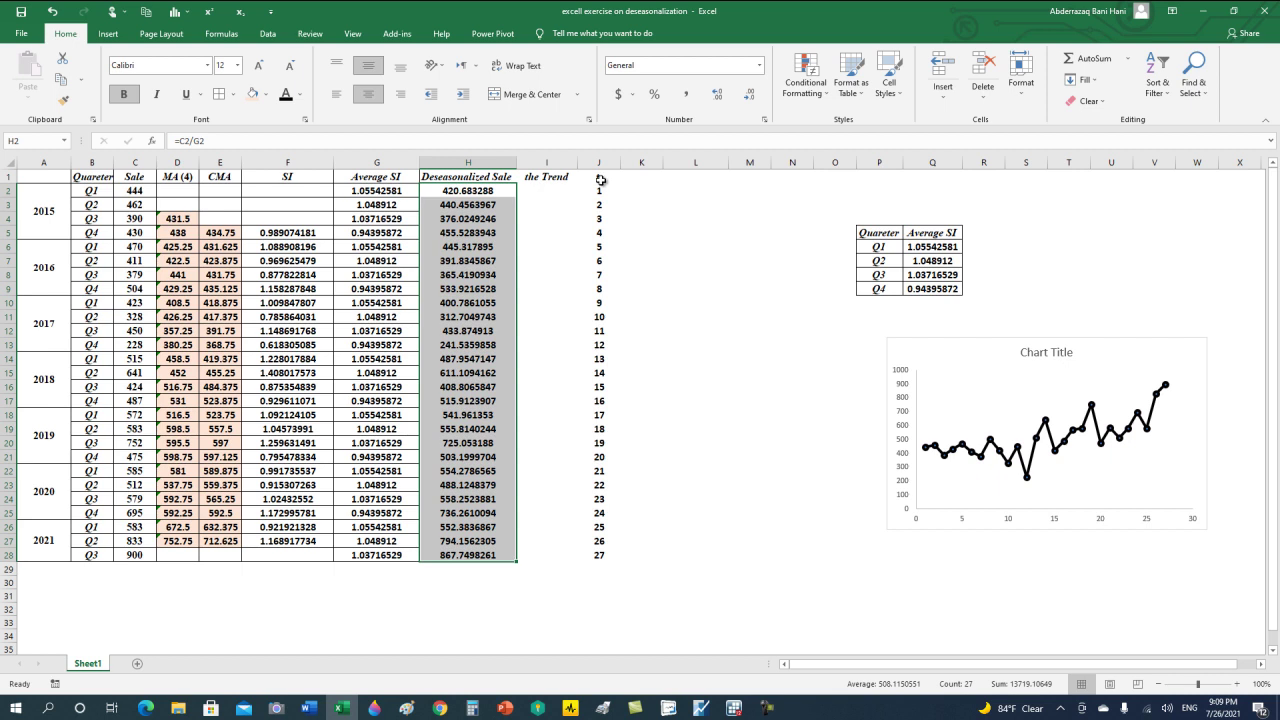
- Rename H1 to DS and copy another header's formatting onto it with Format Painter
{"action": "left_click", "coordinate": [499, 176]}
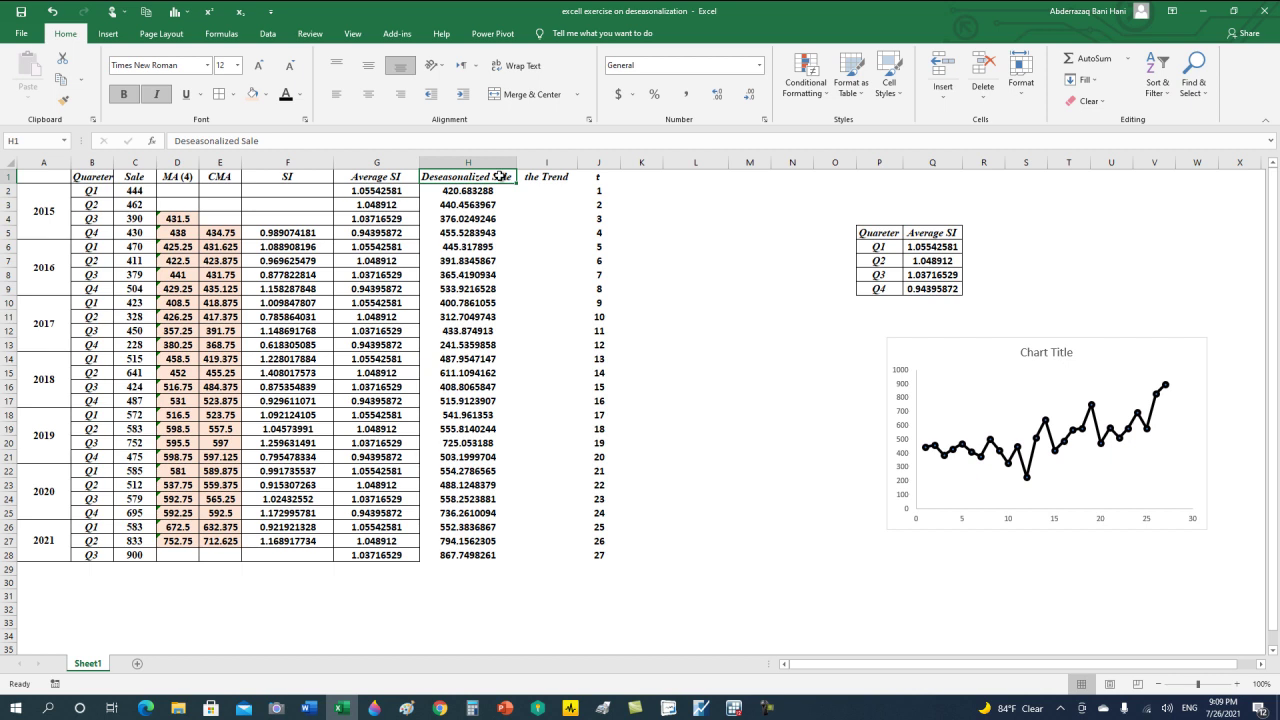
{"action": "type", "text": "DS"}
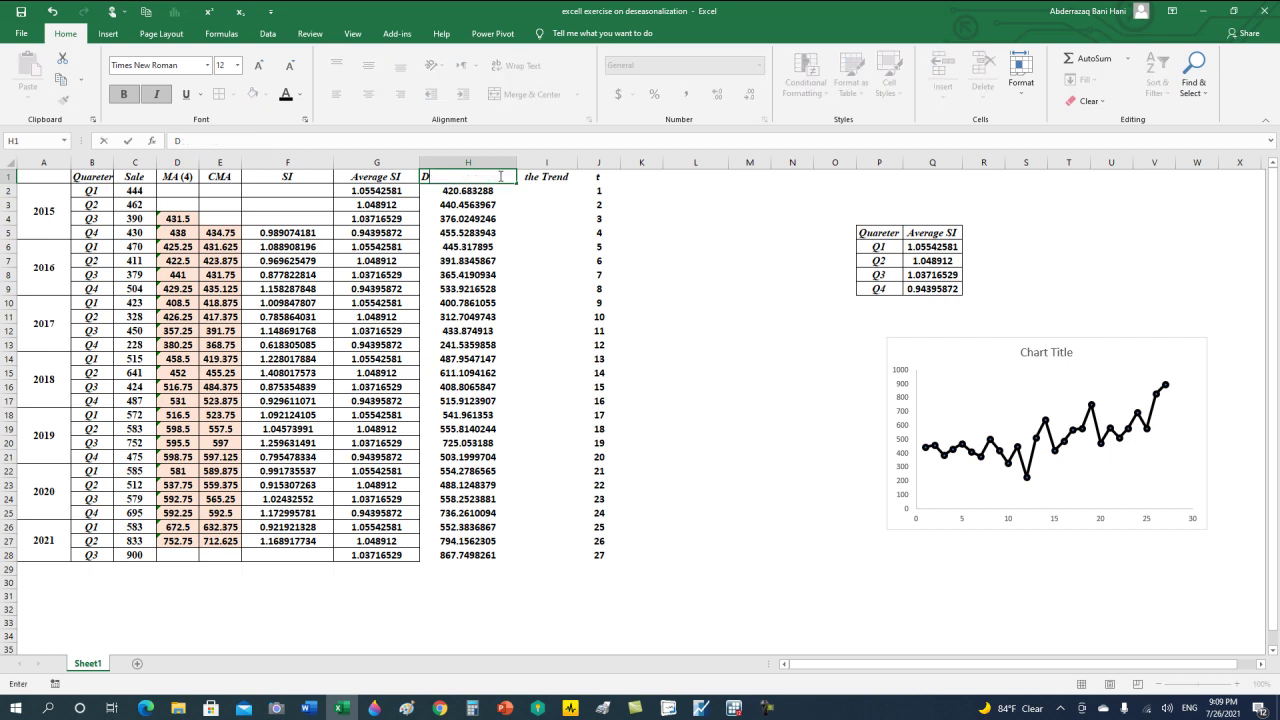
{"action": "left_click", "coordinate": [543, 234]}
{"action": "left_click", "coordinate": [463, 176]}
{"action": "left_click", "coordinate": [463, 176]}
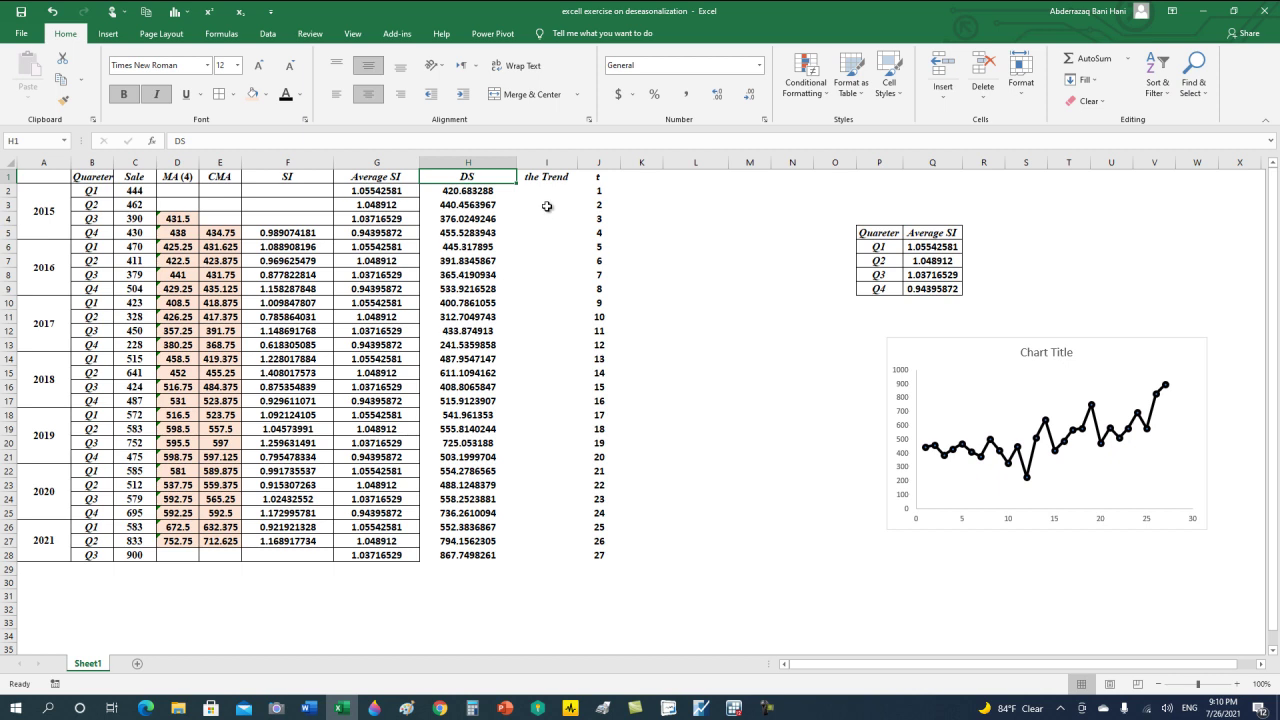
- Apply All Borders to H1:J28 around the DS, Trend and t columns
{"action": "mouse_move", "coordinate": [455, 177]}
{"action": "left_mouse_down"}
{"action": "mouse_move", "coordinate": [600, 248]}
{"action": "mouse_move", "coordinate": [598, 555]}
{"action": "left_mouse_up"}
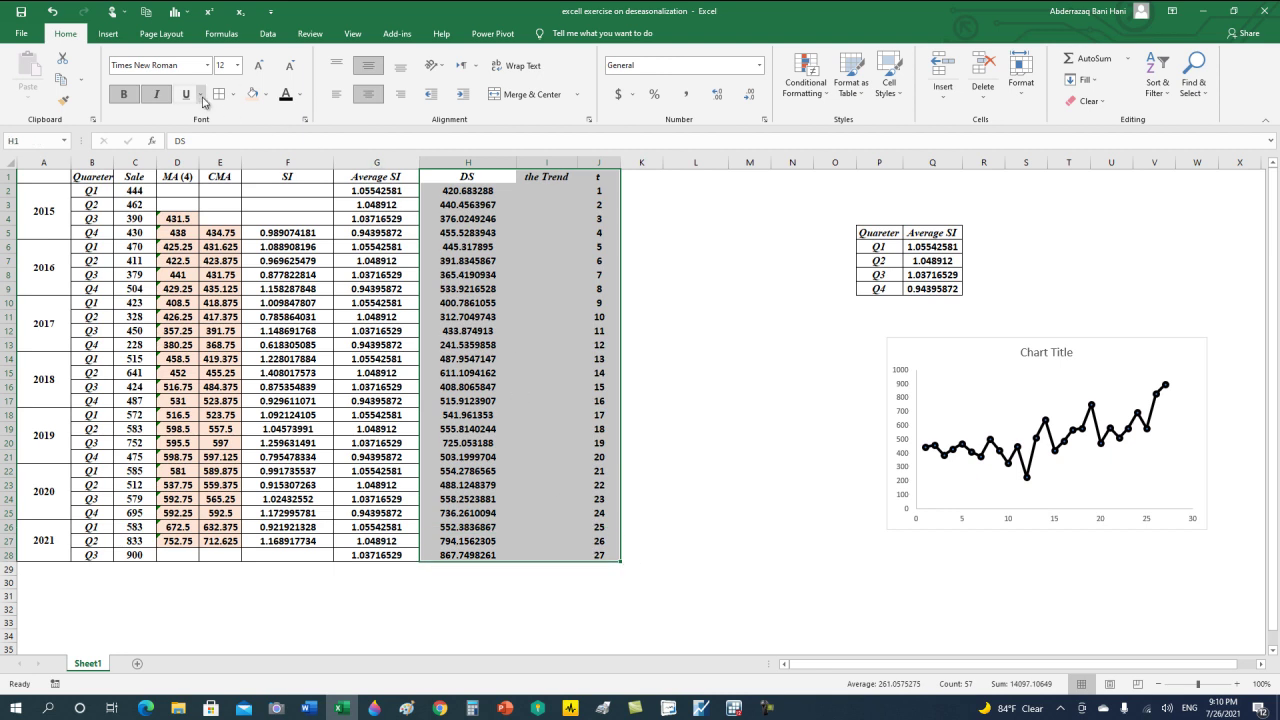
{"action": "left_click", "coordinate": [779, 277]}
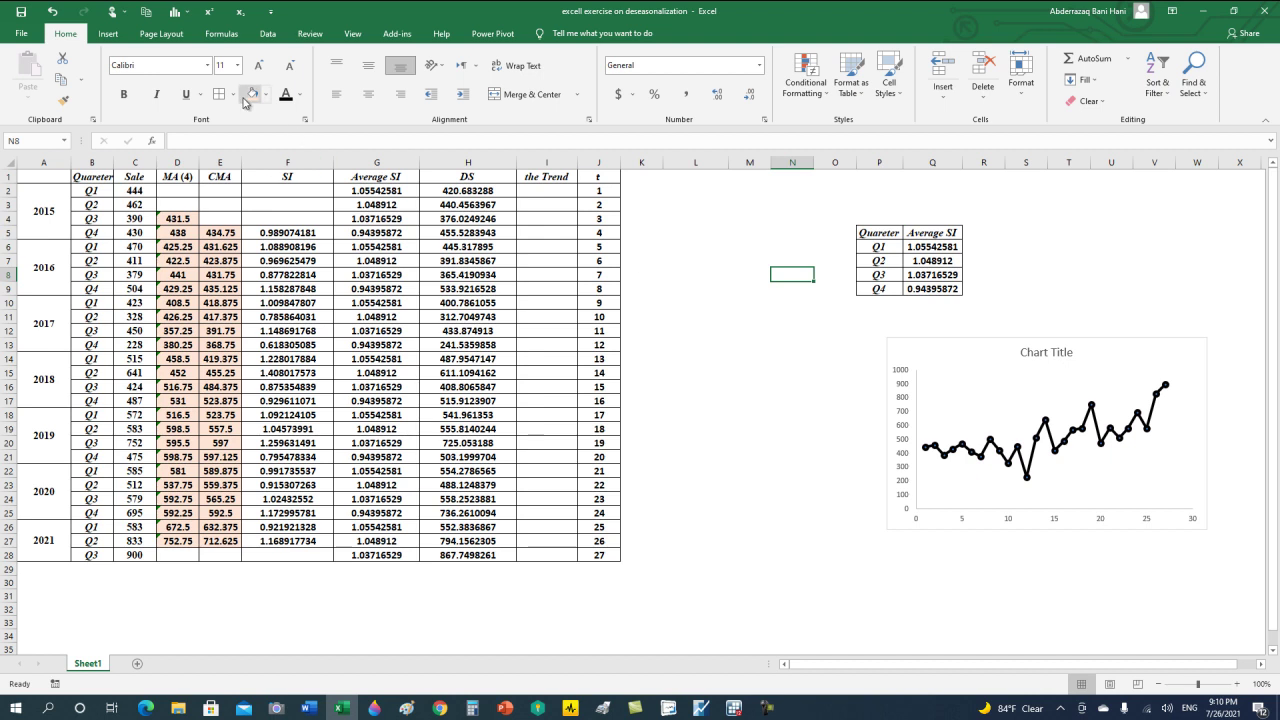
{"action": "left_click", "coordinate": [267, 34]}
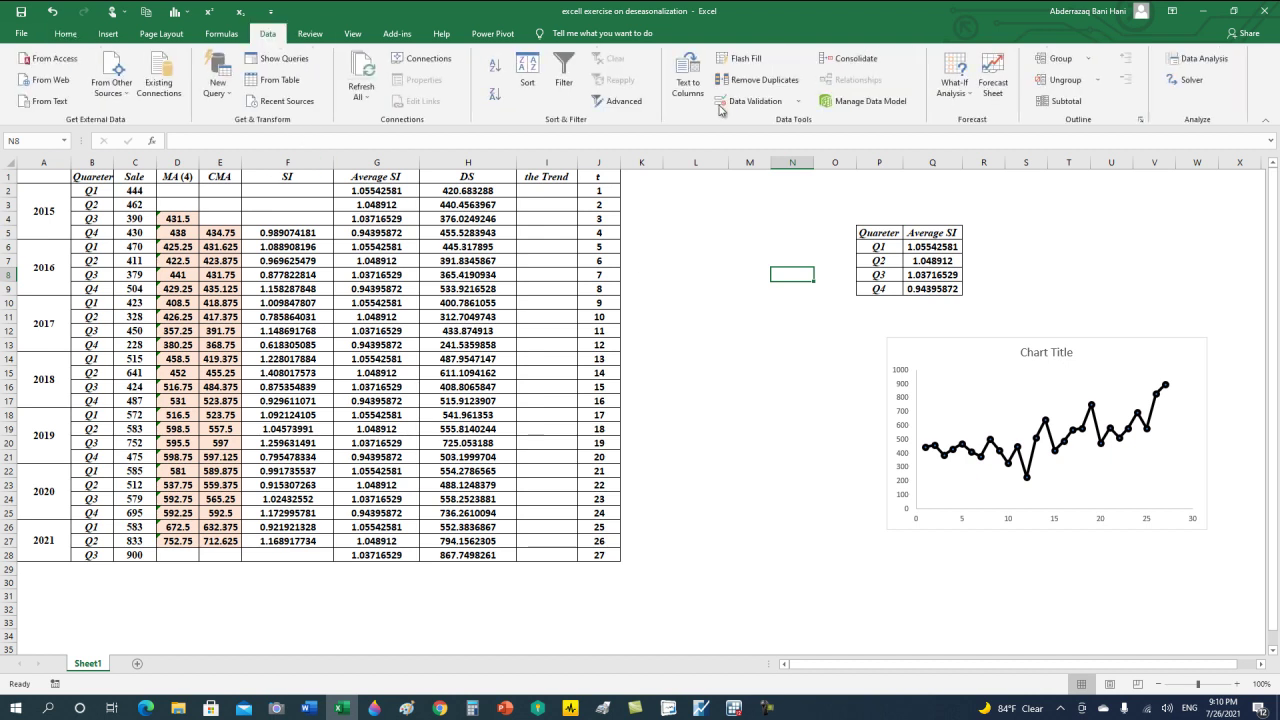
- Choose Regression from the Data Analysis tools
{"action": "left_click", "coordinate": [1186, 60]}
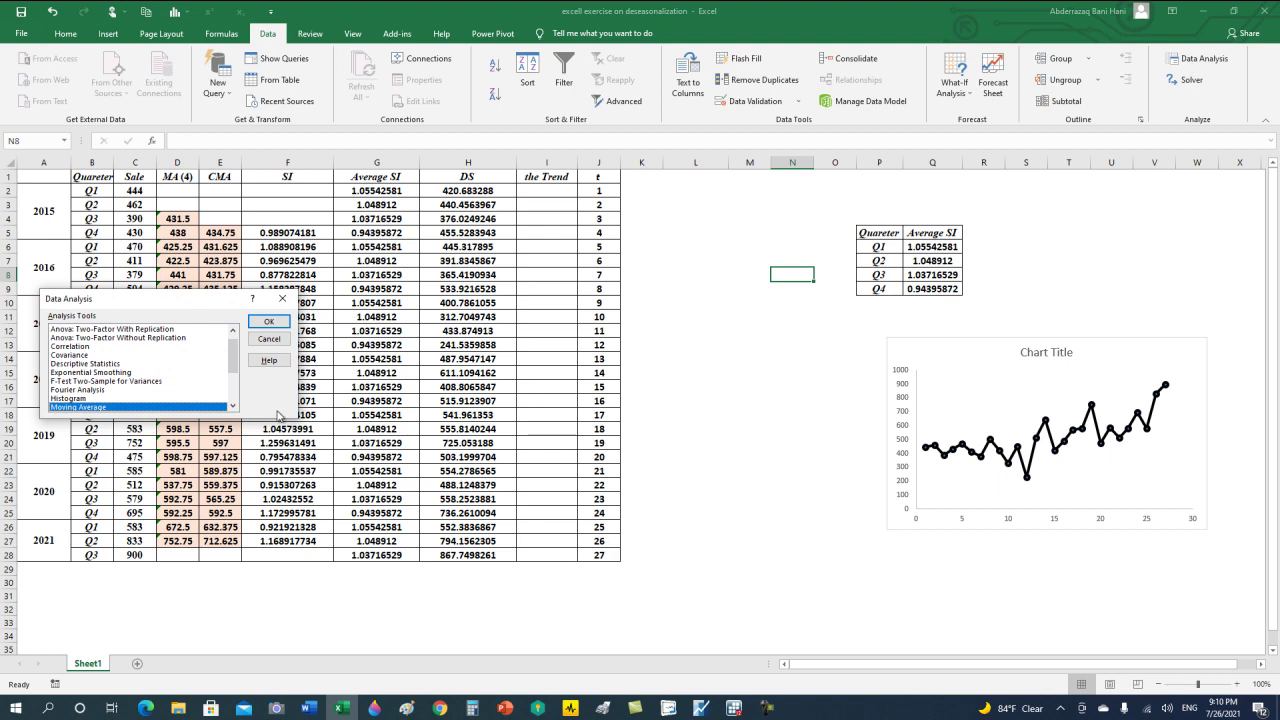
{"action": "left_click", "coordinate": [233, 408]}
{"action": "left_click", "coordinate": [233, 408]}
{"action": "left_click", "coordinate": [233, 408]}
{"action": "left_click", "coordinate": [111, 407]}
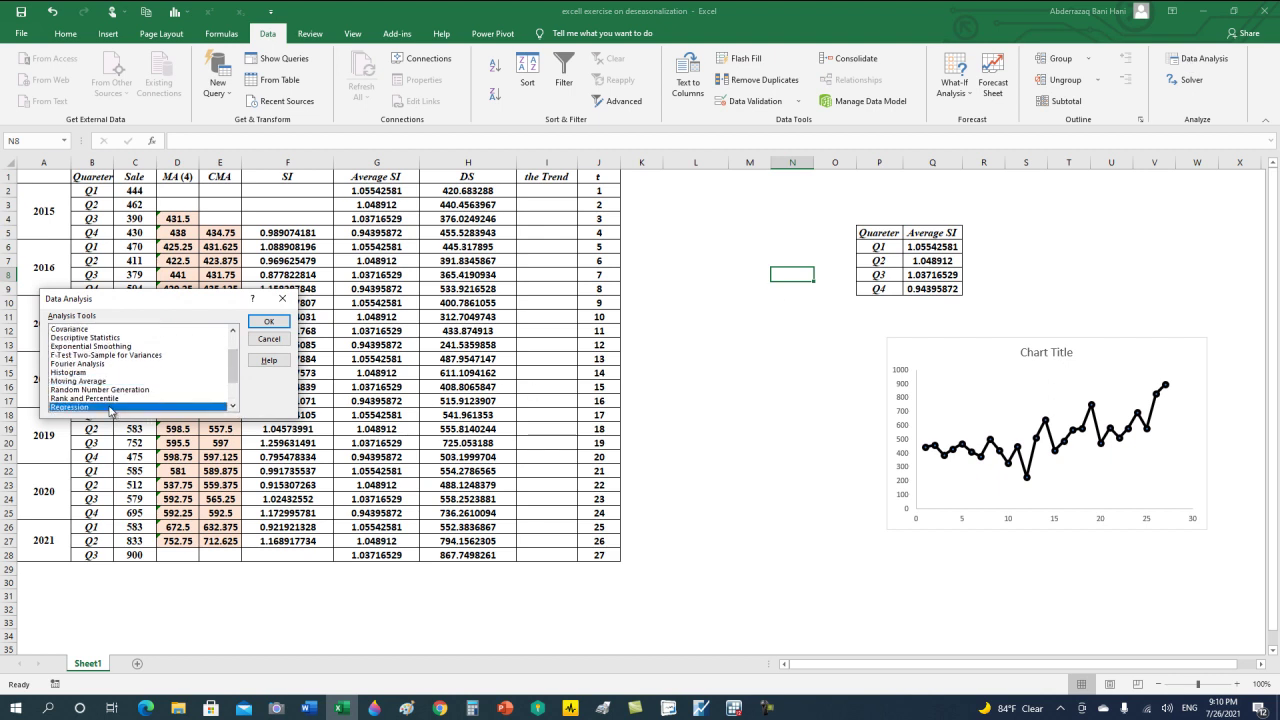
{"action": "left_click", "coordinate": [269, 323]}
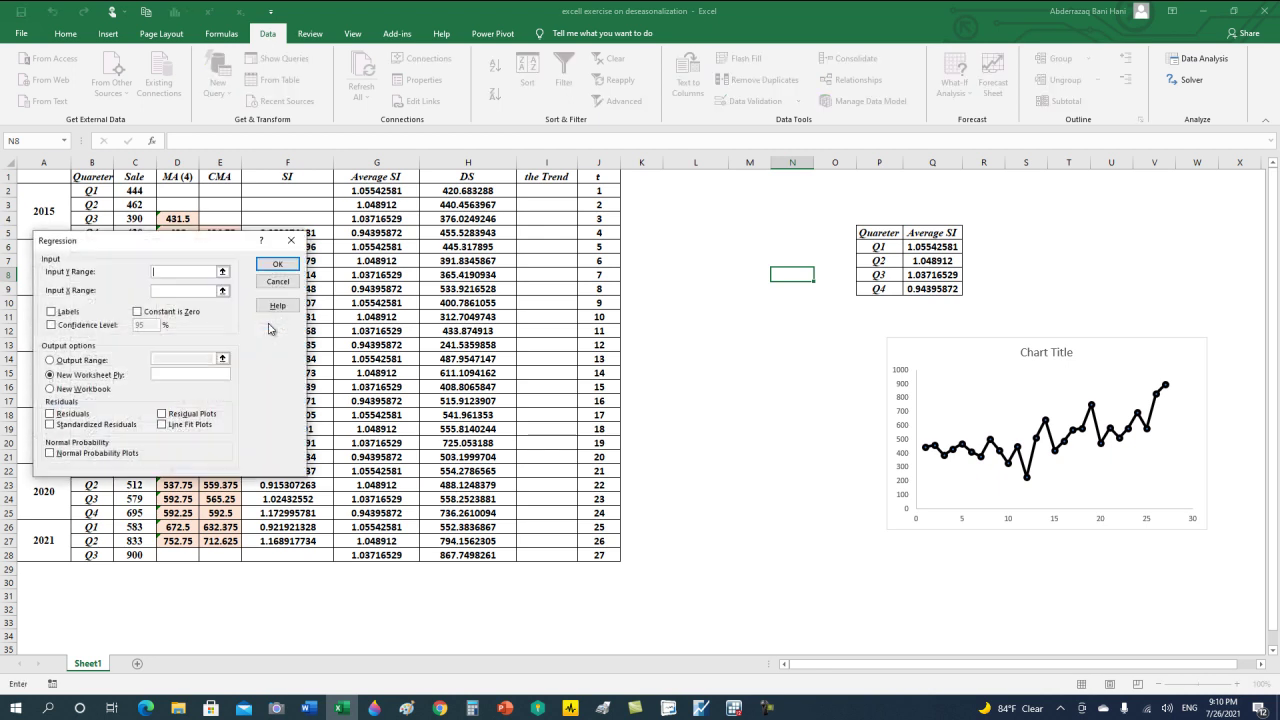
{"action": "left_click_drag", "start_coordinate": [197, 247], "coordinate": [806, 316]}
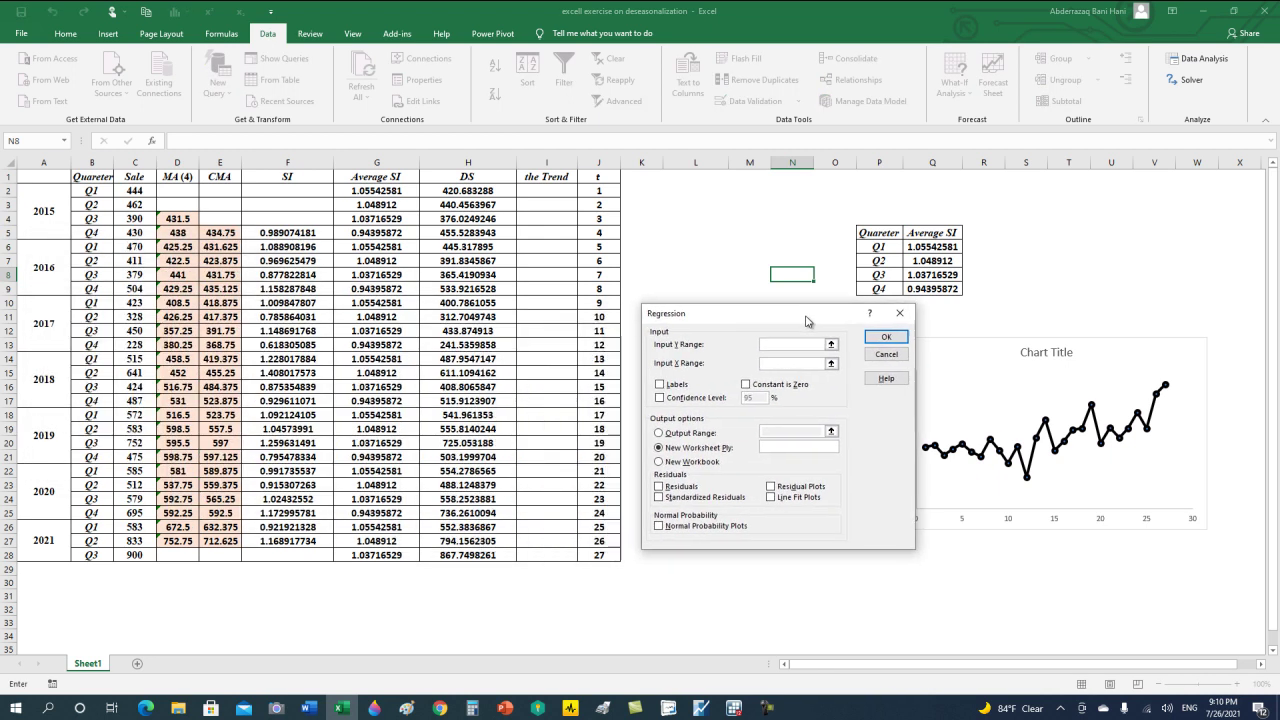
- Regress DS (H1:H28) on t (J1:J28) with labels, then return to Sheet1
{"action": "left_click", "coordinate": [661, 386]}
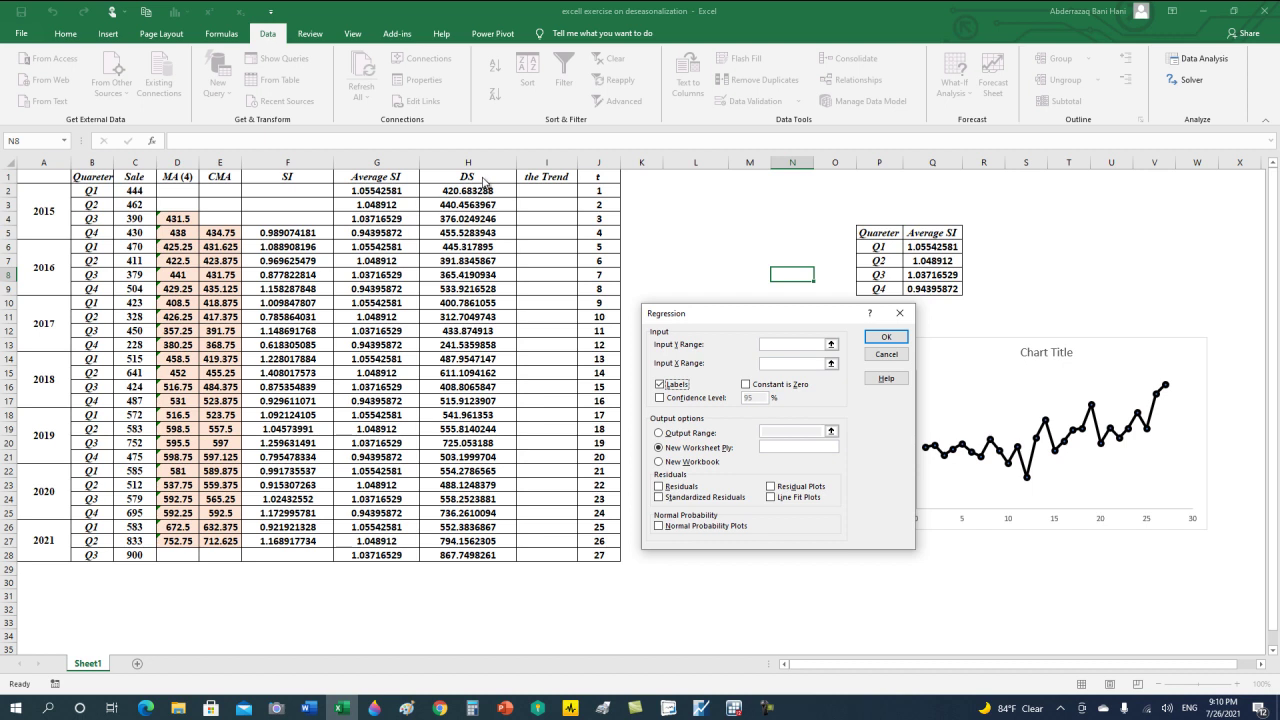
{"action": "left_click", "coordinate": [789, 345]}
{"action": "left_click_drag", "start_coordinate": [488, 178], "coordinate": [495, 556]}
{"action": "left_click", "coordinate": [787, 364]}
{"action": "left_click_drag", "start_coordinate": [600, 177], "coordinate": [600, 555]}
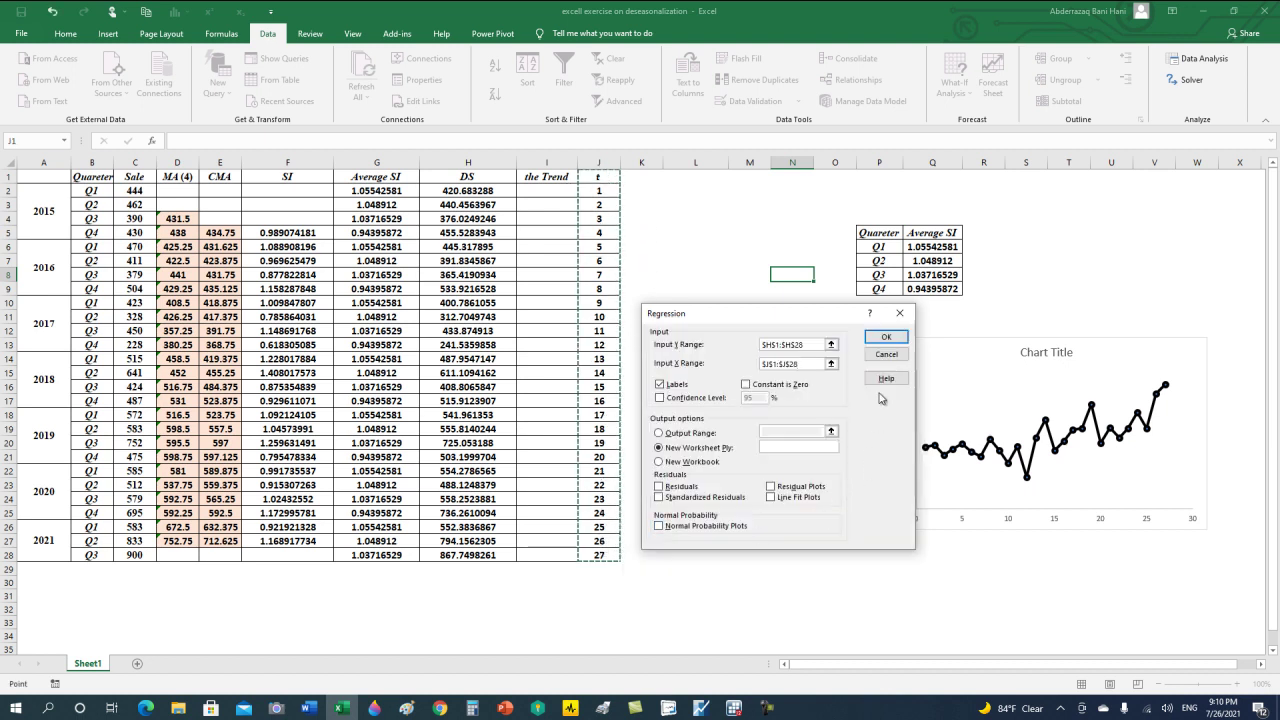
{"action": "left_click", "coordinate": [887, 338]}
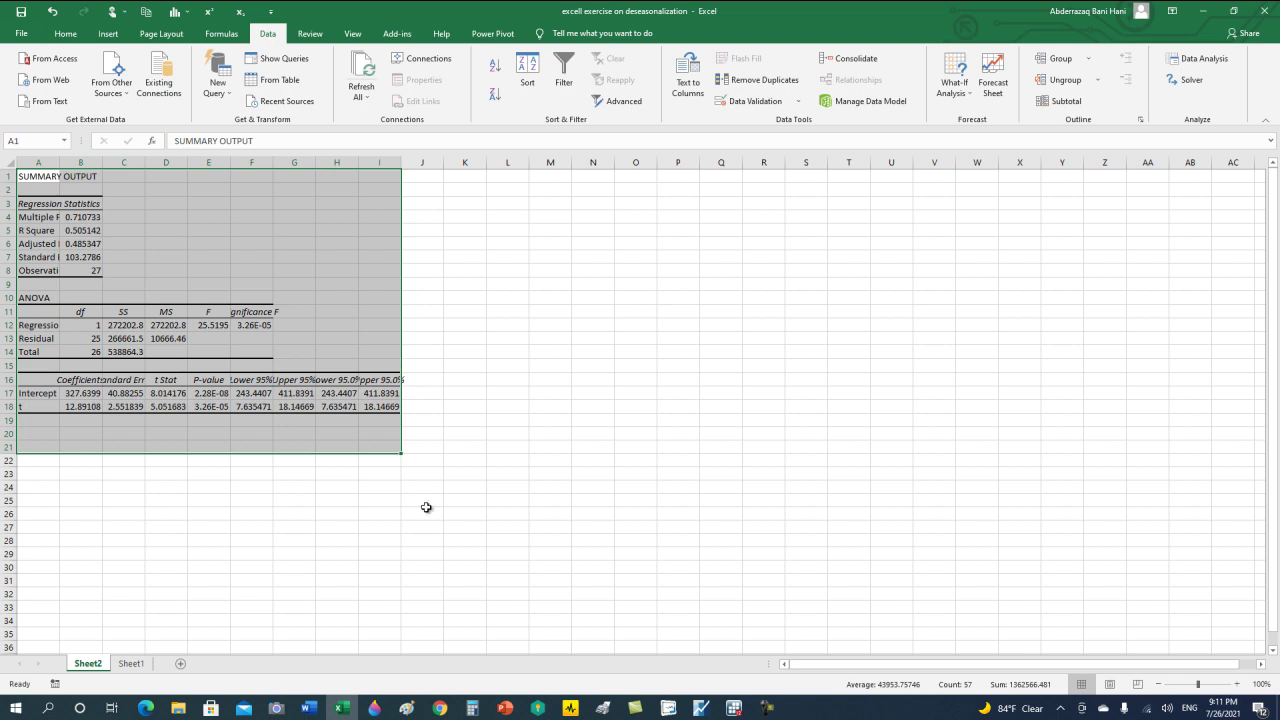
{"action": "left_click", "coordinate": [138, 664]}
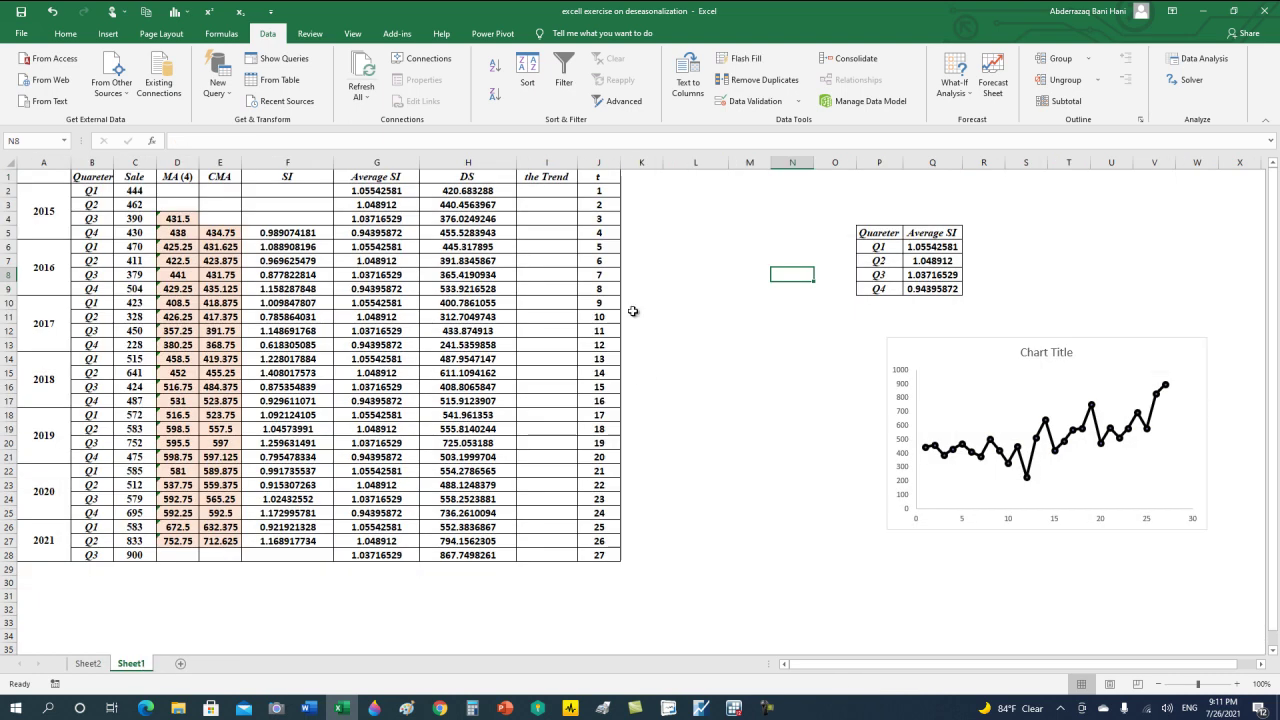
- Enter =327.6399+12.89108*J1 in I2, which returns #VALUE!
{"action": "left_click", "coordinate": [555, 191]}
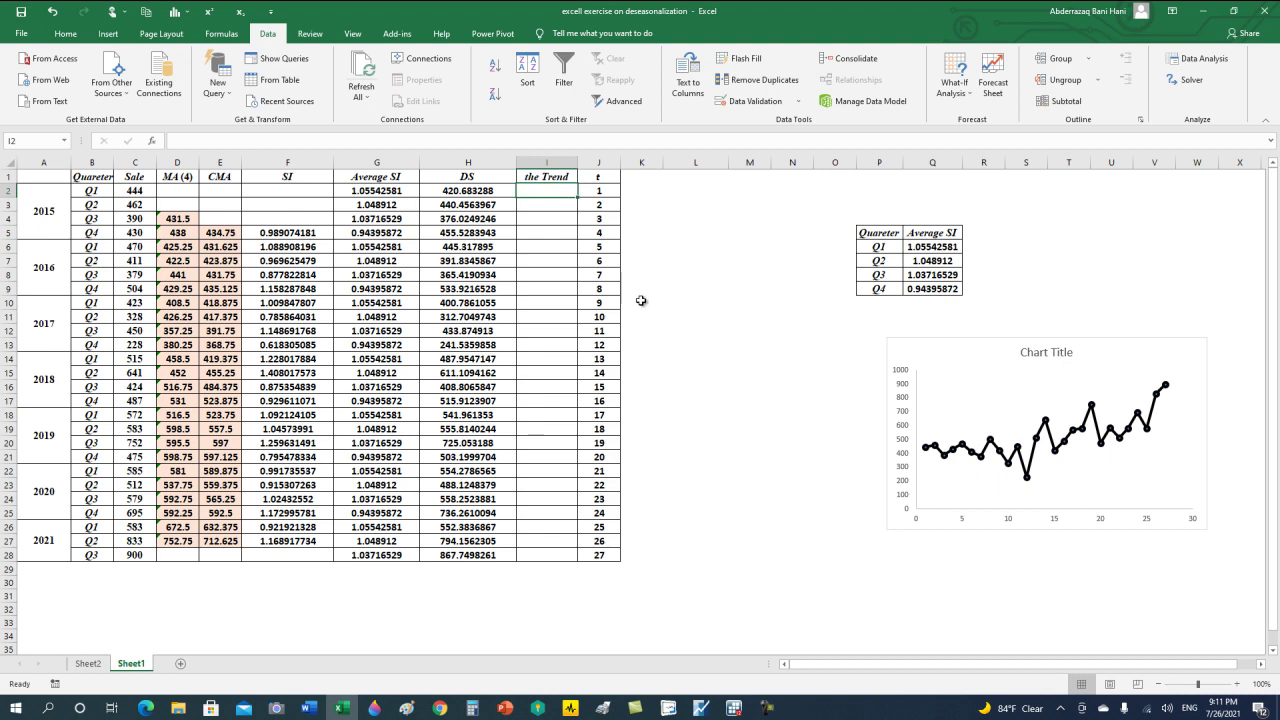
{"action": "type", "text": "=327."}
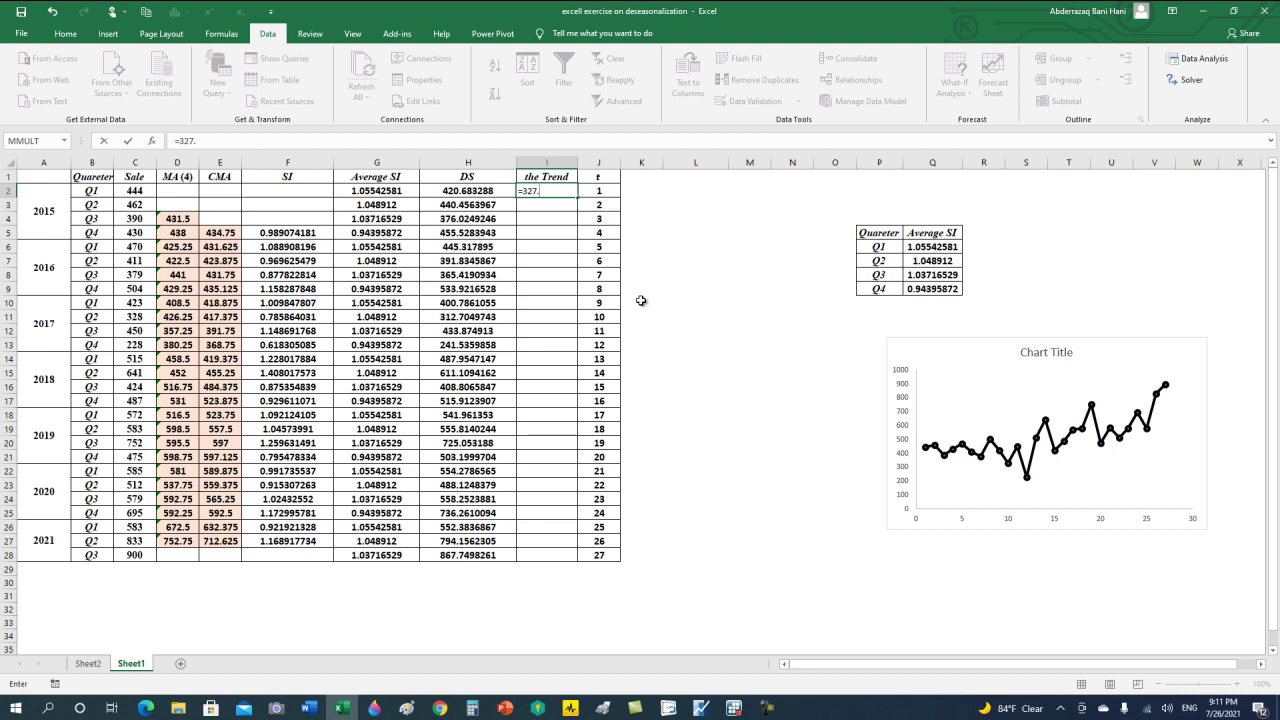
{"action": "type", "text": "63"}
{"action": "type", "text": "99+12.89108*j1"}
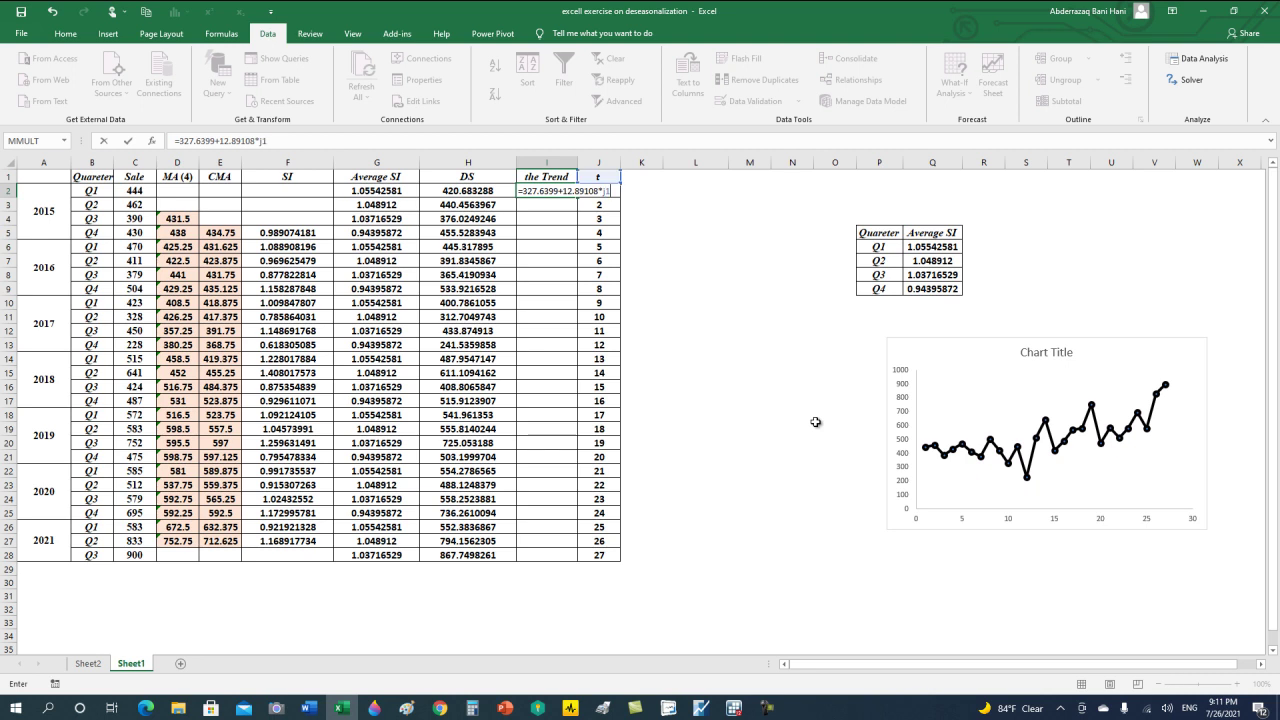
{"action": "key", "text": "Return"}
{"action": "left_click", "coordinate": [555, 190]}
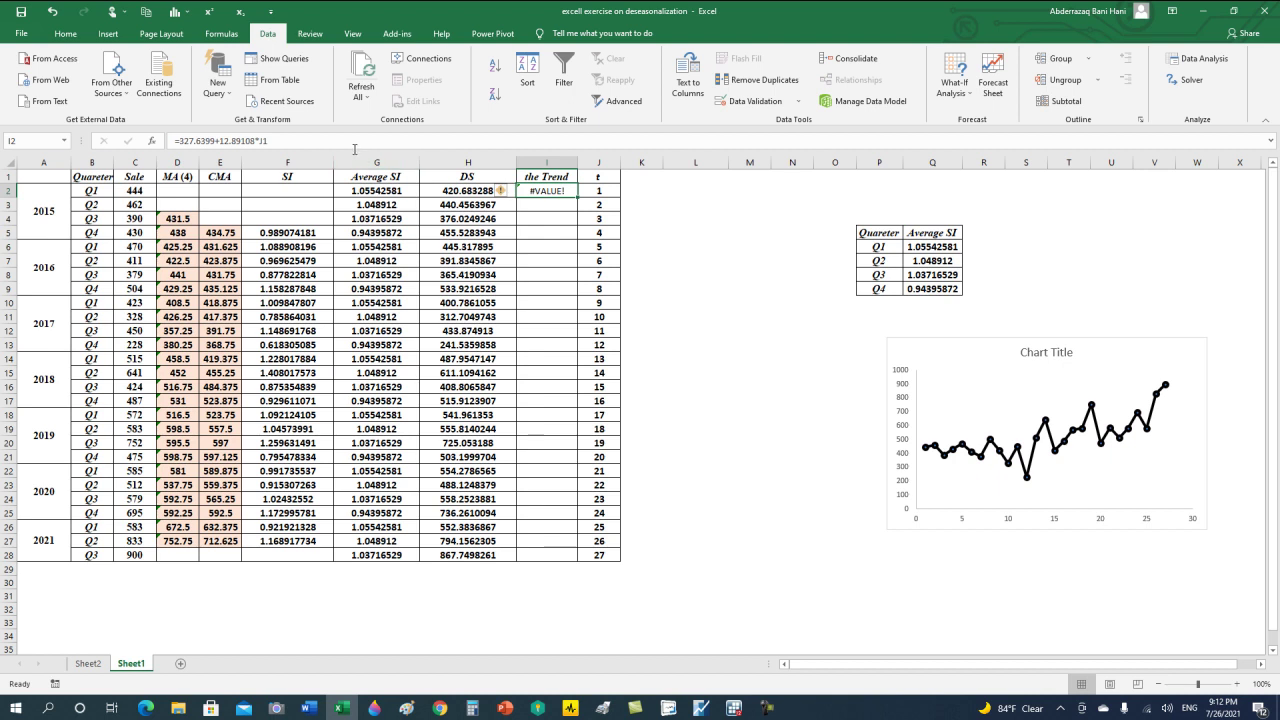
- Change the I2 trend formula to reference J2 instead of J1
{"action": "left_click", "coordinate": [350, 145]}
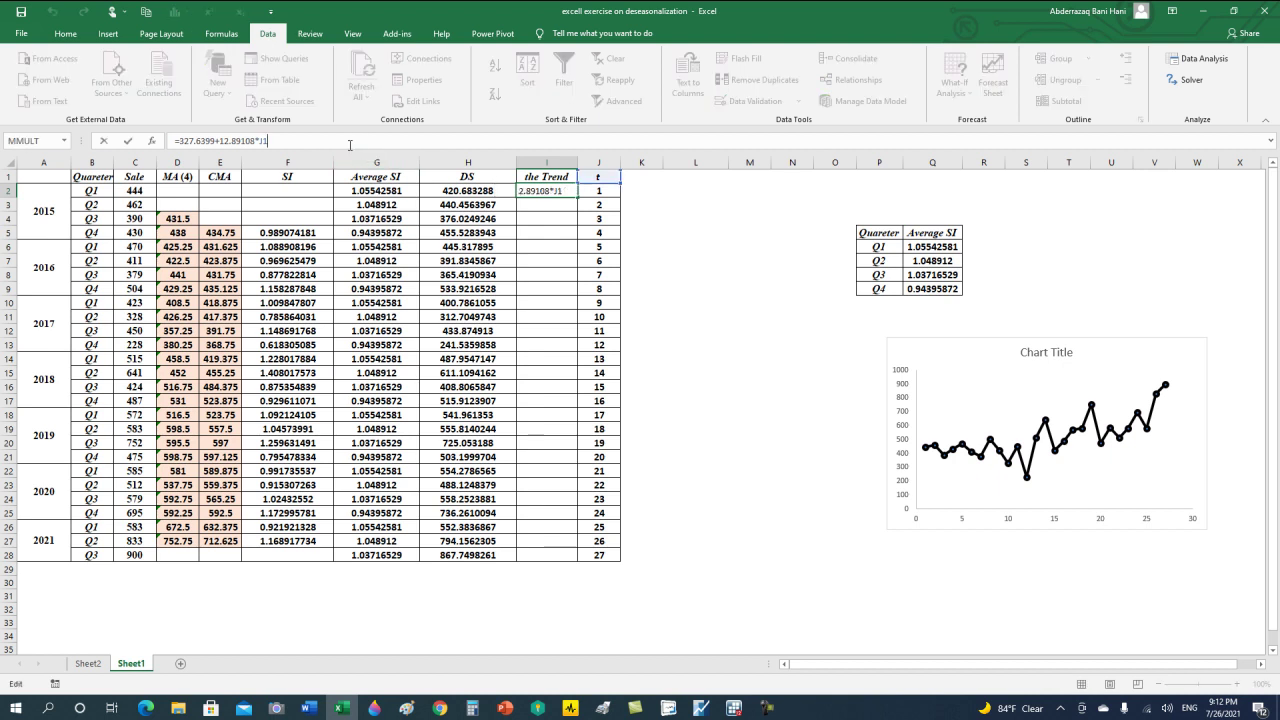
{"action": "key", "text": "BackSpace"}
{"action": "type", "text": "2"}
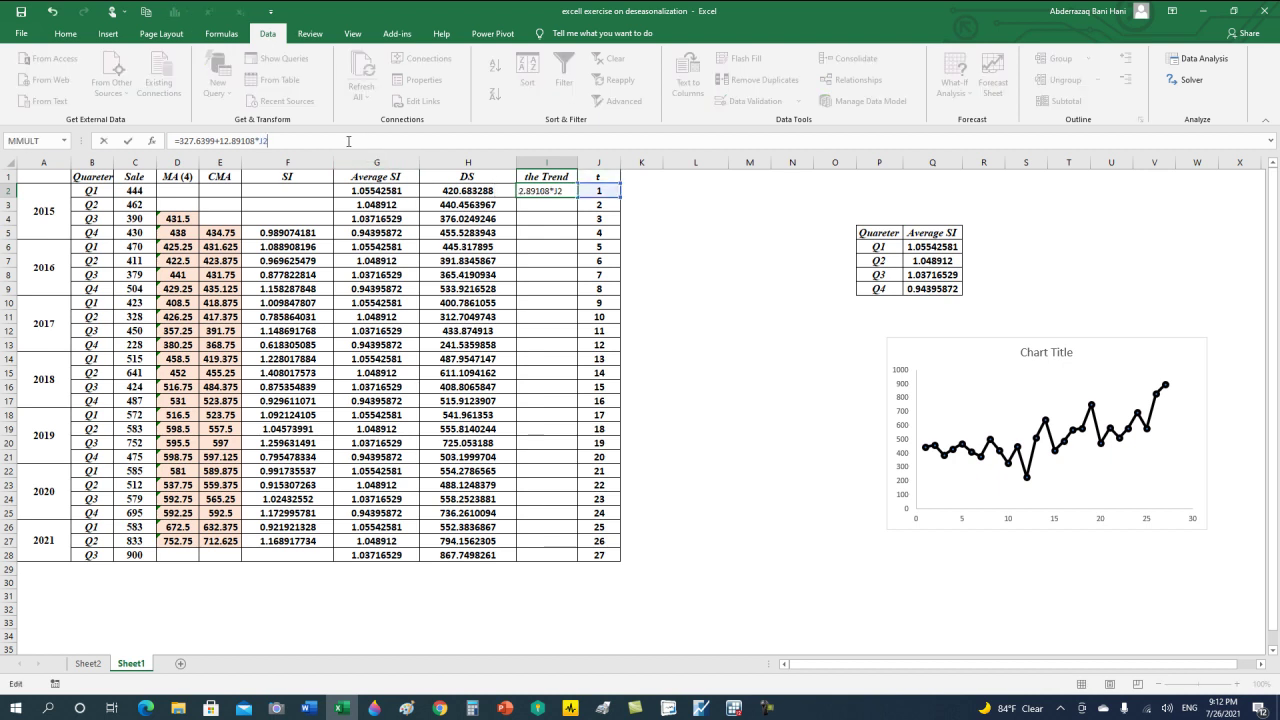
{"action": "key", "text": "Return"}
- Center the I2 trend value with bold 12 pt font
{"action": "left_click", "coordinate": [550, 192]}
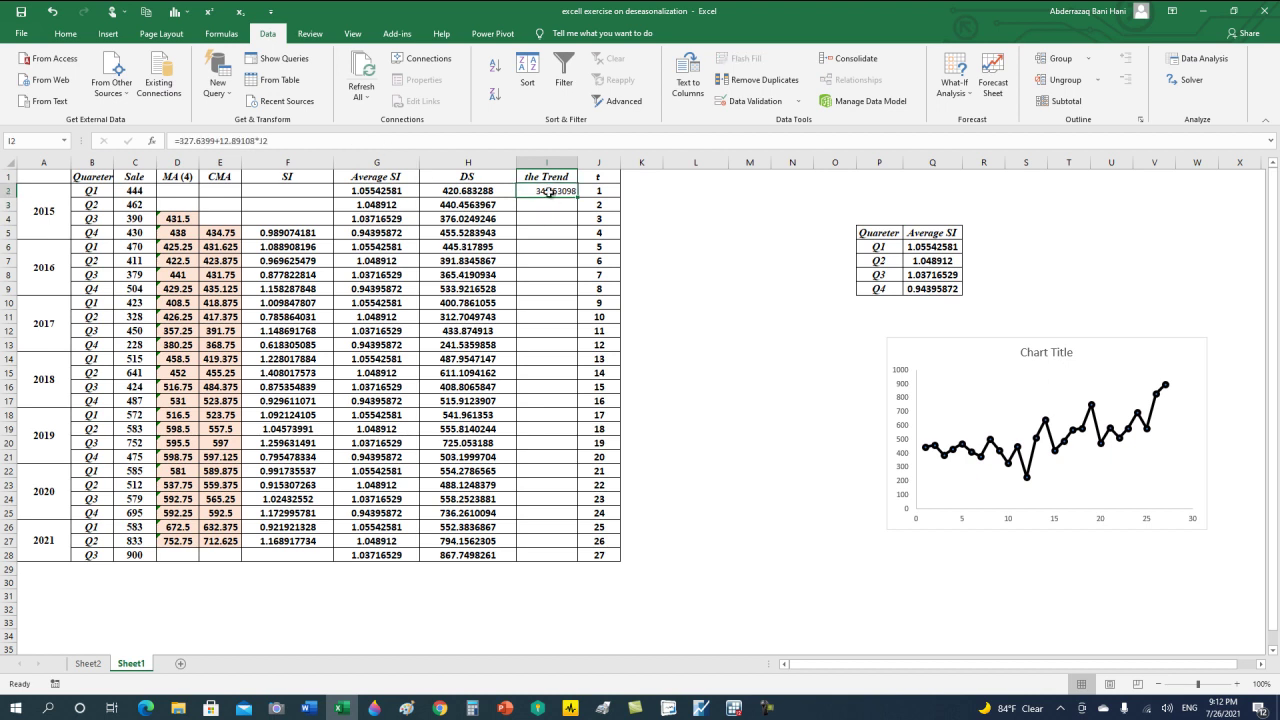
{"action": "left_click", "coordinate": [65, 33]}
{"action": "left_click", "coordinate": [368, 94]}
{"action": "left_click", "coordinate": [368, 65]}
{"action": "left_click", "coordinate": [259, 65]}
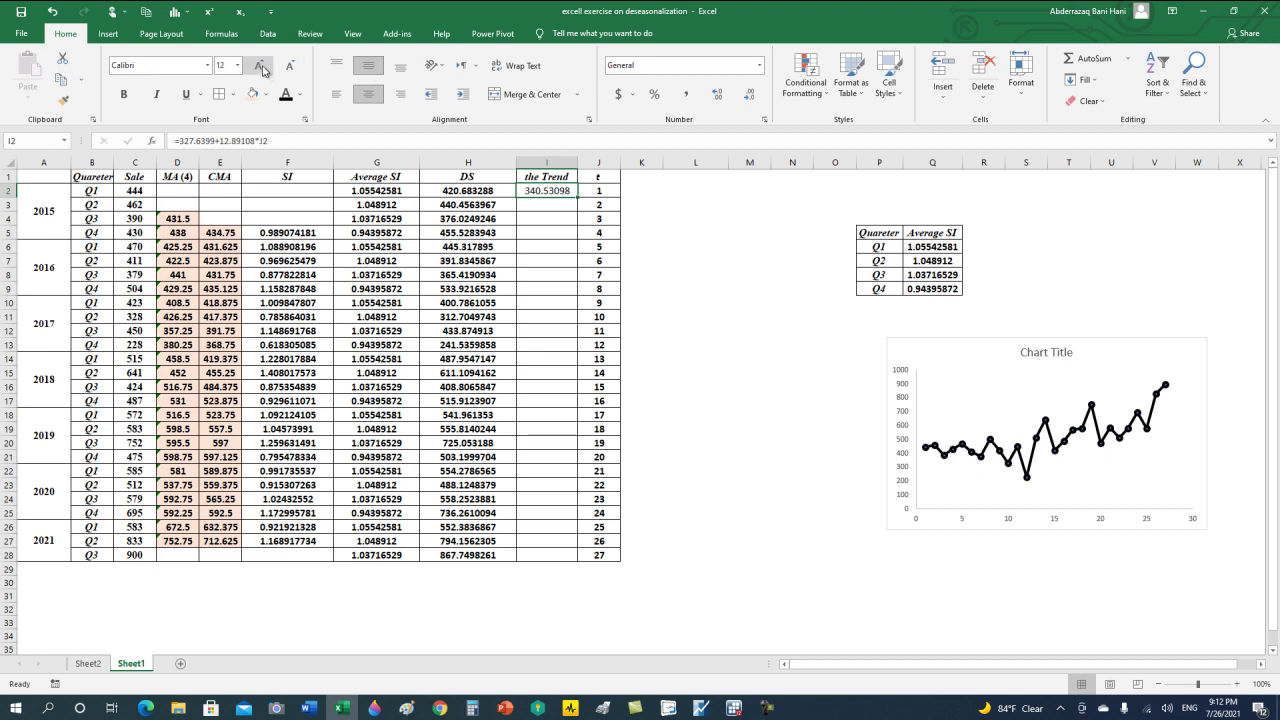
{"action": "left_click", "coordinate": [124, 94]}
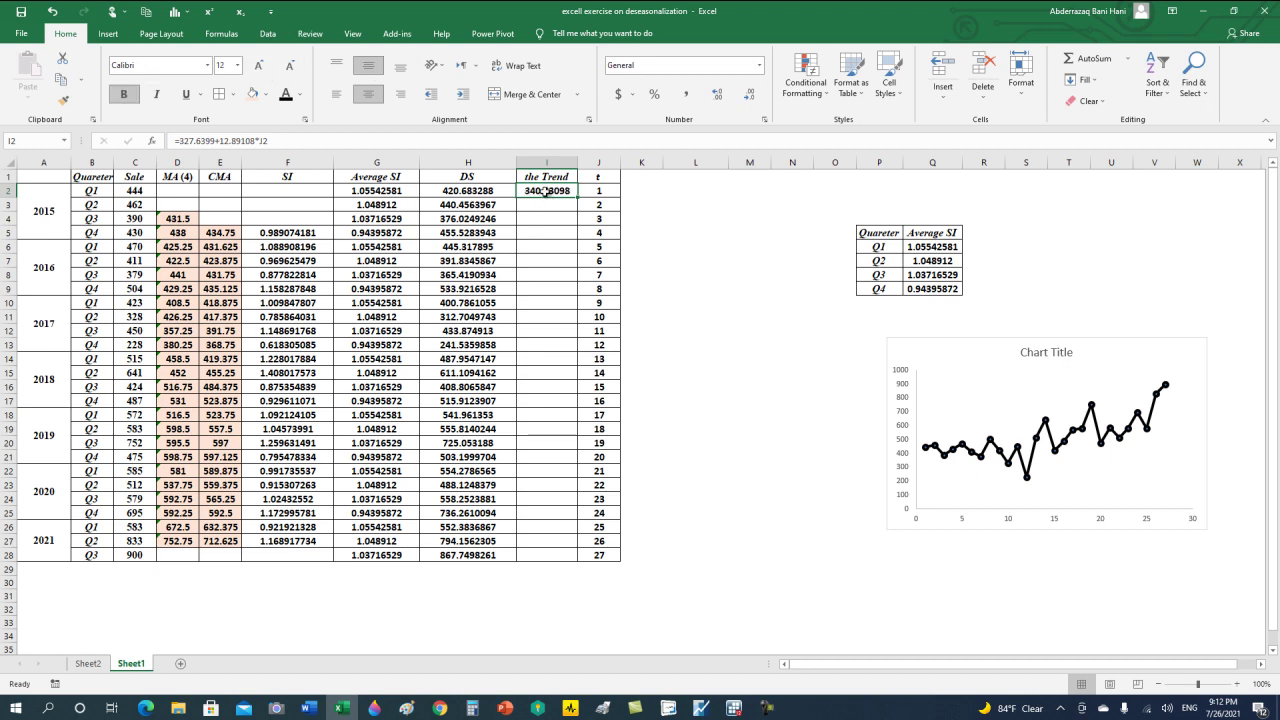
- Copy the trend formula from I2 down to I3:I28
{"action": "key", "text": "ctrl+c"}
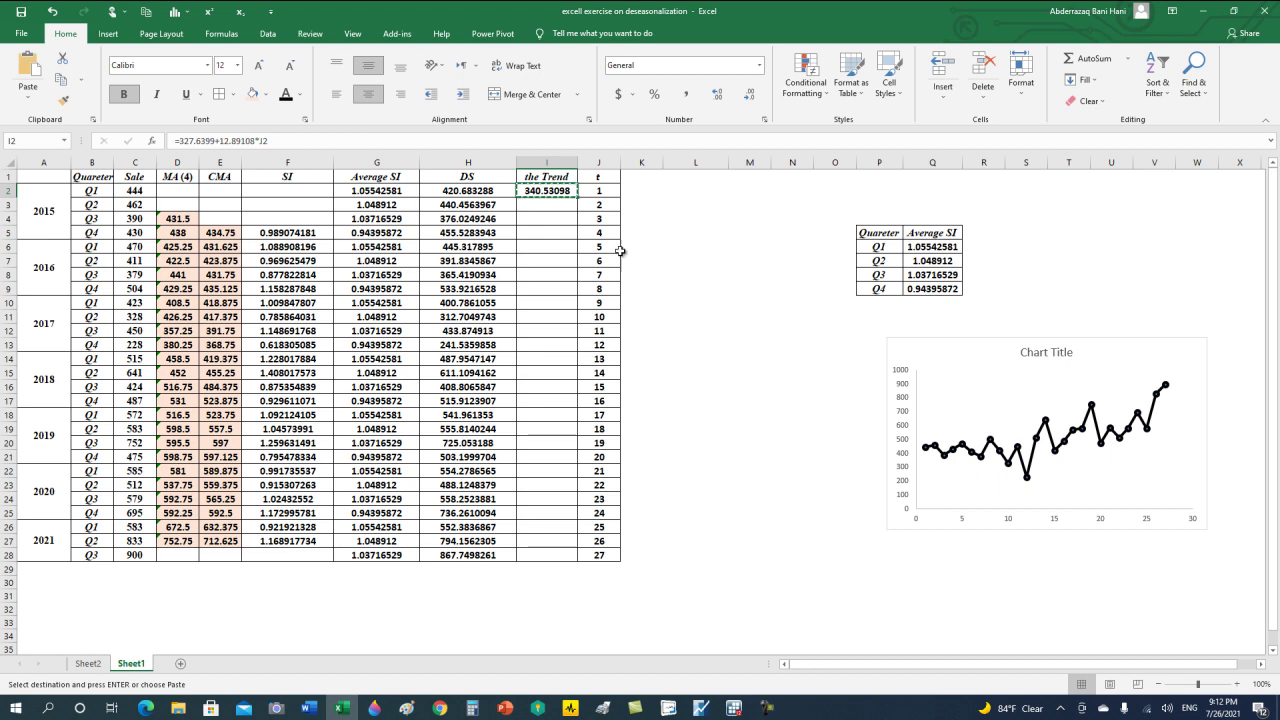
{"action": "left_click_drag", "start_coordinate": [560, 204], "coordinate": [558, 549]}
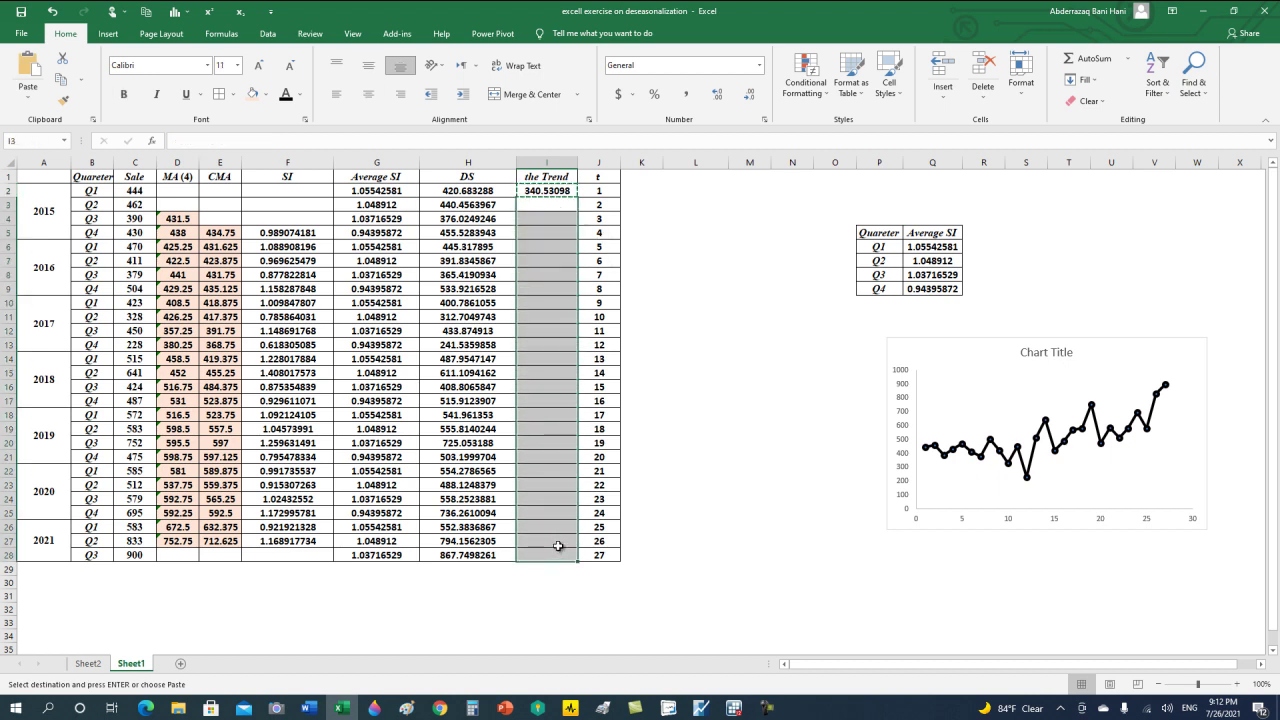
{"action": "key", "text": "ctrl+v"}
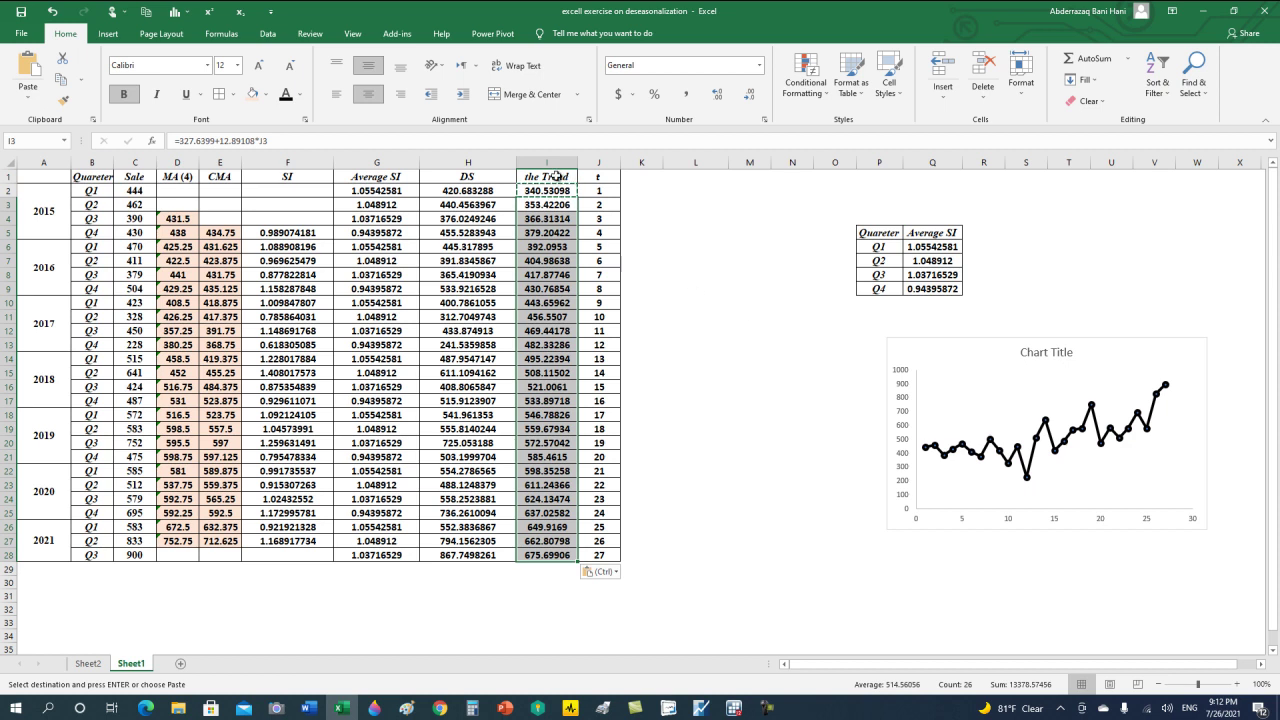
{"action": "left_click_drag", "start_coordinate": [553, 188], "coordinate": [530, 554]}
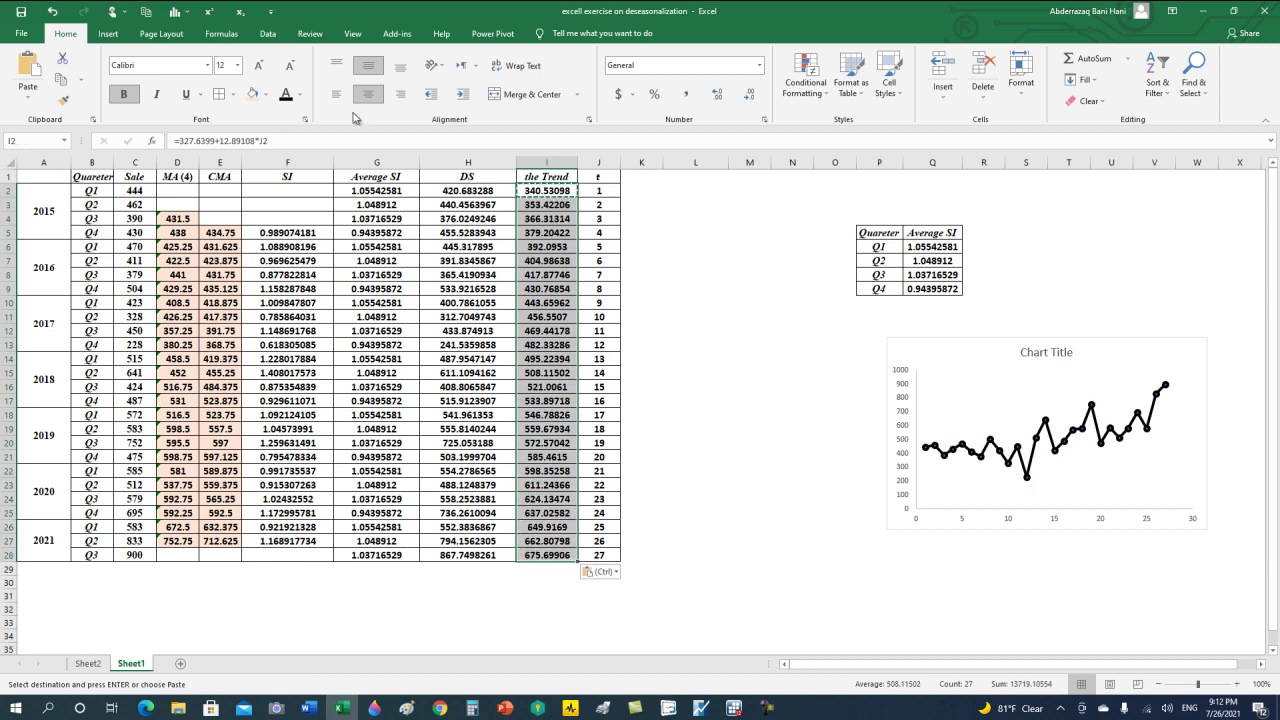
{"action": "left_click", "coordinate": [108, 33]}
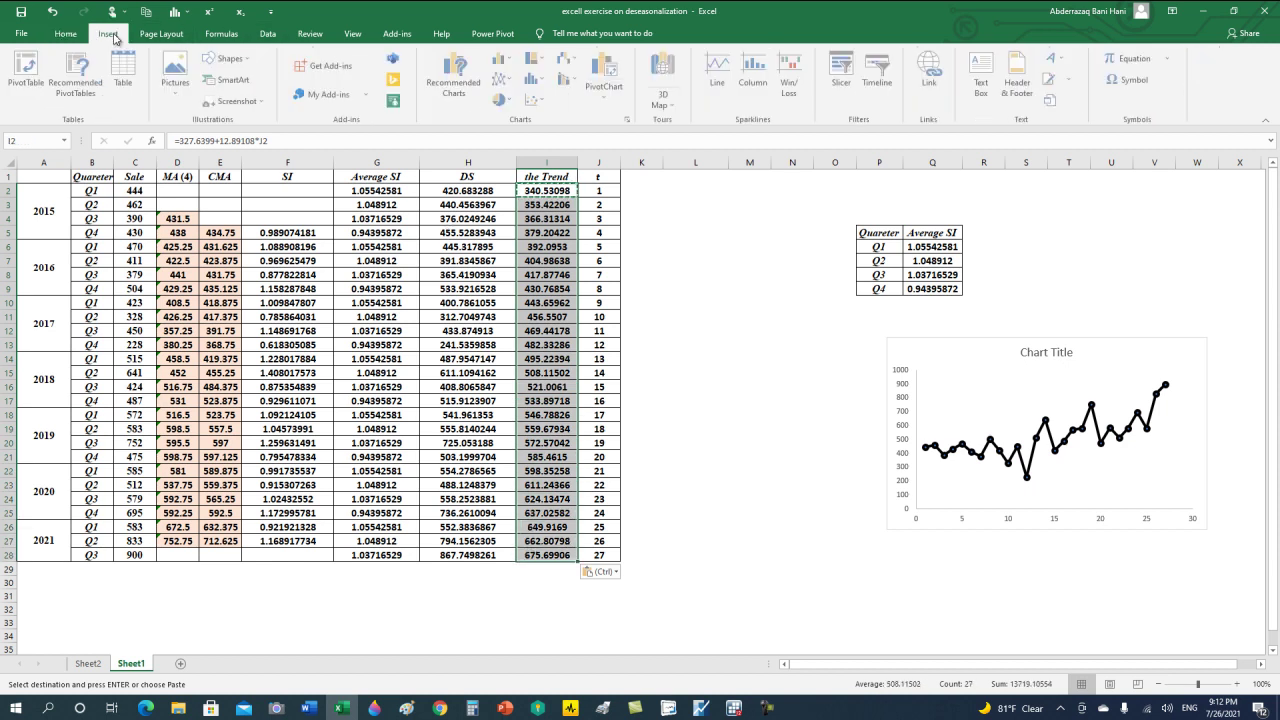
{"action": "left_click", "coordinate": [535, 99]}
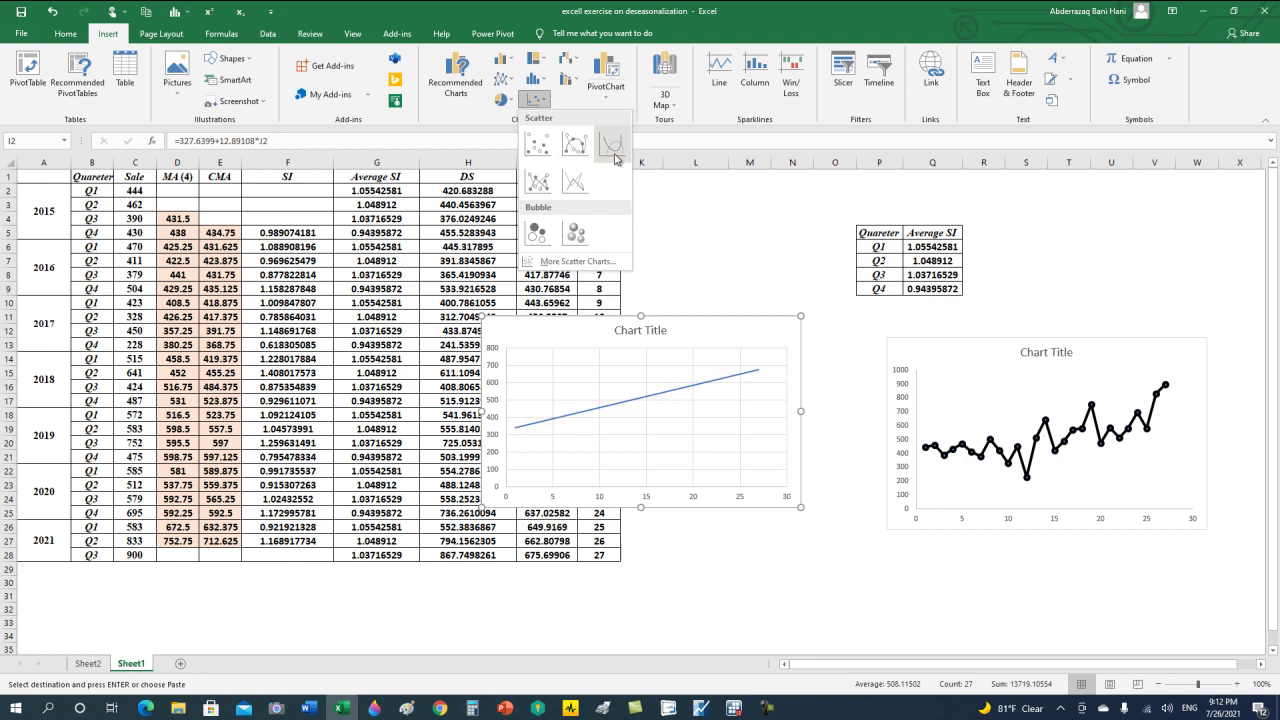
{"action": "left_click", "coordinate": [612, 147]}
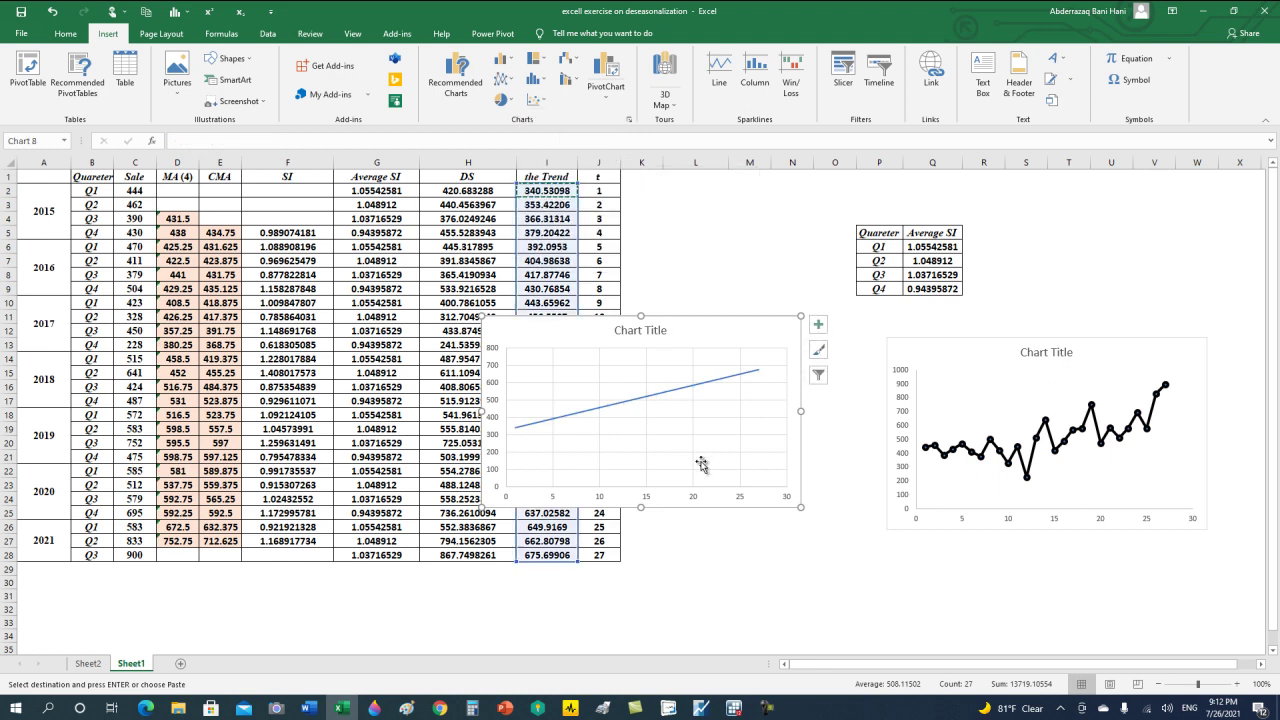
{"action": "left_click", "coordinate": [761, 527]}
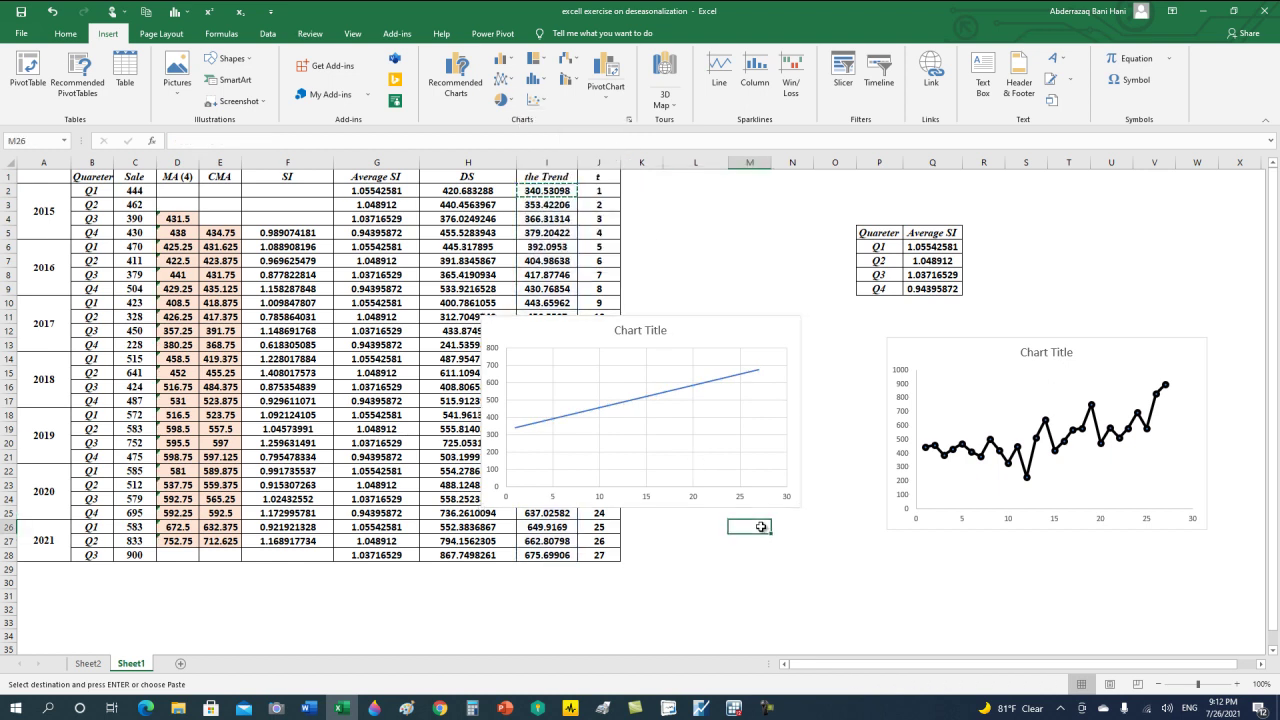
{"action": "left_click", "coordinate": [792, 368]}
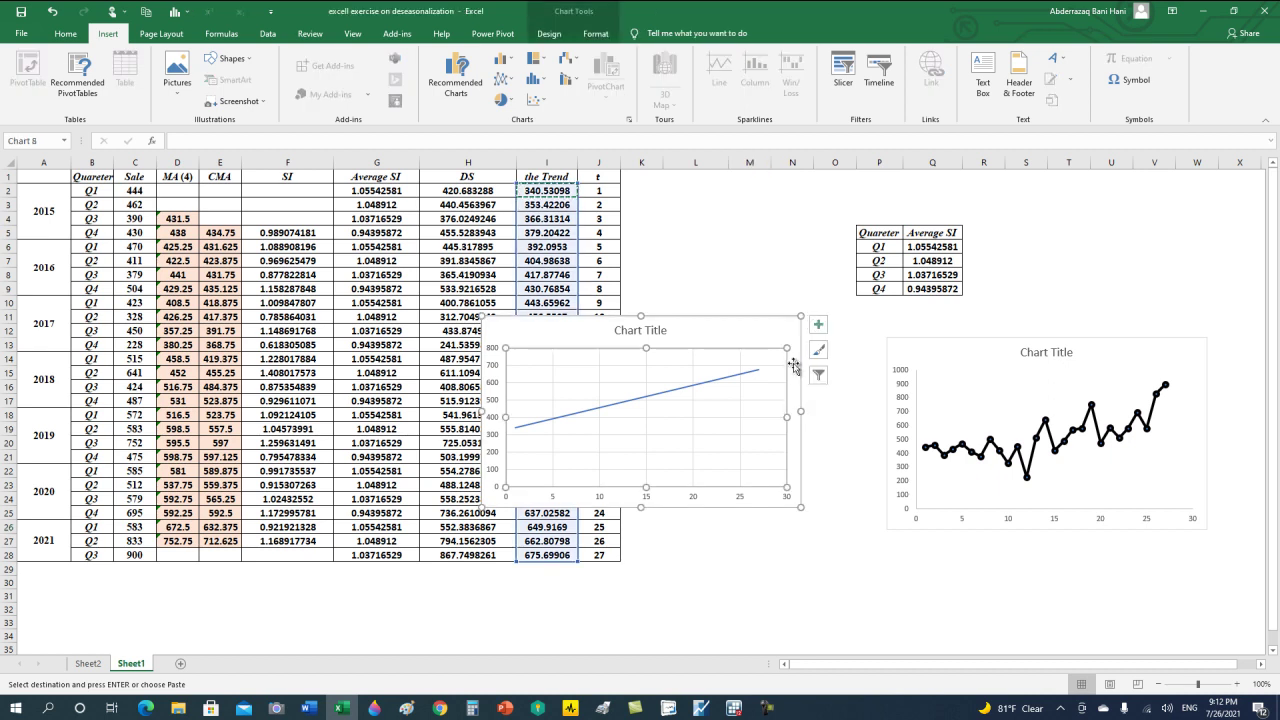
{"action": "key", "text": "Delete"}
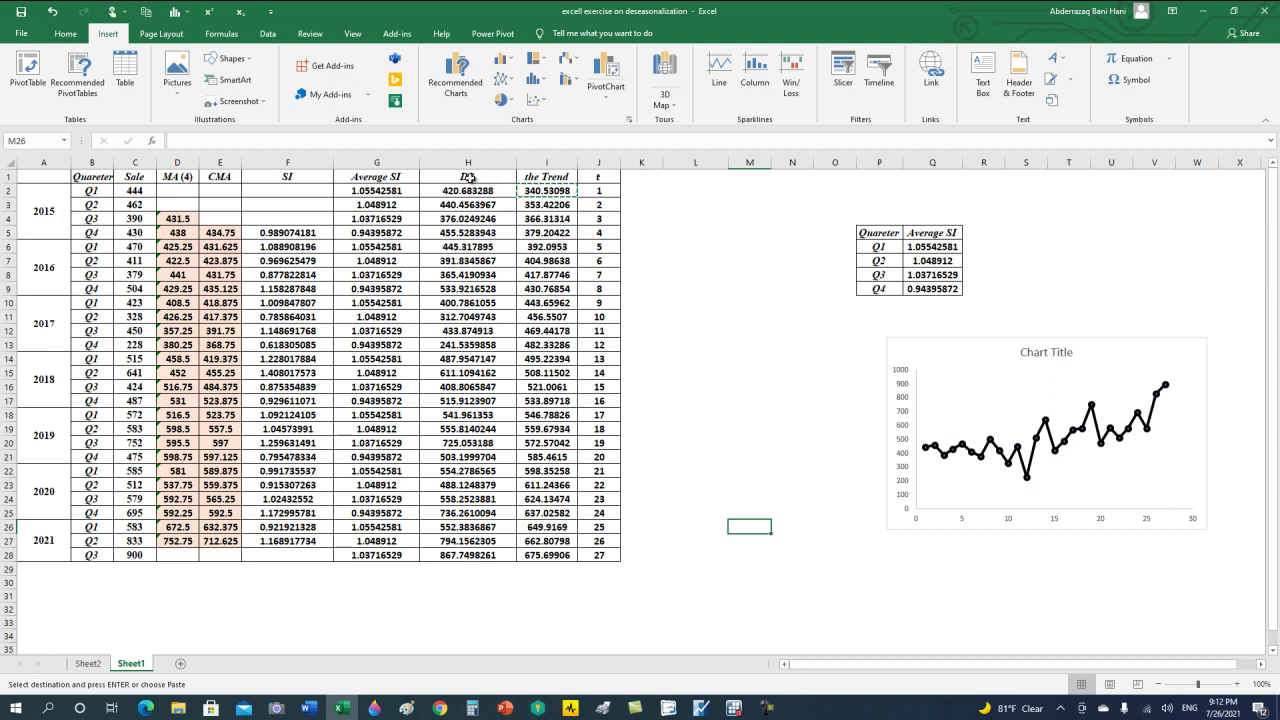
- Move the DS and Trend data from H1:I28 into K:L, widen column K, and select J1:L28
{"action": "left_click_drag", "start_coordinate": [393, 176], "coordinate": [453, 187]}
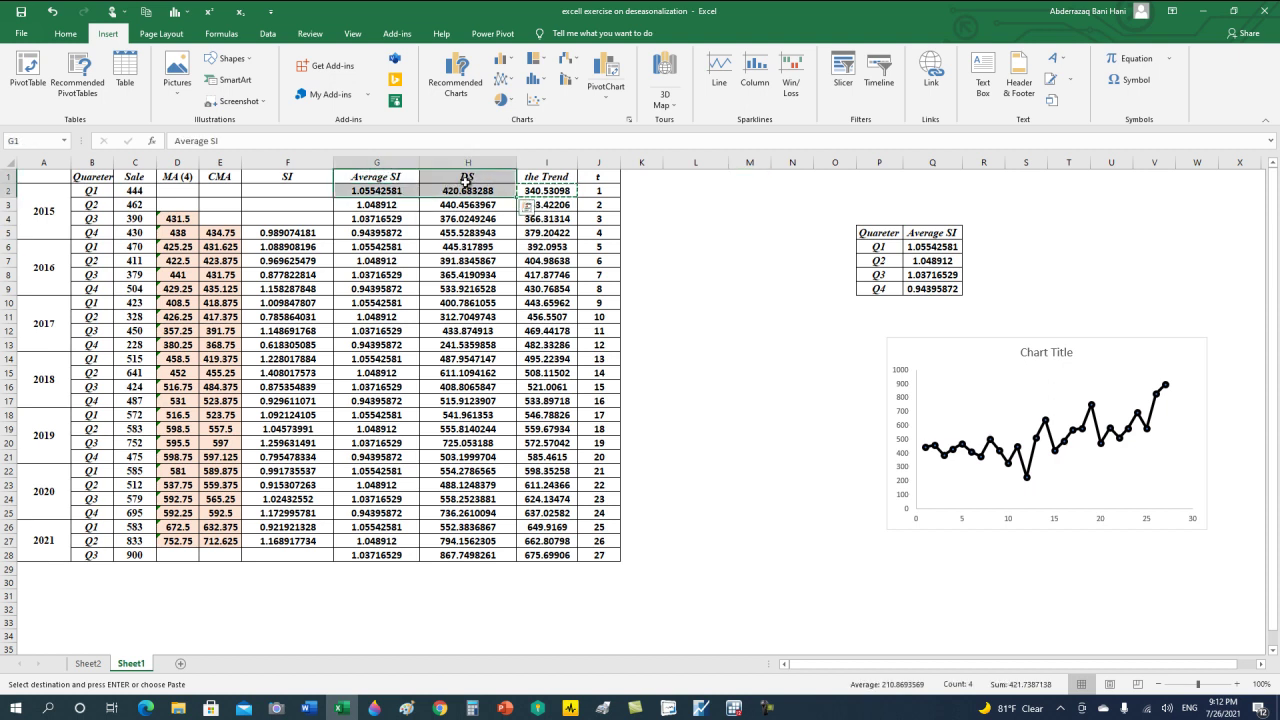
{"action": "left_click", "coordinate": [466, 178]}
{"action": "mouse_move", "coordinate": [484, 179]}
{"action": "left_mouse_down"}
{"action": "mouse_move", "coordinate": [555, 478]}
{"action": "mouse_move", "coordinate": [555, 563]}
{"action": "left_mouse_up"}
{"action": "key", "text": "ctrl+c"}
{"action": "left_click", "coordinate": [646, 179]}
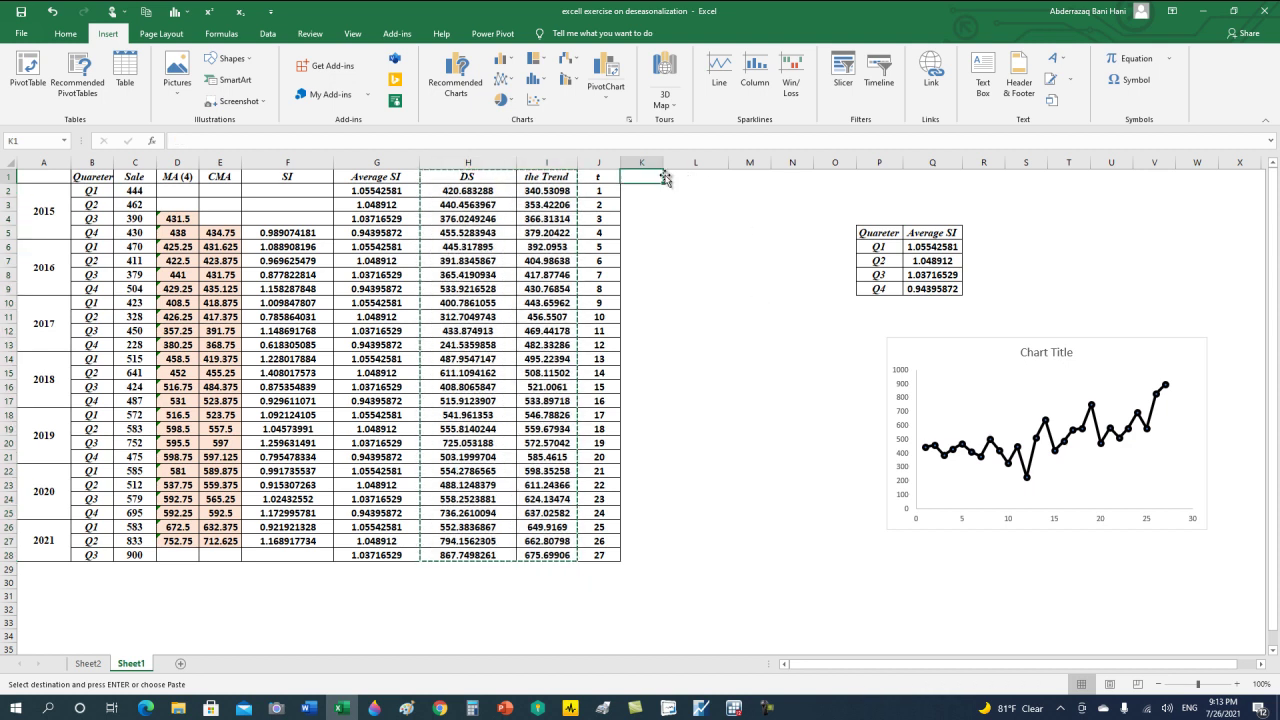
{"action": "left_click_drag", "start_coordinate": [658, 178], "coordinate": [666, 177]}
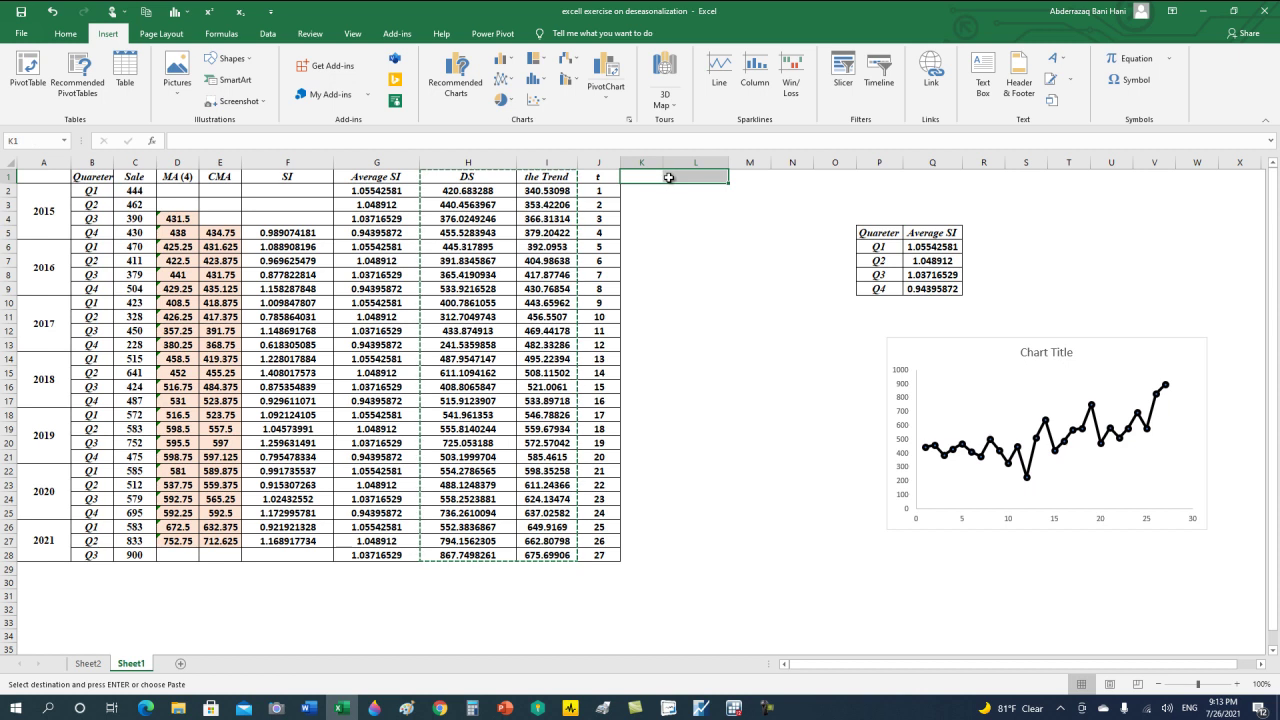
{"action": "key", "text": "ctrl+v"}
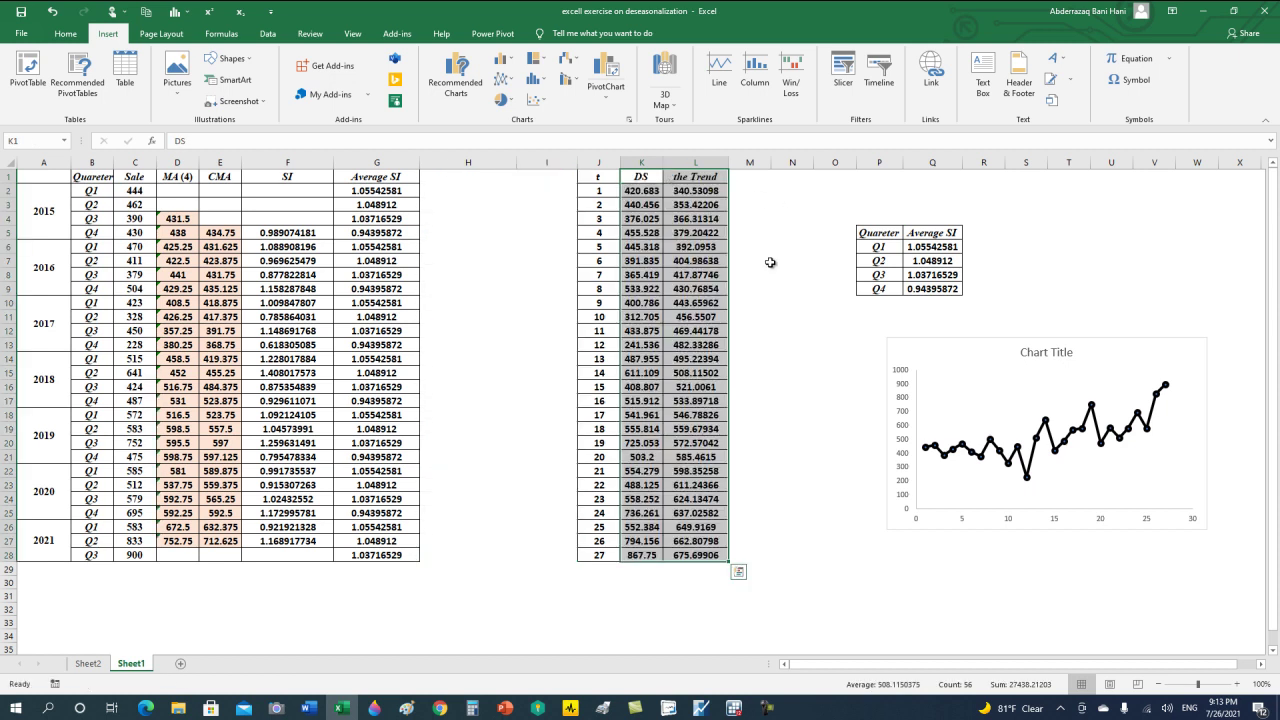
{"action": "left_click_drag", "start_coordinate": [663, 162], "coordinate": [746, 162]}
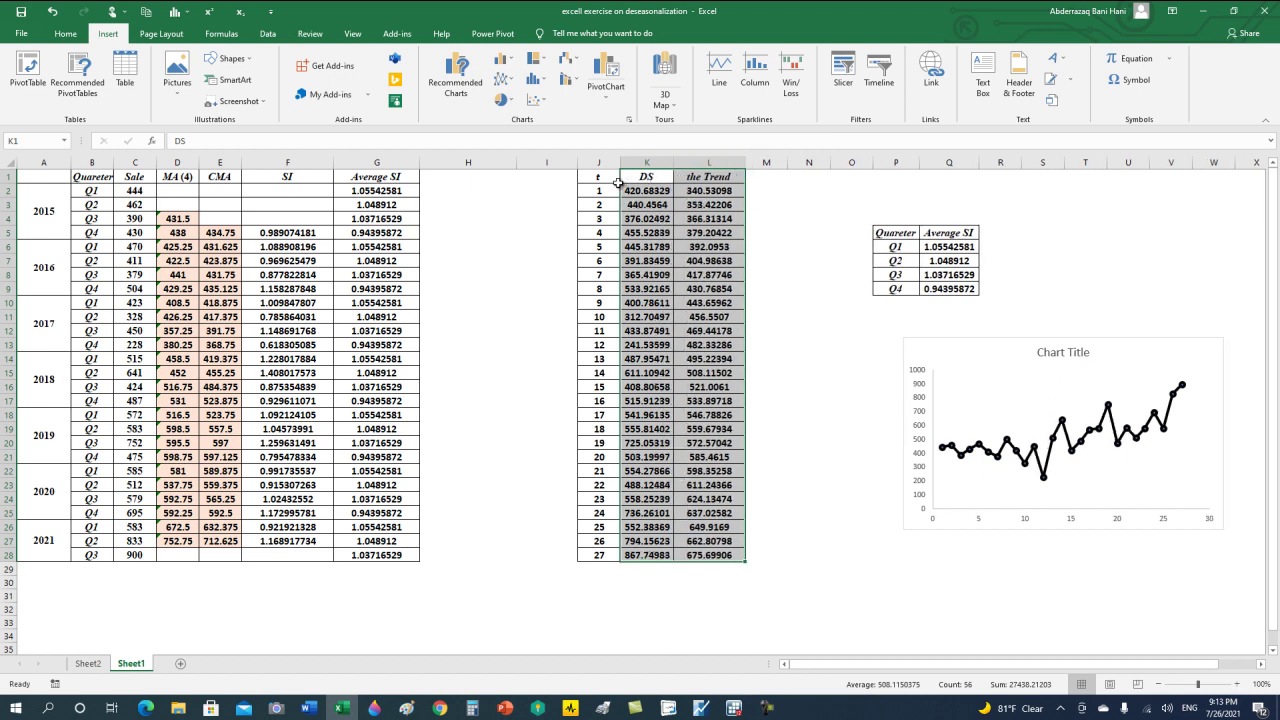
{"action": "mouse_move", "coordinate": [599, 179]}
{"action": "left_mouse_down"}
{"action": "mouse_move", "coordinate": [702, 438]}
{"action": "mouse_move", "coordinate": [692, 554]}
{"action": "left_mouse_up"}
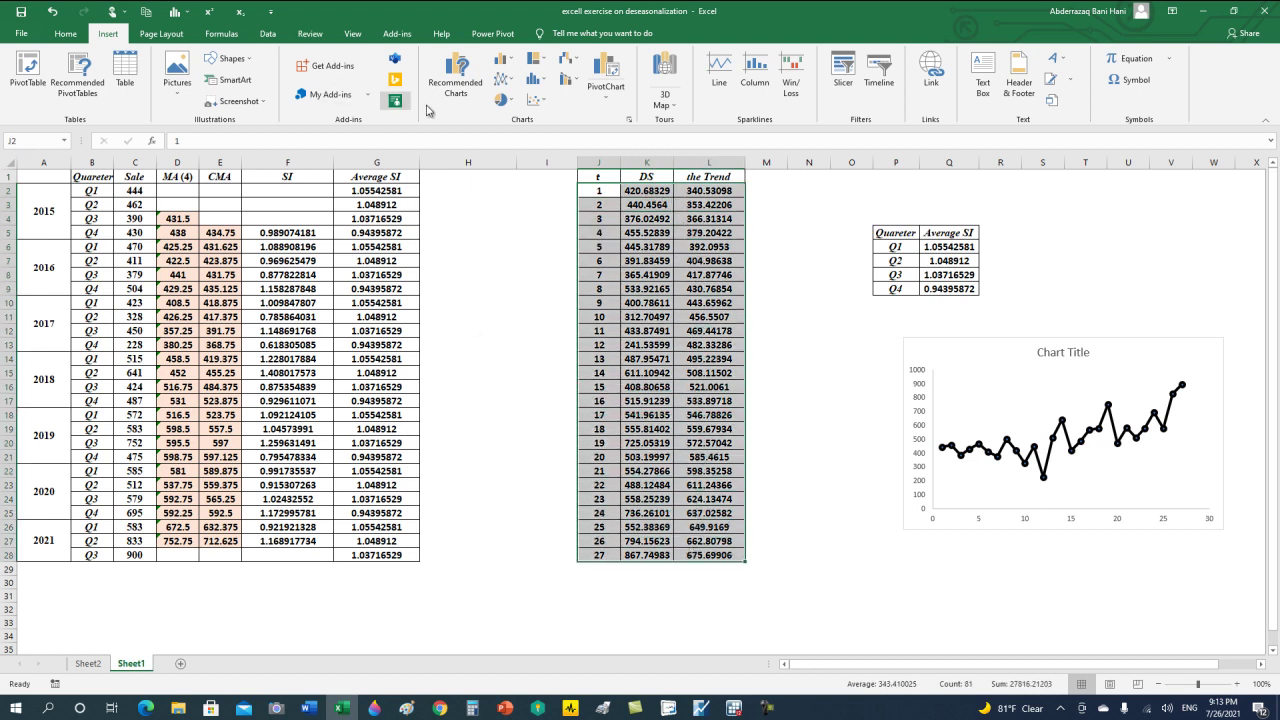
- Insert a Scatter with Smooth Lines chart of DS and Trend and place it below the data
{"action": "left_click", "coordinate": [535, 100]}
{"action": "left_click", "coordinate": [609, 145]}
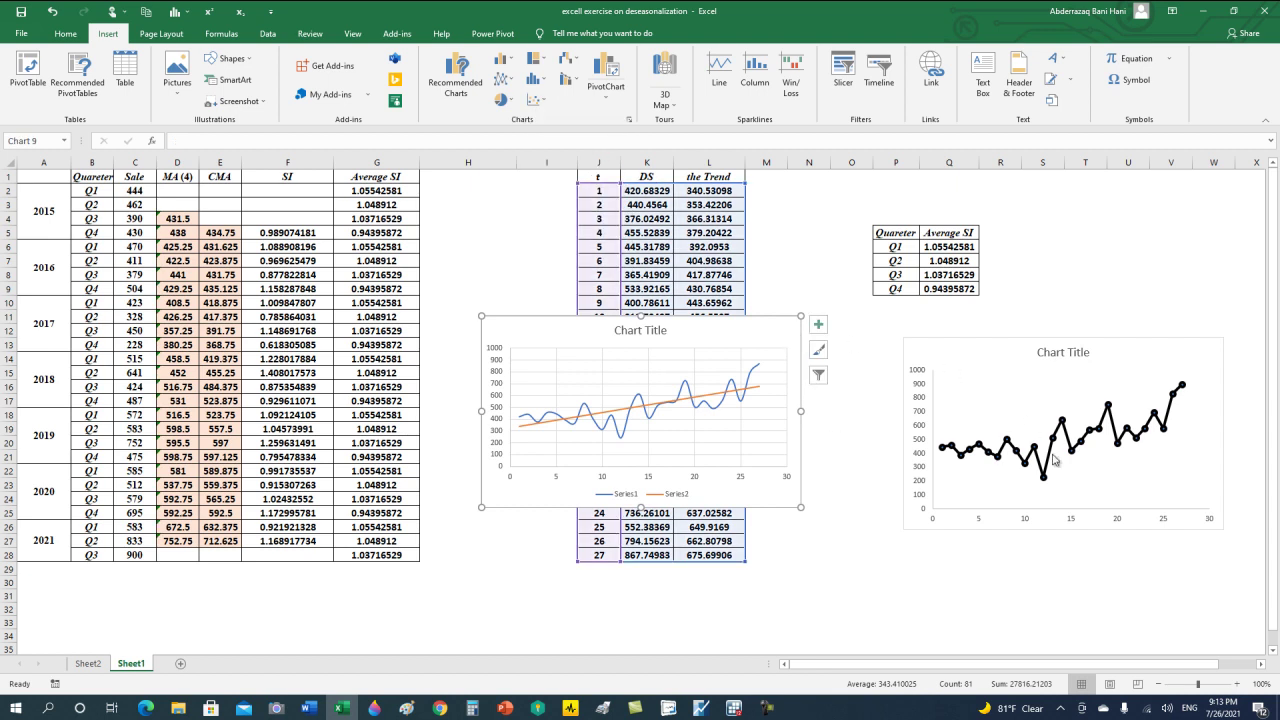
{"action": "scroll", "coordinate": [795, 300], "scroll_direction": "down", "scroll_amount": 2}
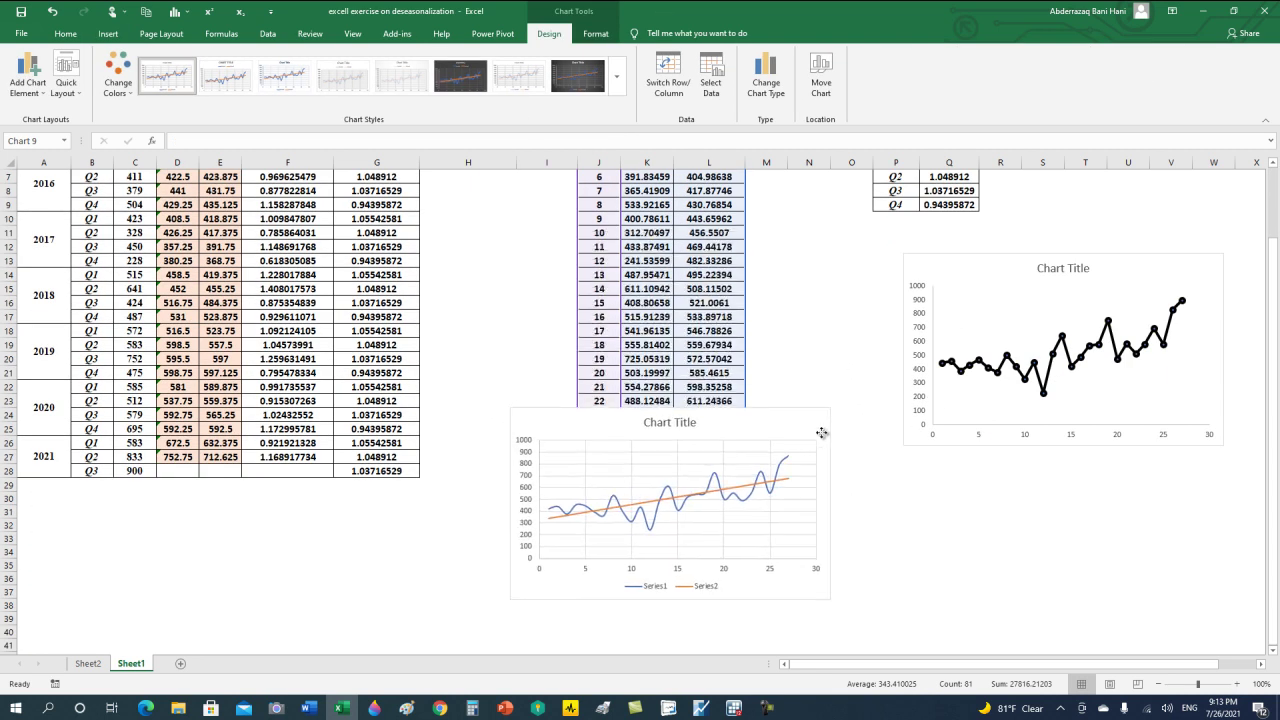
{"action": "left_click_drag", "start_coordinate": [787, 246], "coordinate": [878, 476]}
{"action": "scroll", "coordinate": [880, 430], "scroll_direction": "down", "scroll_amount": 3}
{"action": "left_click_drag", "start_coordinate": [888, 390], "coordinate": [844, 446]}
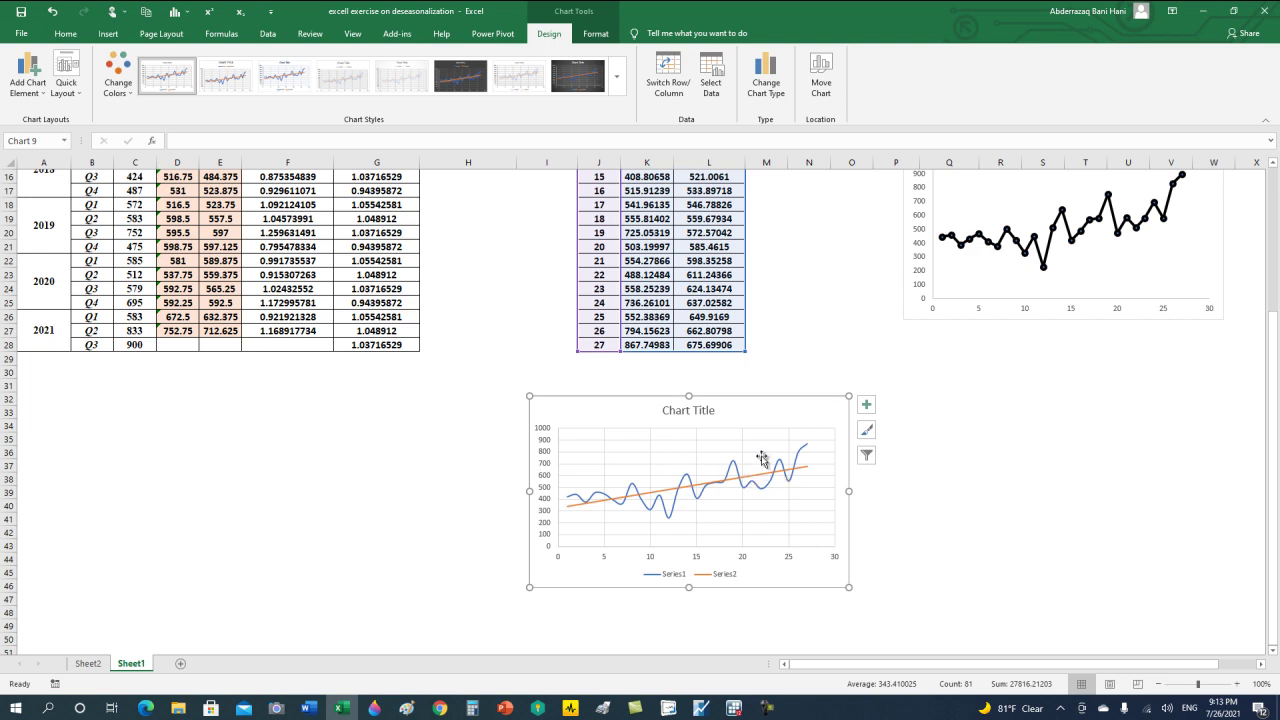
- Delete the chart's horizontal gridlines and review the finished chart against the table
{"action": "key", "text": "Delete"}
{"action": "key", "text": "Delete"}
{"action": "scroll", "coordinate": [985, 472], "scroll_direction": "down", "scroll_amount": 1}
{"action": "scroll", "coordinate": [985, 471], "scroll_direction": "up", "scroll_amount": 2}
{"action": "scroll", "coordinate": [985, 471], "scroll_direction": "up", "scroll_amount": 2}
{"action": "scroll", "coordinate": [985, 471], "scroll_direction": "up", "scroll_amount": 1}
{"action": "scroll", "coordinate": [986, 473], "scroll_direction": "up", "scroll_amount": 1}
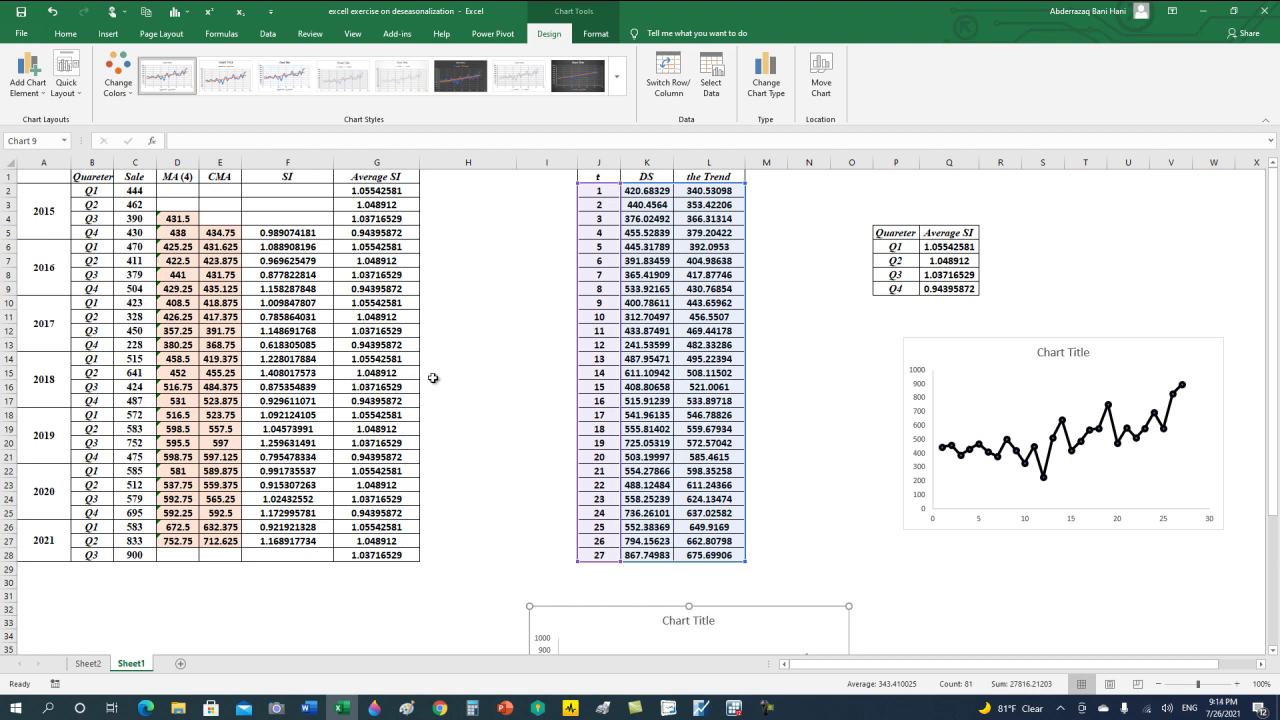
{"action": "scroll", "coordinate": [491, 402], "scroll_direction": "down", "scroll_amount": 1}
{"action": "scroll", "coordinate": [491, 402], "scroll_direction": "up", "scroll_amount": 1}
{"action": "scroll", "coordinate": [860, 447], "scroll_direction": "down", "scroll_amount": 2}
{"action": "scroll", "coordinate": [858, 451], "scroll_direction": "up", "scroll_amount": 2}
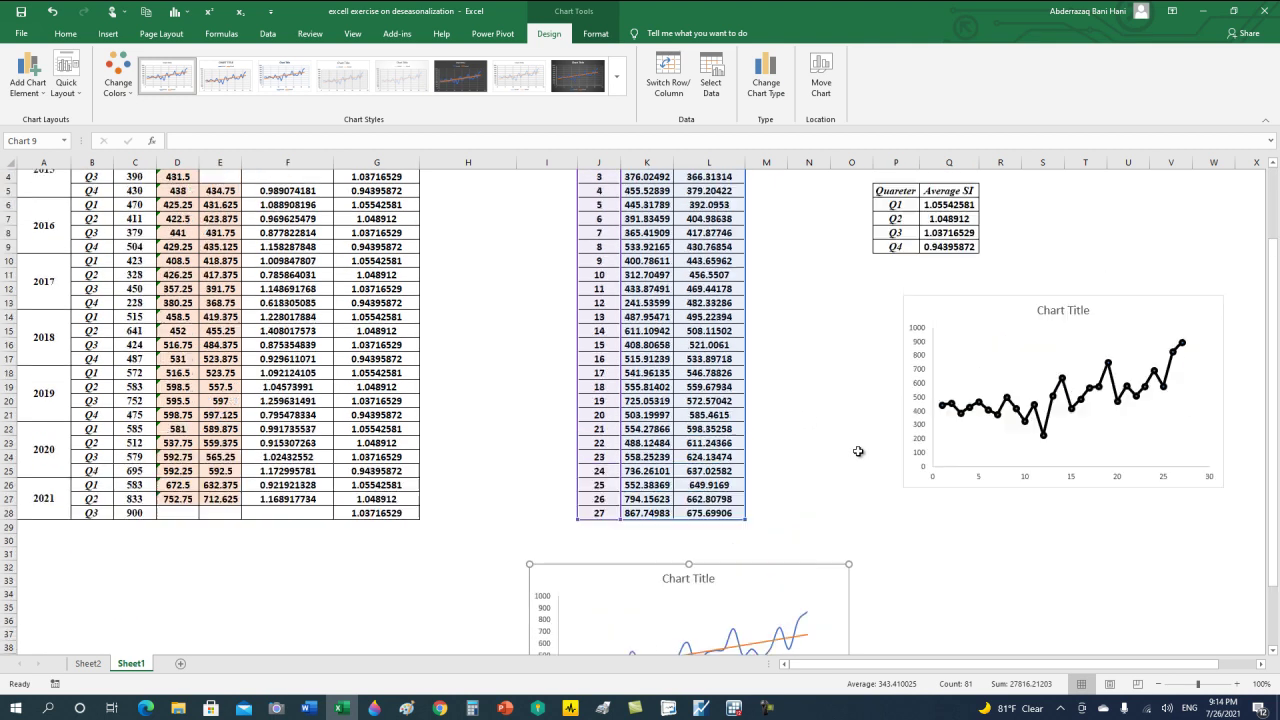
{"action": "scroll", "coordinate": [858, 451], "scroll_direction": "up", "scroll_amount": 1}
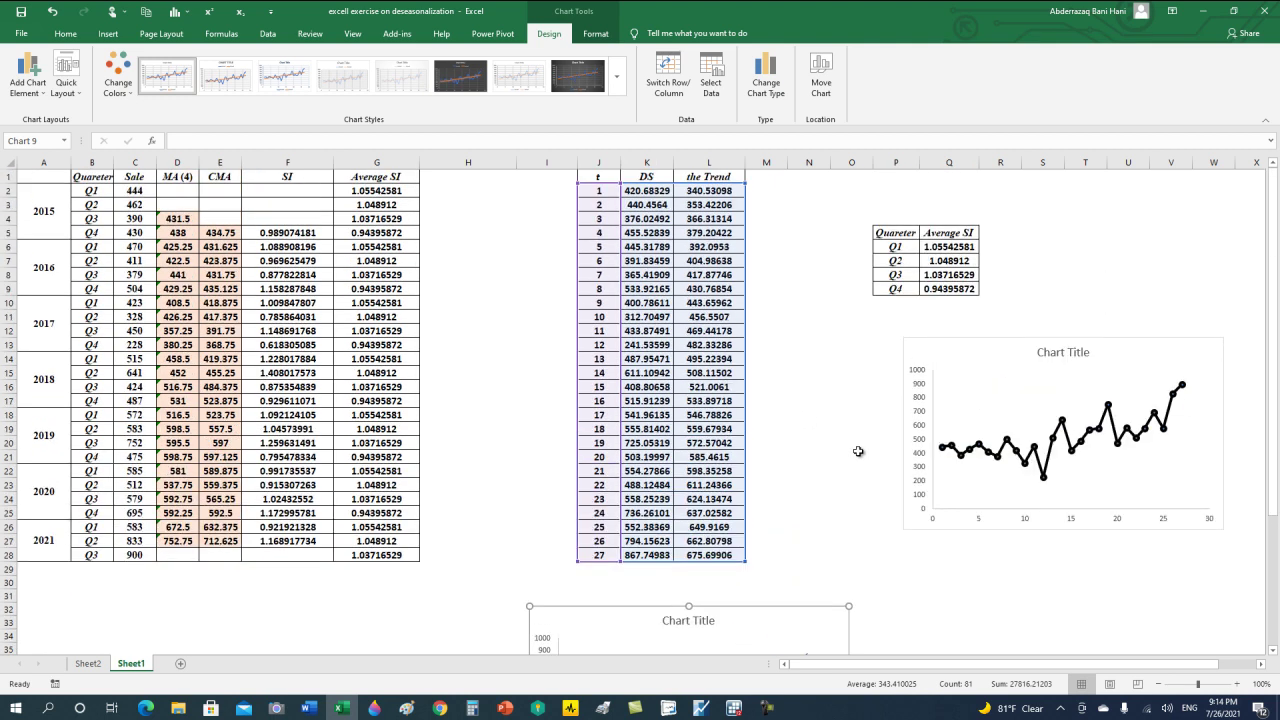